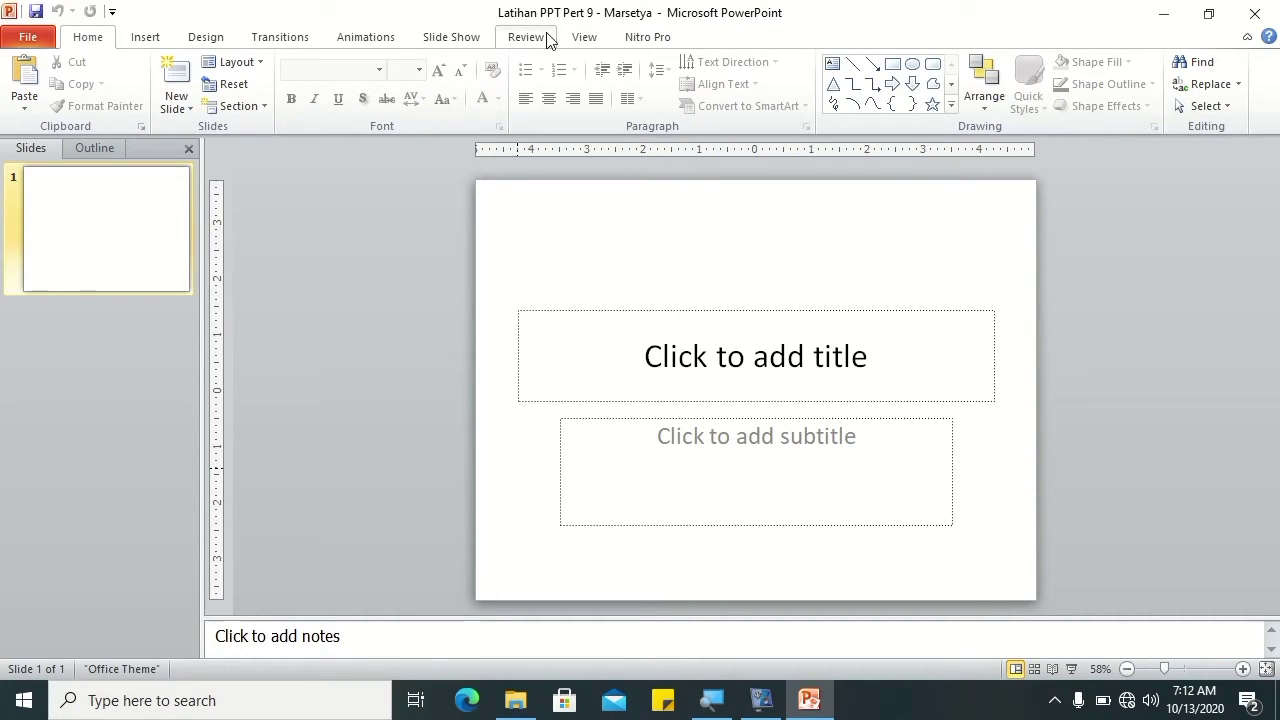
Step: Switch Latihan PPT Pert 9 into Slide Master view from the View tab
click(582, 38)
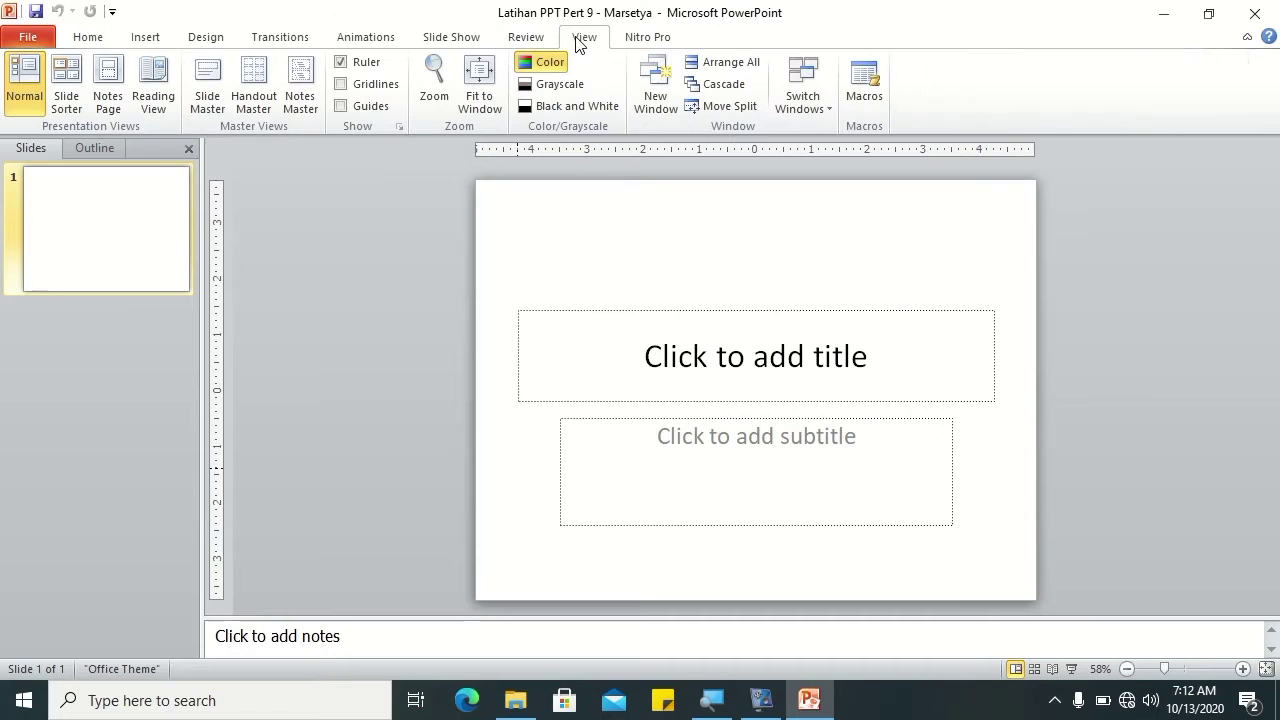
click(207, 108)
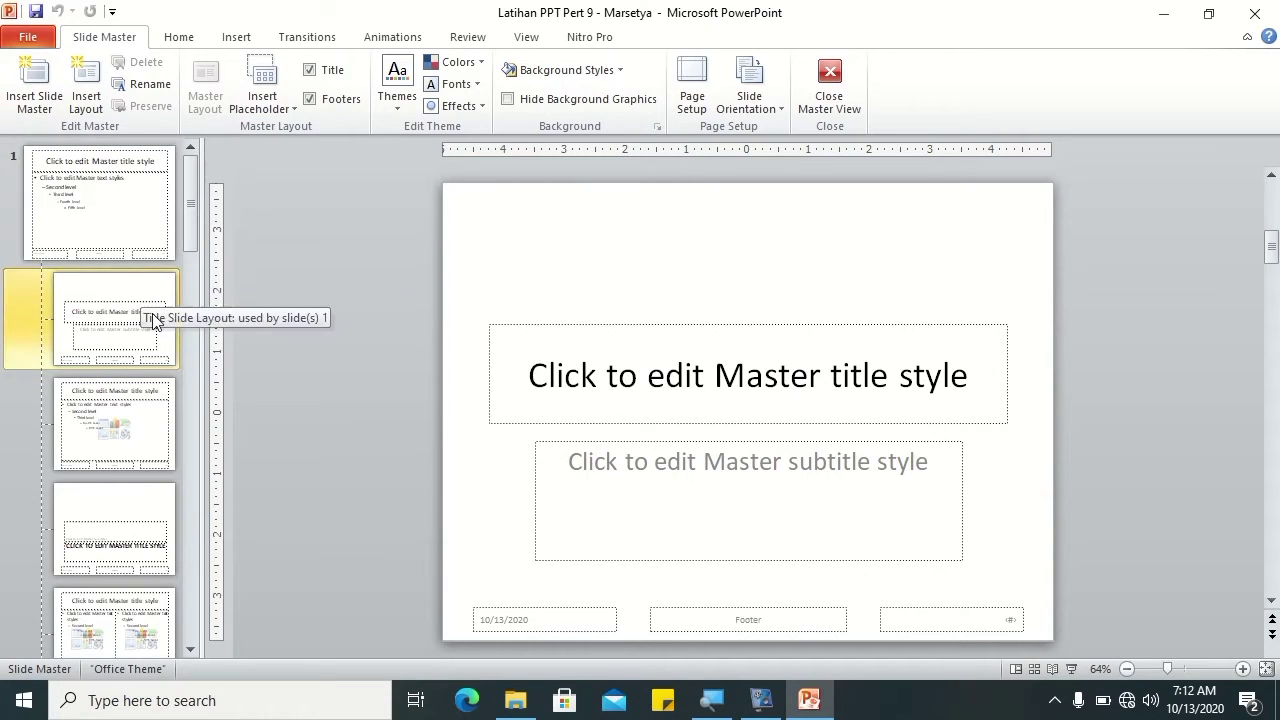
Step: Select the top Office Theme master thumbnail, briefly previewing the Title Slide layout
click(141, 228)
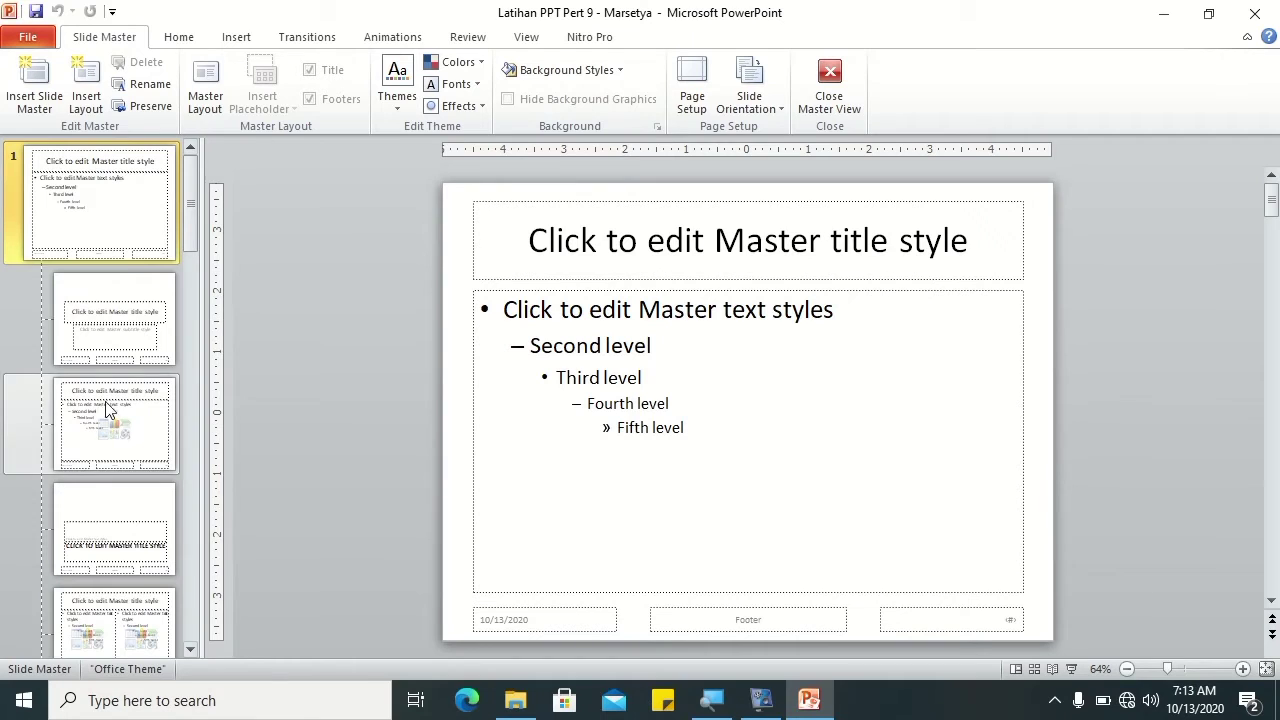
click(92, 292)
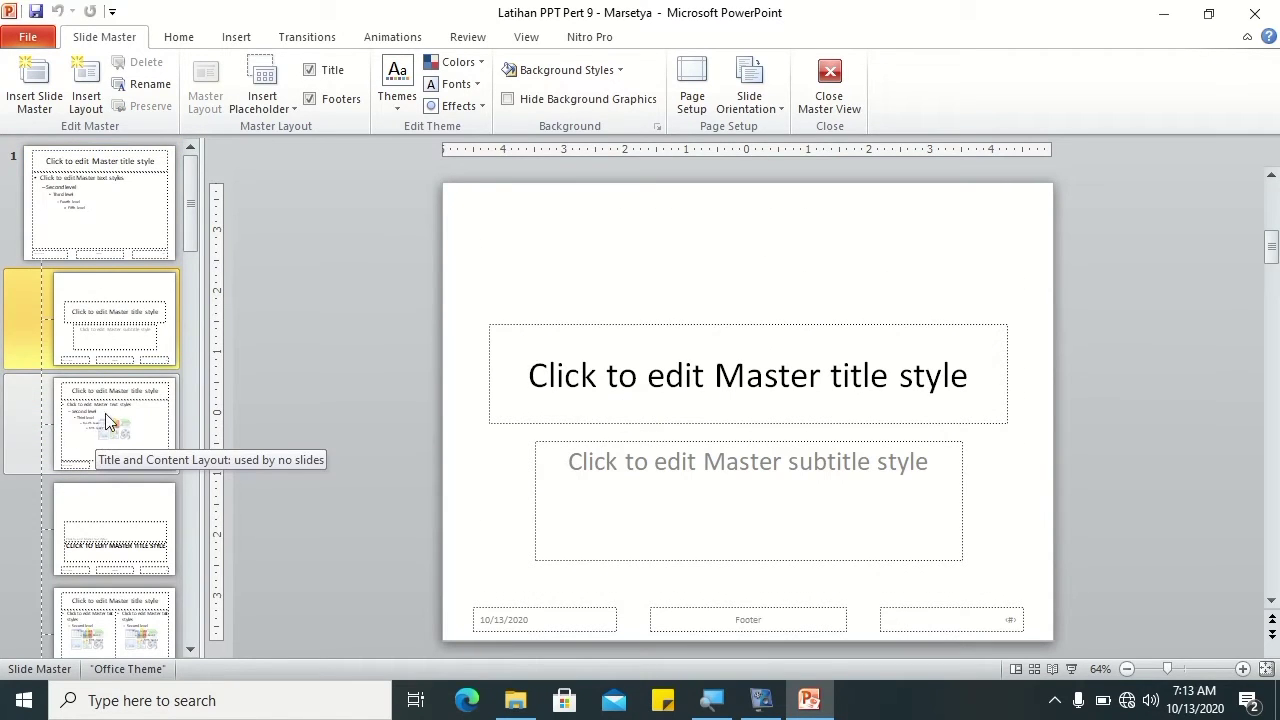
click(118, 181)
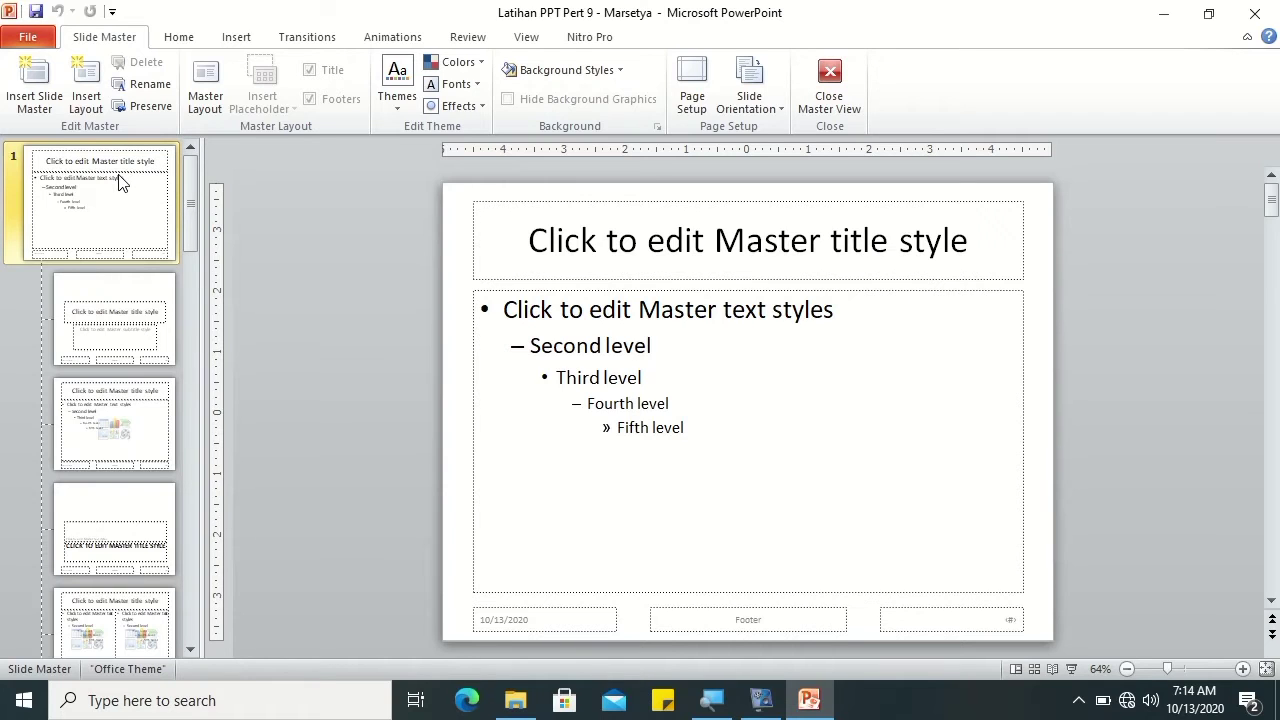
click(113, 320)
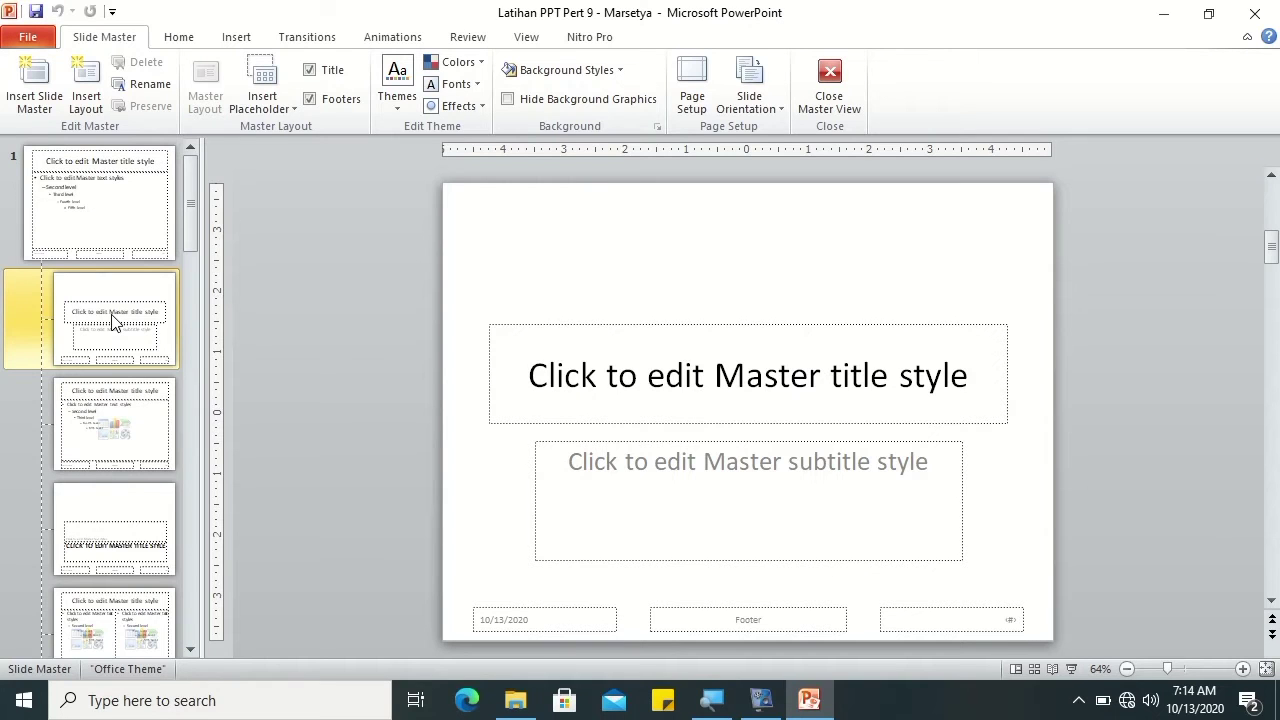
click(70, 400)
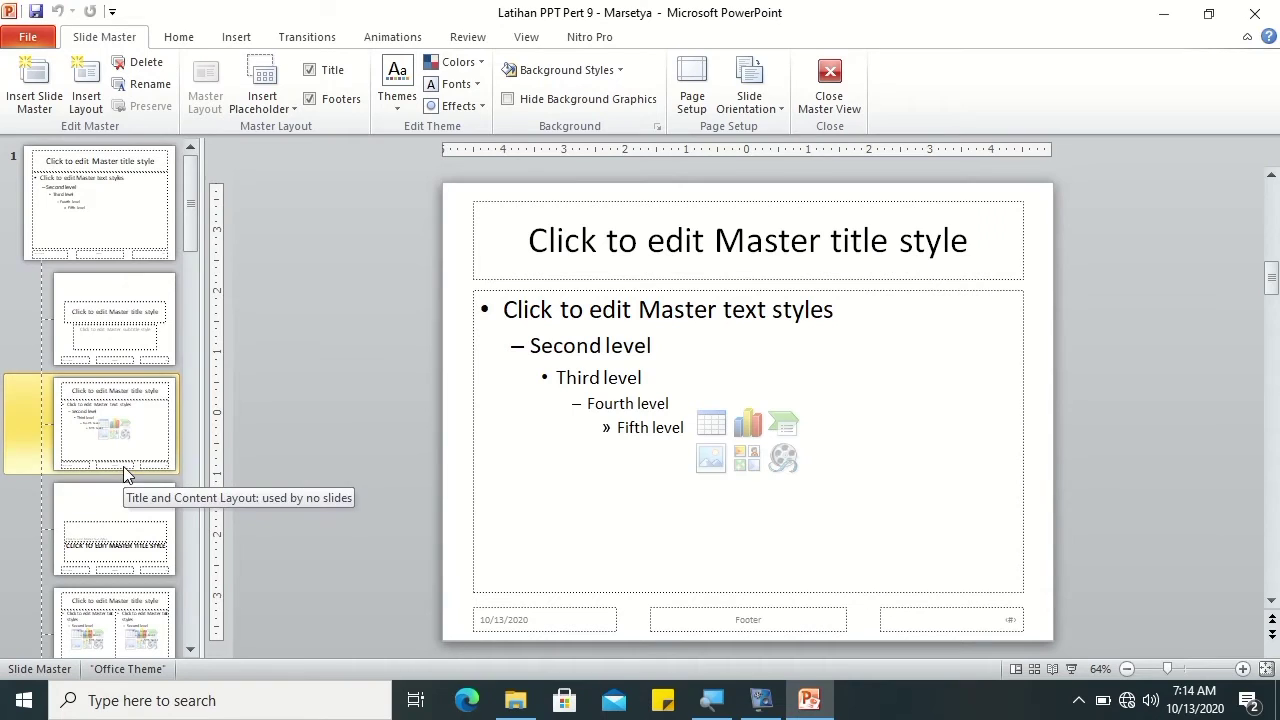
click(119, 520)
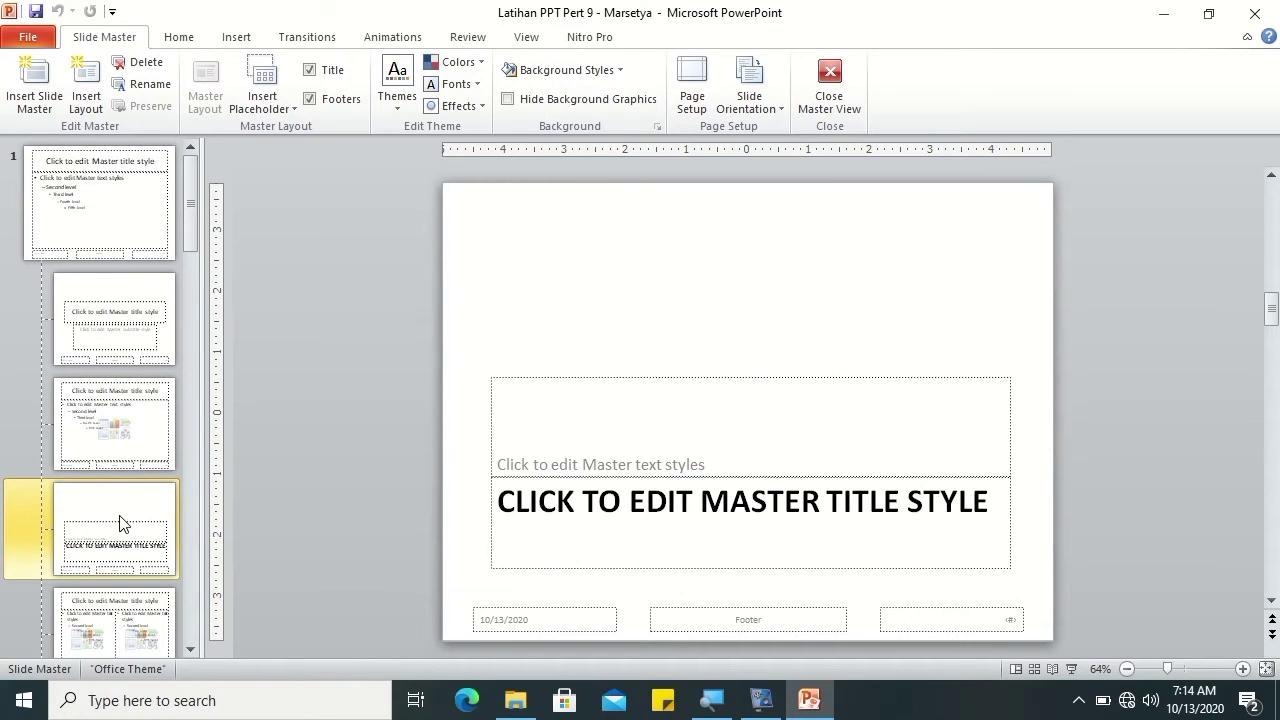
click(189, 582)
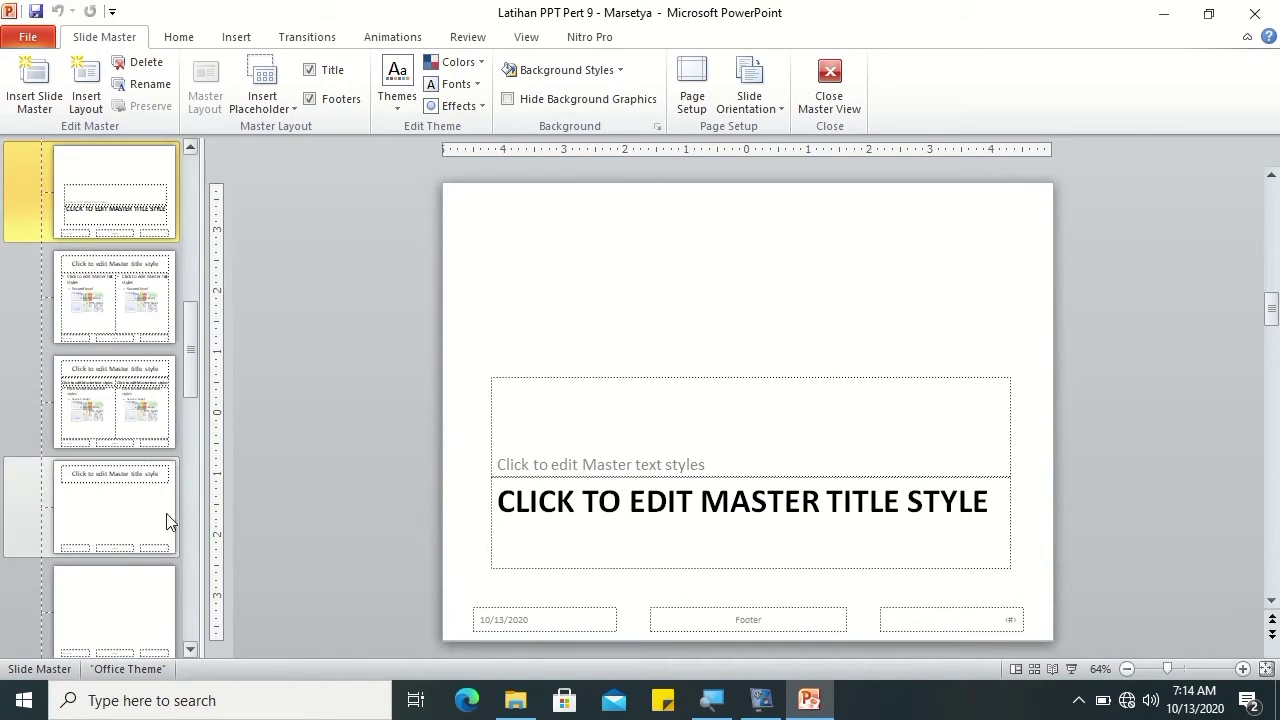
click(137, 329)
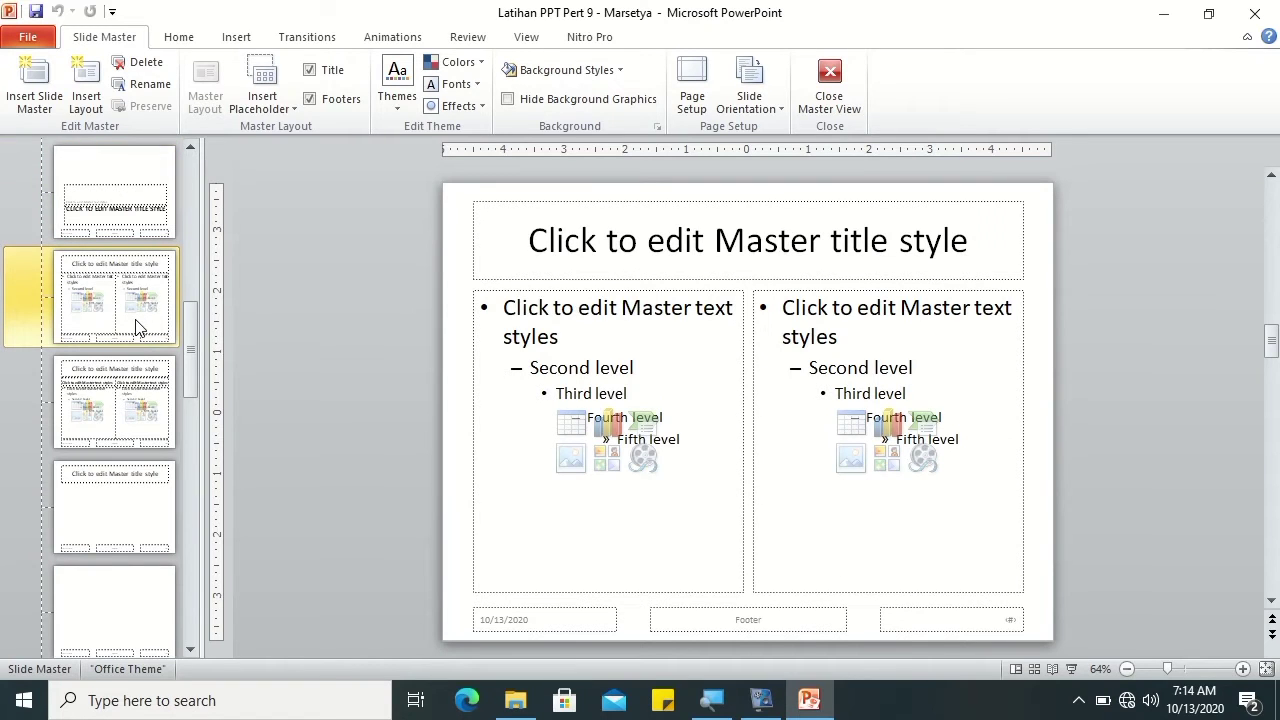
click(141, 410)
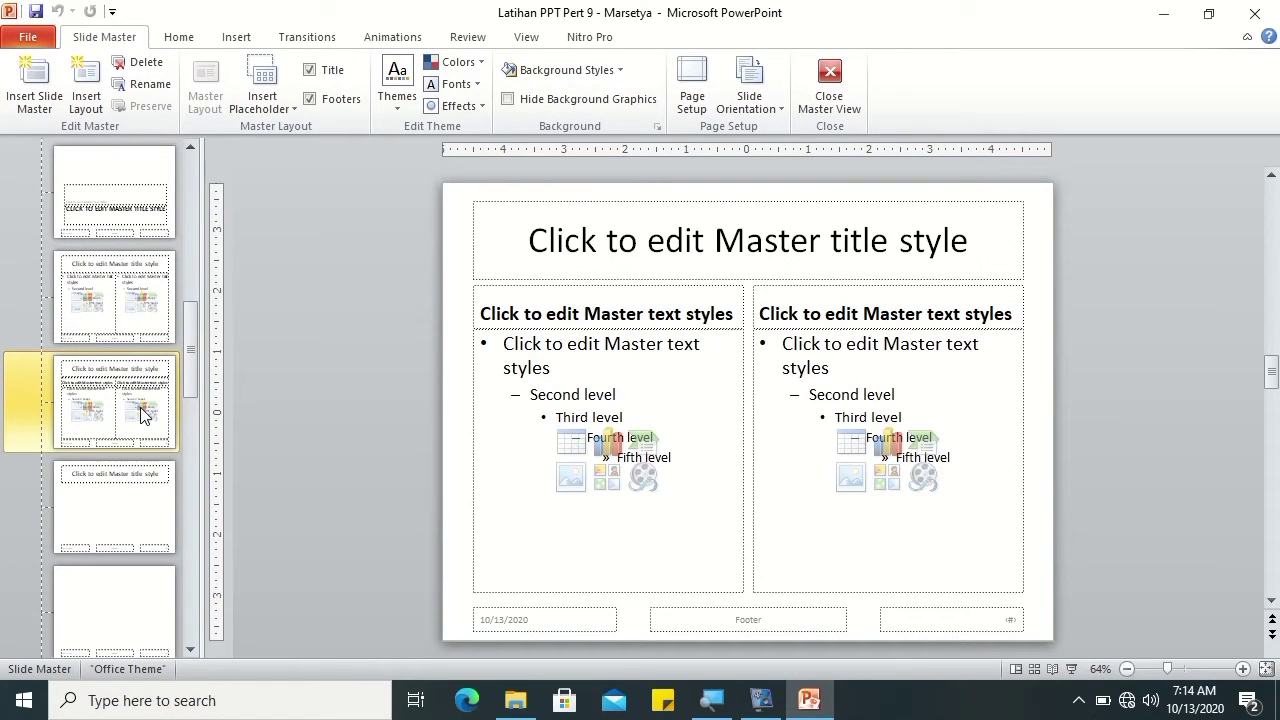
click(140, 480)
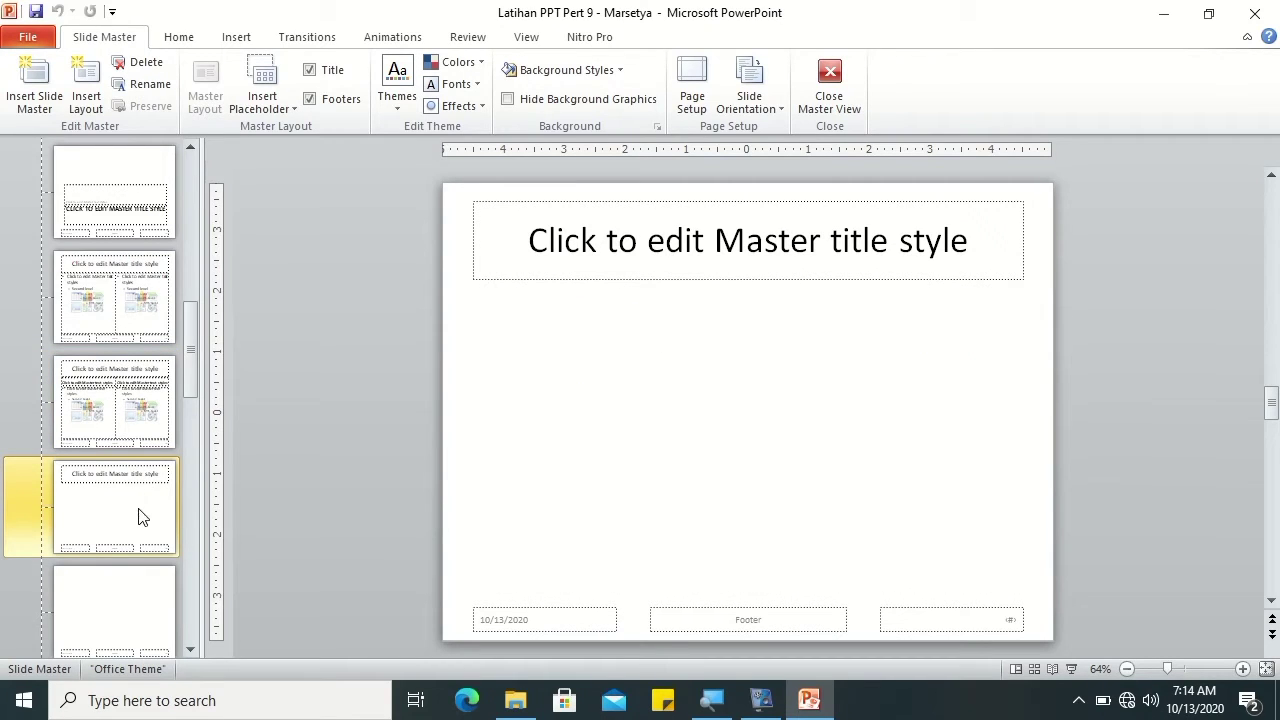
click(152, 603)
drag(145, 613, 146, 450)
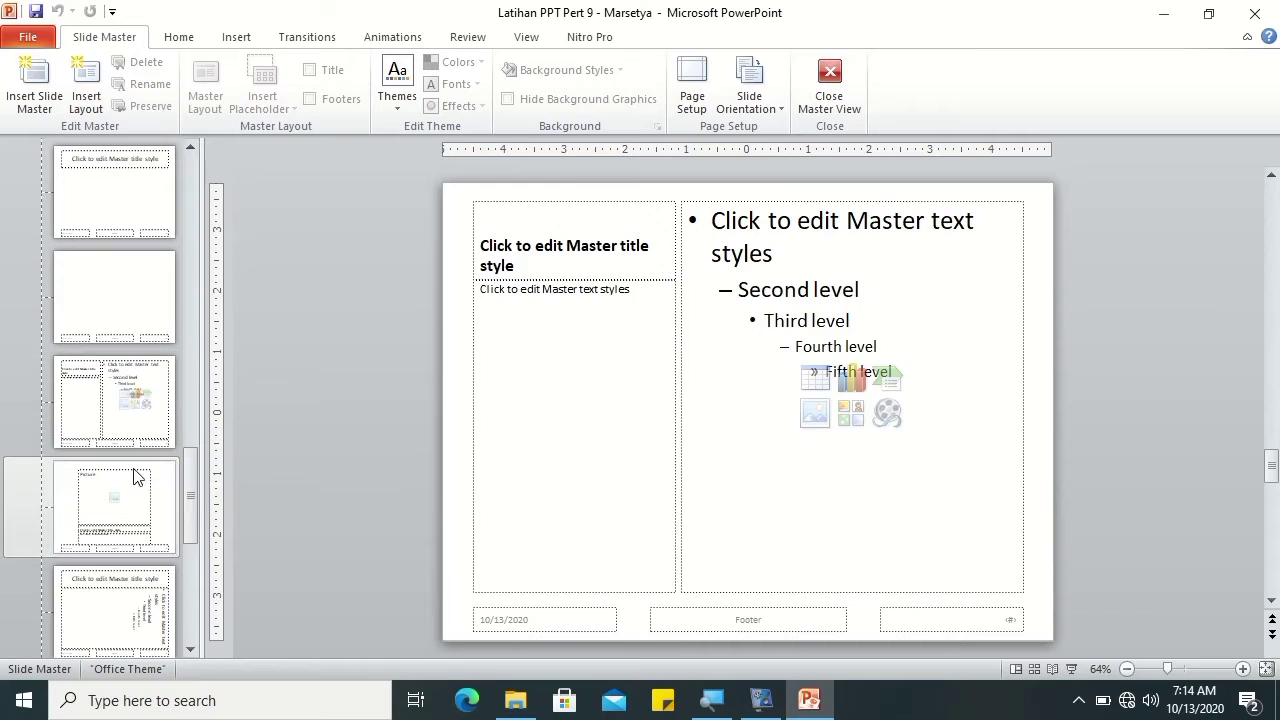
click(132, 510)
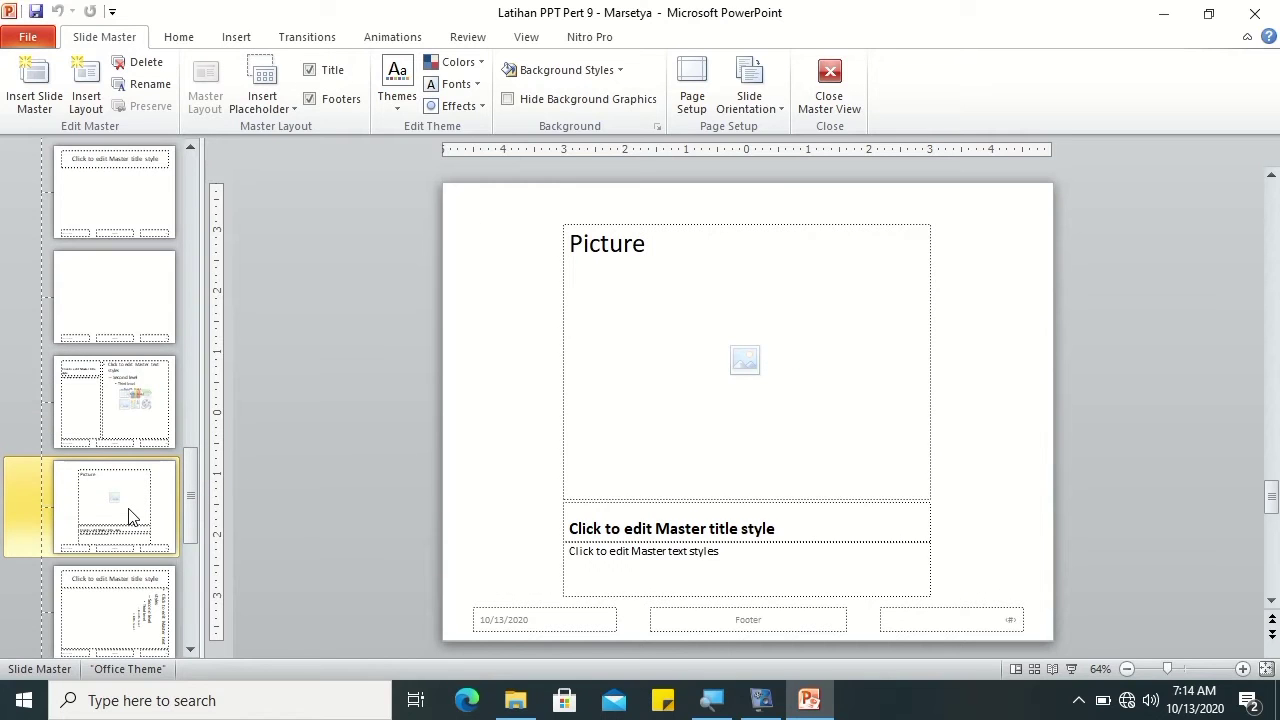
click(135, 612)
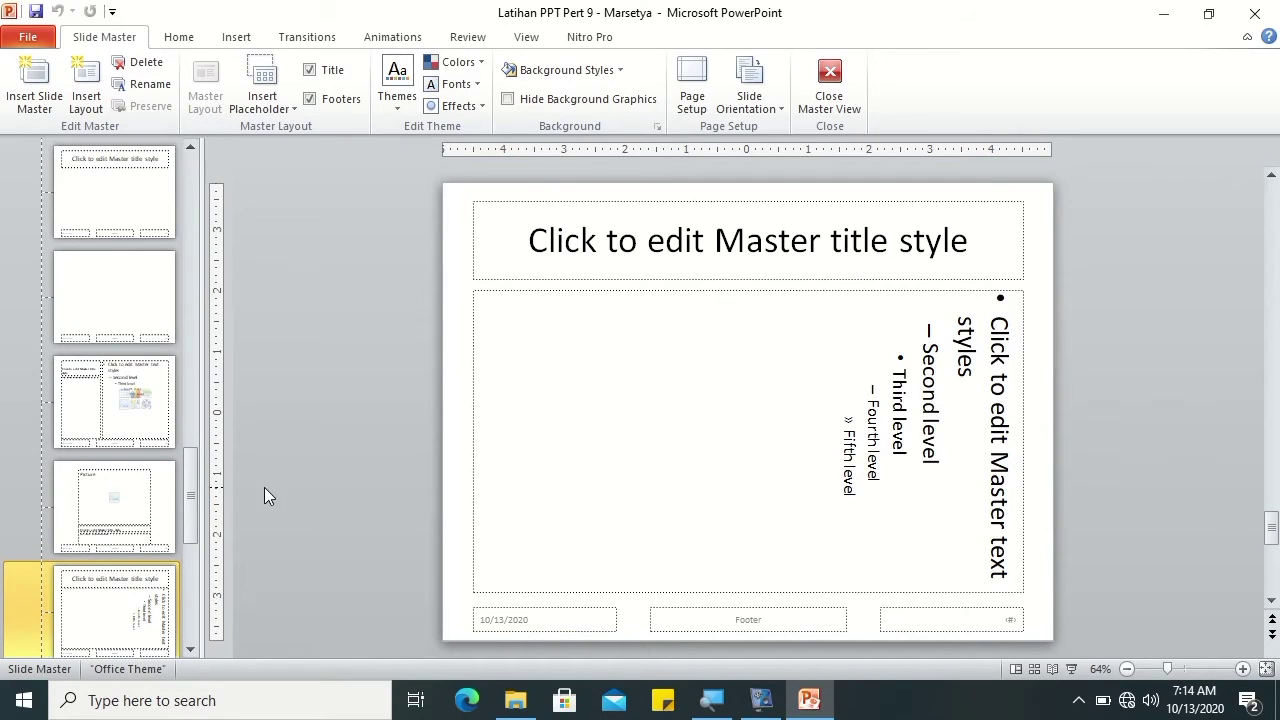
click(188, 582)
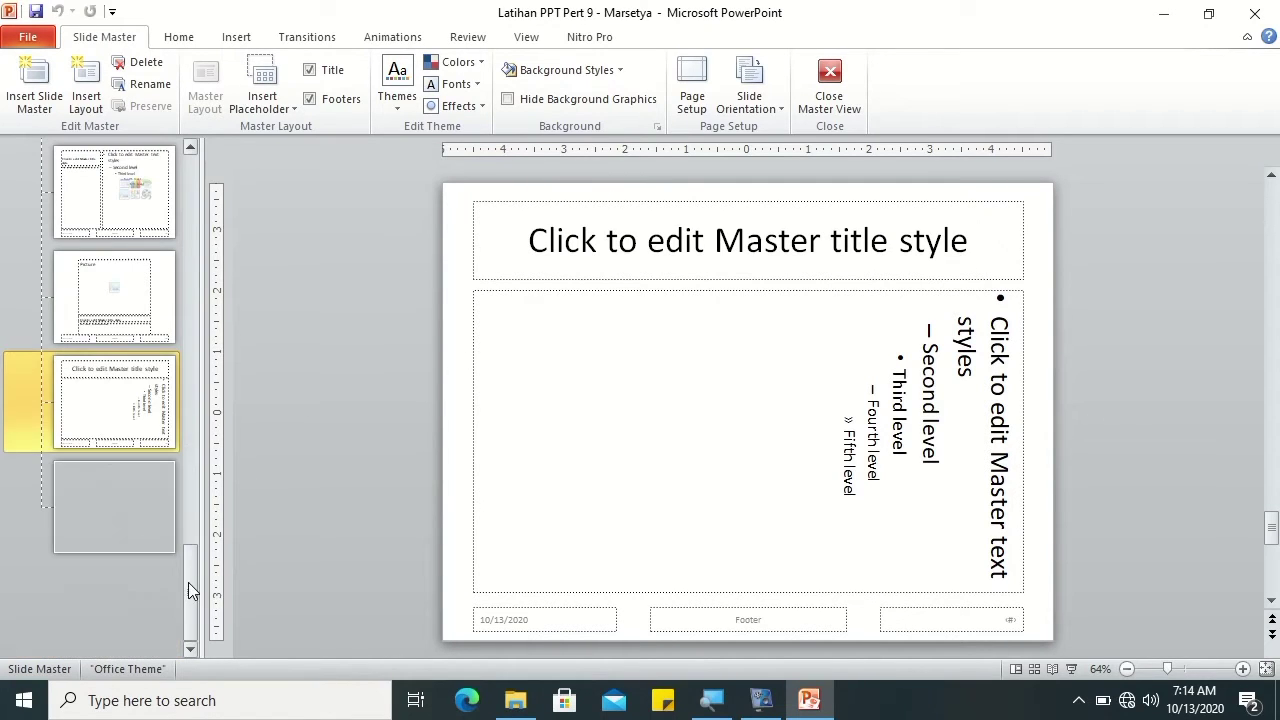
click(114, 488)
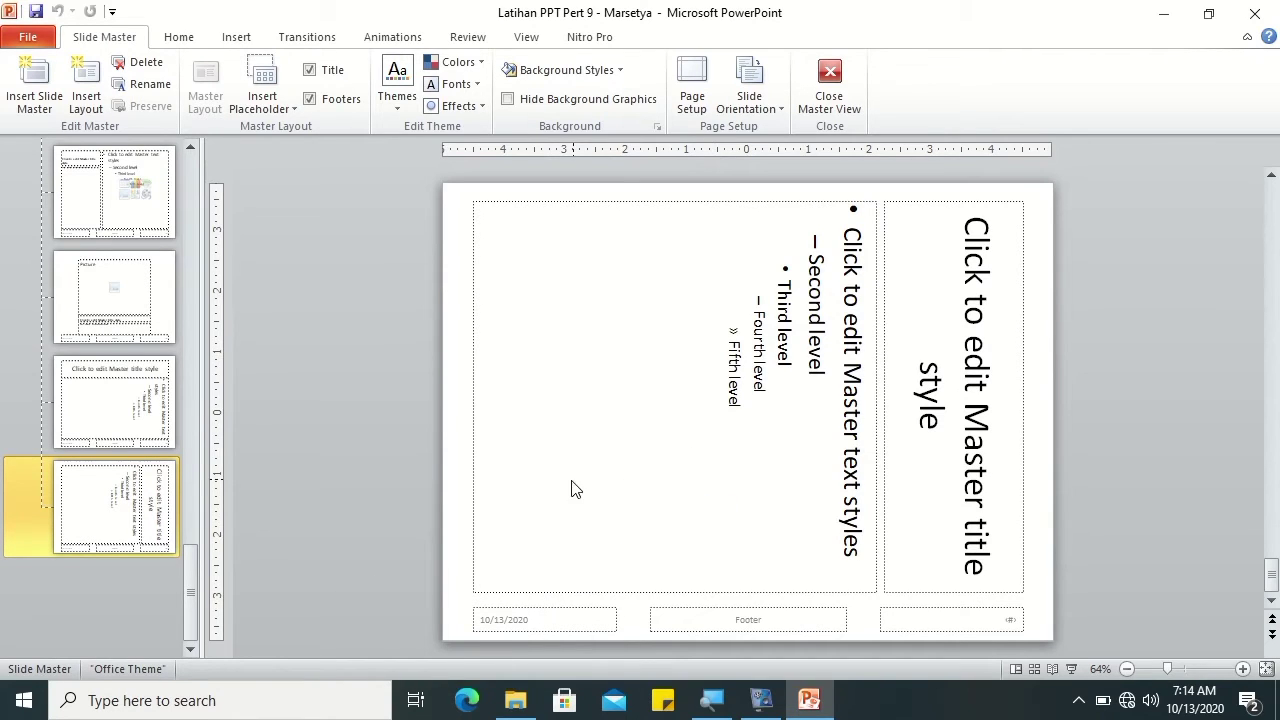
click(152, 422)
click(193, 298)
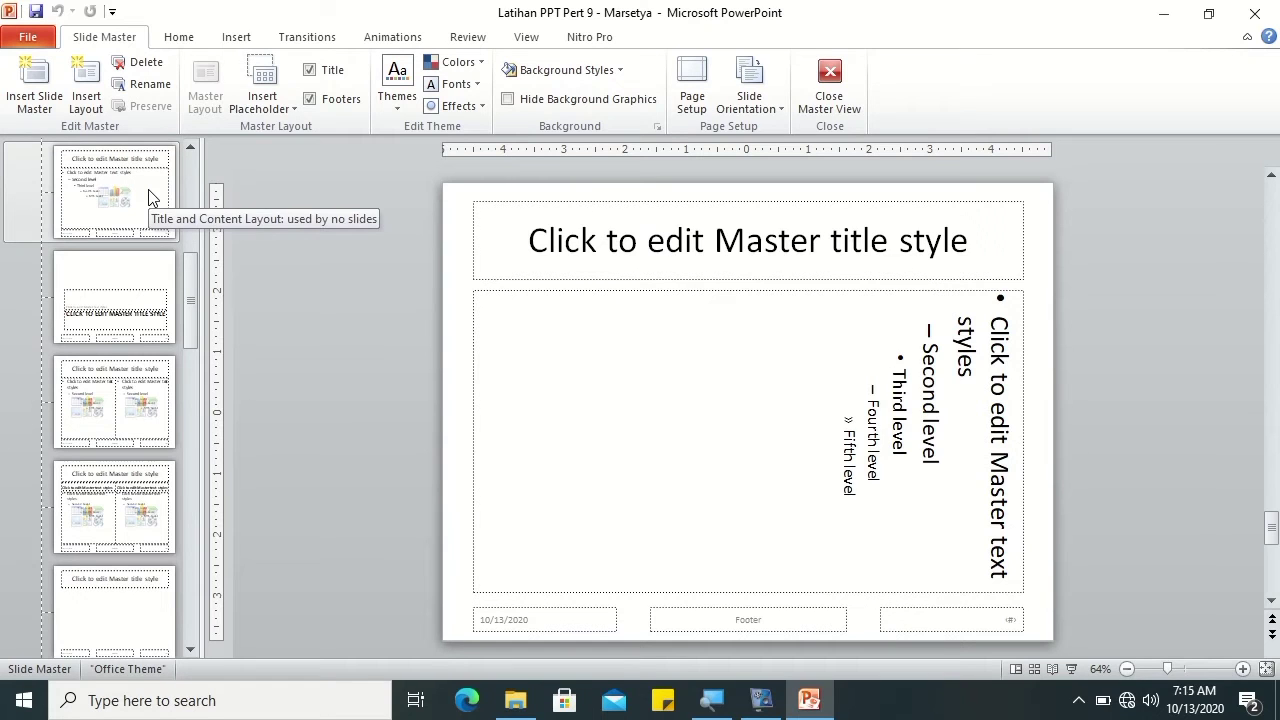
click(150, 195)
scroll(185, 190, up, 2)
click(166, 218)
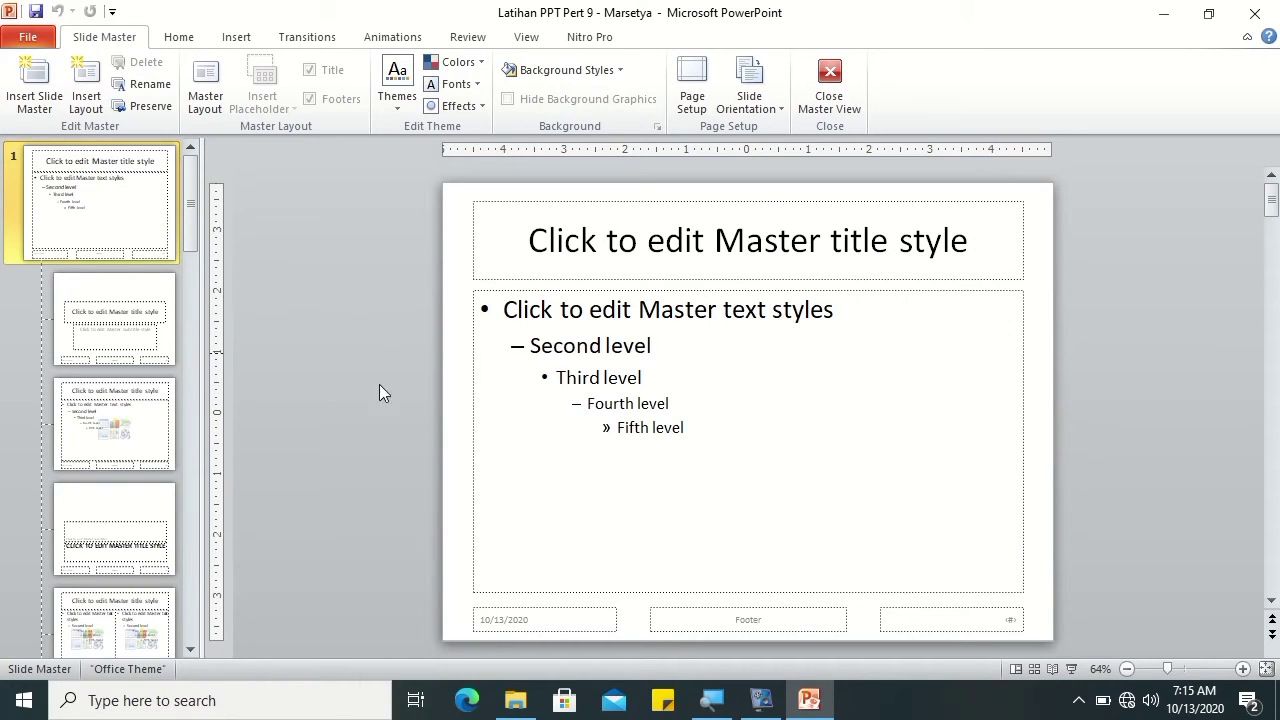
Step: Format the master's date, footer and slide-number placeholders as Book Antiqua 14 pt, bold, shadowed
click(507, 630)
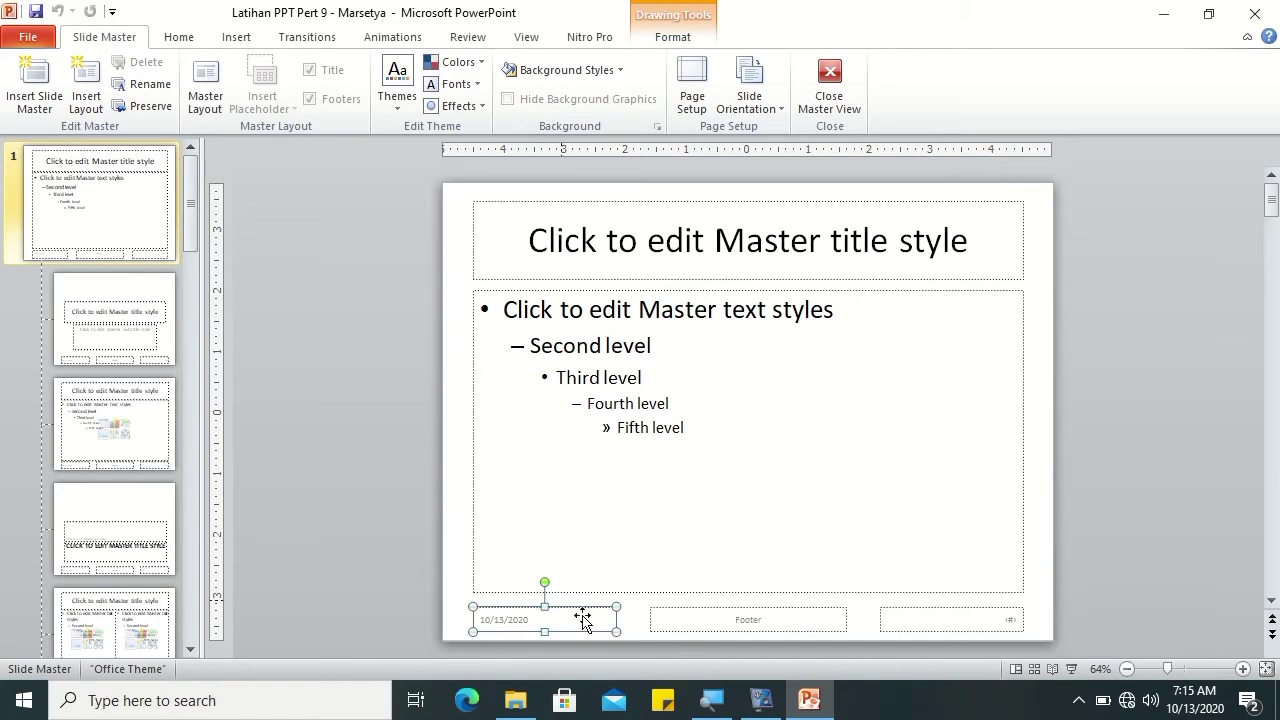
shift+click(728, 630)
shift+click(914, 628)
click(178, 37)
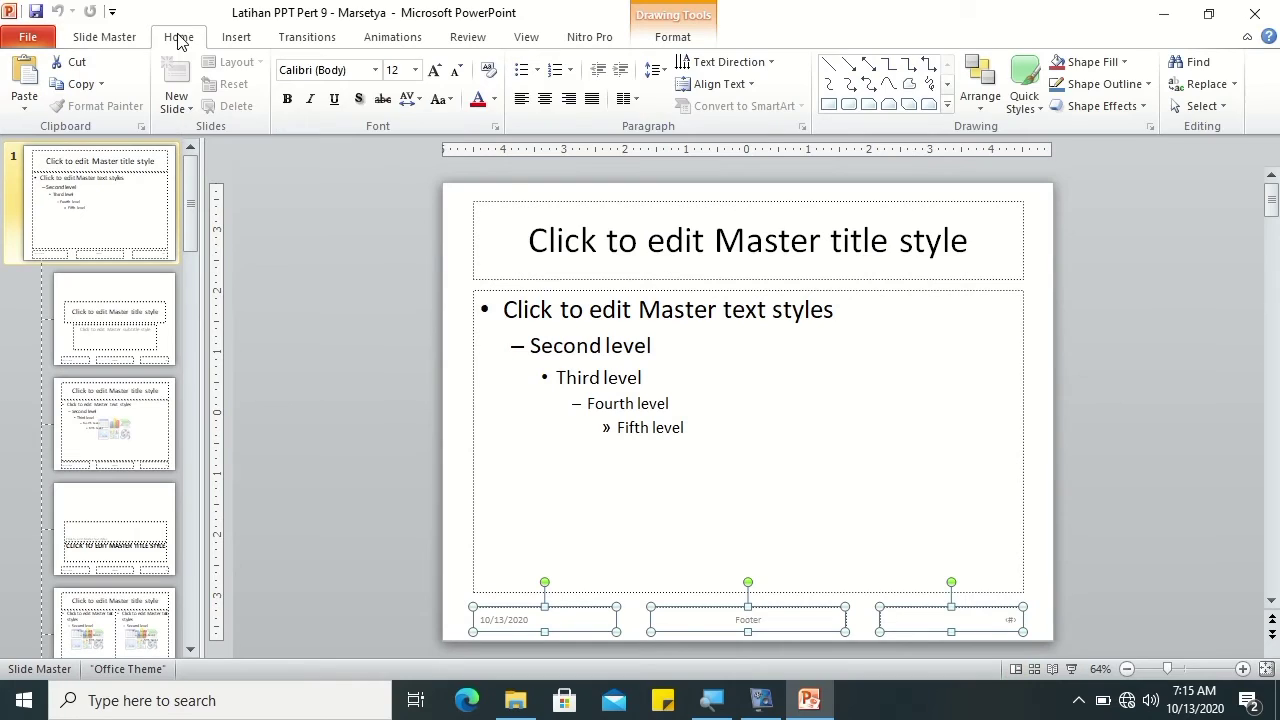
click(353, 71)
text(Book Antiqua)
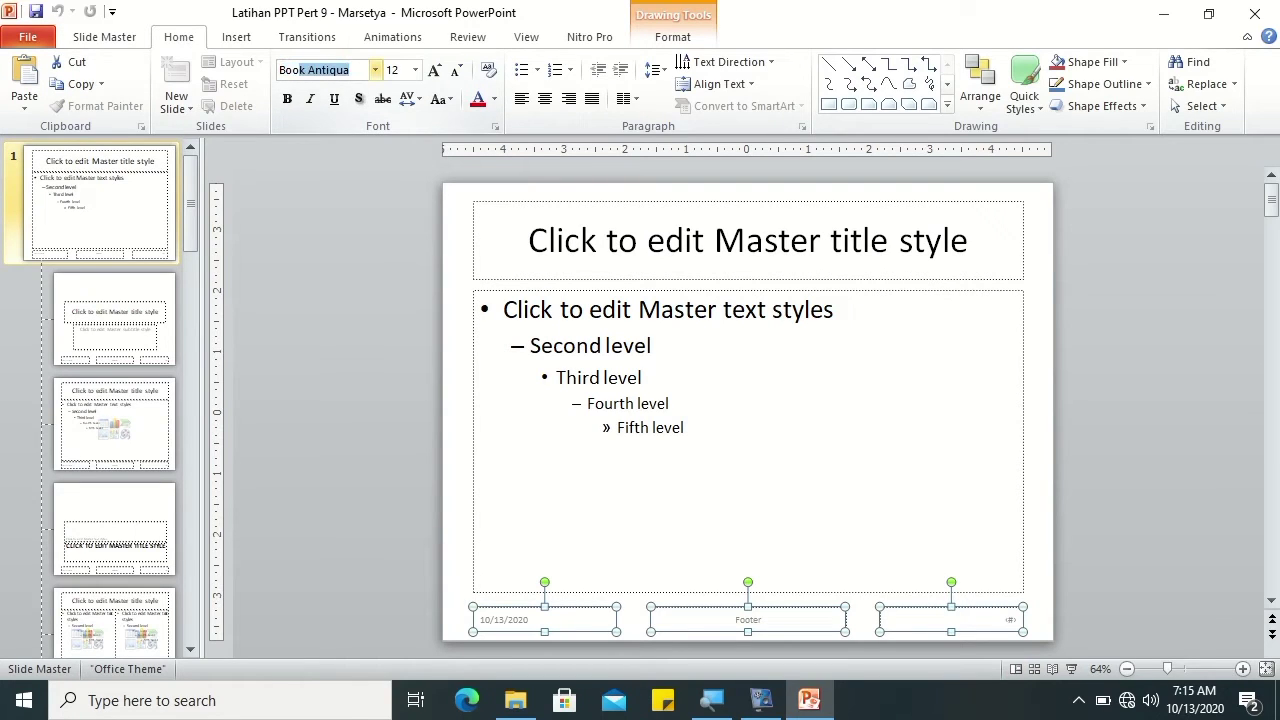
key(Return)
click(393, 70)
text(14)
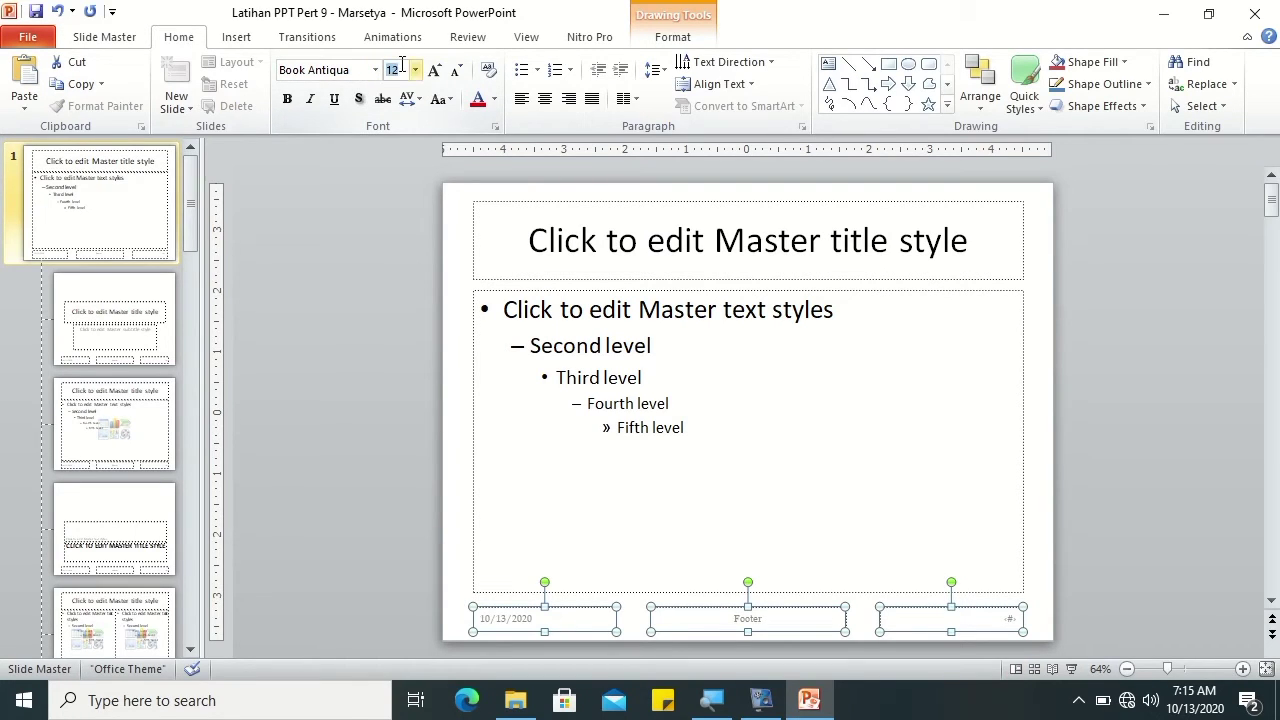
key(Return)
click(287, 99)
click(356, 100)
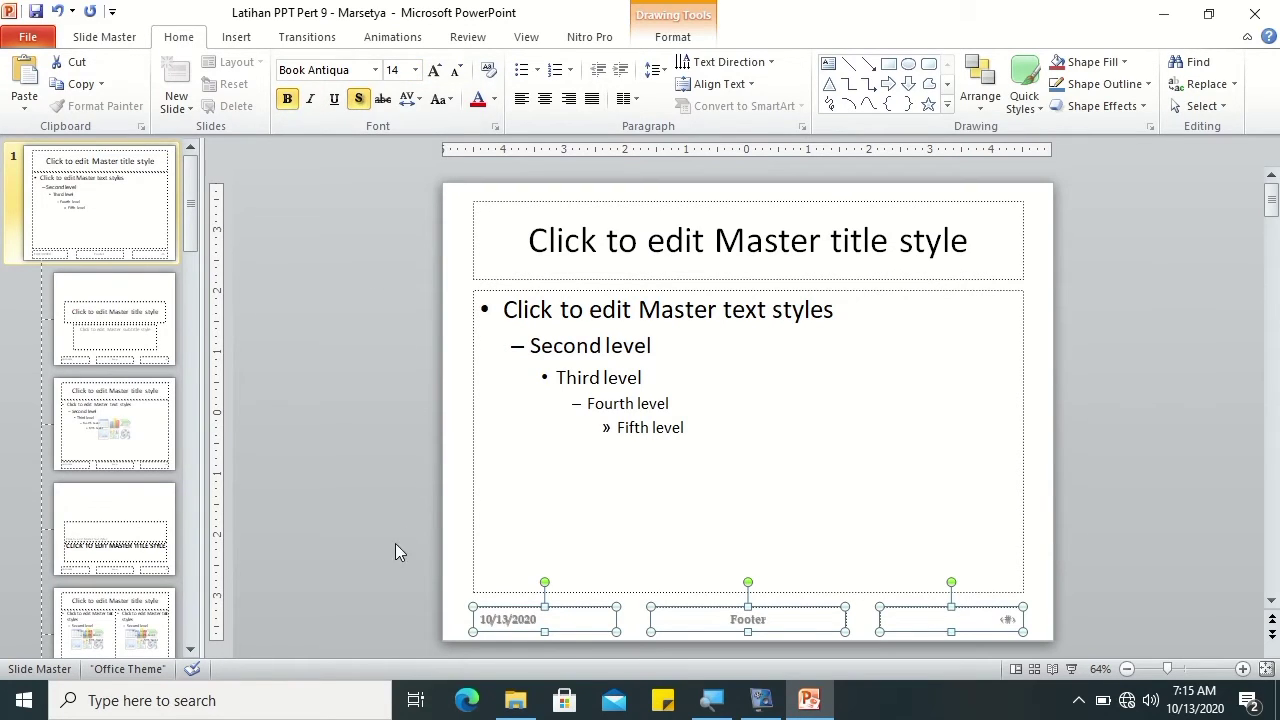
Step: Check the new footer formatting on the Title Slide layout, then return to the master
click(114, 335)
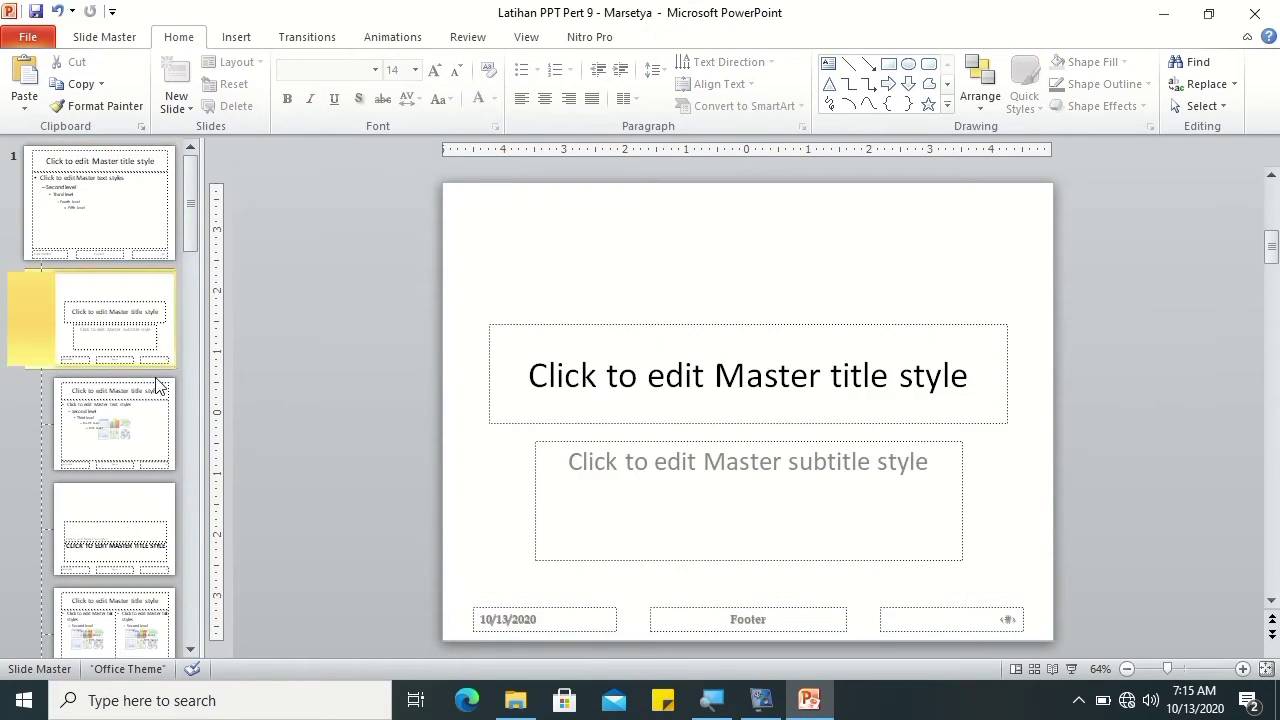
double_click(514, 618)
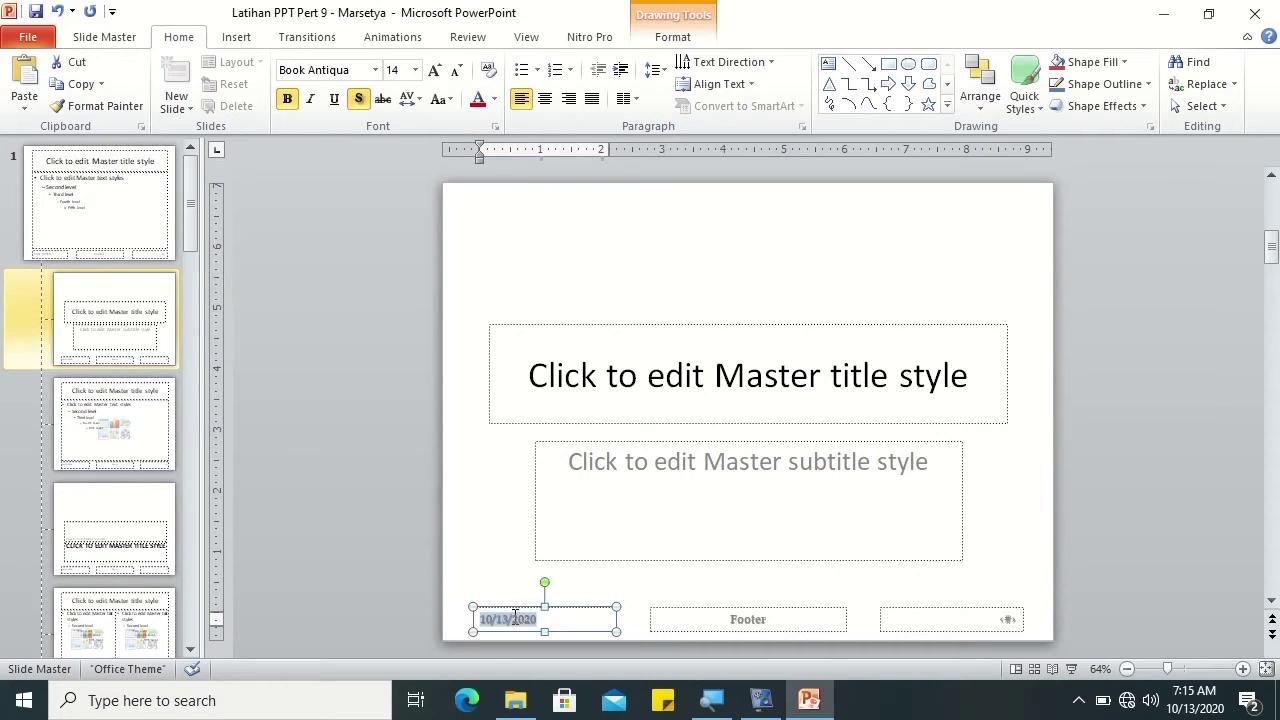
click(106, 218)
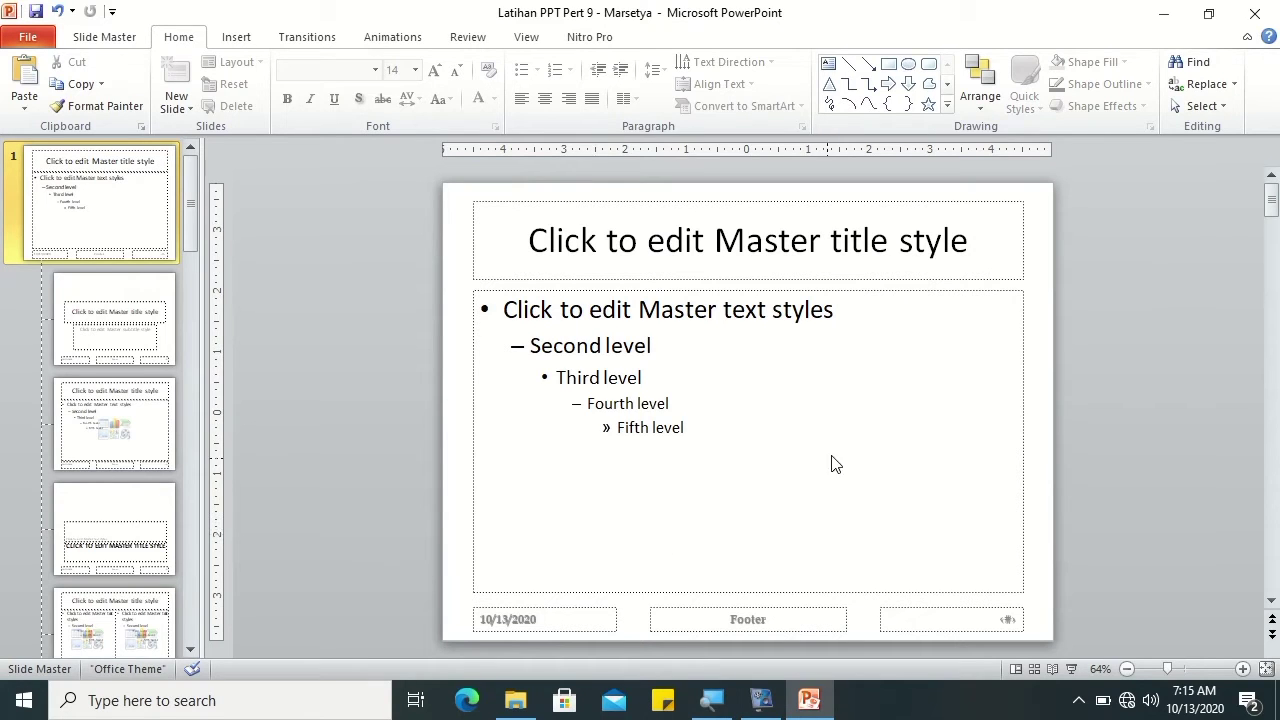
Step: Change all of the master body placeholder text to Times New Roman
click(674, 328)
click(658, 310)
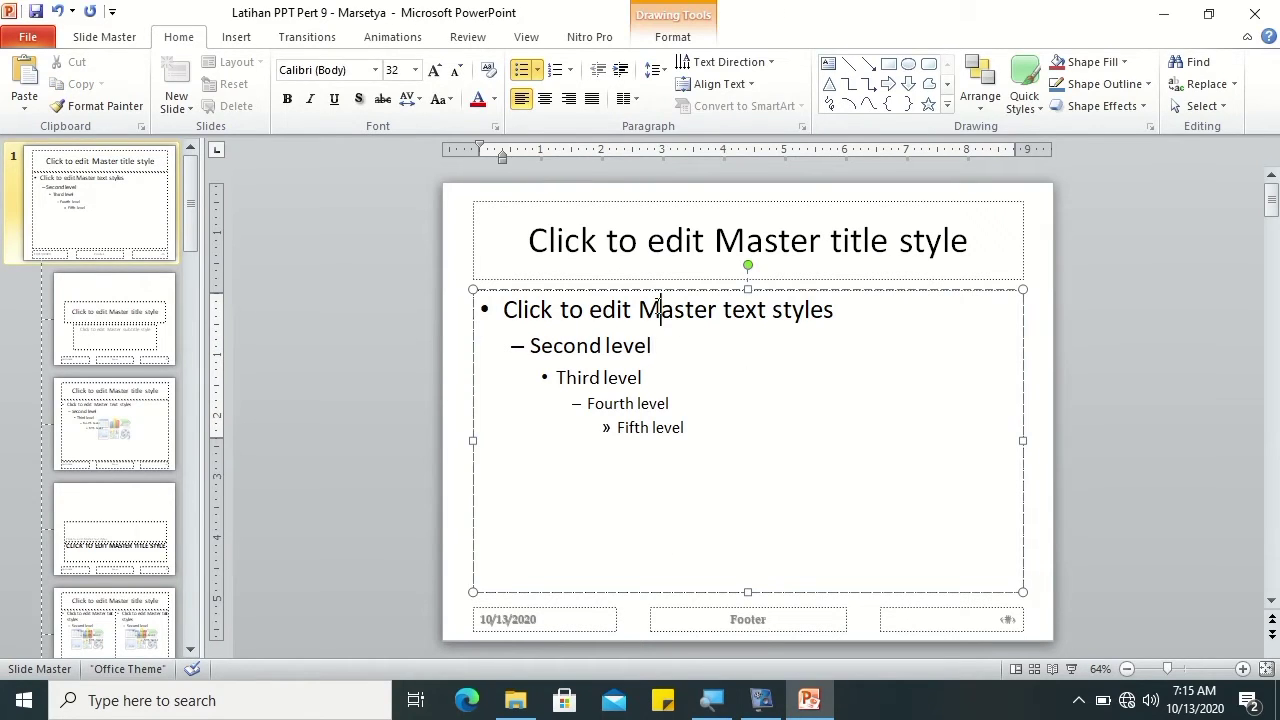
key(ctrl+a)
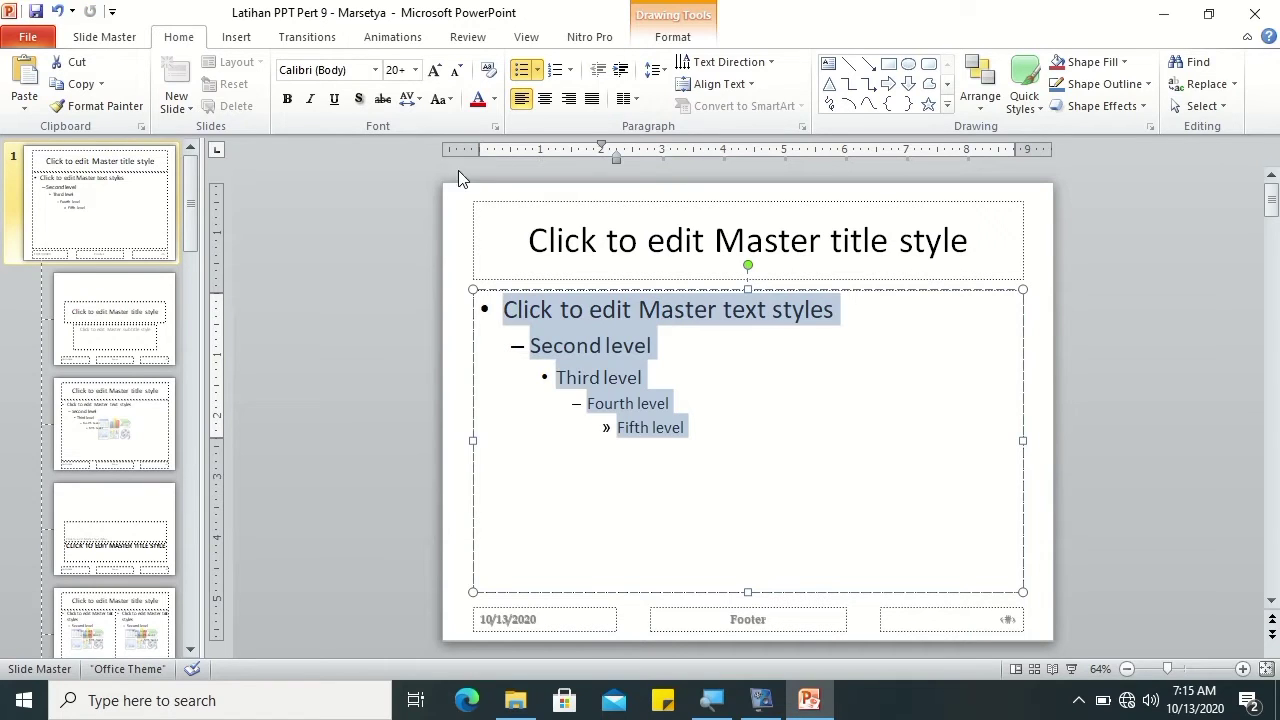
click(339, 65)
text(Times New Roman)
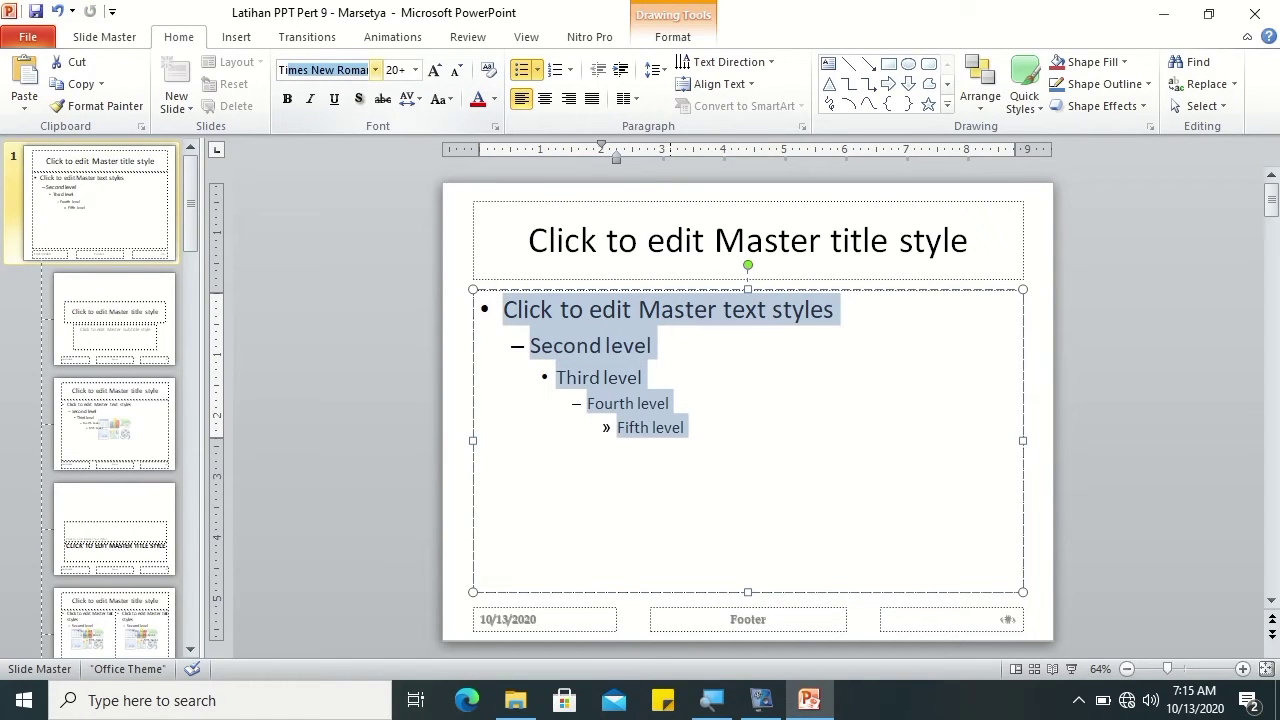
key(Return)
click(472, 190)
click(533, 310)
Step: Confirm the Title Slide, Title and Content, and Two Content layouts use the new font
click(86, 322)
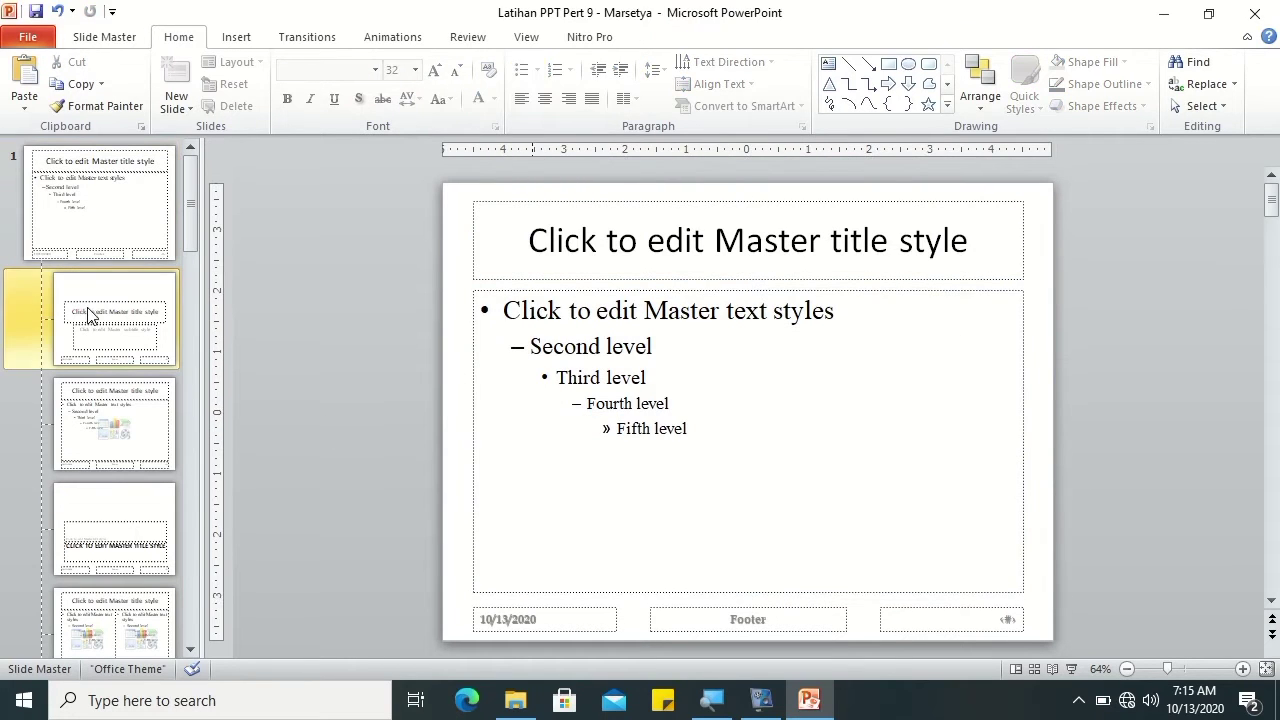
click(529, 366)
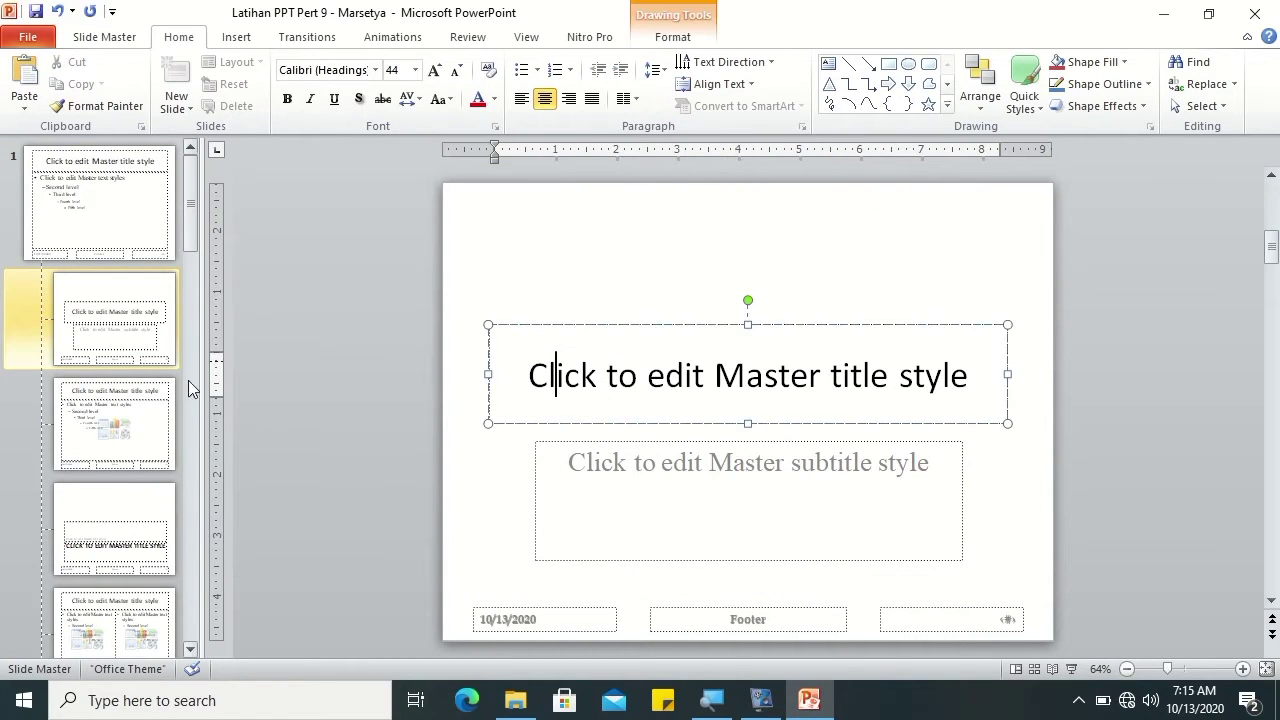
click(114, 425)
click(546, 310)
click(573, 346)
click(110, 615)
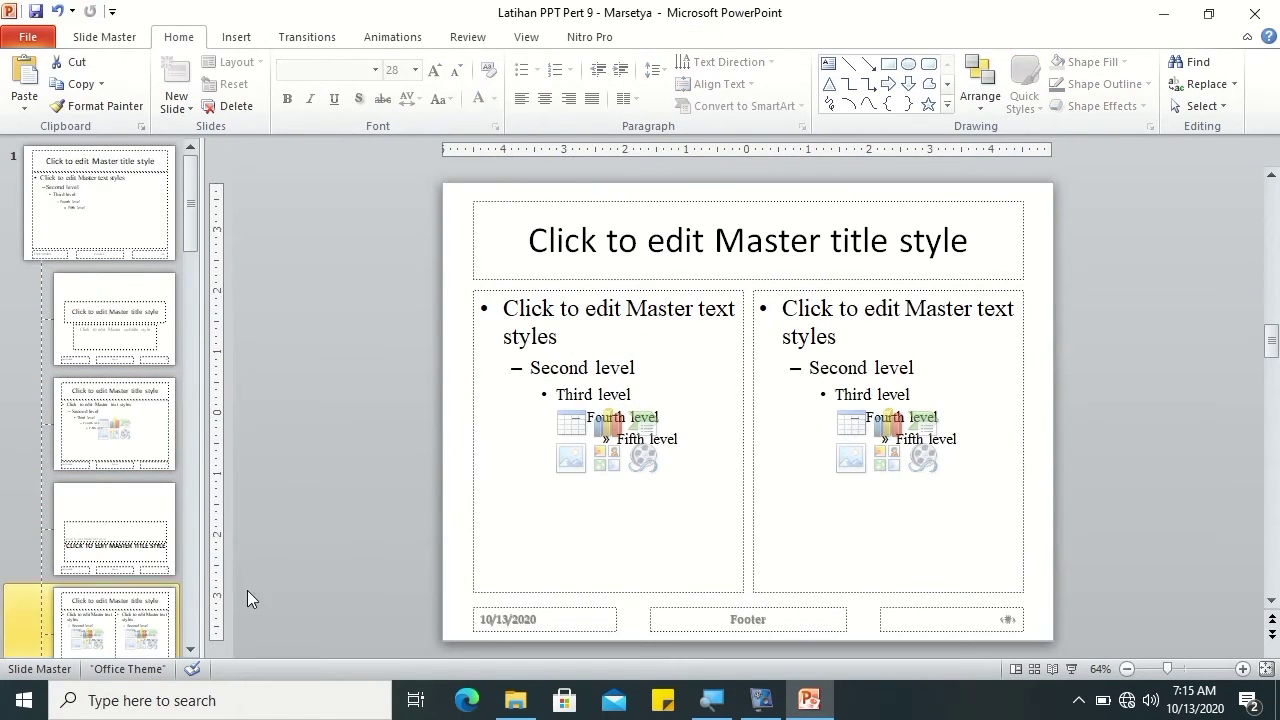
click(540, 334)
click(858, 368)
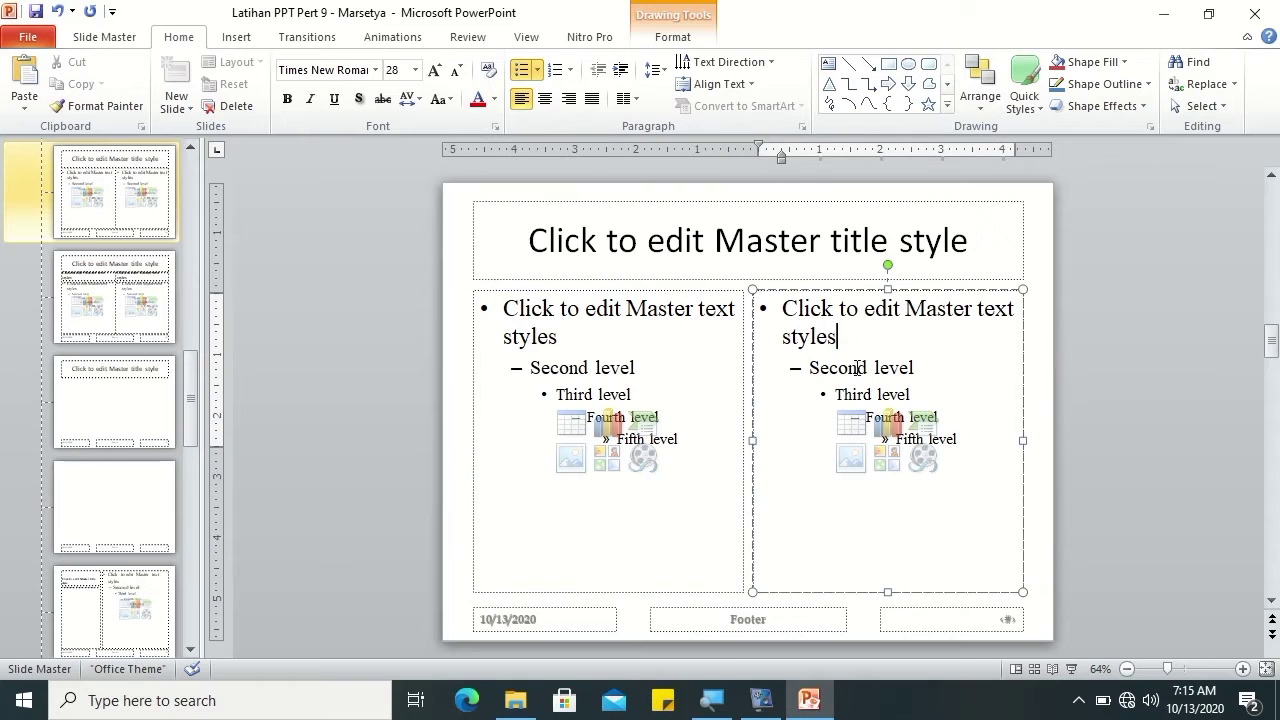
Step: Check the Title Only layout's title, then return to the main slide master
click(141, 400)
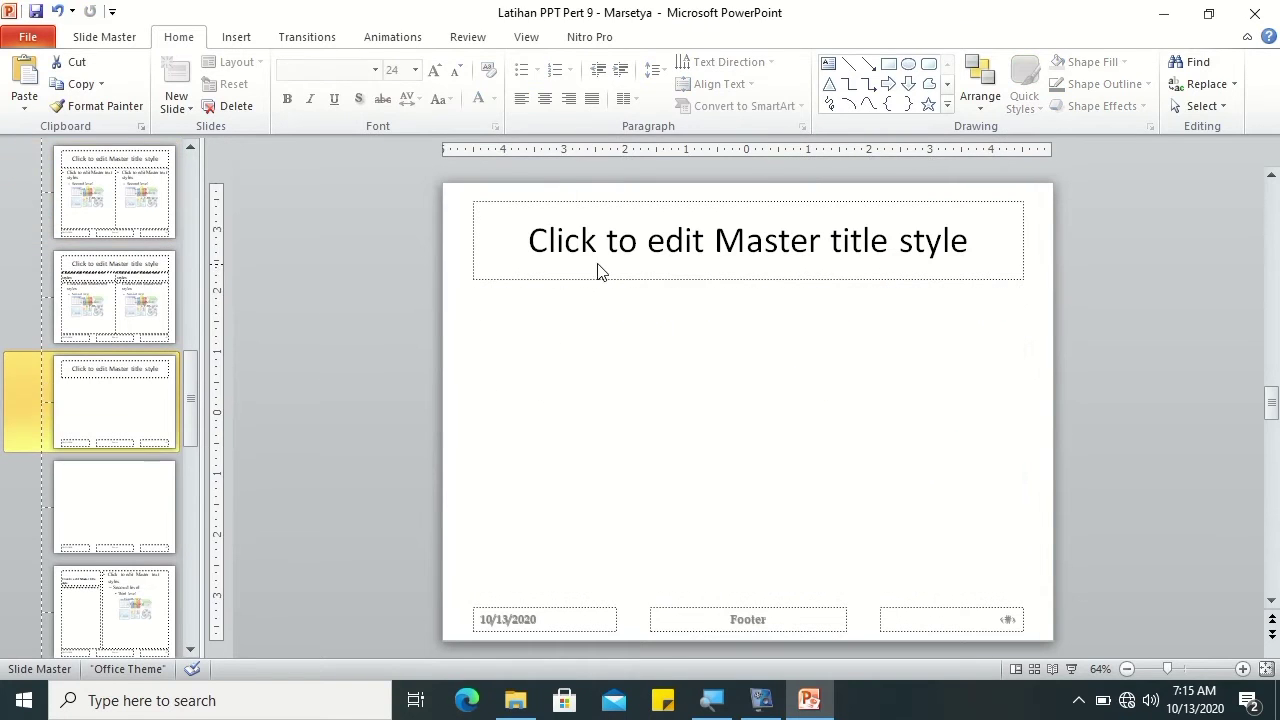
click(603, 248)
drag(191, 397, 205, 200)
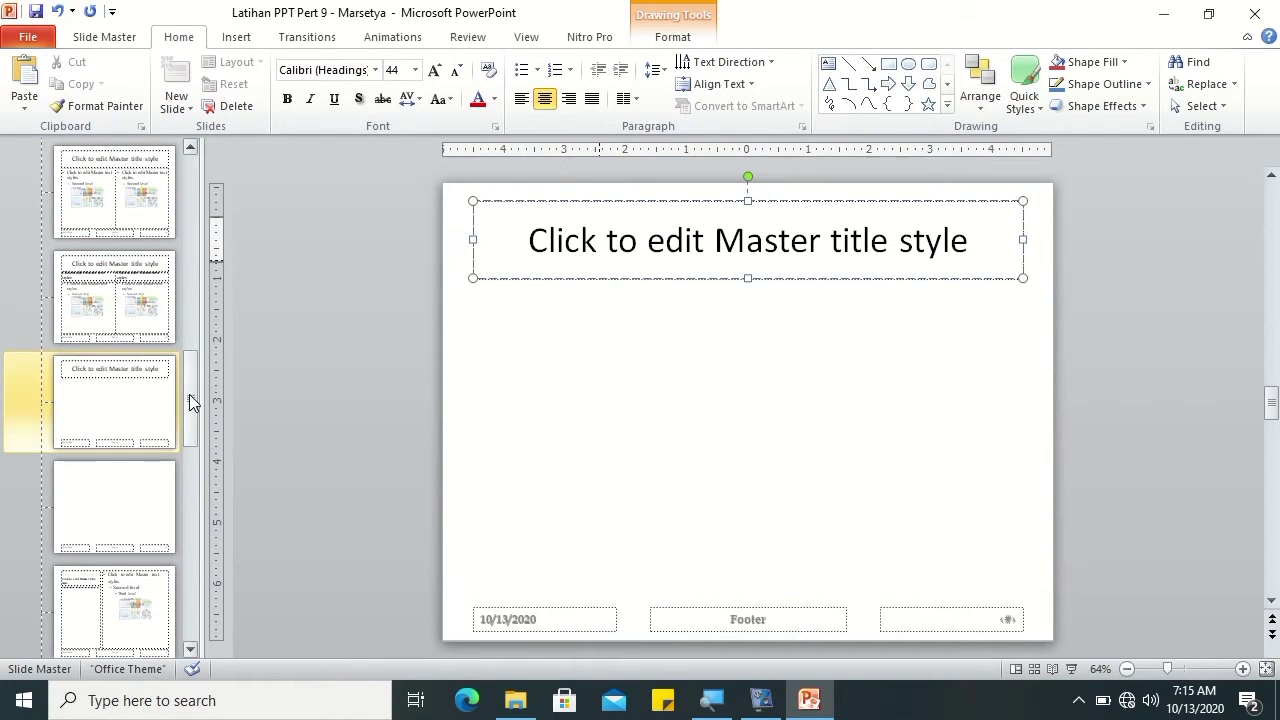
click(95, 206)
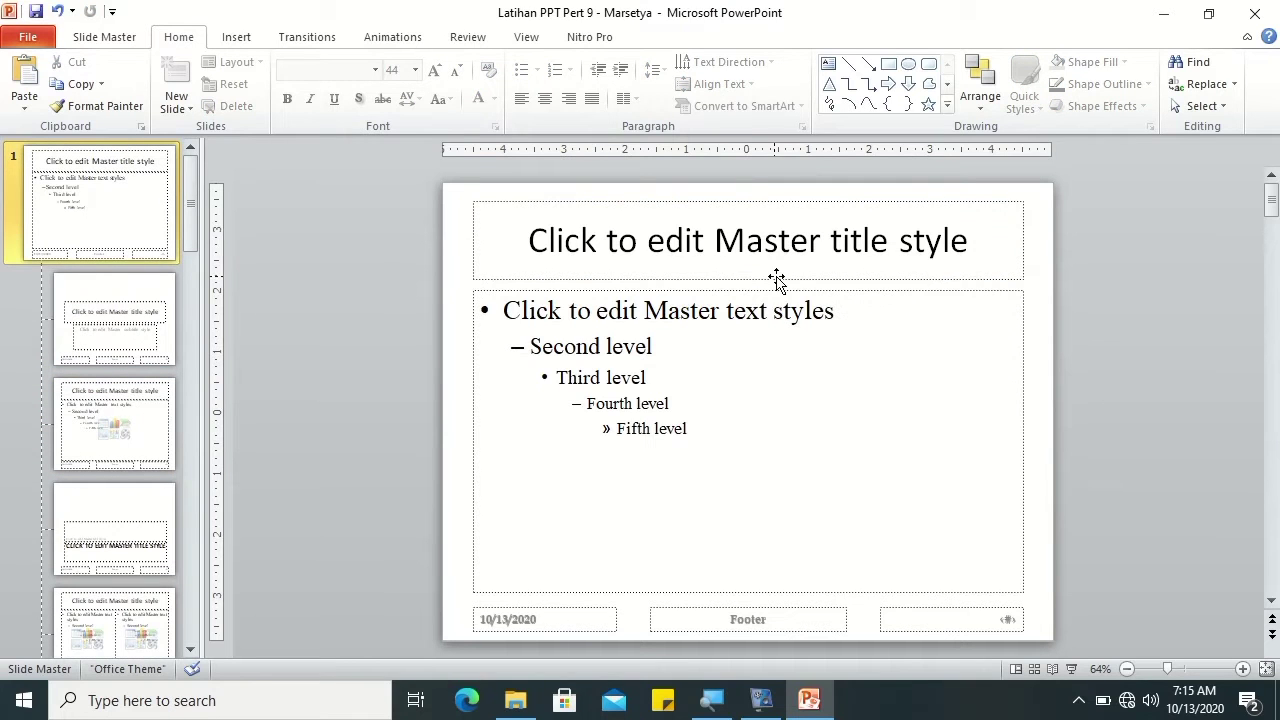
click(762, 255)
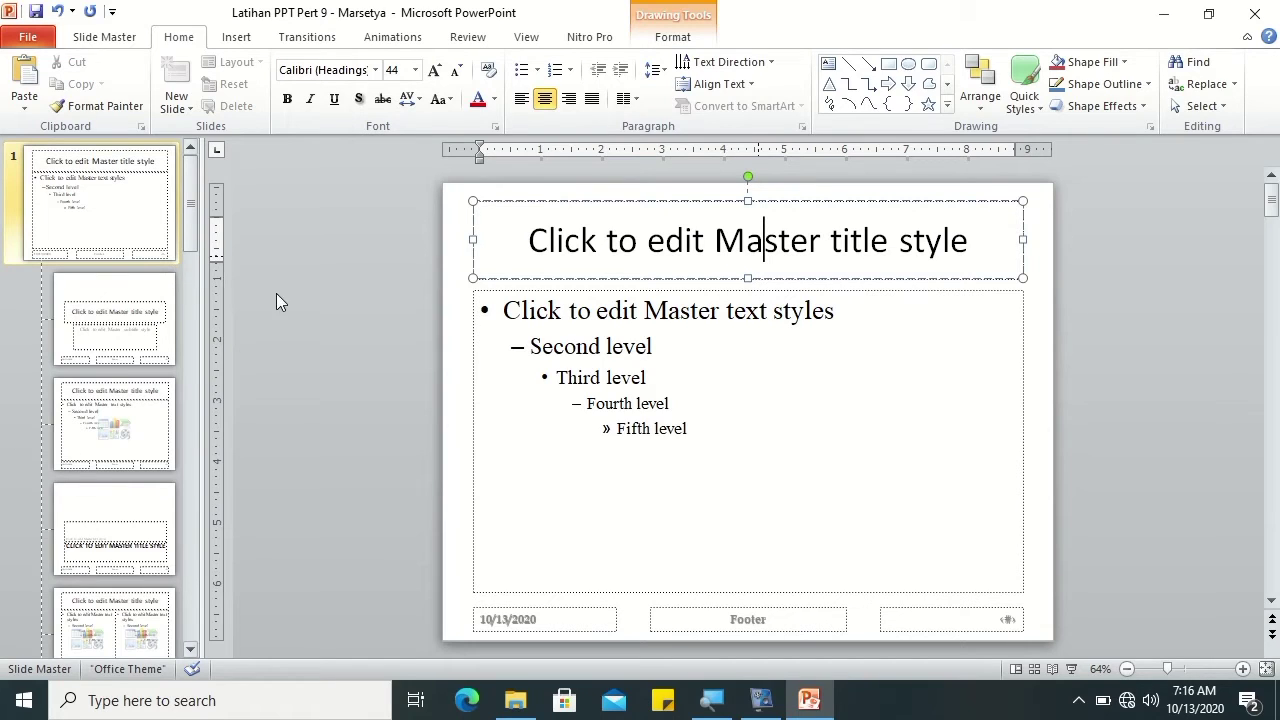
click(102, 40)
Step: Apply a solid blue background fill to the slide master through Format Background
click(117, 243)
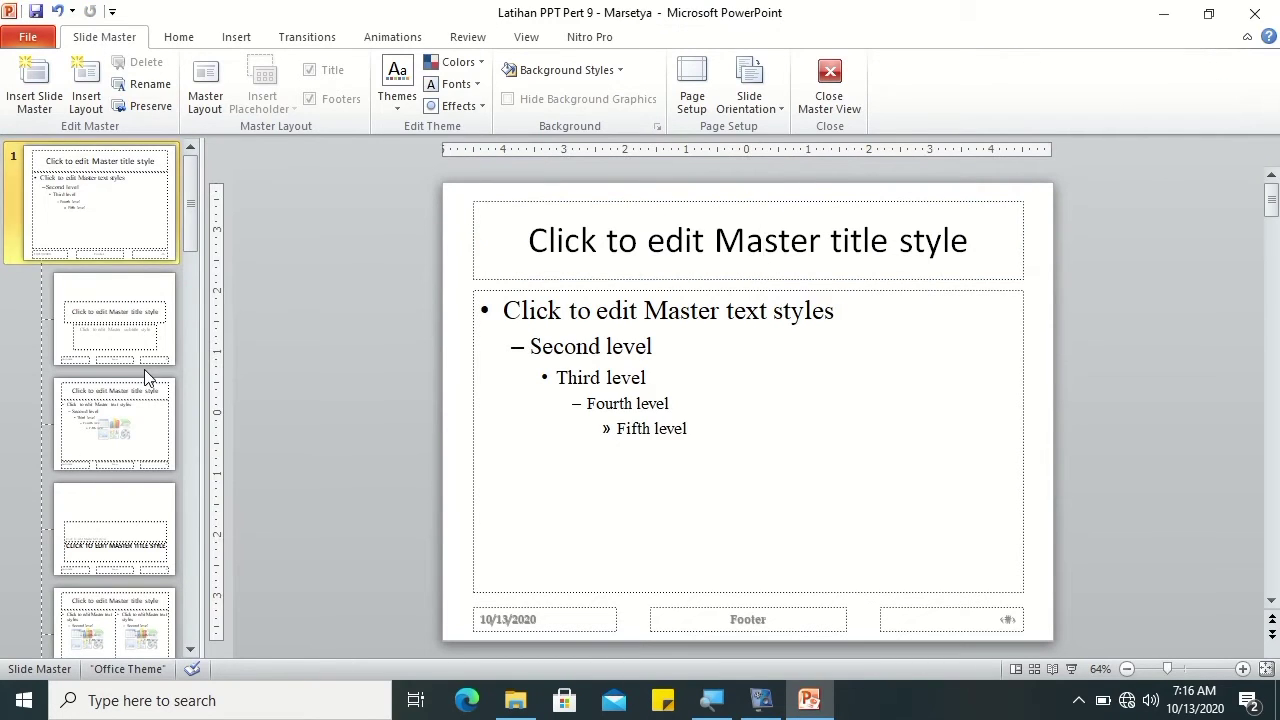
right_click(121, 228)
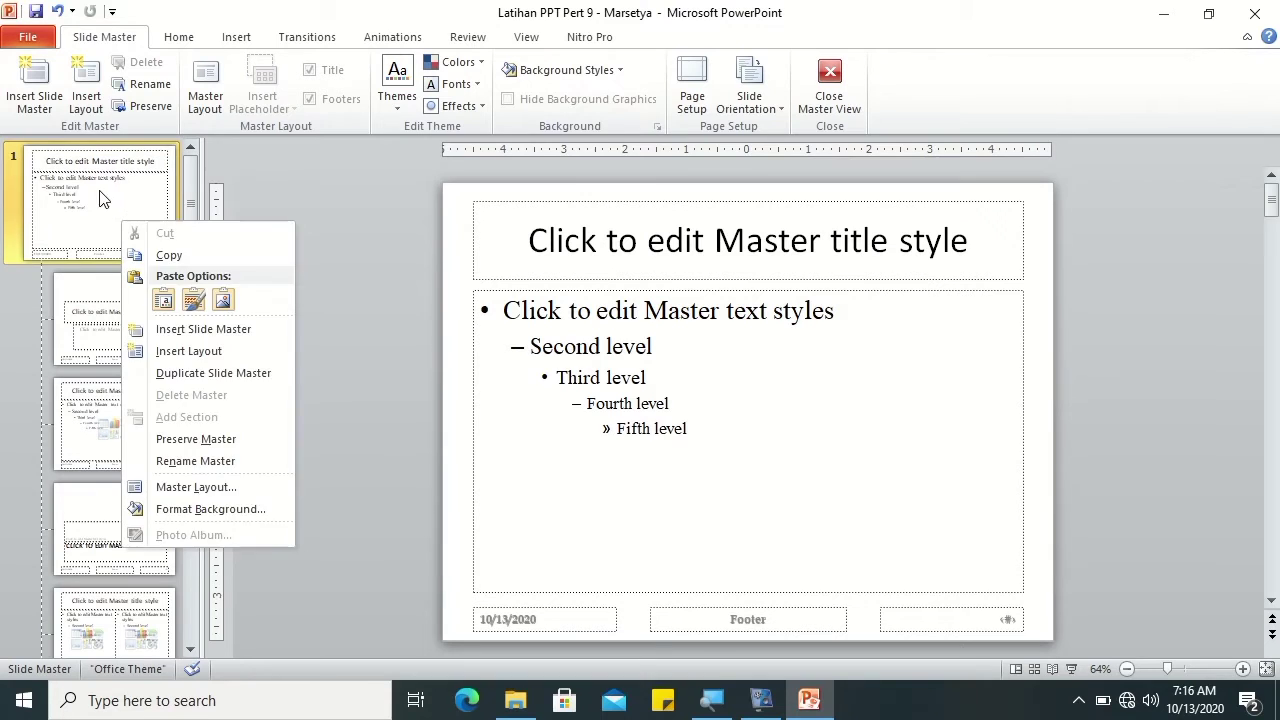
click(100, 198)
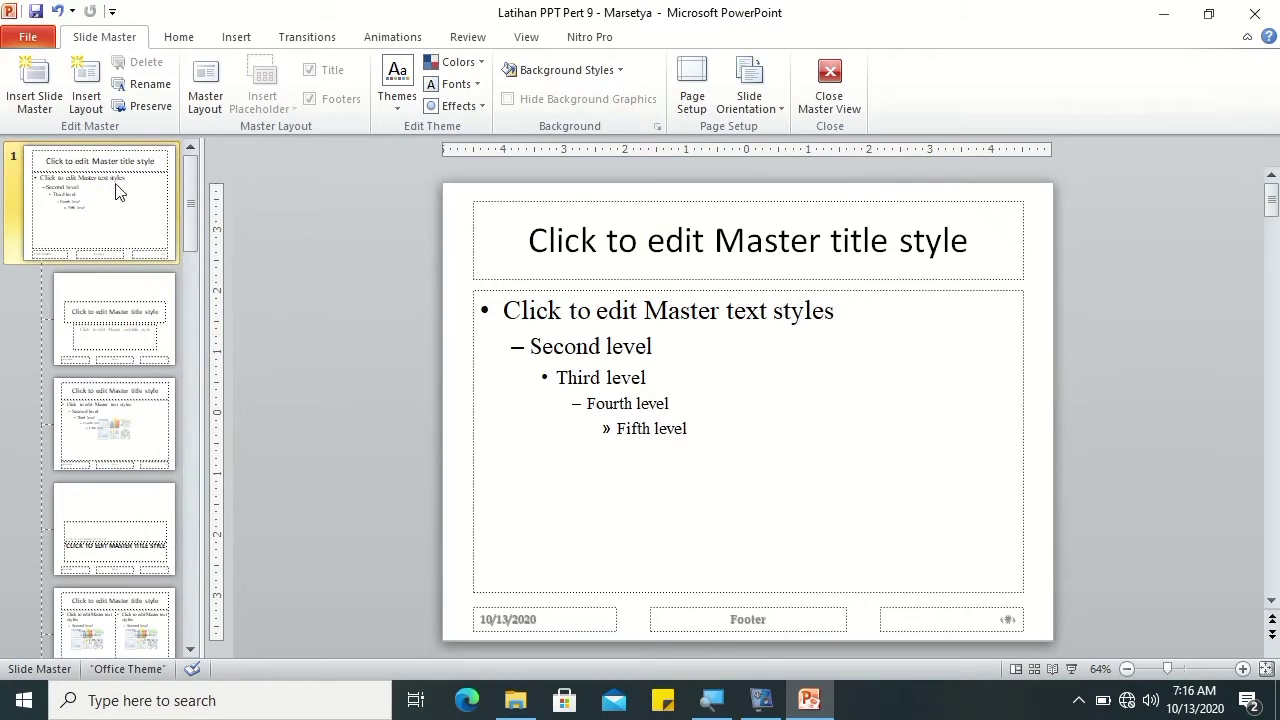
right_click(62, 194)
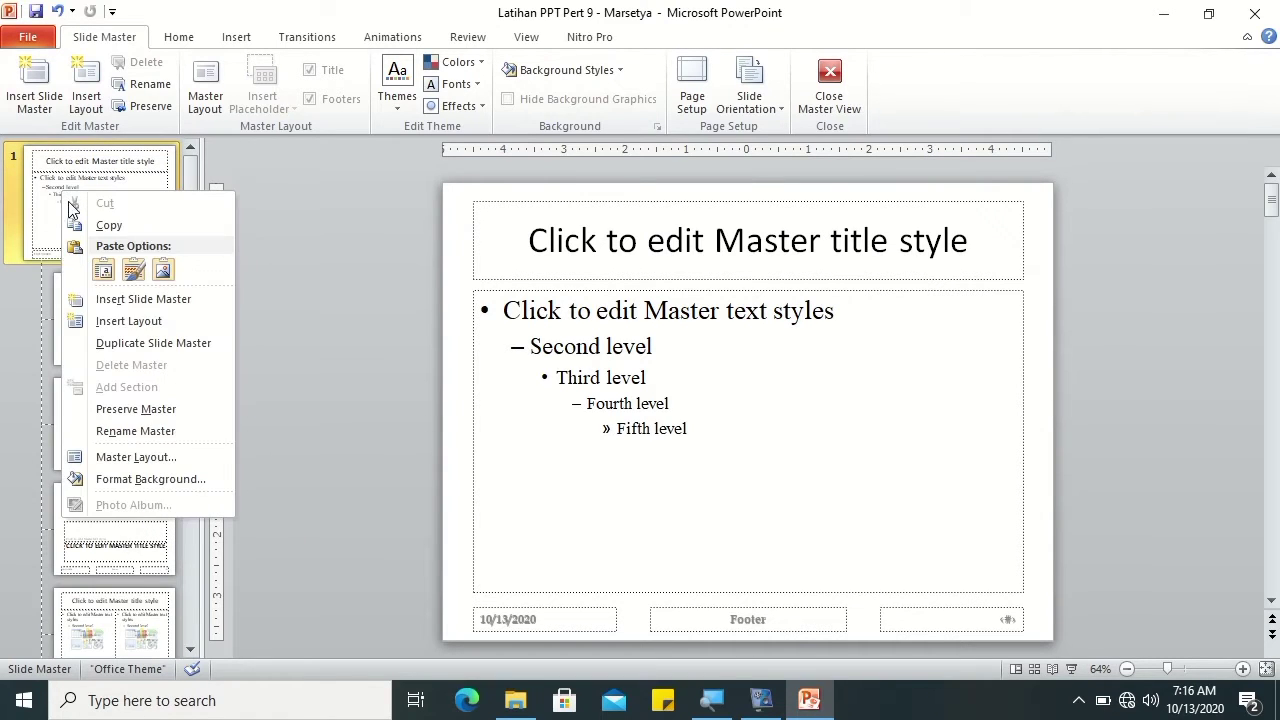
click(136, 480)
click(555, 205)
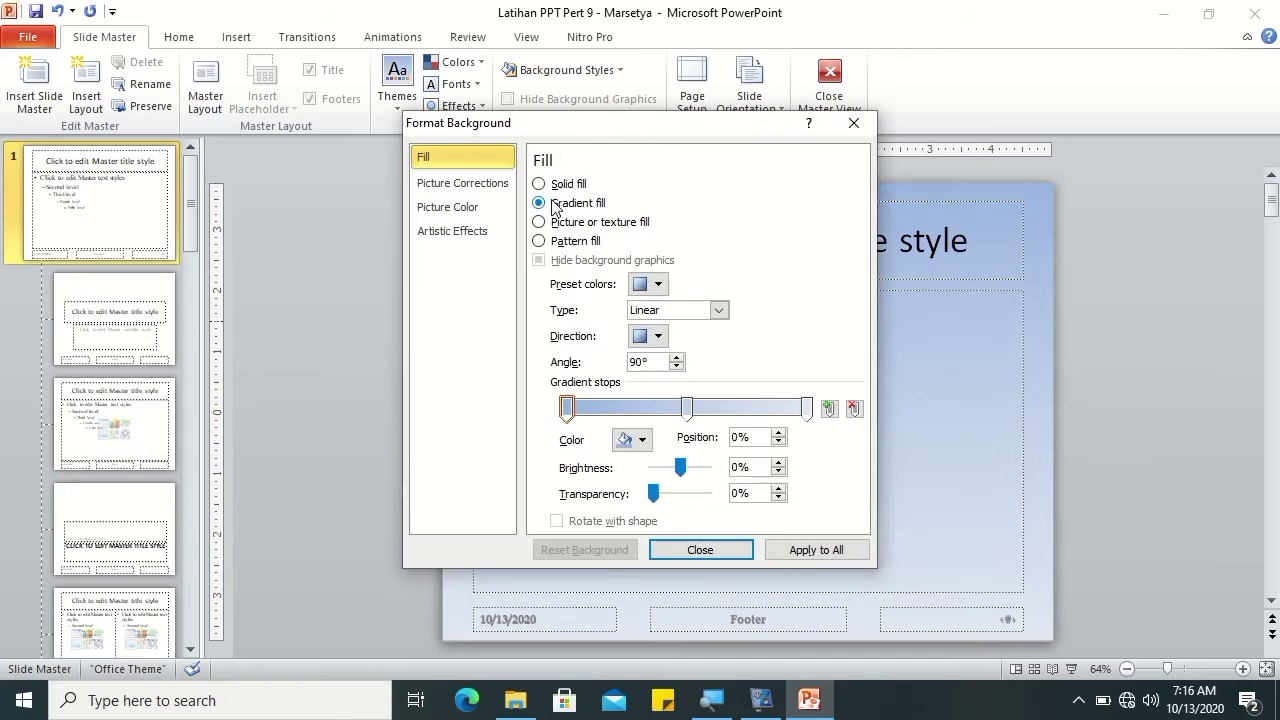
click(580, 223)
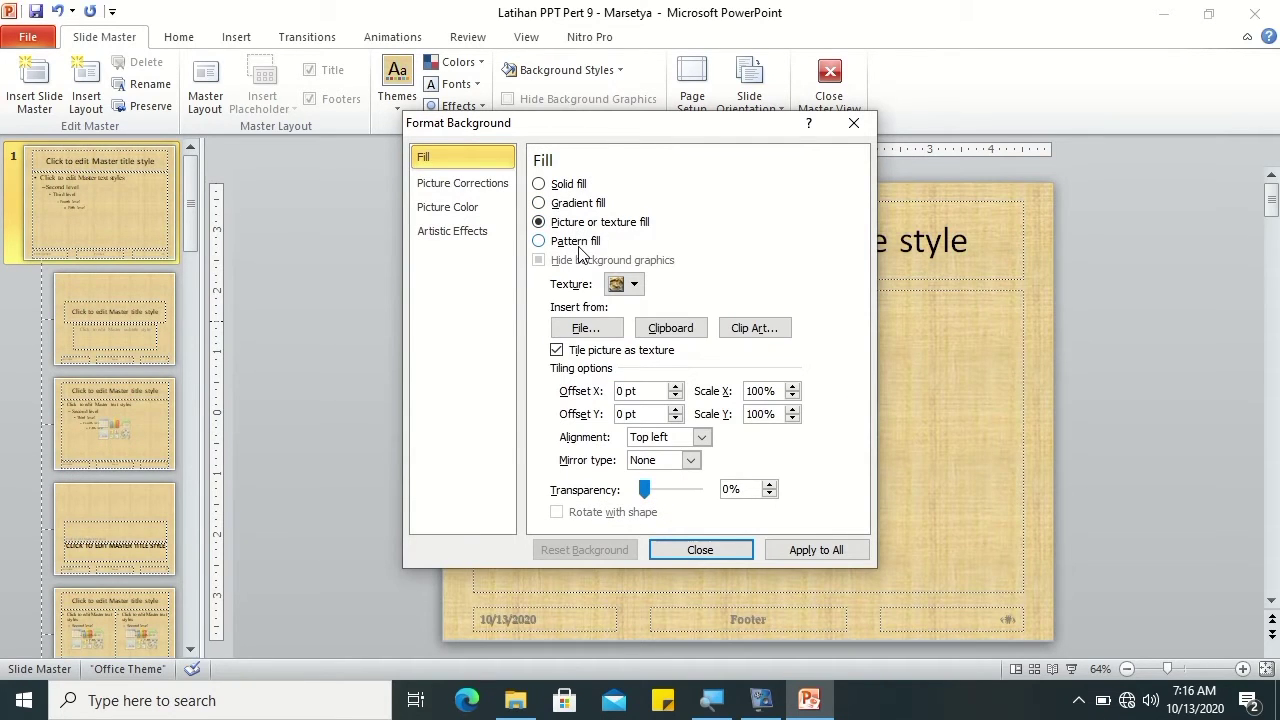
click(578, 245)
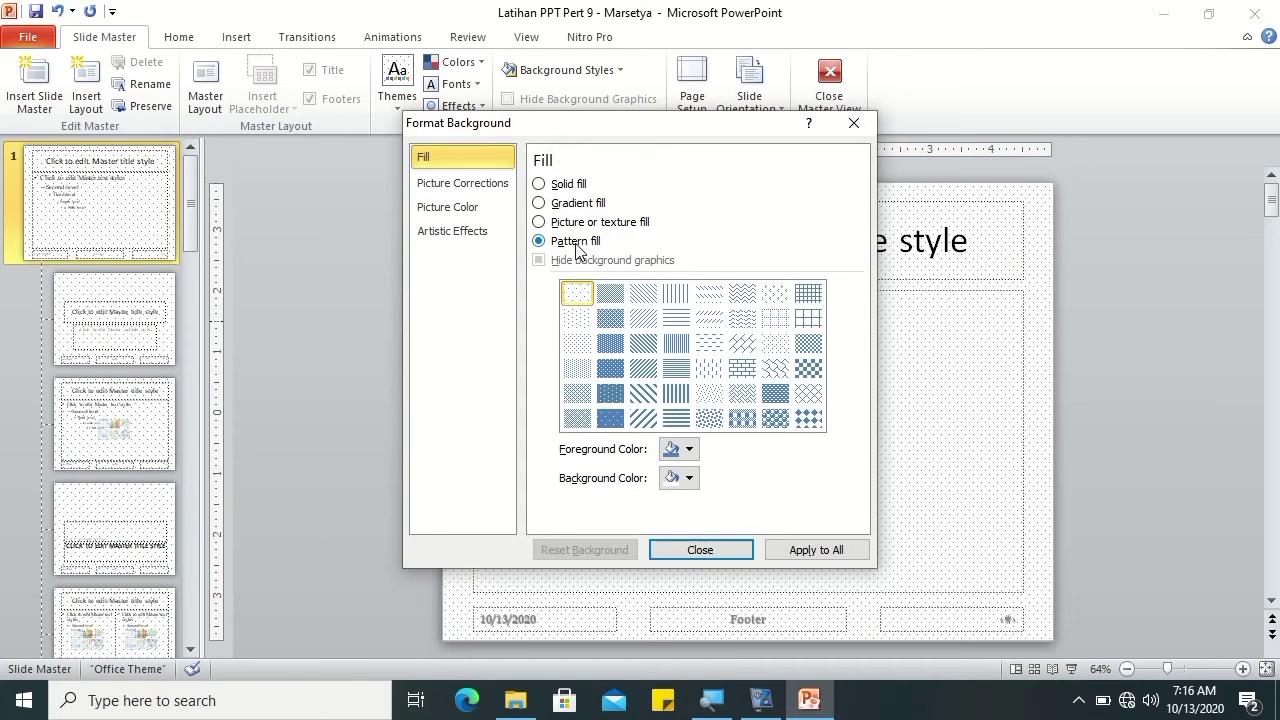
click(546, 188)
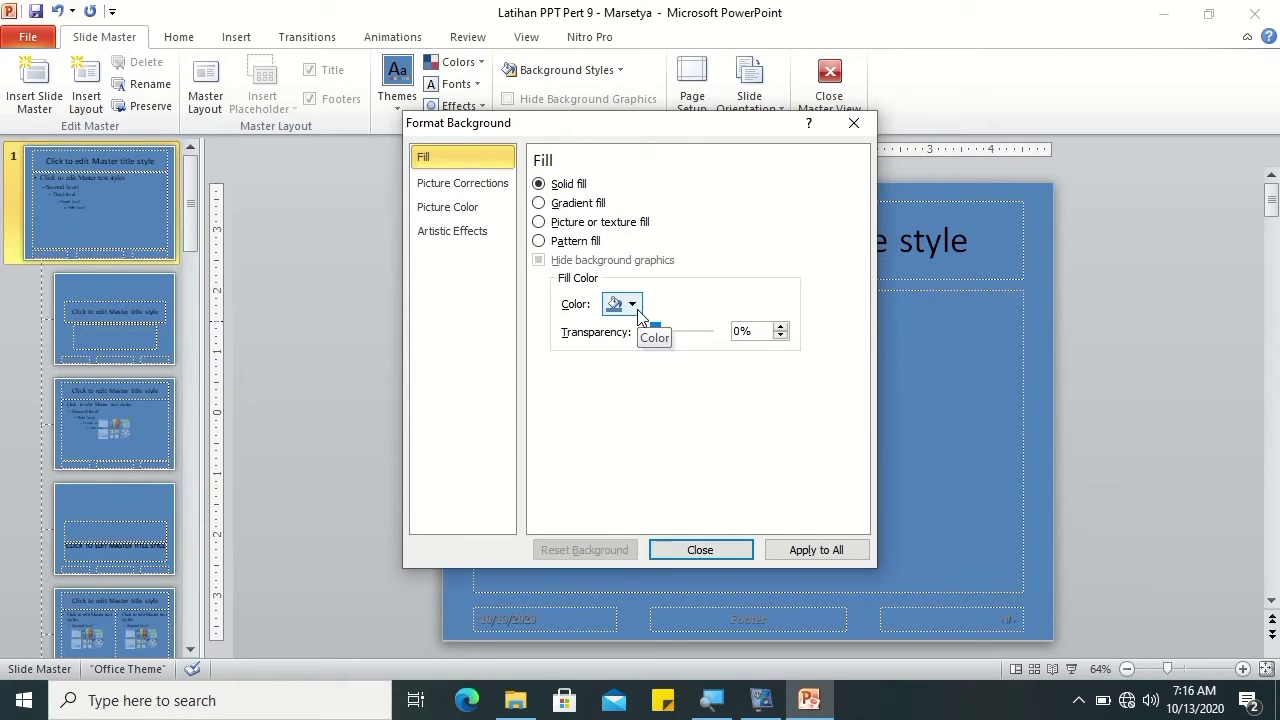
mouse_move(581, 134)
mouse_down()
mouse_move(352, 304)
mouse_move(363, 116)
mouse_up()
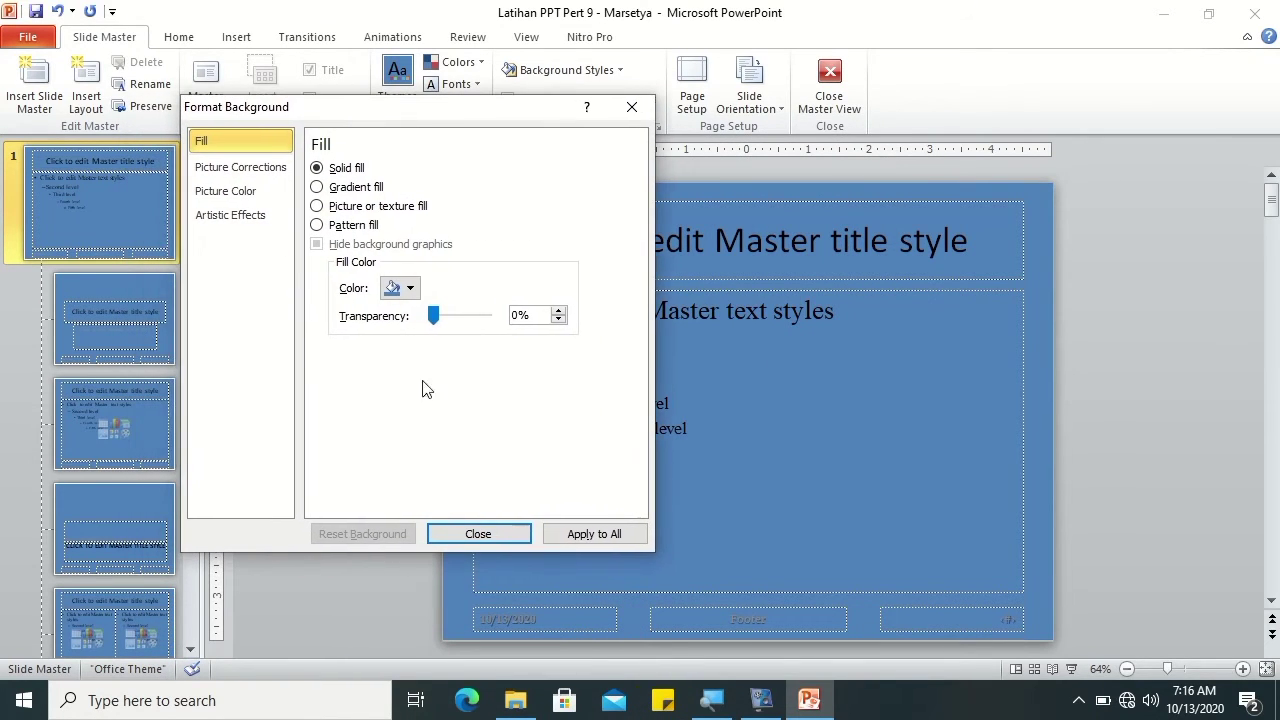
click(492, 538)
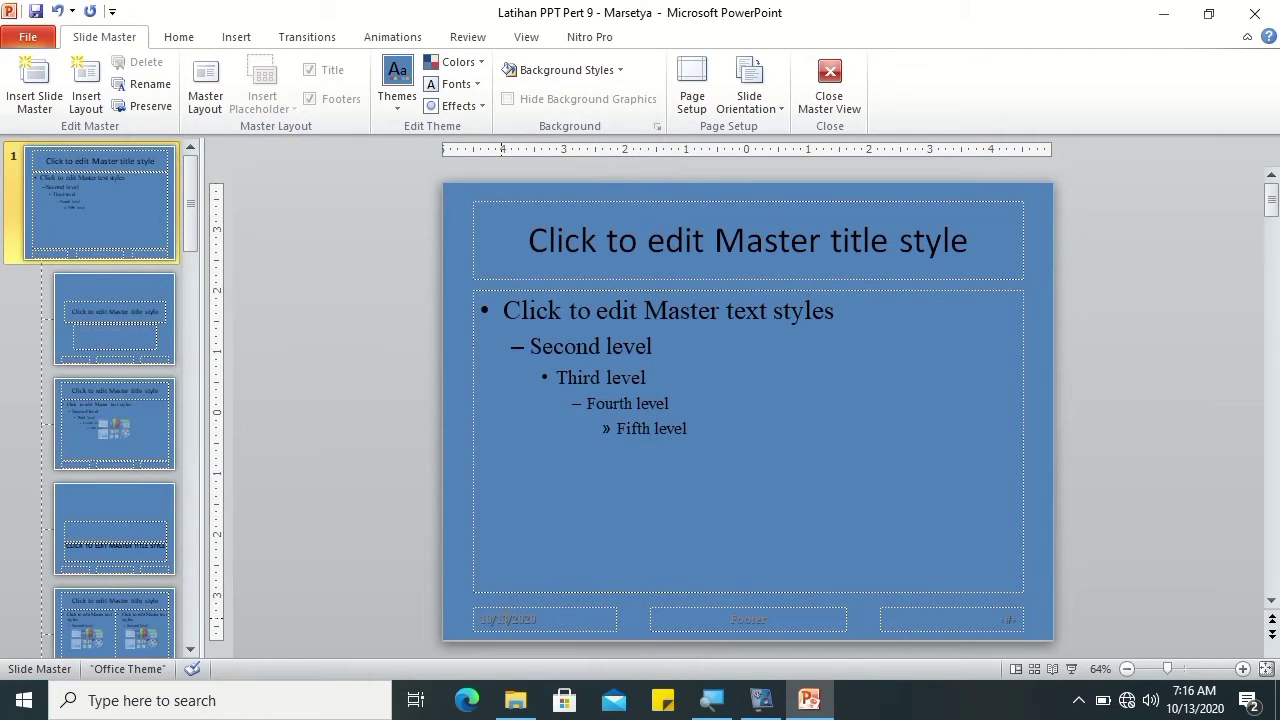
Step: Set the master's date, footer and page-number placeholder text colour to white
click(511, 625)
shift+click(662, 607)
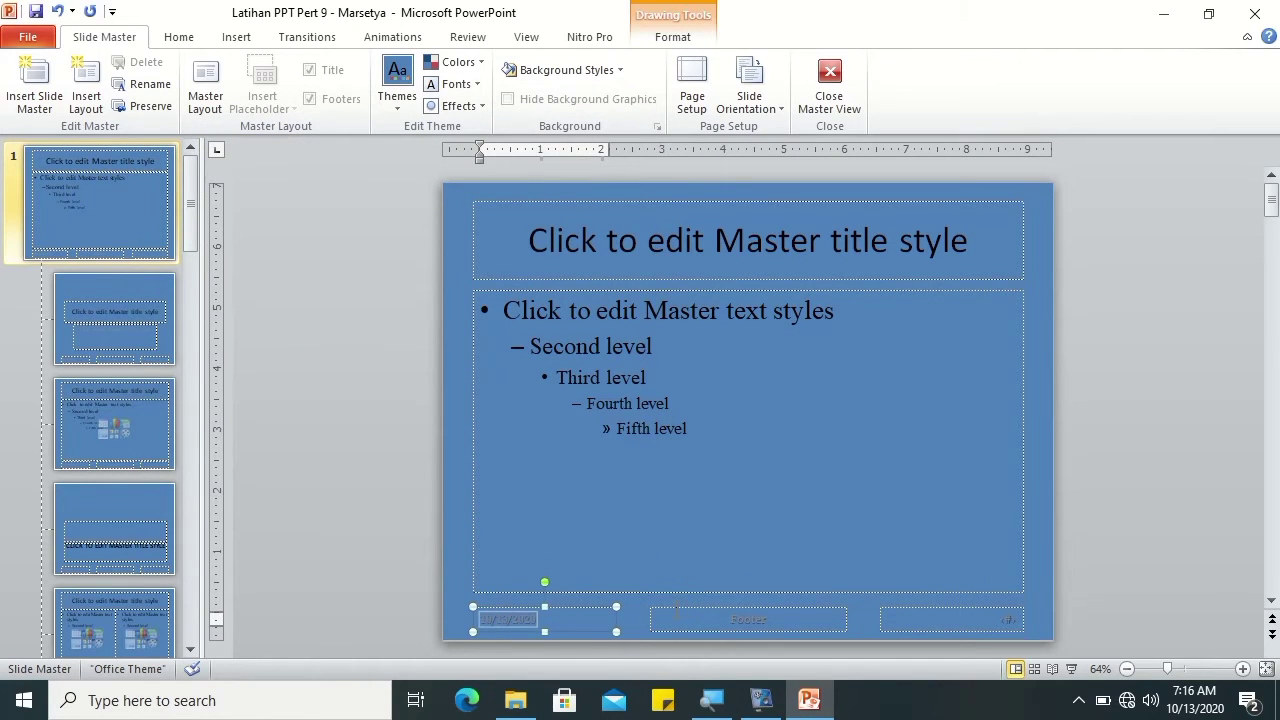
shift+click(895, 610)
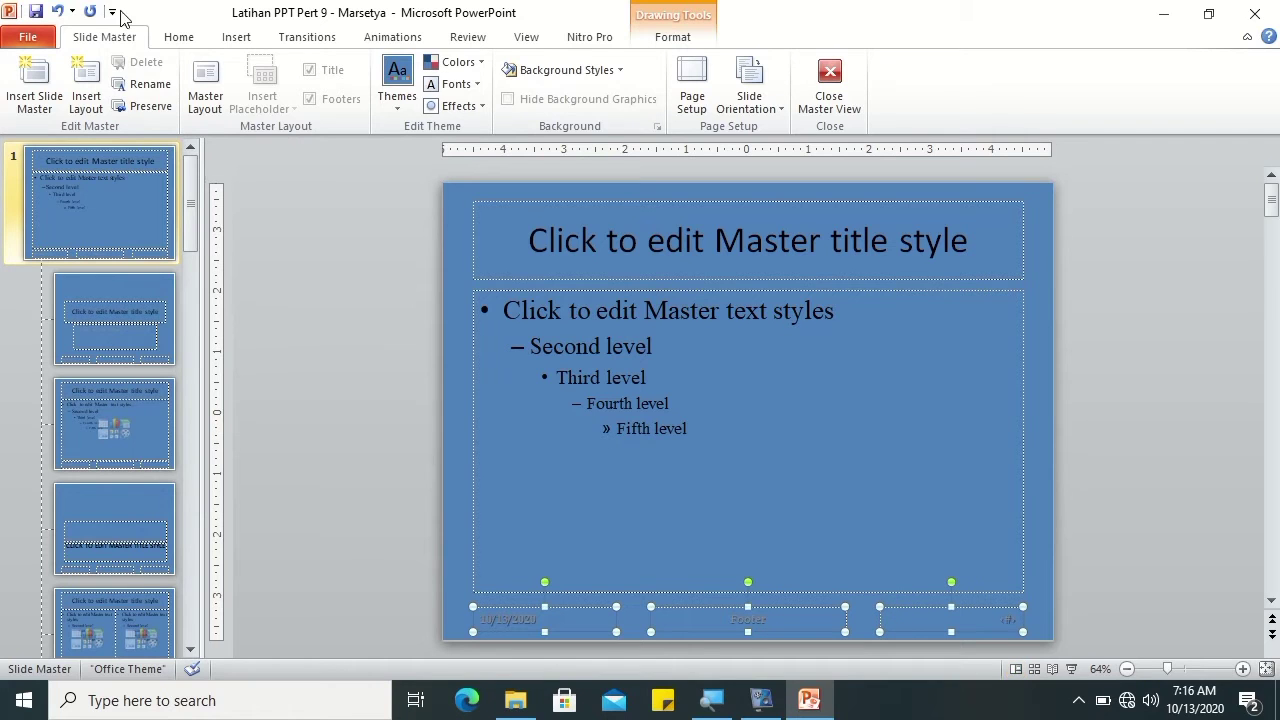
click(172, 38)
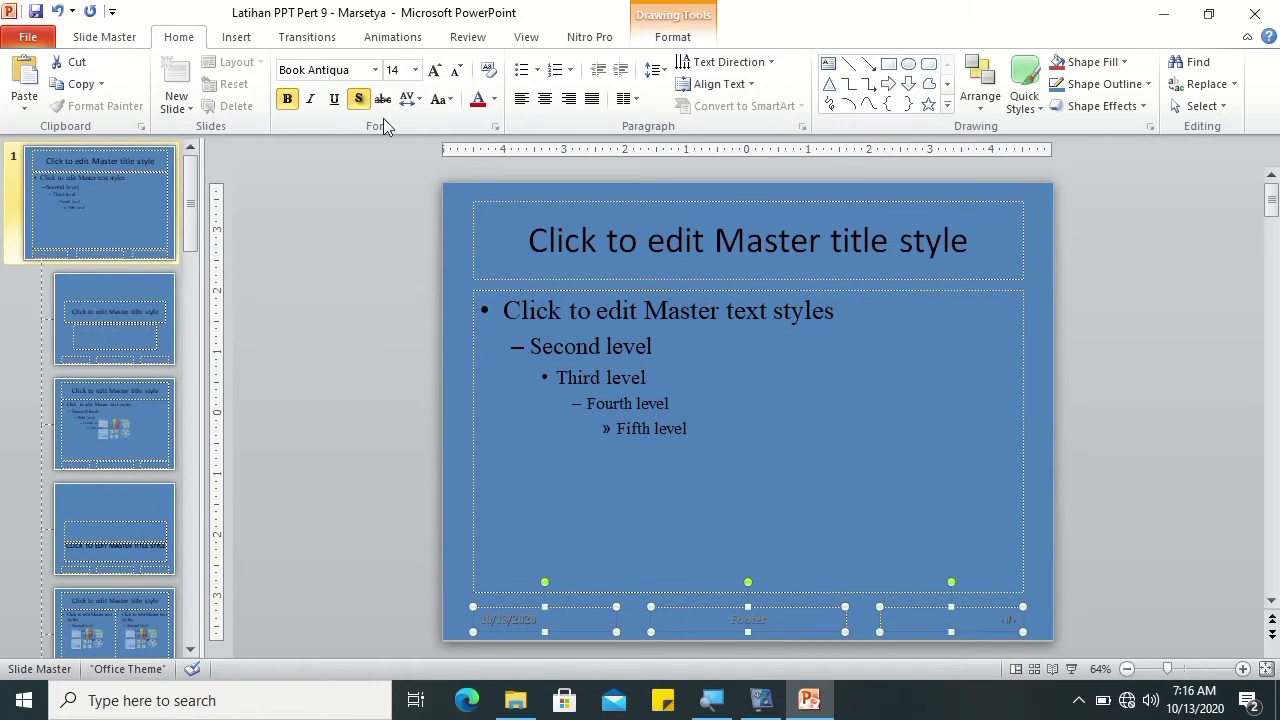
click(494, 99)
click(477, 139)
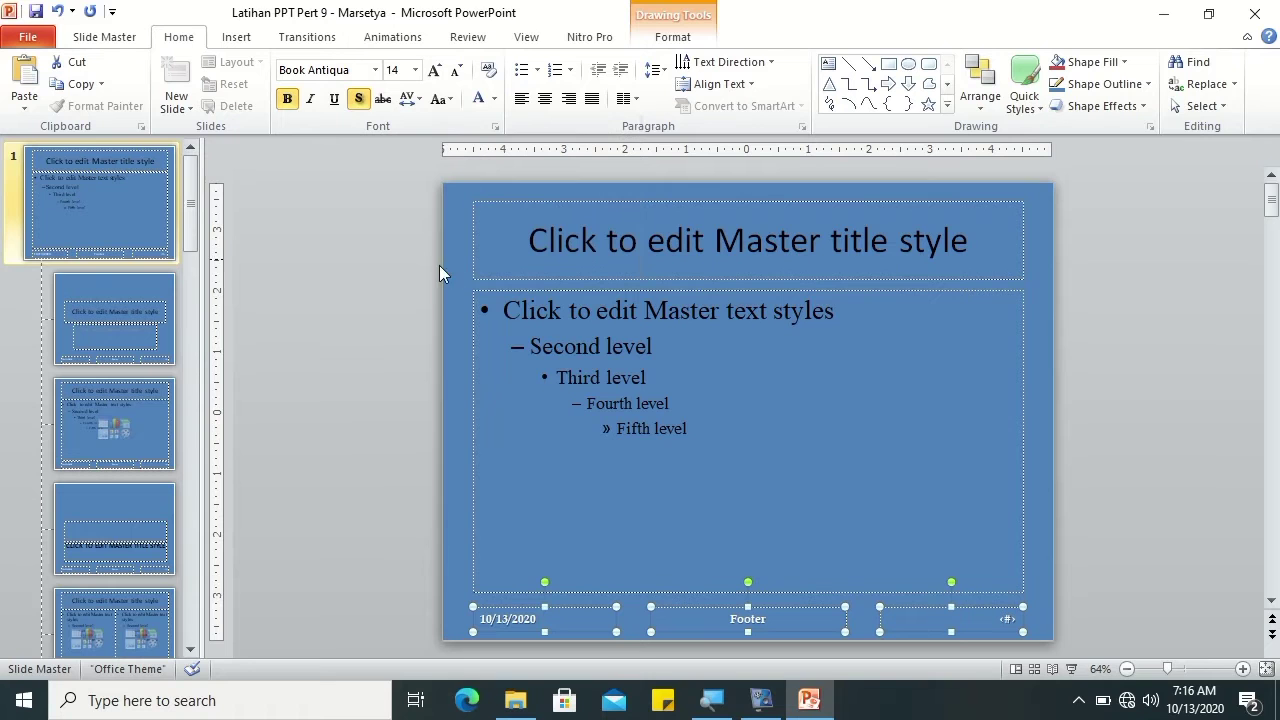
Step: Verify the white footers on the blue Title Slide layout and open that layout
click(135, 332)
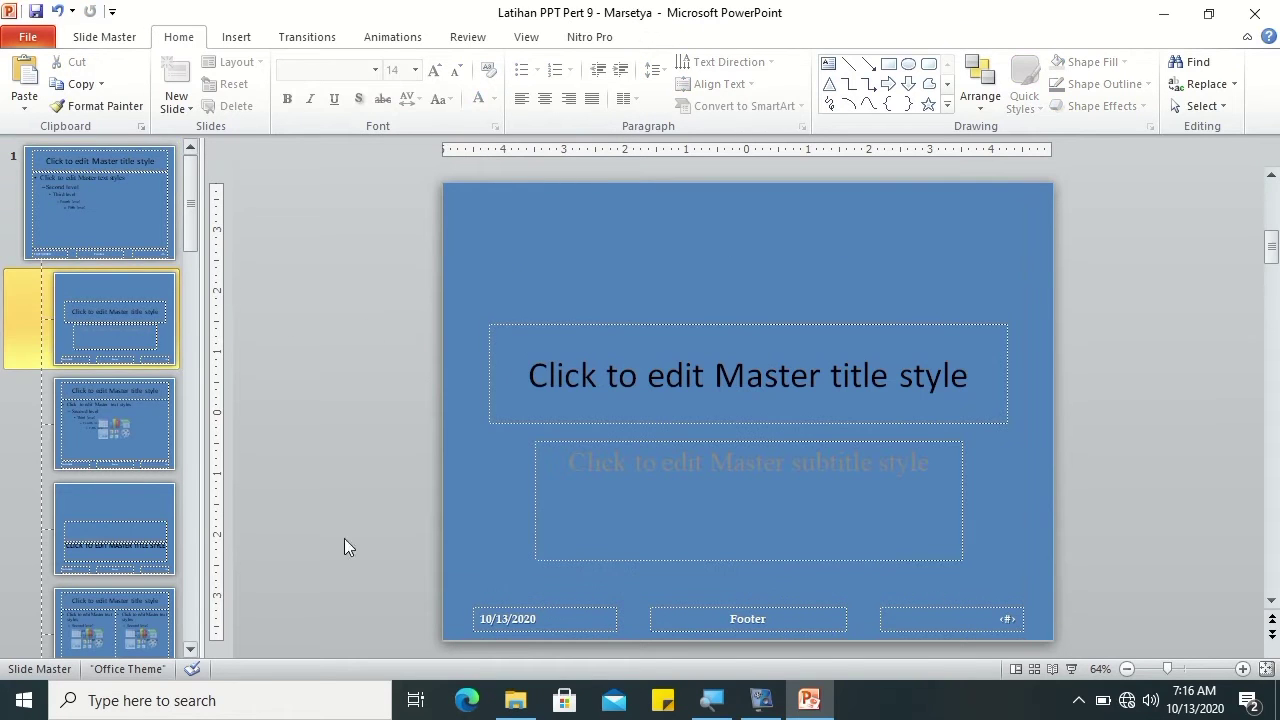
click(40, 246)
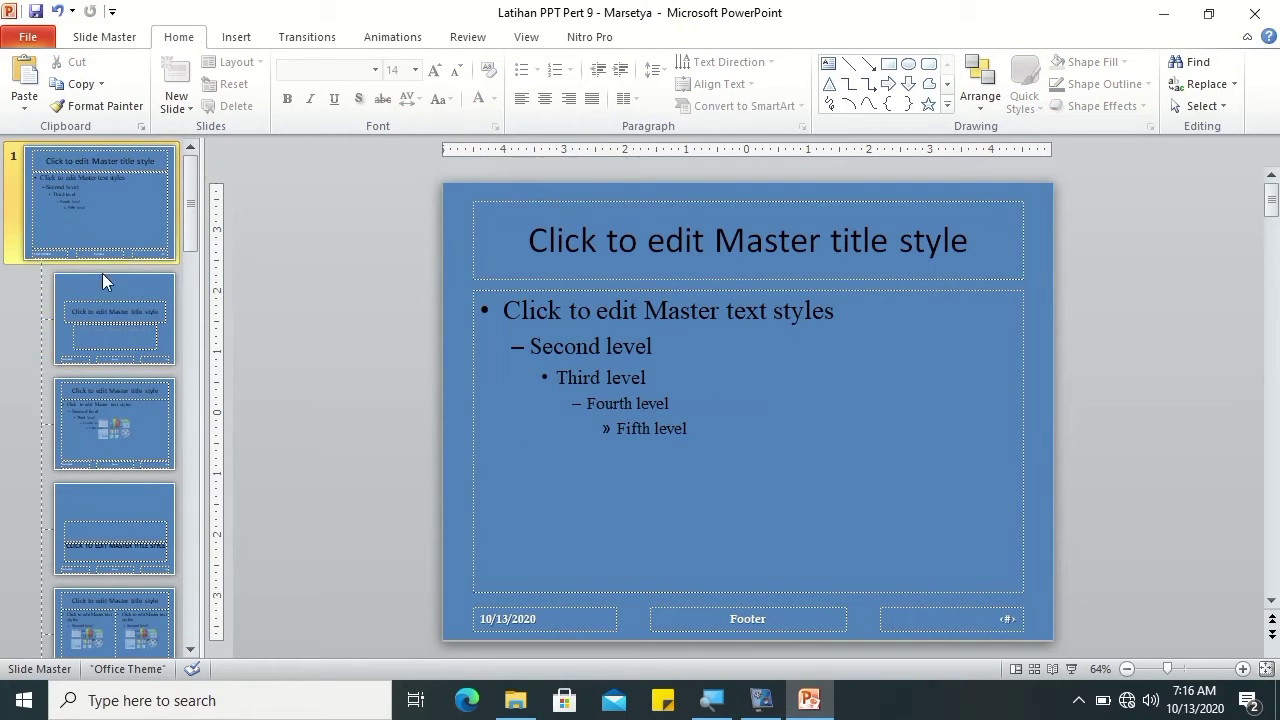
click(111, 321)
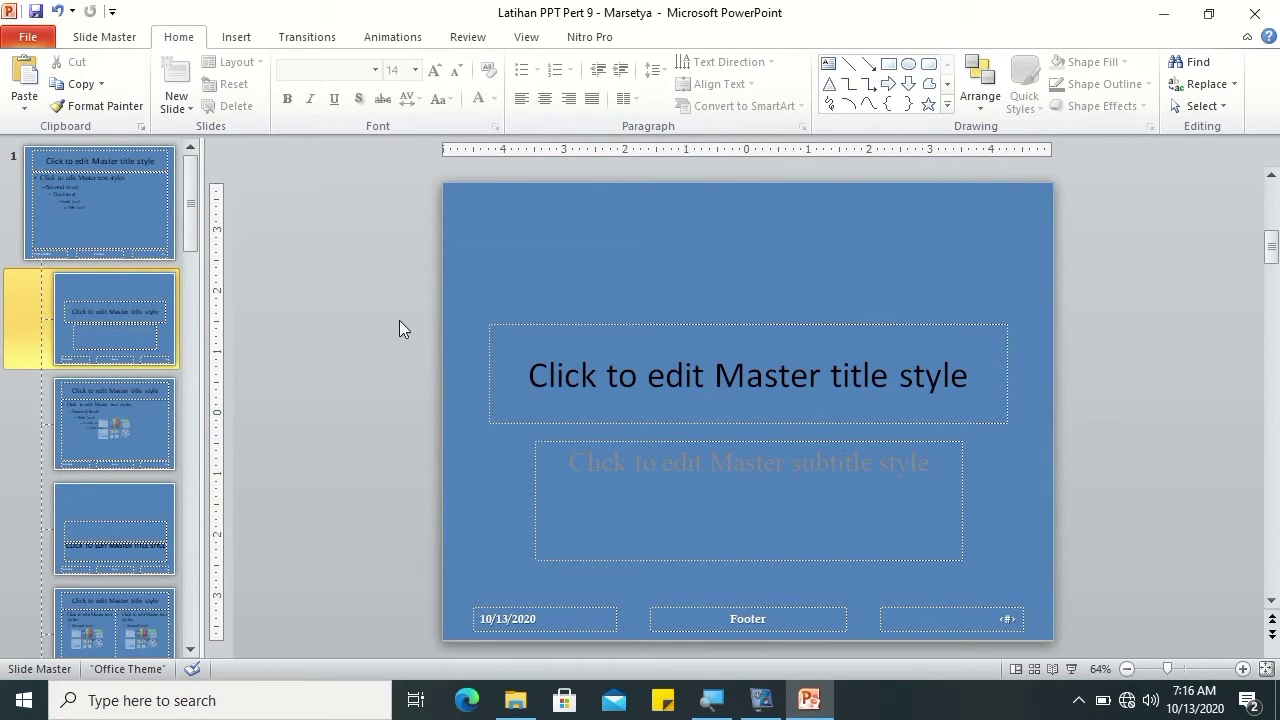
click(250, 40)
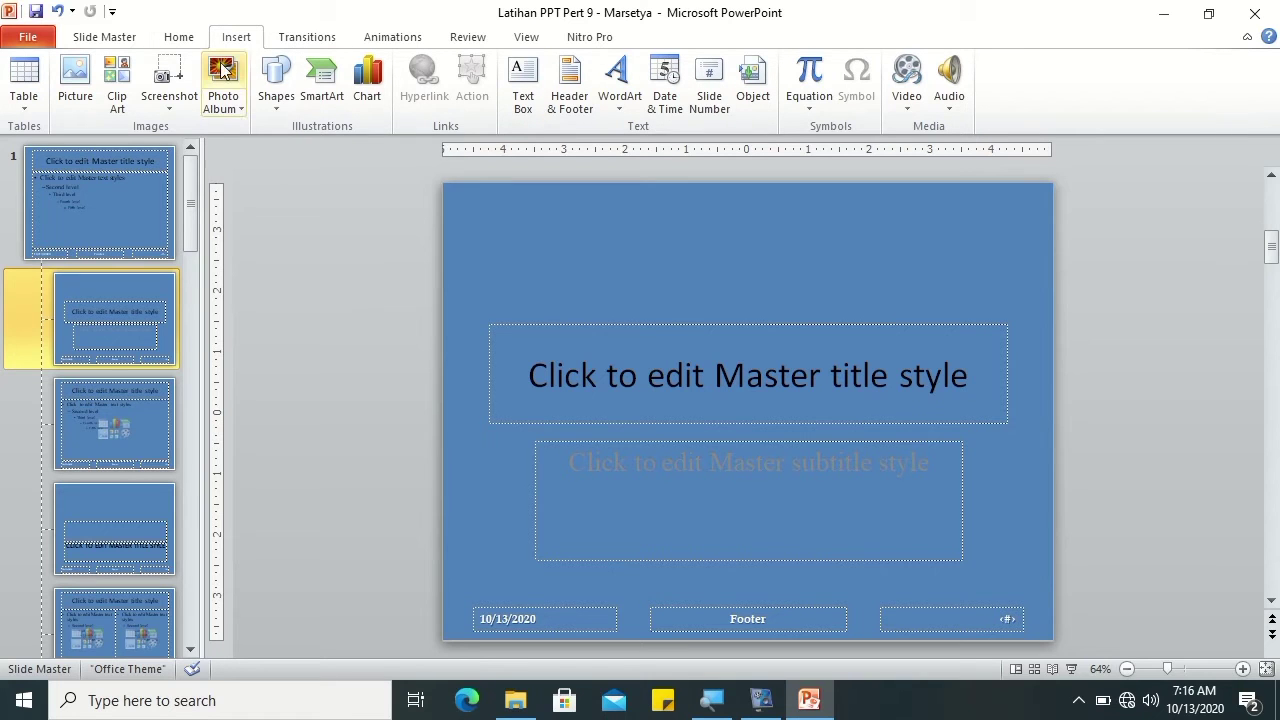
Step: Draw a Rectangle shape across the Title Slide layout's title placeholder
click(272, 100)
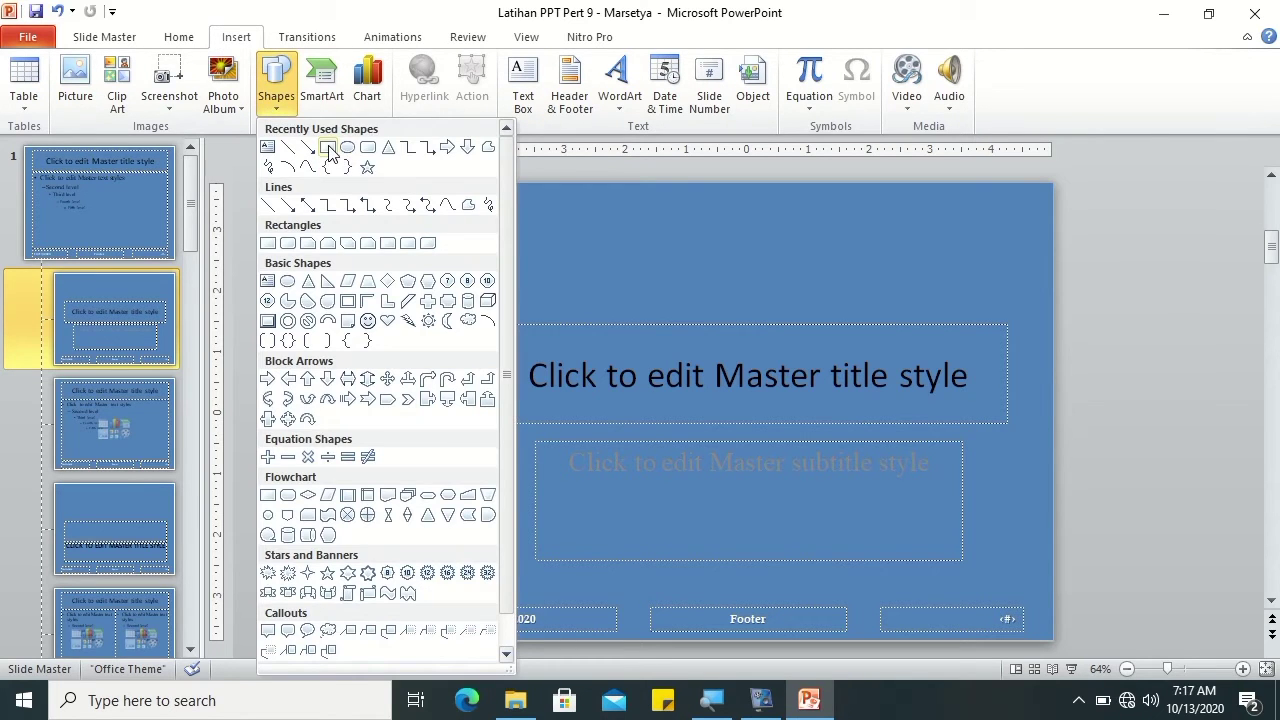
click(330, 147)
mouse_move(481, 316)
mouse_down()
mouse_move(930, 455)
mouse_move(1018, 432)
mouse_up()
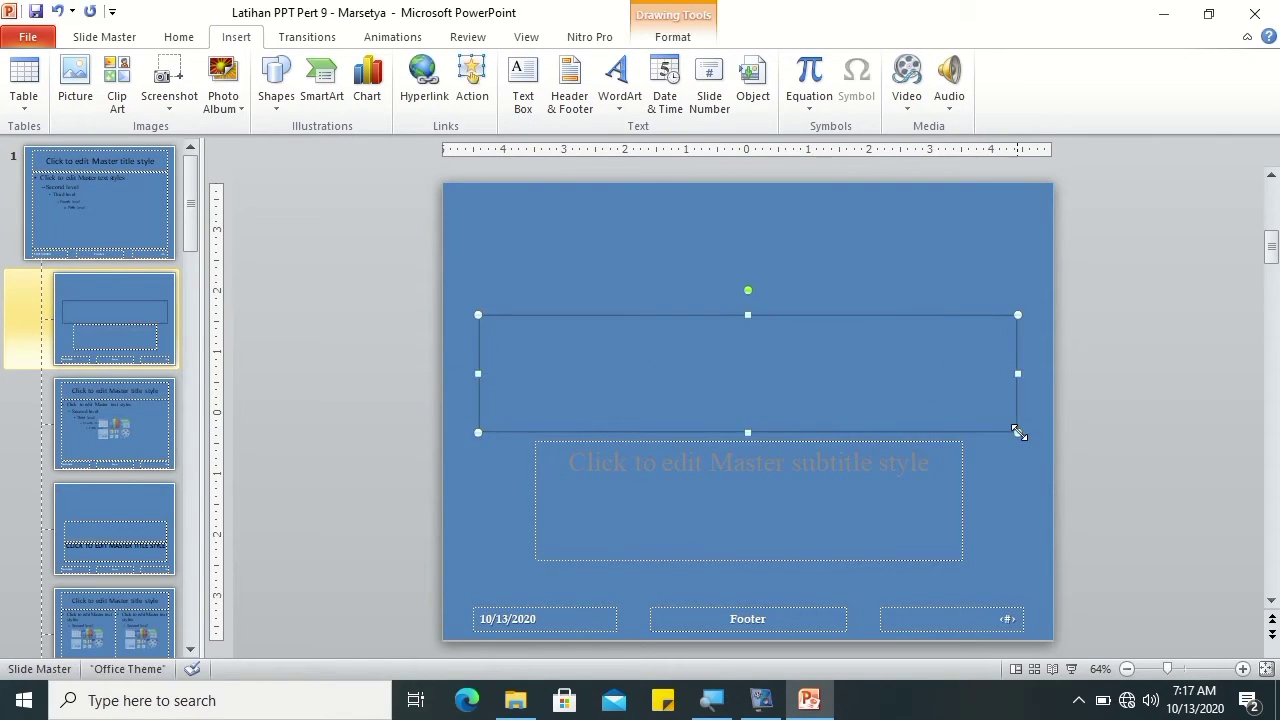
Step: Fill the title-area rectangle with white in Format Shape
right_click(985, 419)
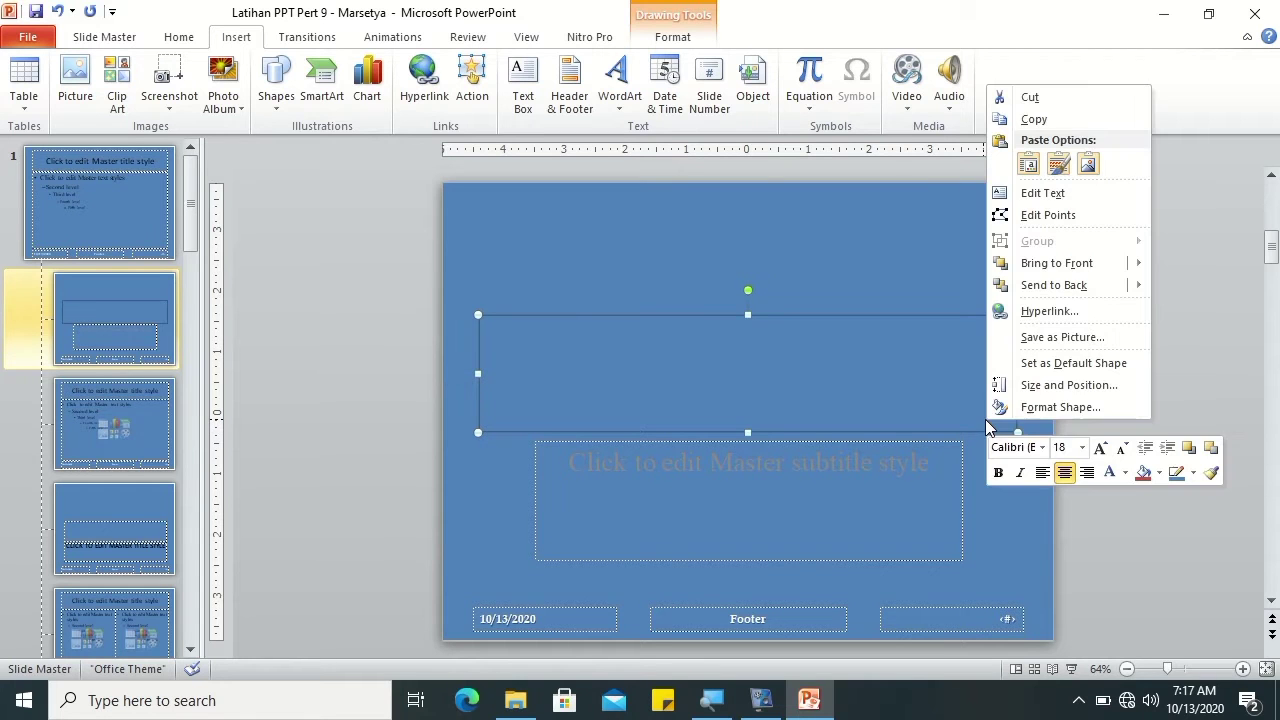
click(1030, 406)
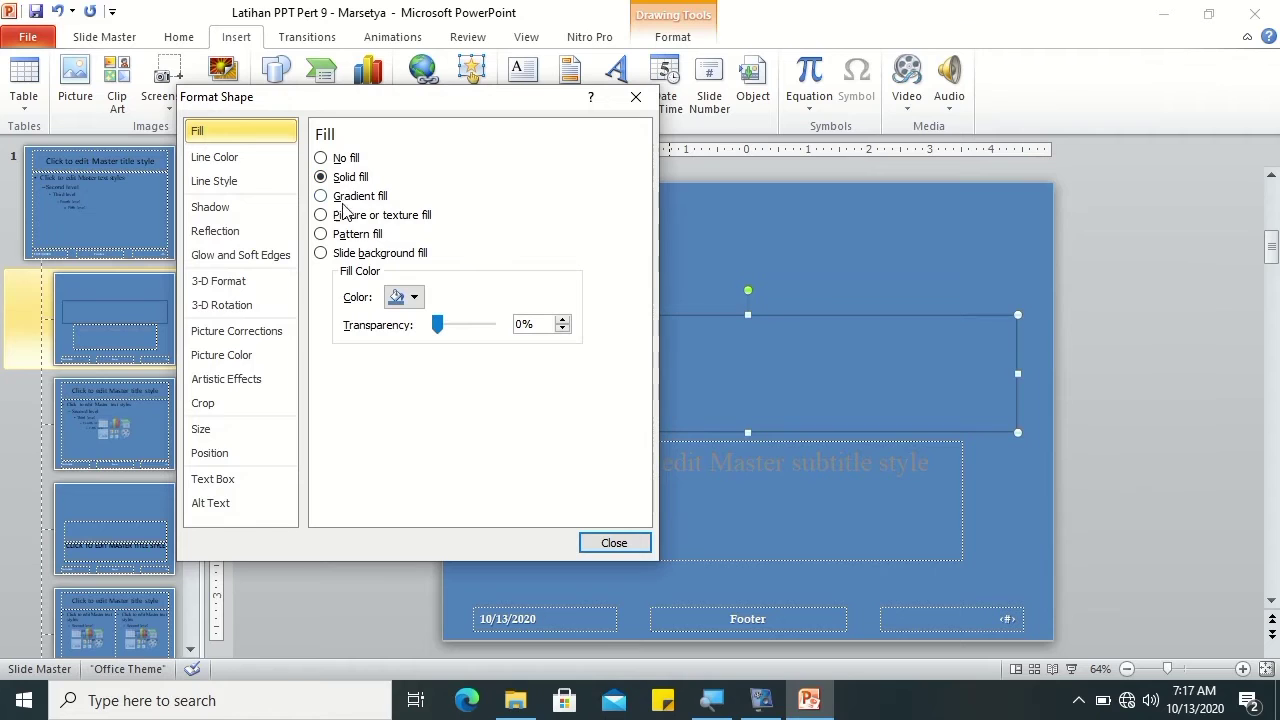
click(408, 297)
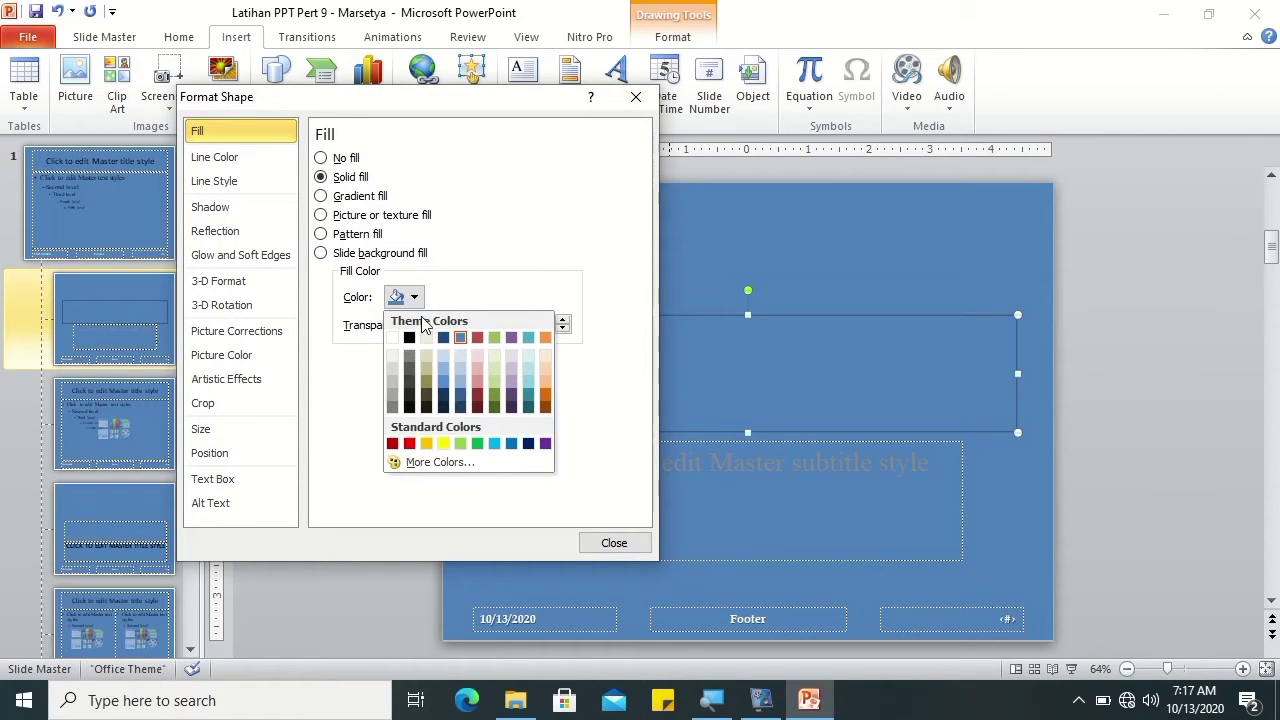
click(427, 357)
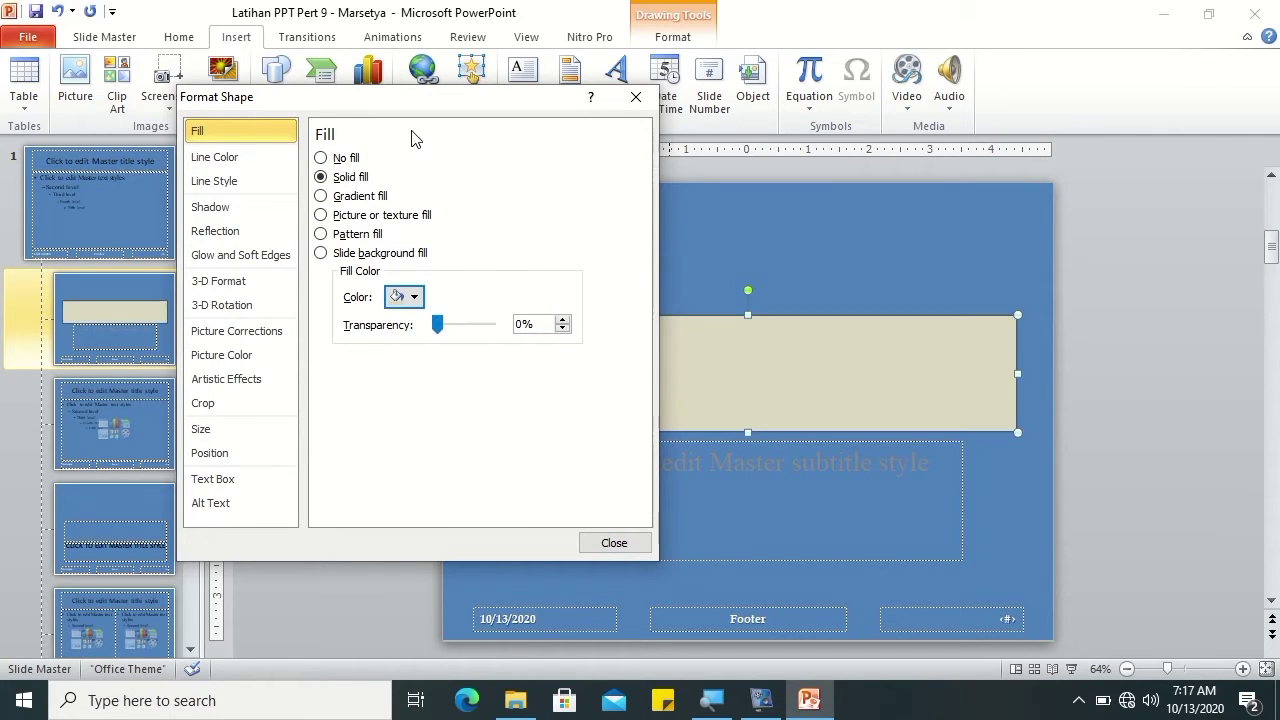
click(403, 298)
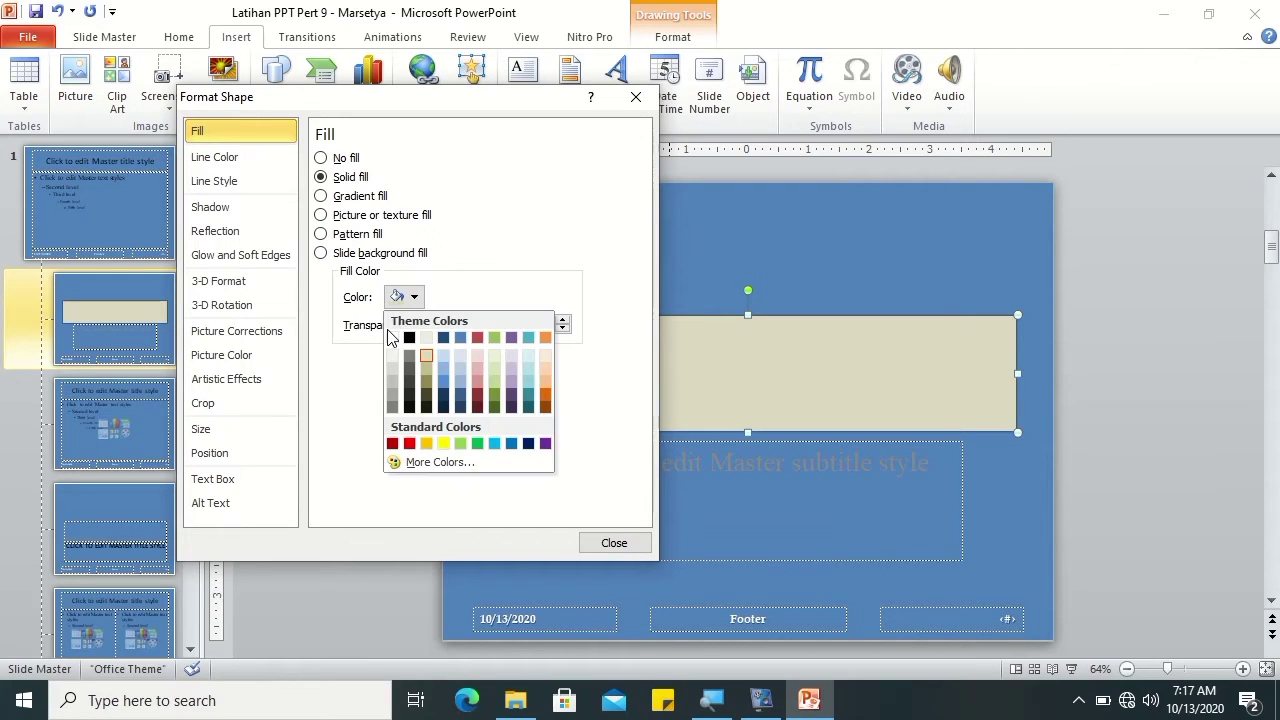
click(395, 339)
mouse_move(362, 98)
mouse_down()
mouse_move(238, 88)
mouse_move(217, 101)
mouse_up()
Step: Give the rectangle a white outline and an outer shadow preset
click(88, 145)
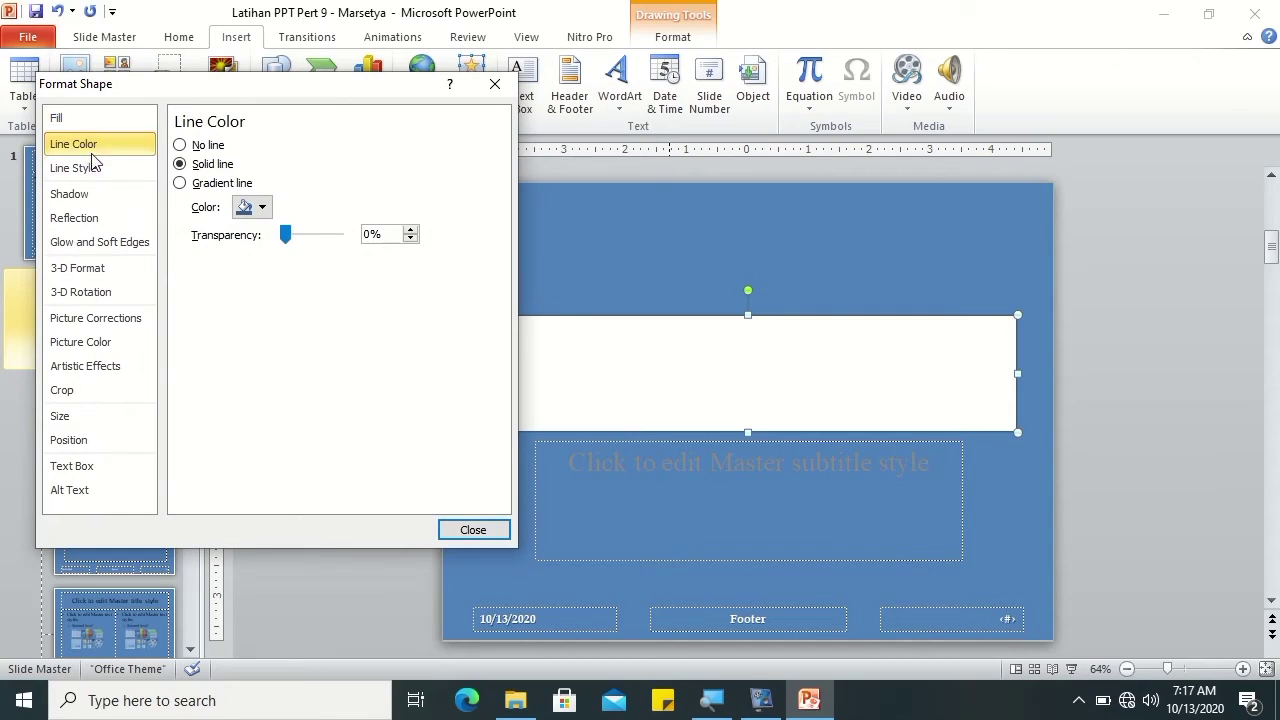
click(245, 208)
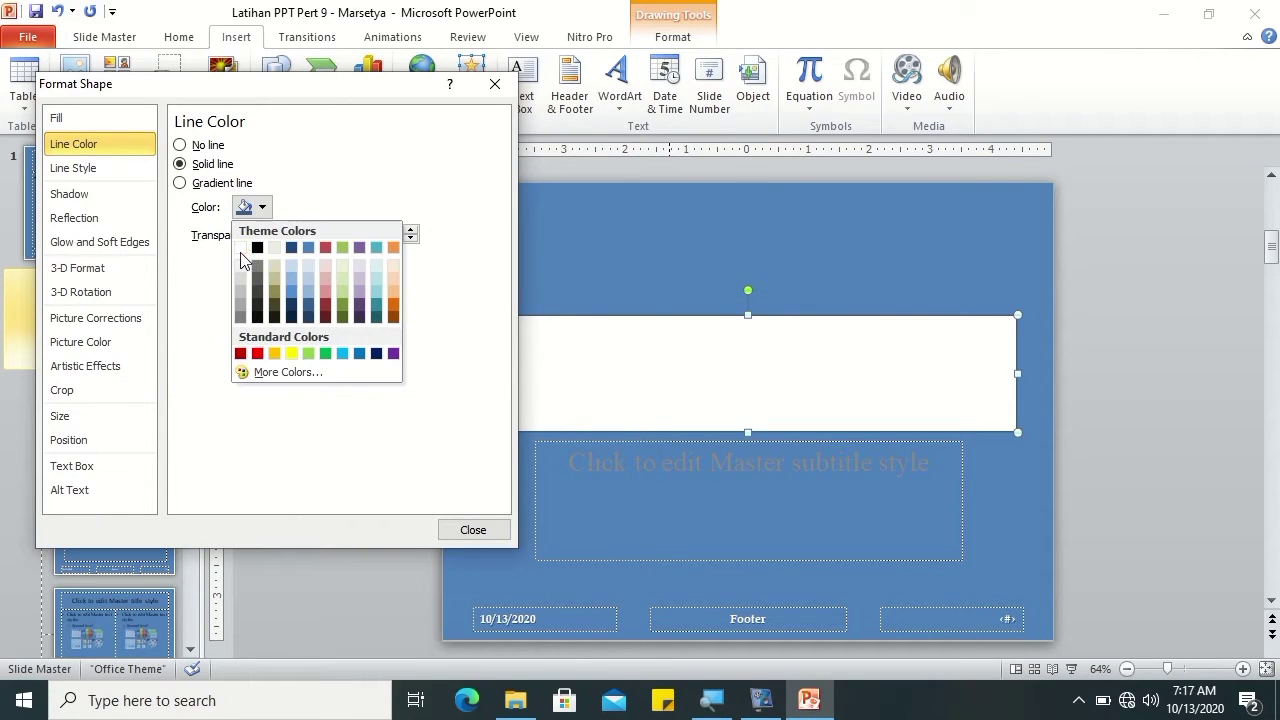
click(240, 249)
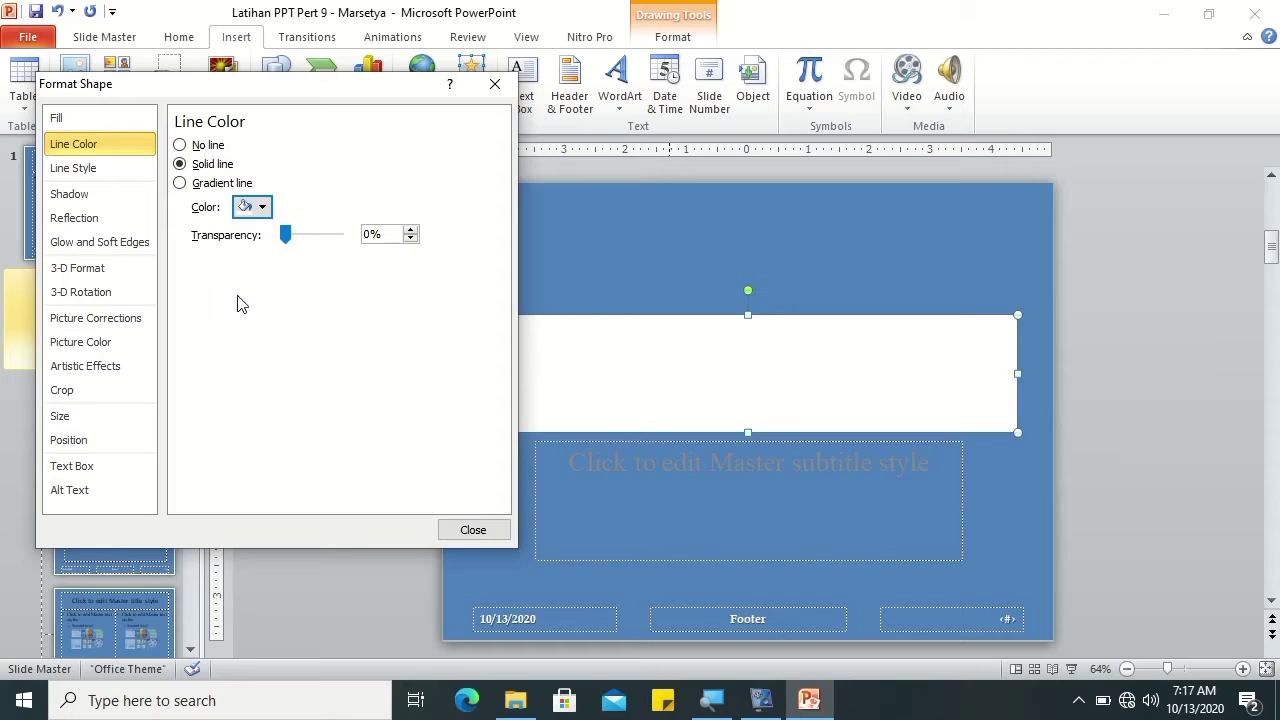
click(77, 197)
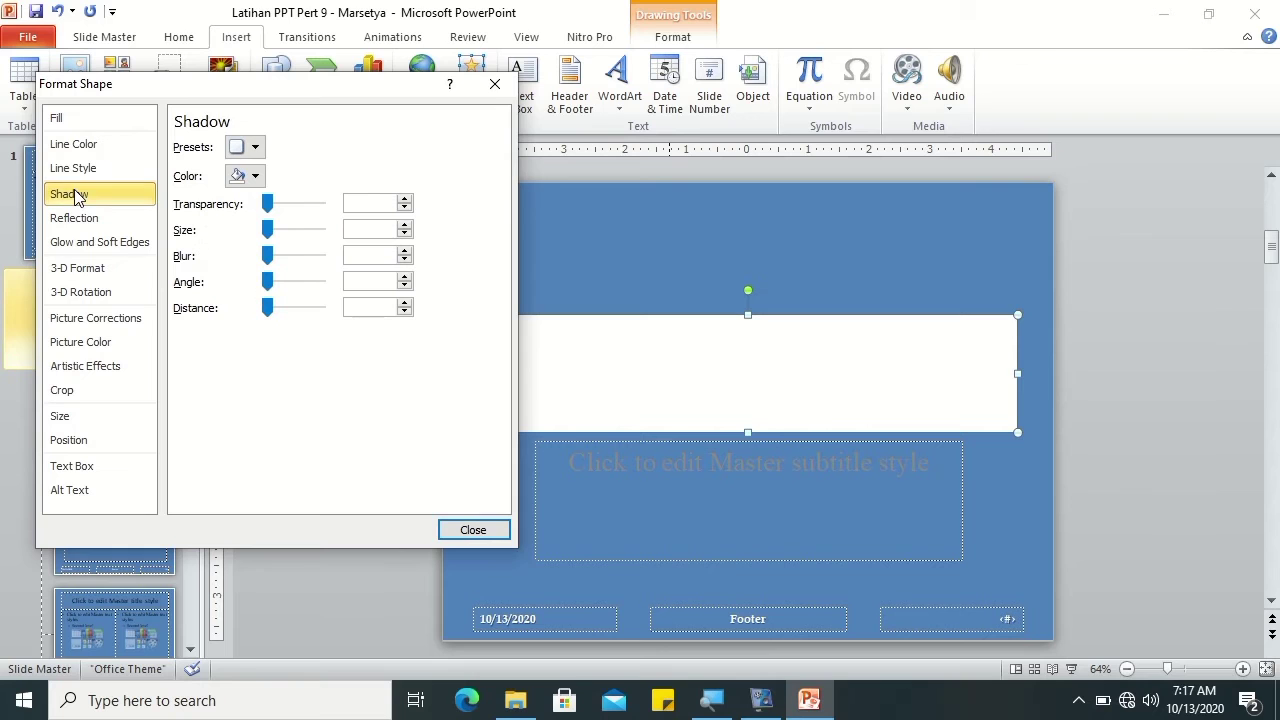
click(255, 147)
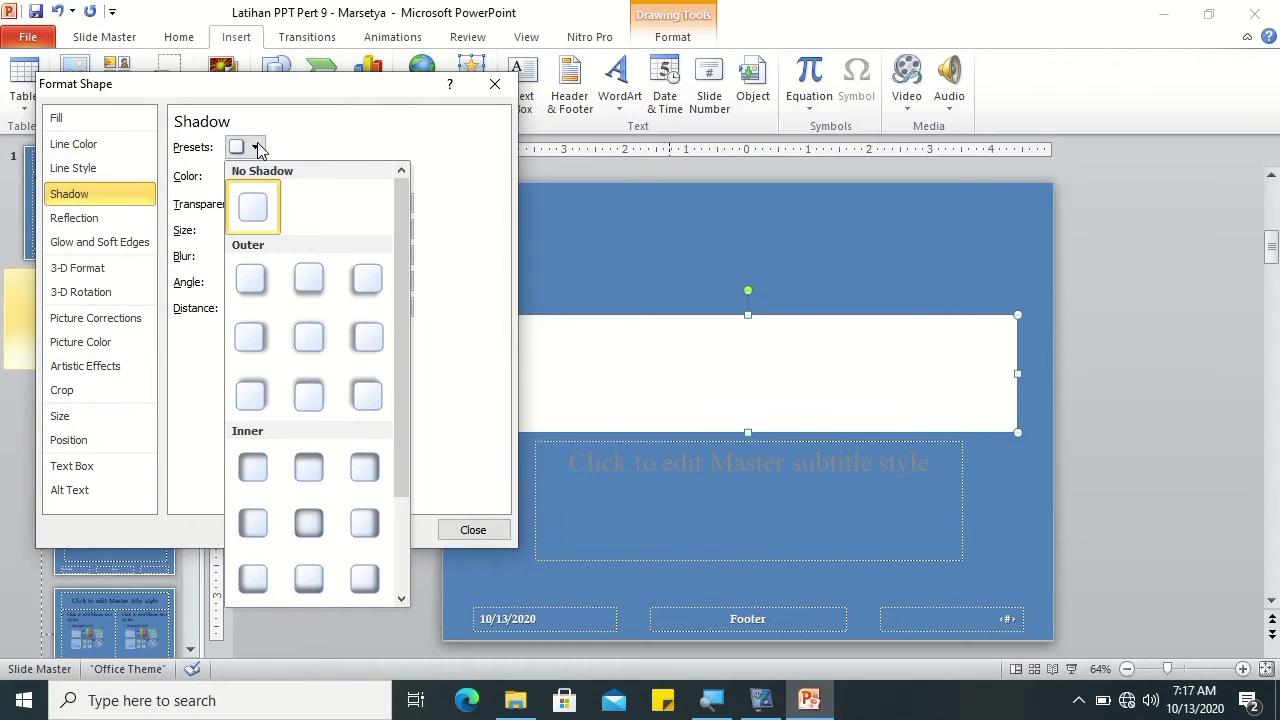
click(320, 283)
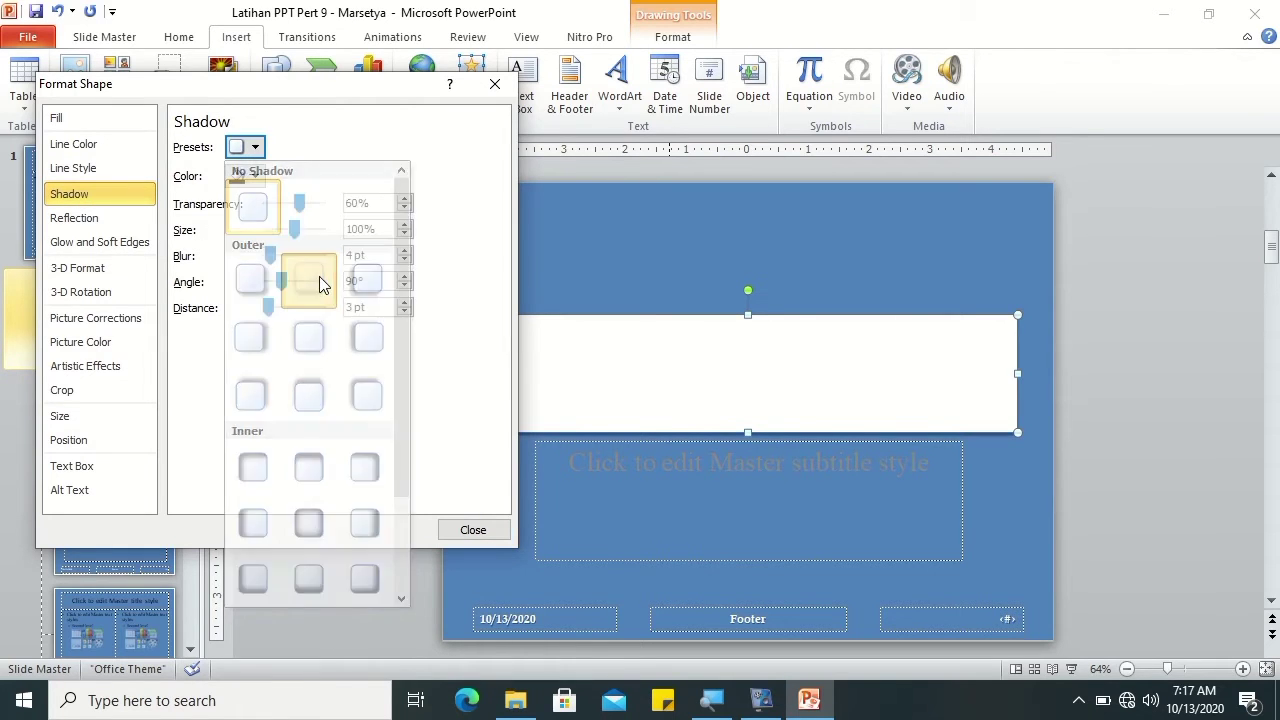
click(80, 218)
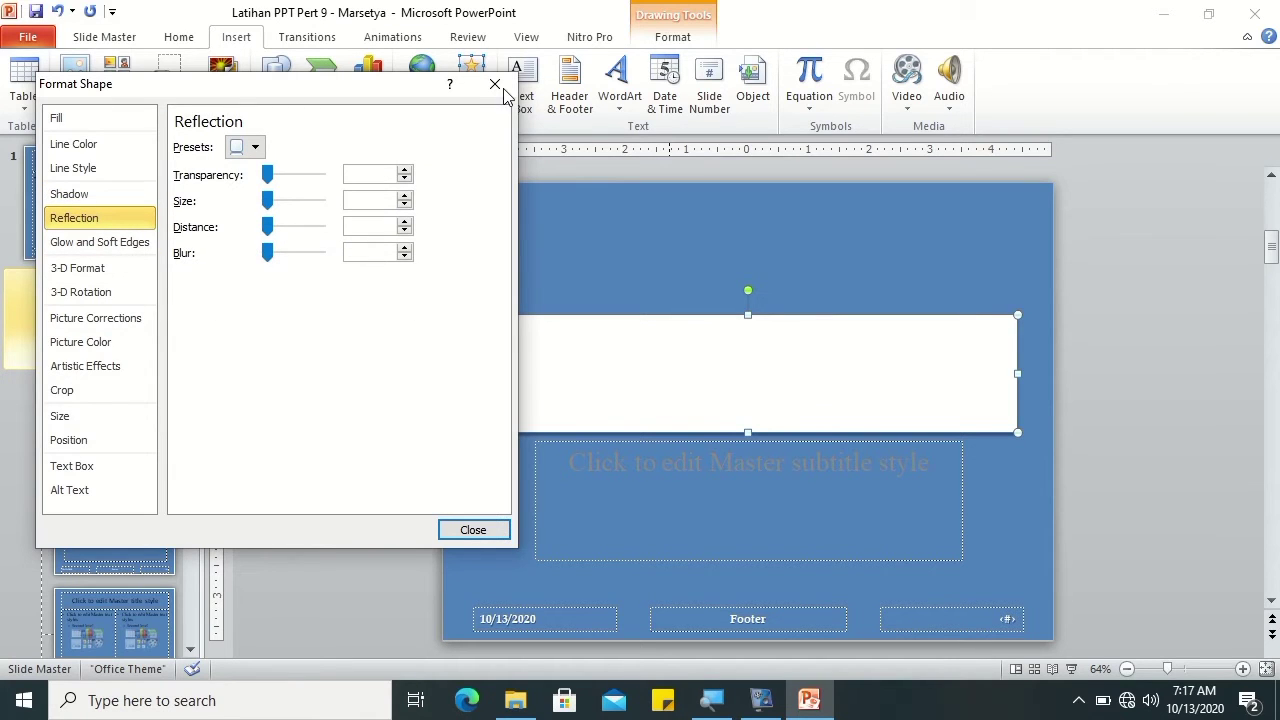
click(495, 85)
Step: Apply Shape Effects Preset 1 to the white rectangle
click(673, 36)
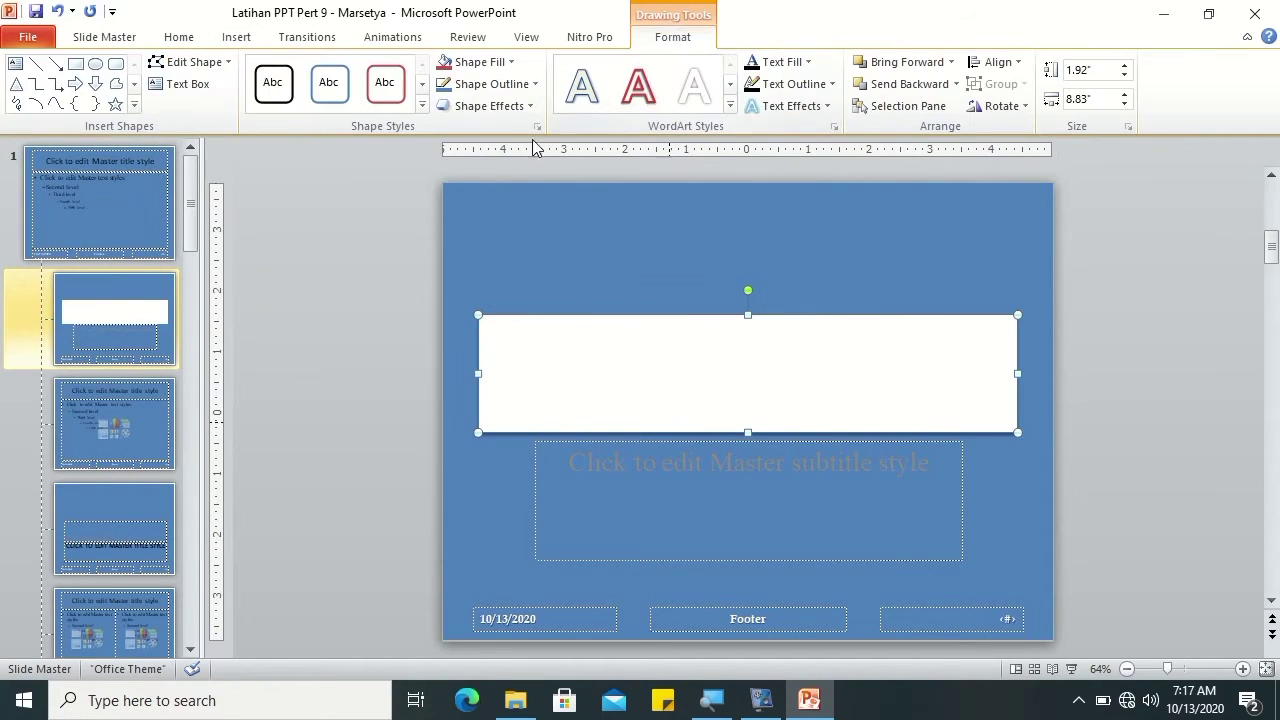
click(530, 106)
mouse_move(531, 199)
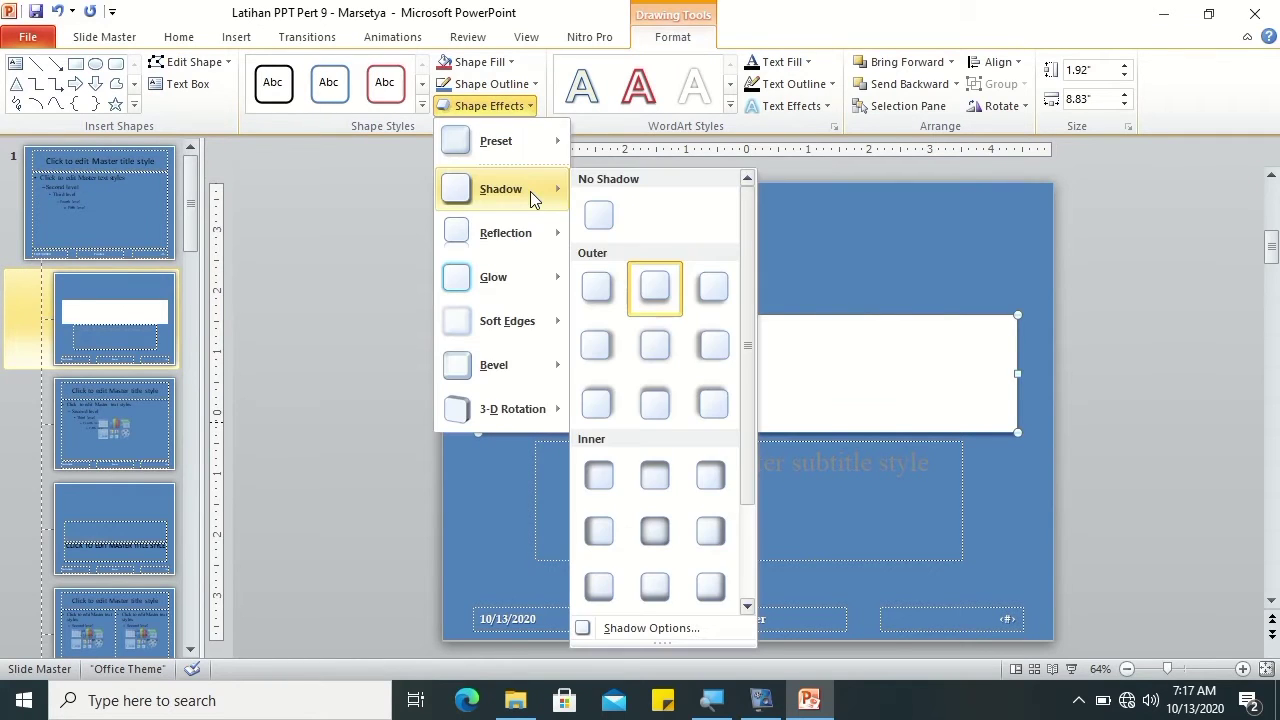
mouse_move(540, 141)
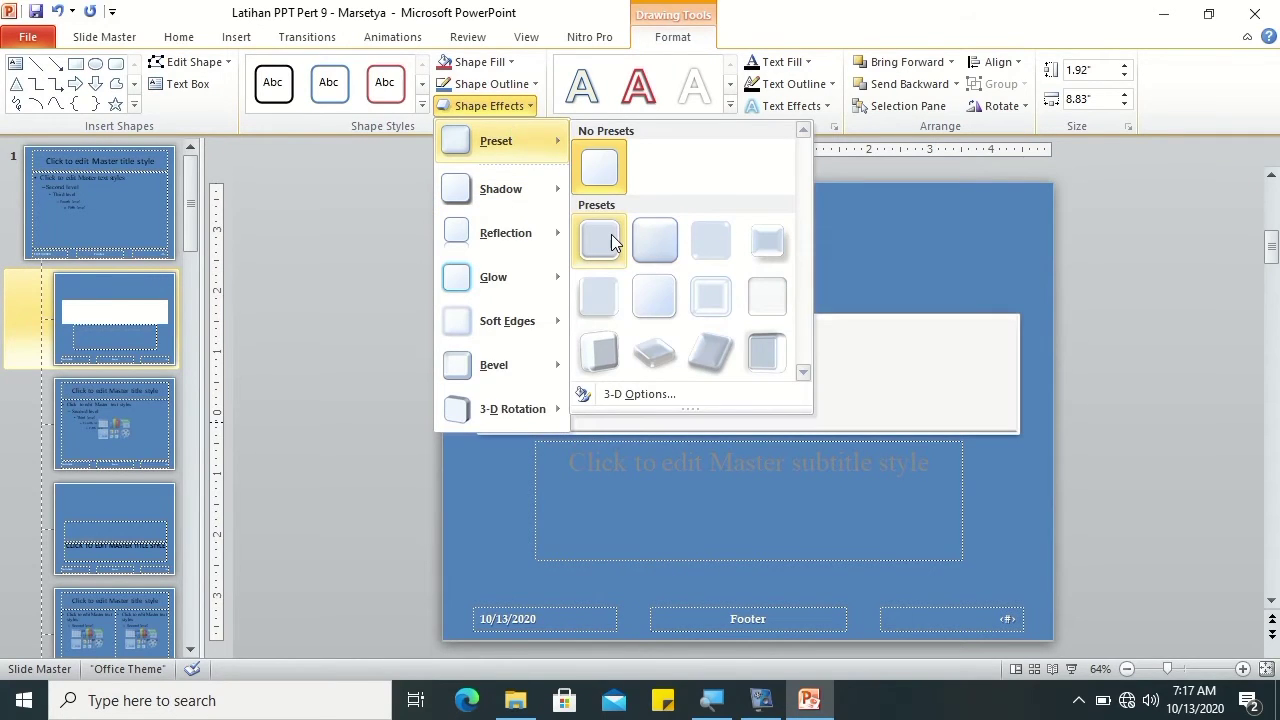
click(600, 238)
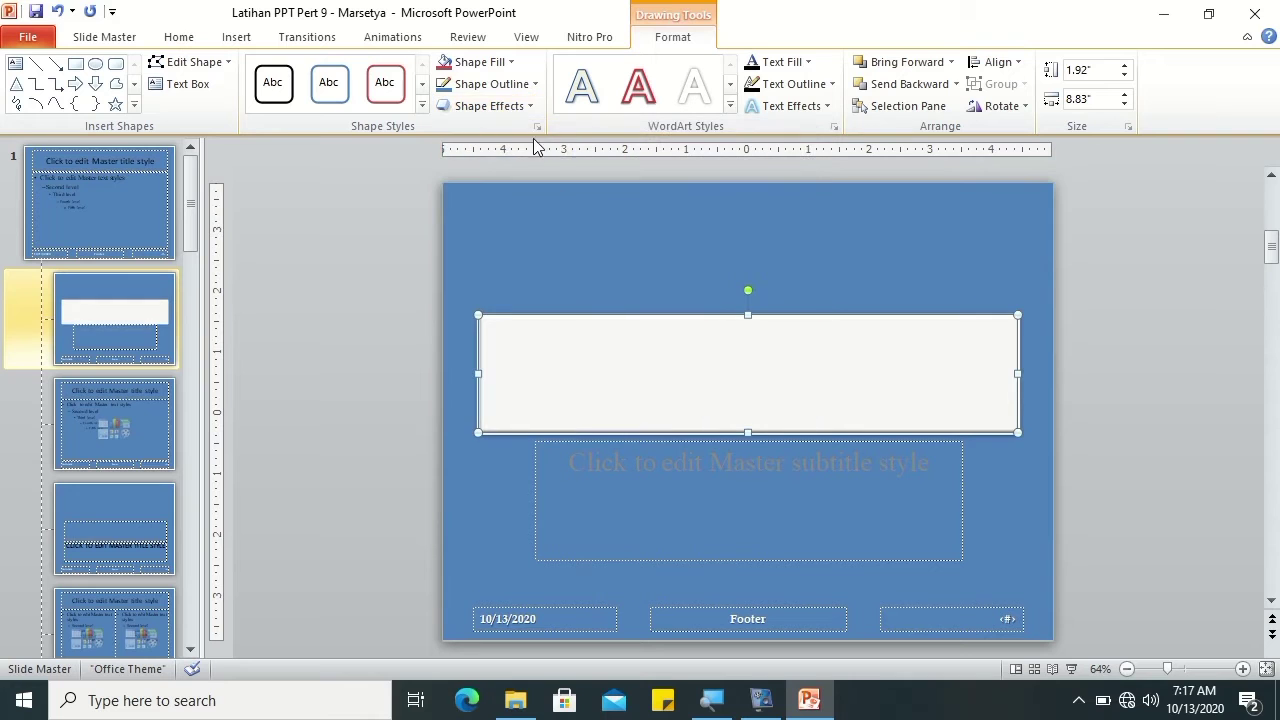
Step: Add the first Bevel effect to the rectangle
click(527, 106)
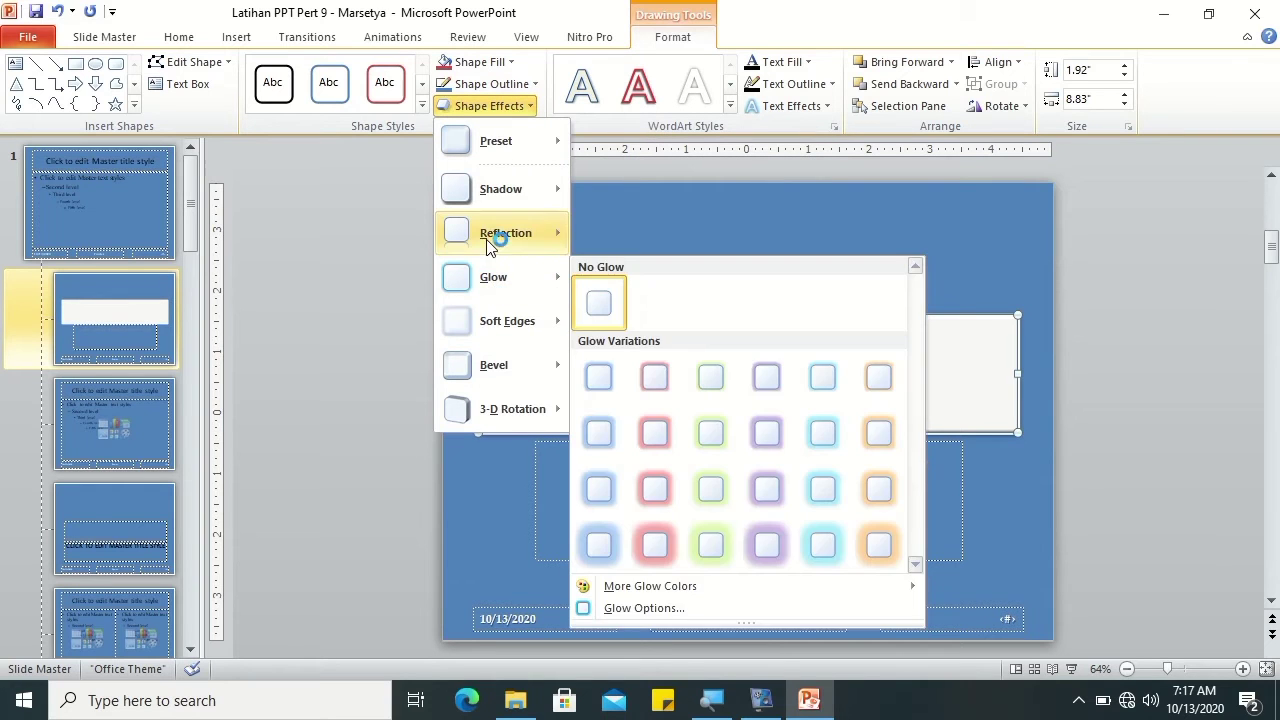
mouse_move(491, 236)
mouse_move(500, 365)
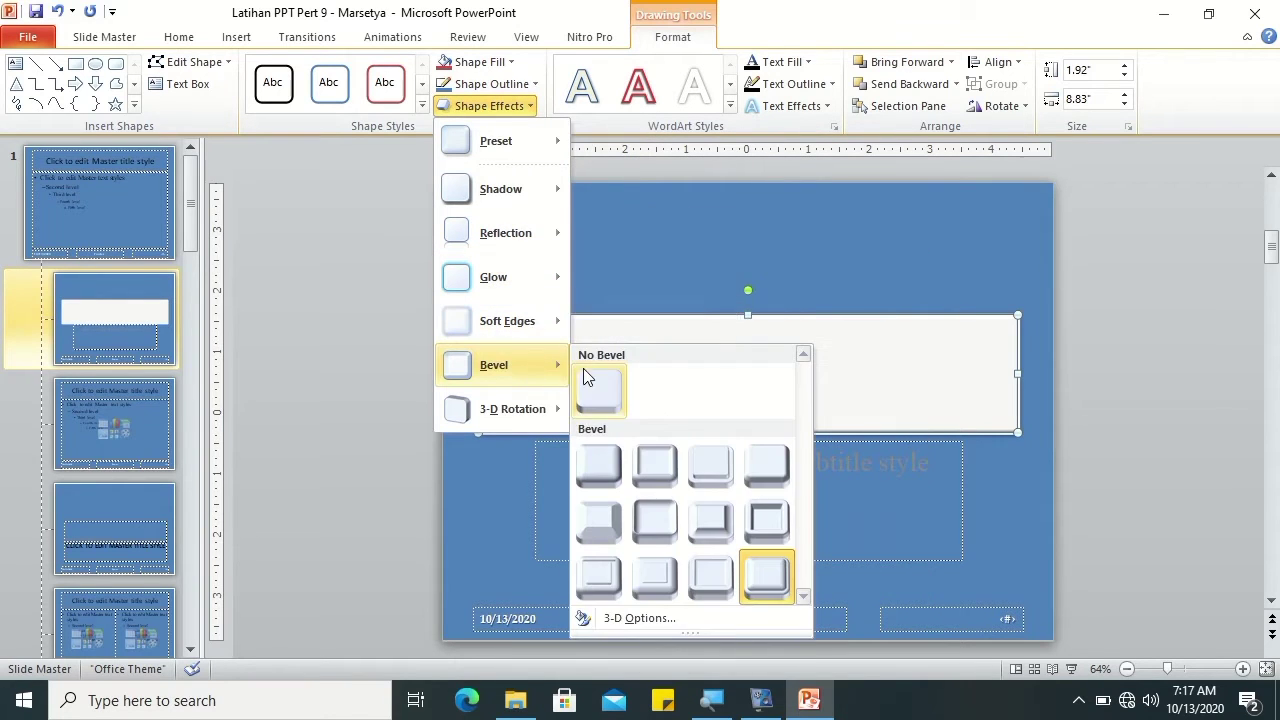
click(603, 463)
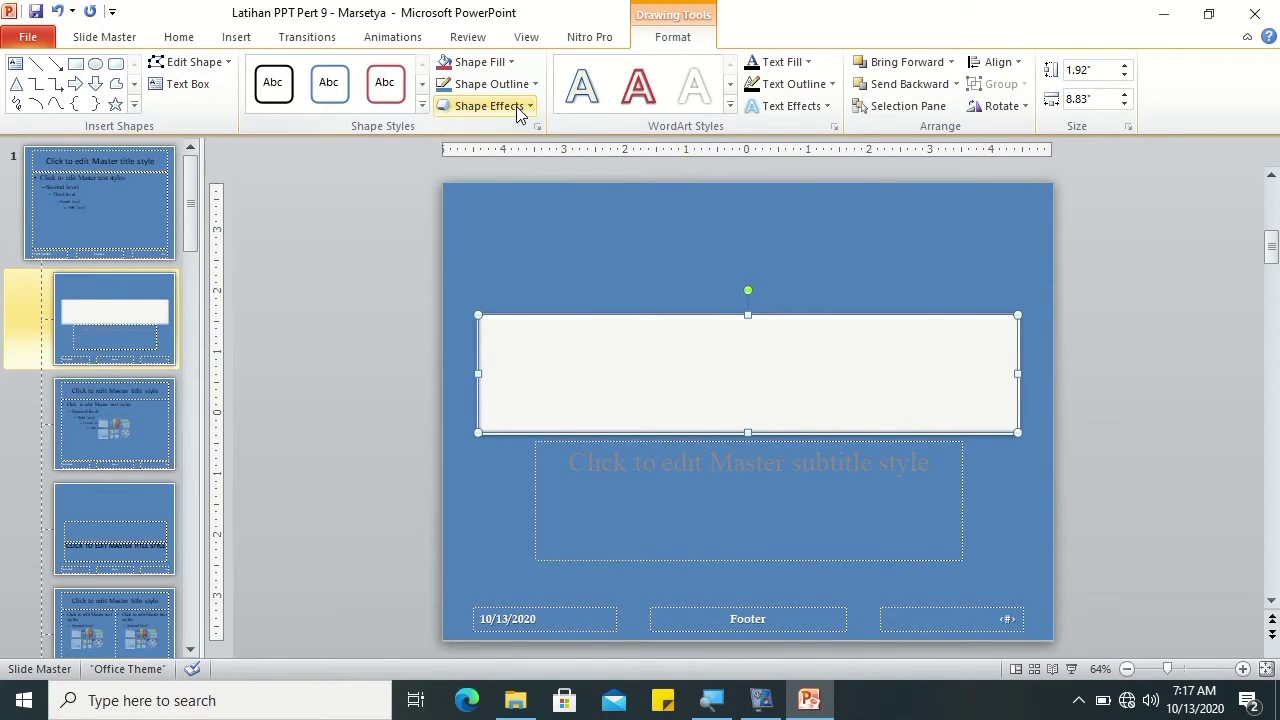
Step: Send the white rectangle to the back, behind the title placeholder
right_click(570, 383)
mouse_move(670, 250)
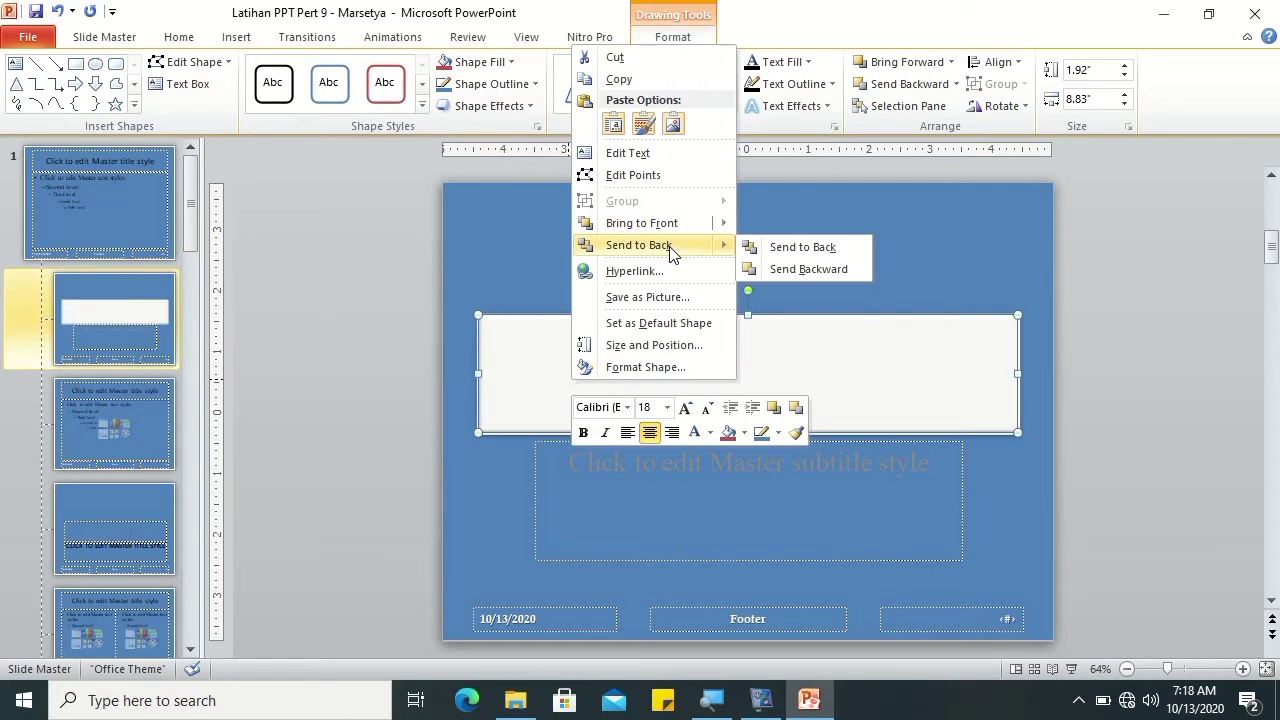
click(797, 247)
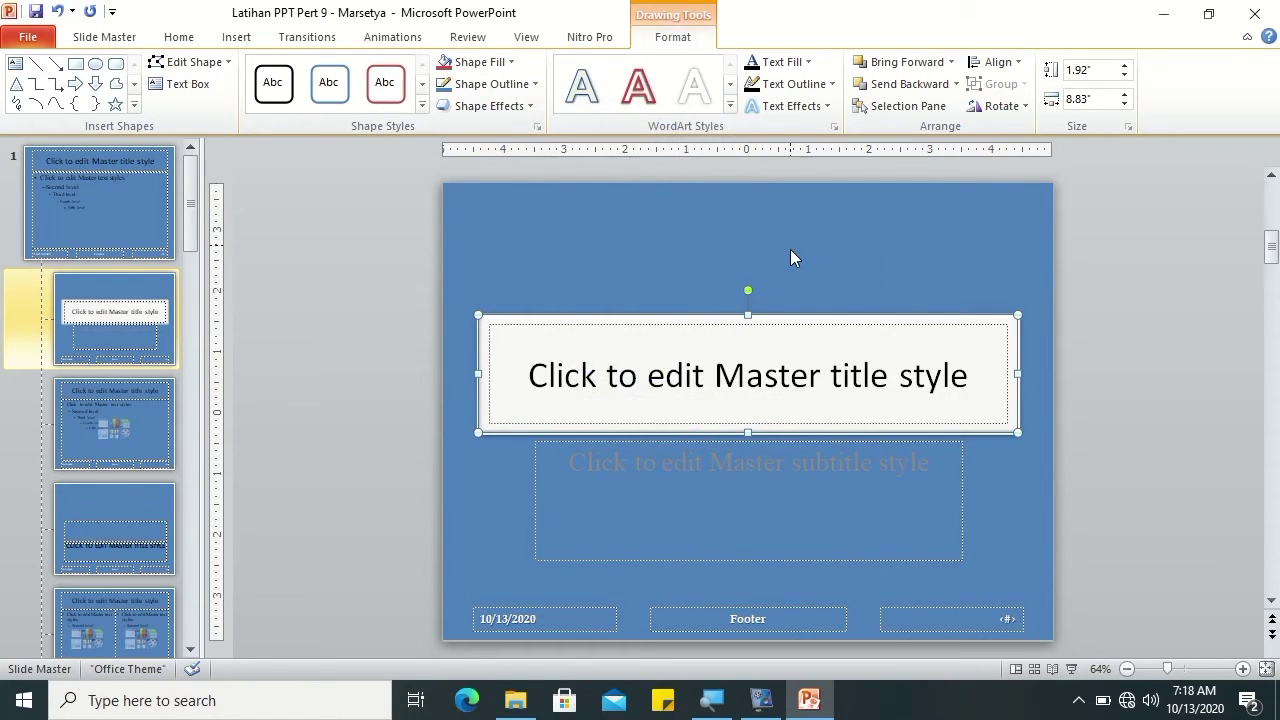
Step: Make the Title Slide layout's title text Arial, bold and shadowed
click(685, 375)
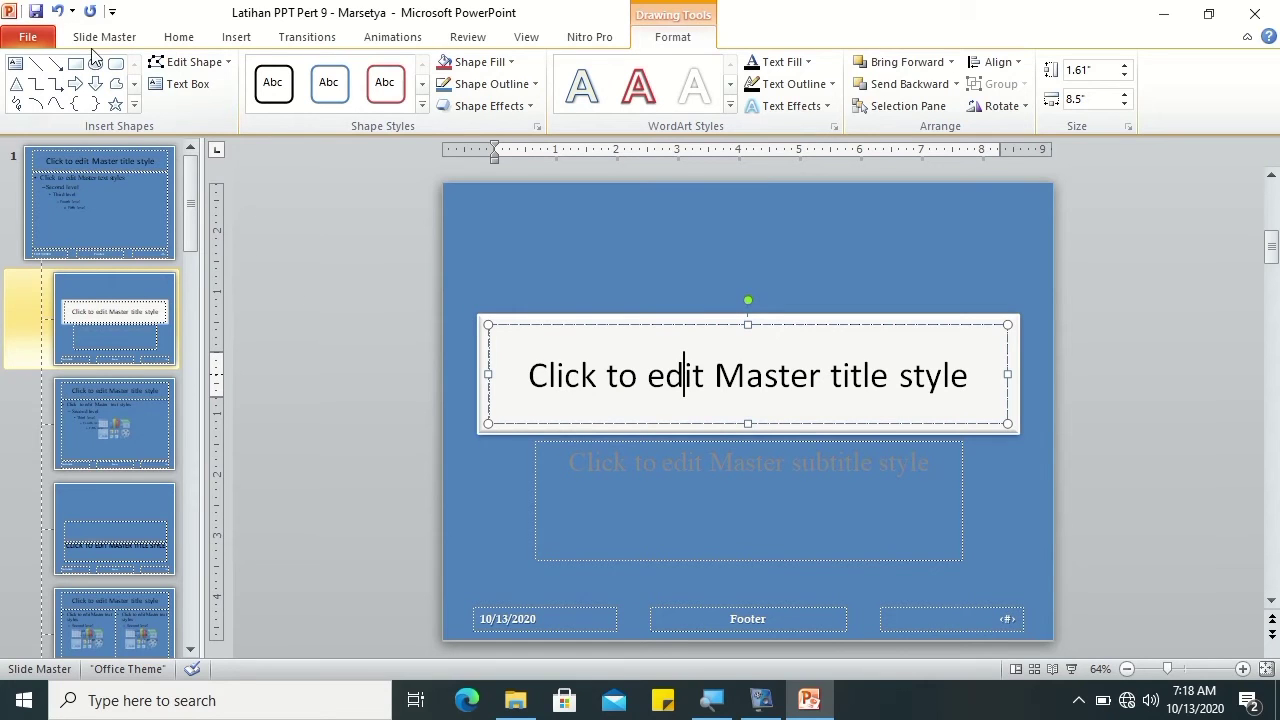
click(178, 38)
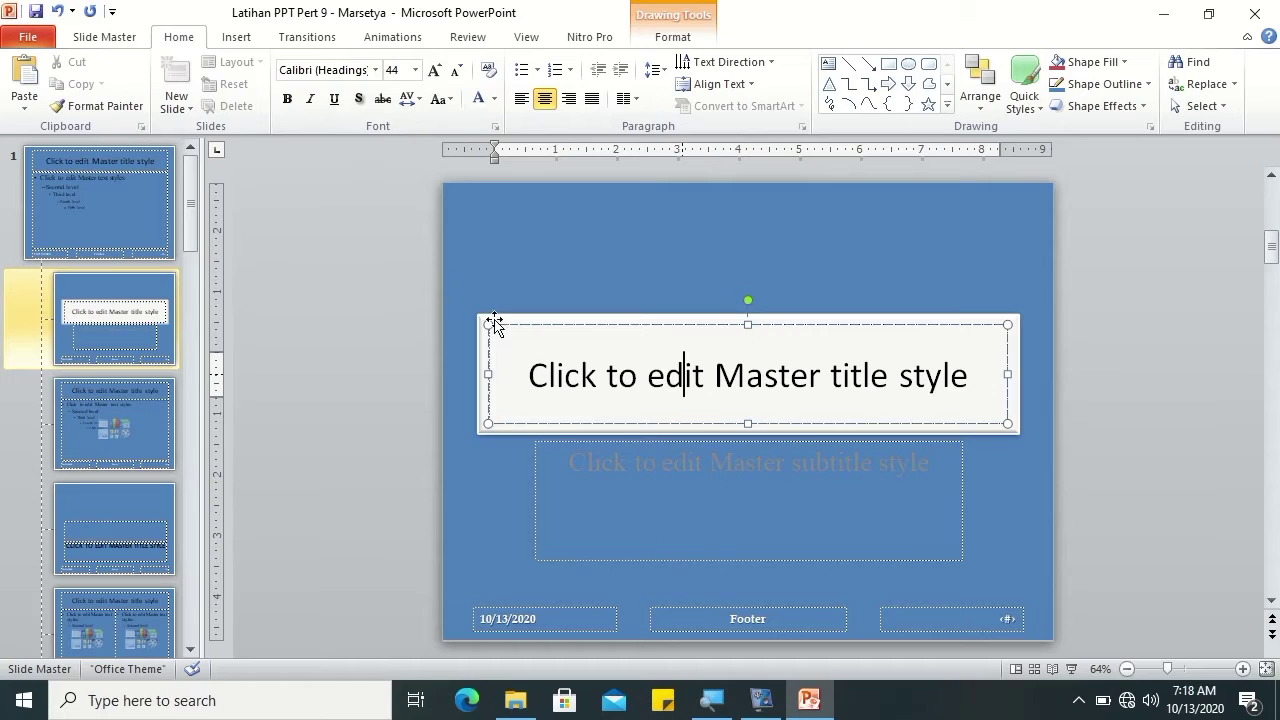
click(530, 376)
triple_click(545, 380)
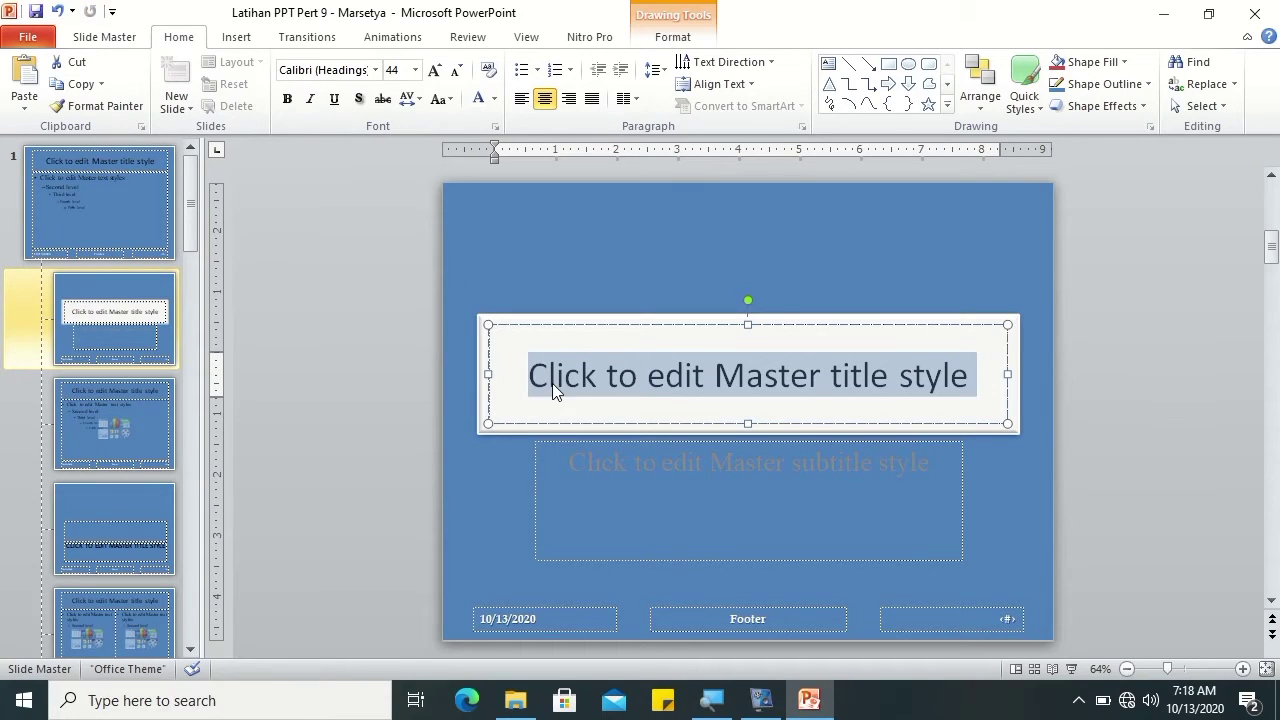
click(314, 68)
text(Arial)
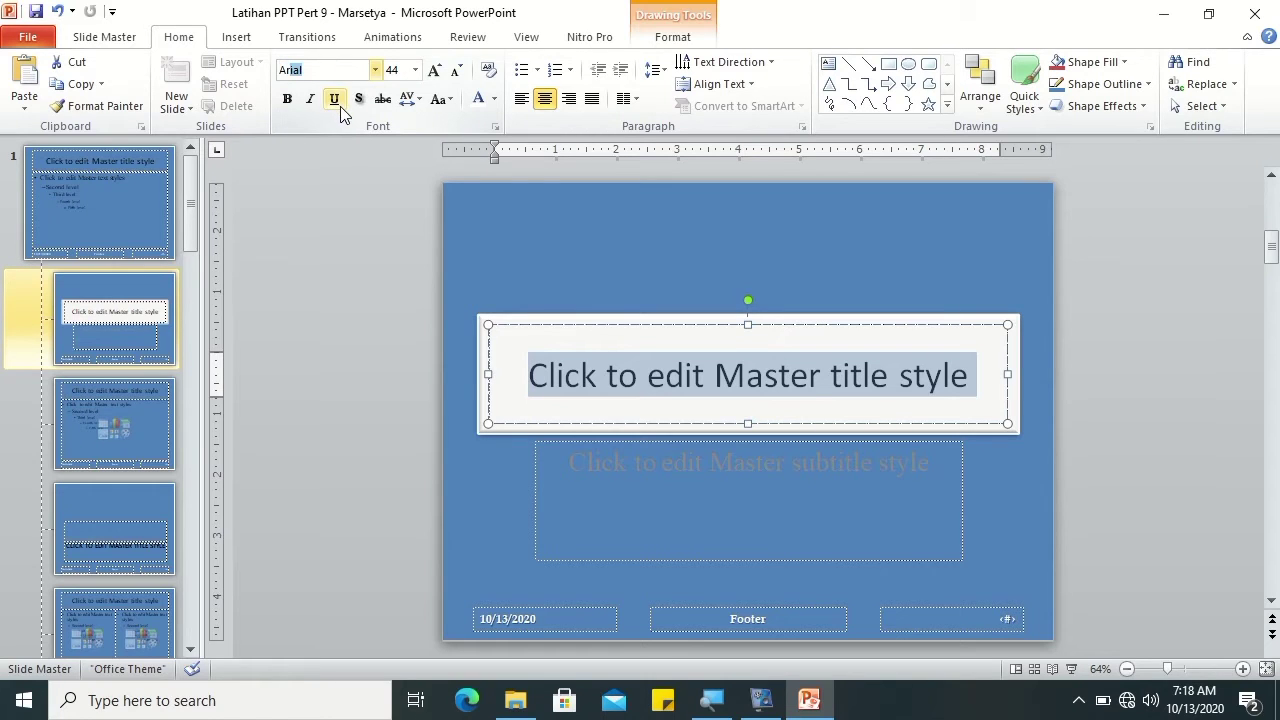
key(Return)
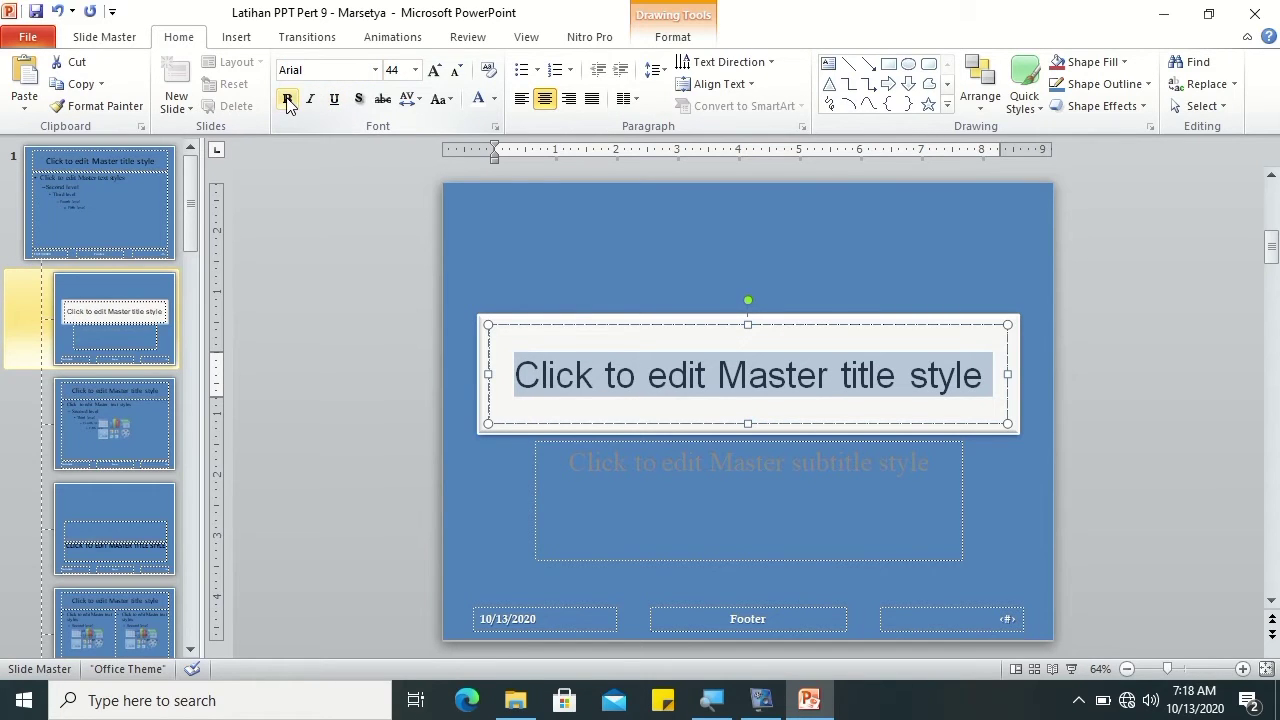
click(287, 100)
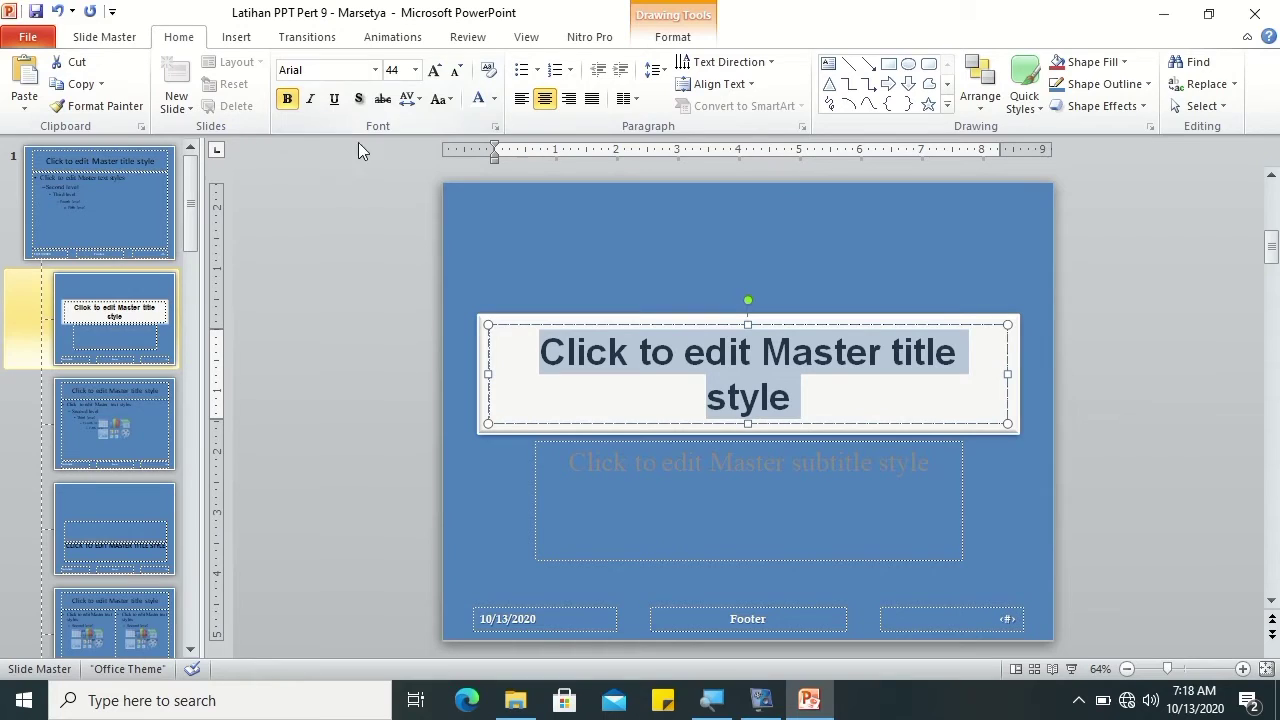
click(358, 99)
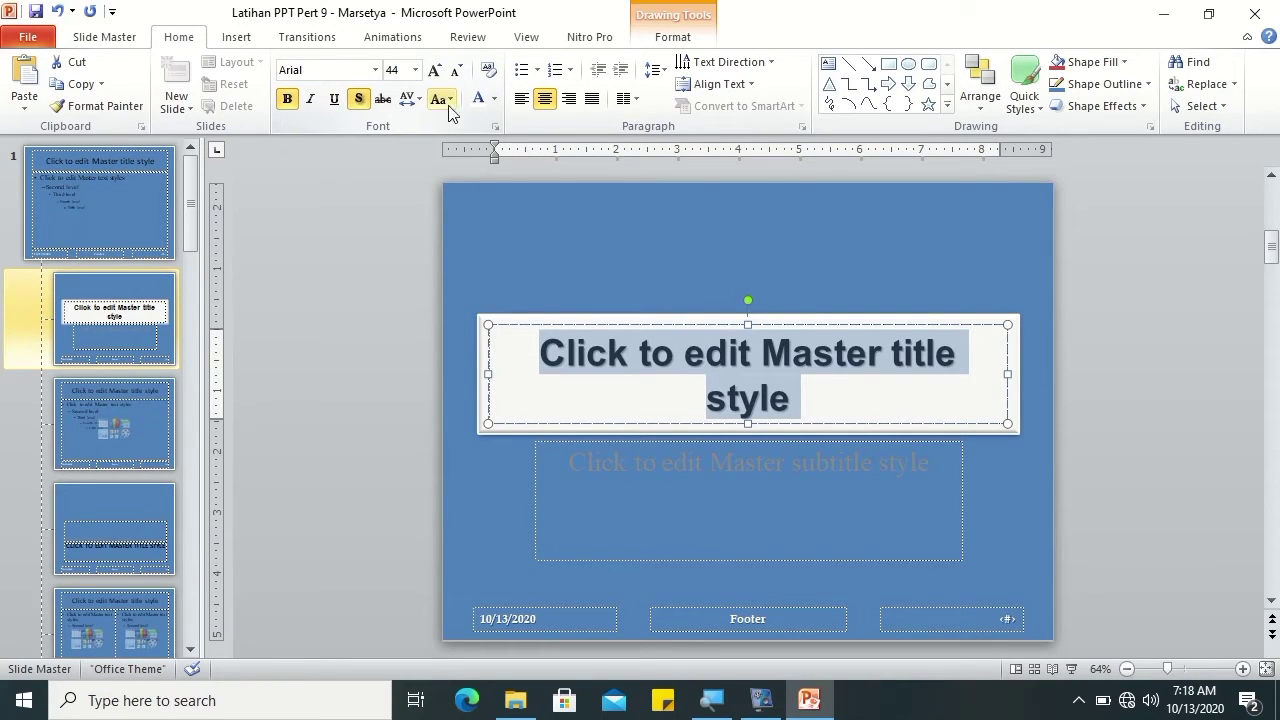
click(434, 370)
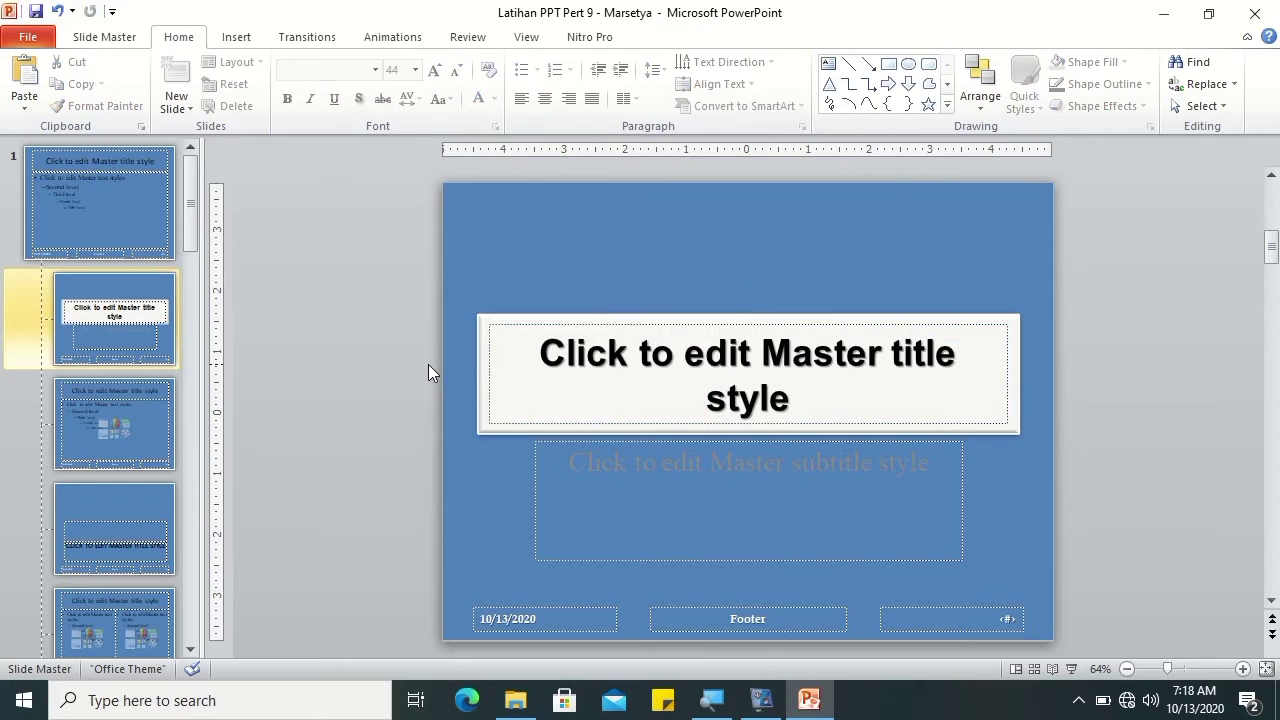
Step: Give the Title Slide layout's white title box a solid dark blue outline via Format Shape
click(512, 325)
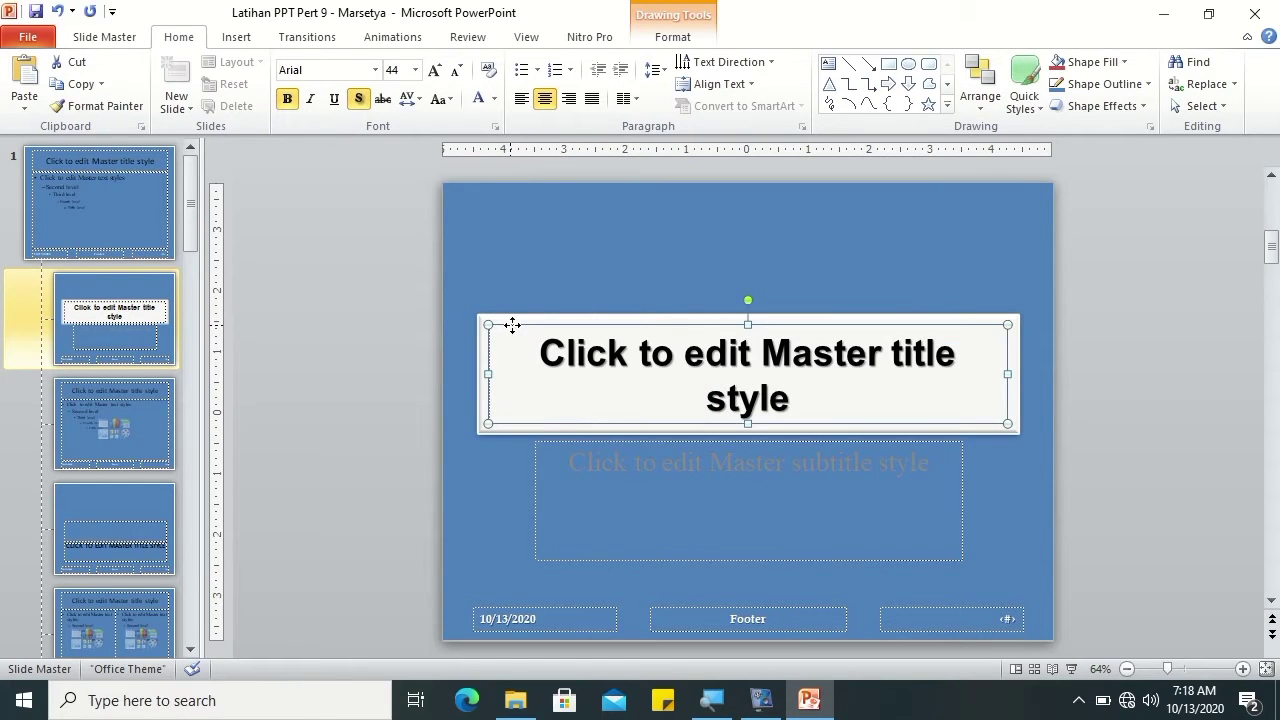
right_click(512, 325)
click(611, 624)
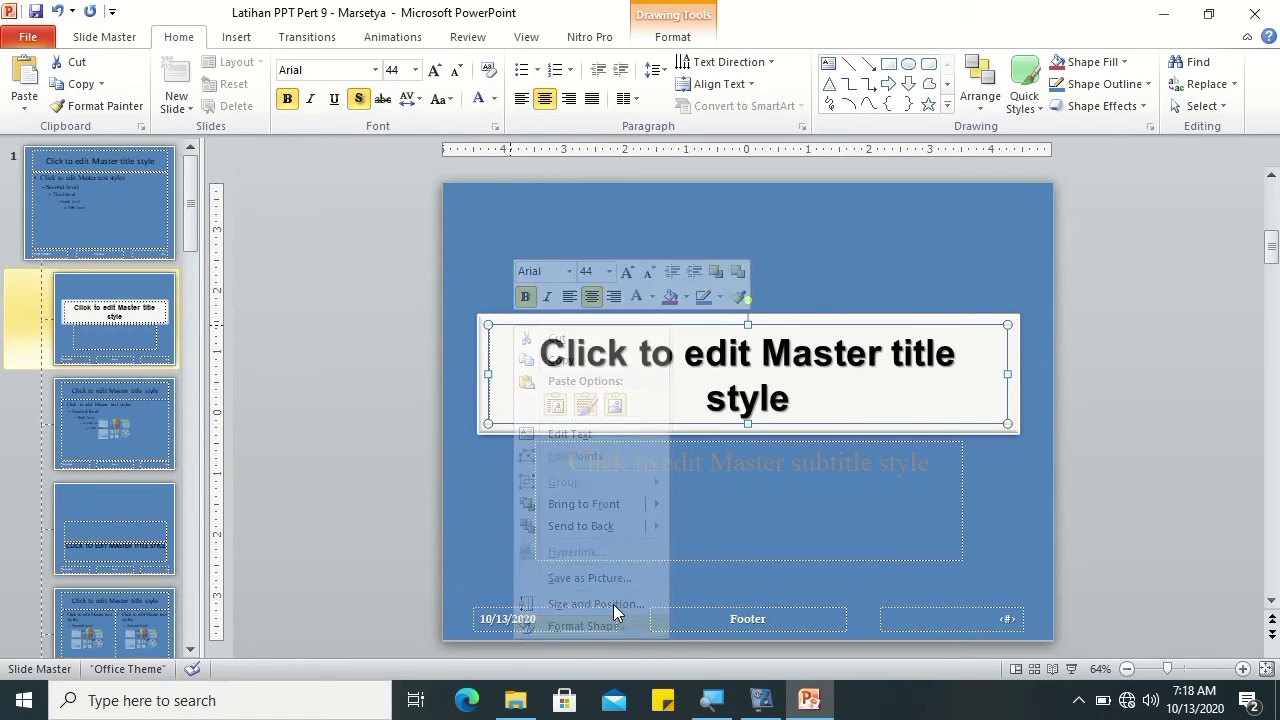
click(94, 146)
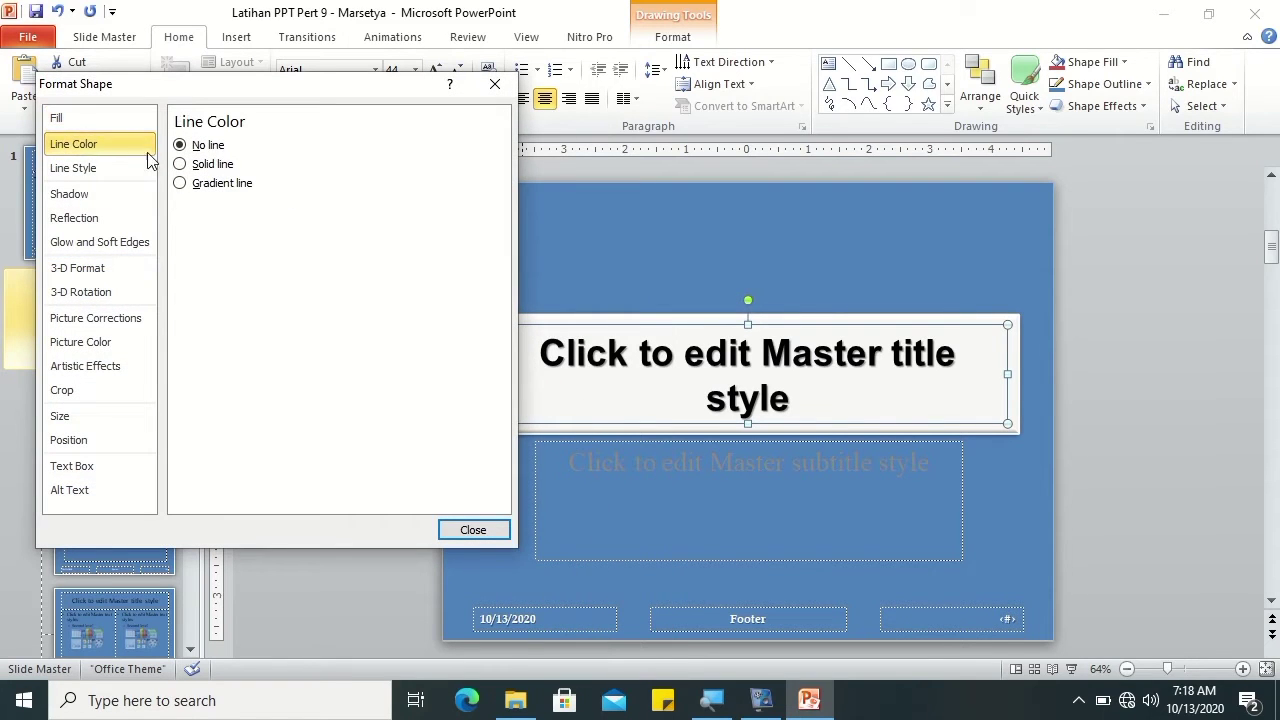
click(195, 165)
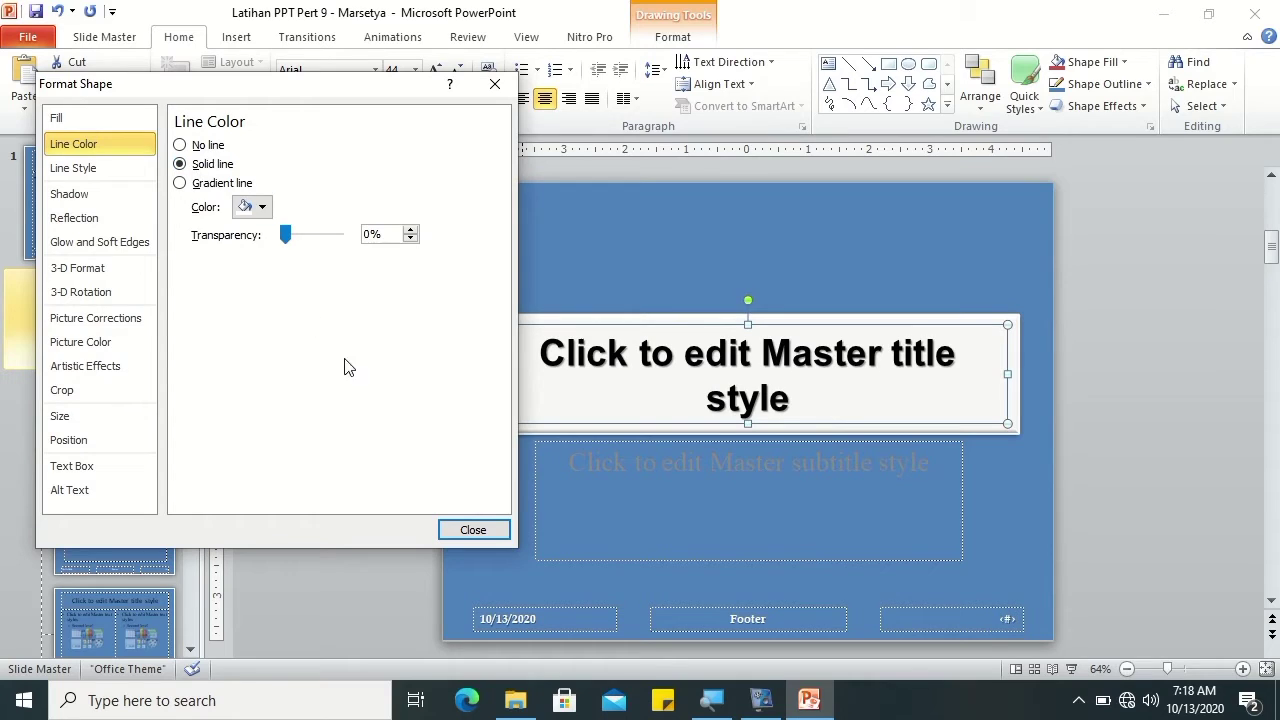
click(253, 208)
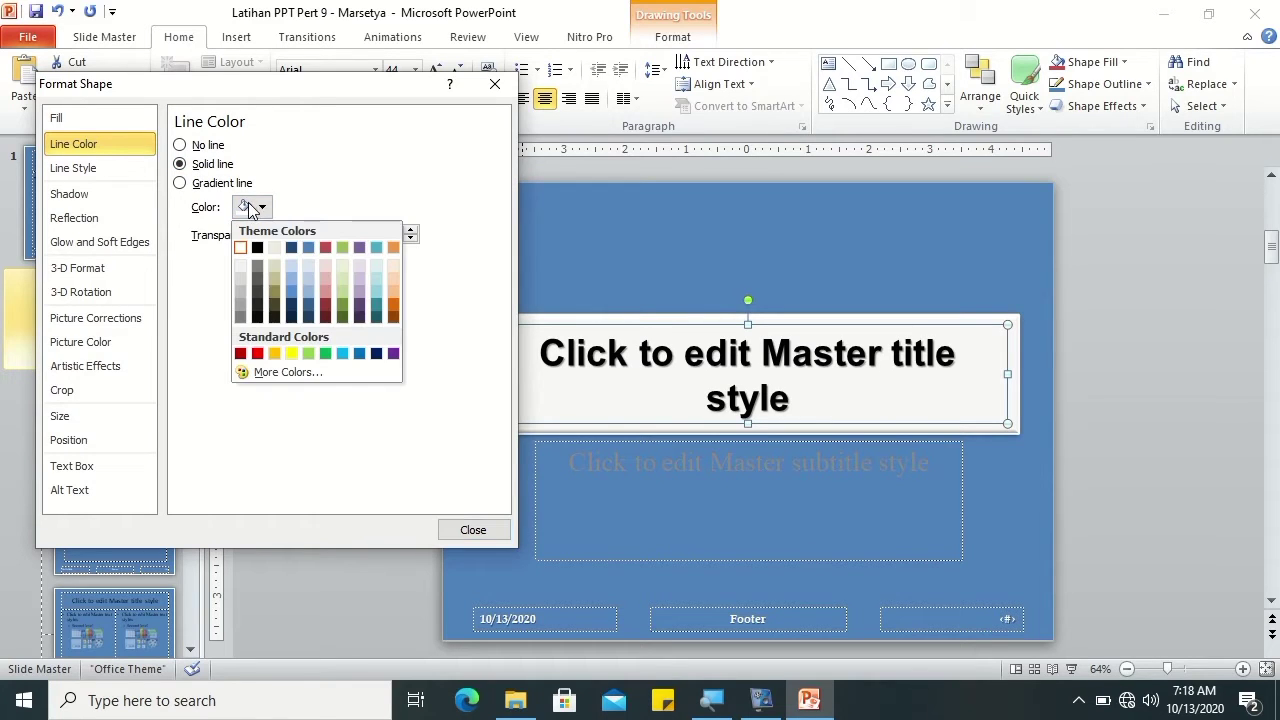
click(293, 247)
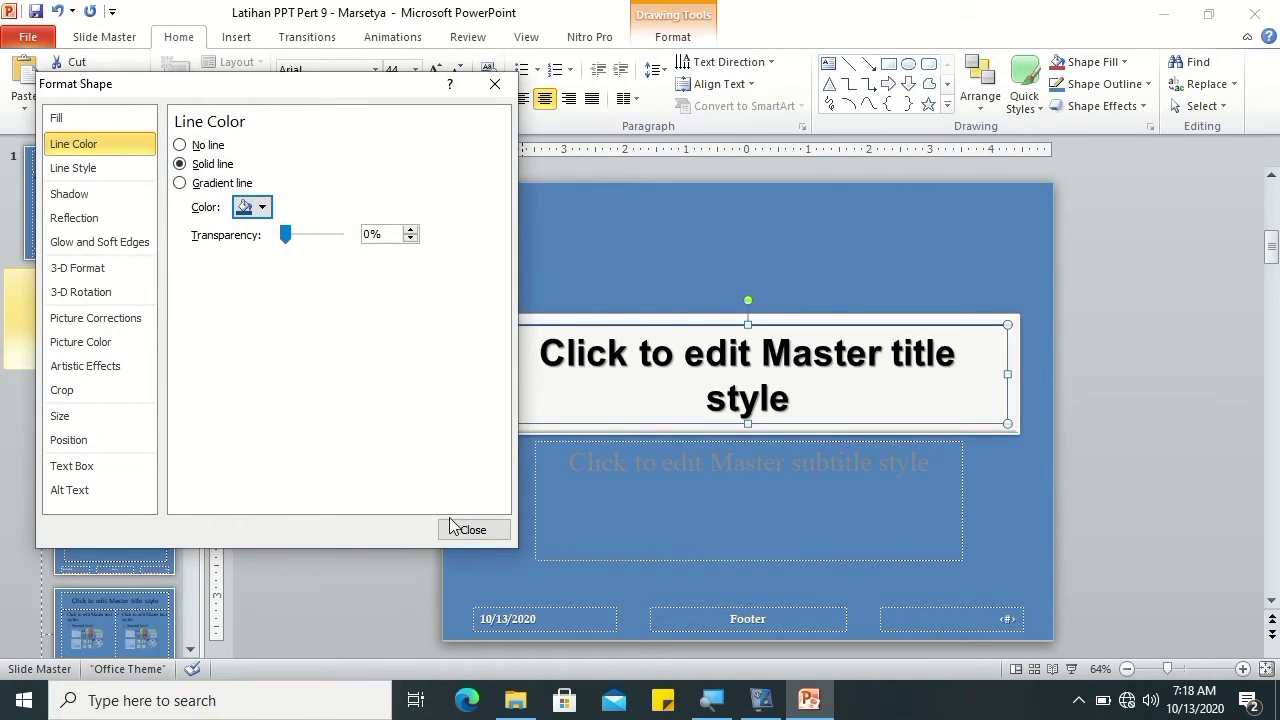
click(72, 194)
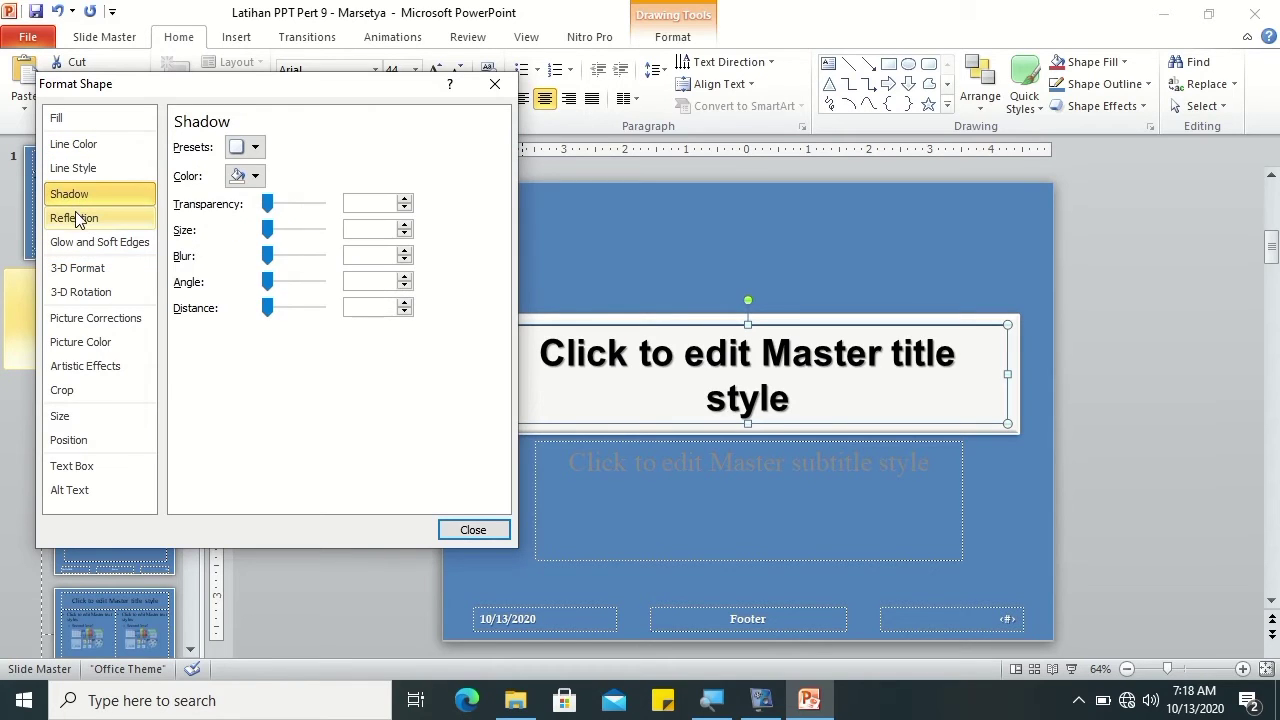
click(466, 530)
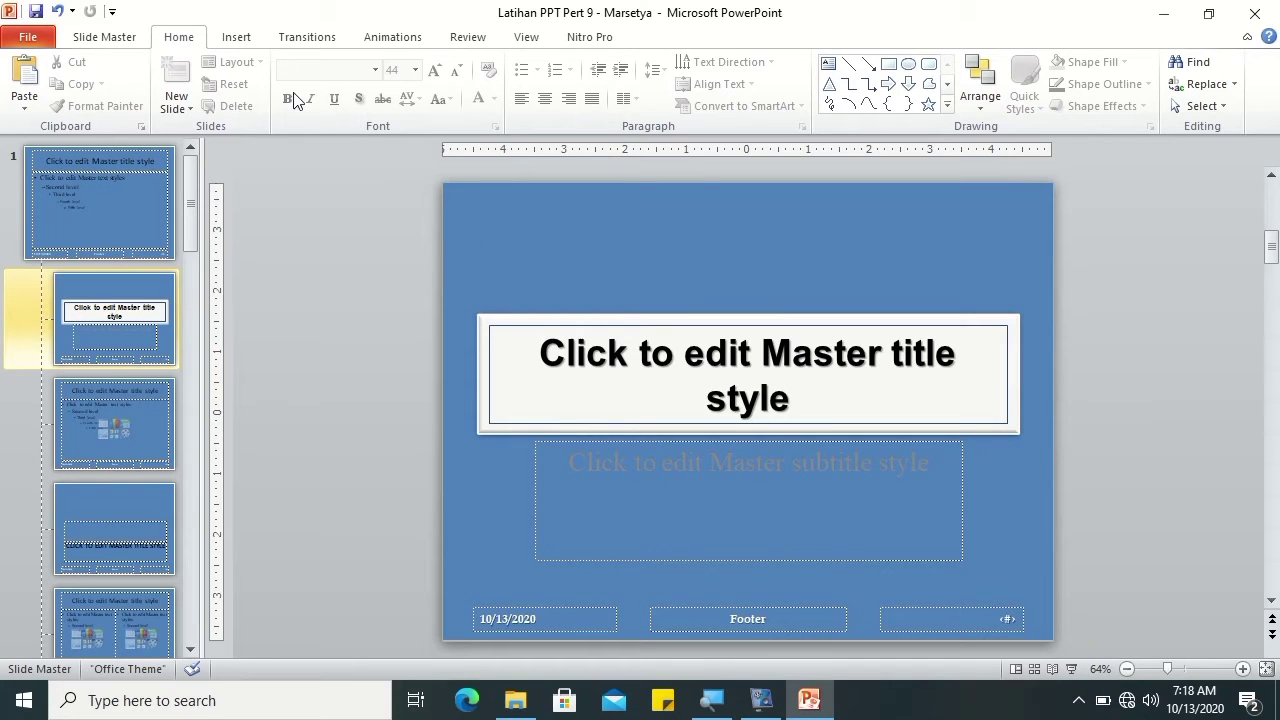
click(104, 37)
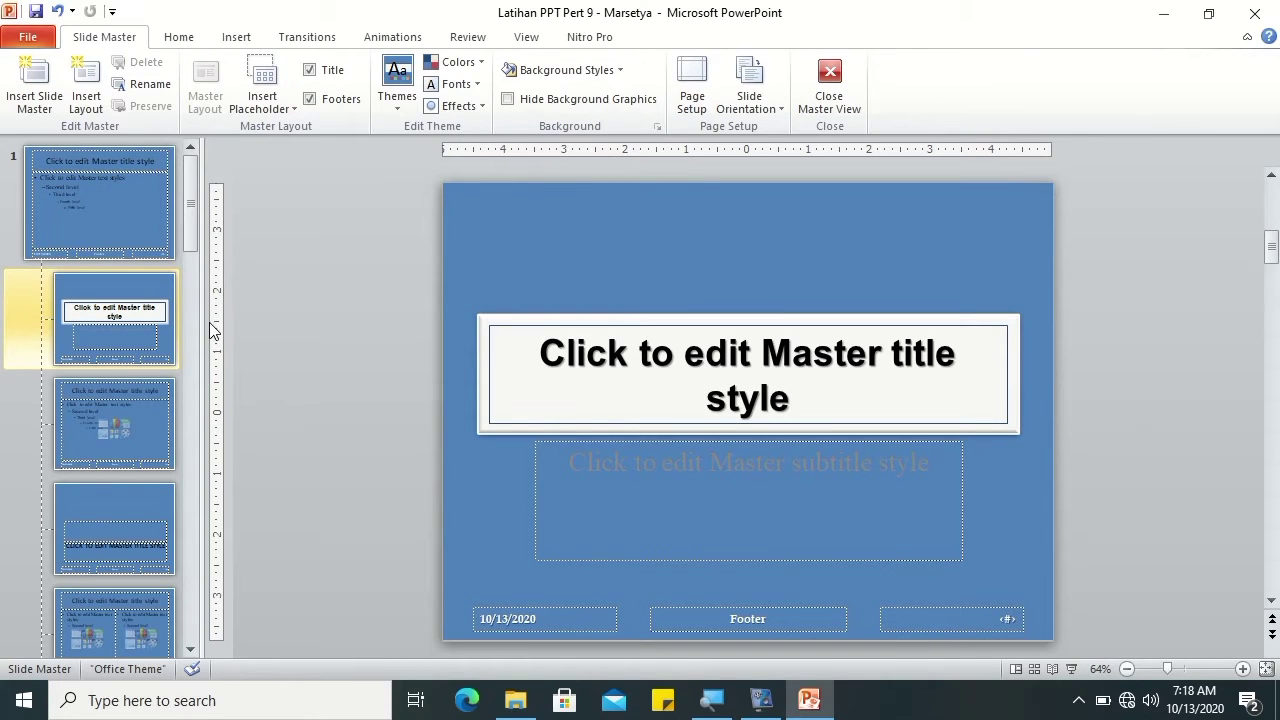
click(172, 403)
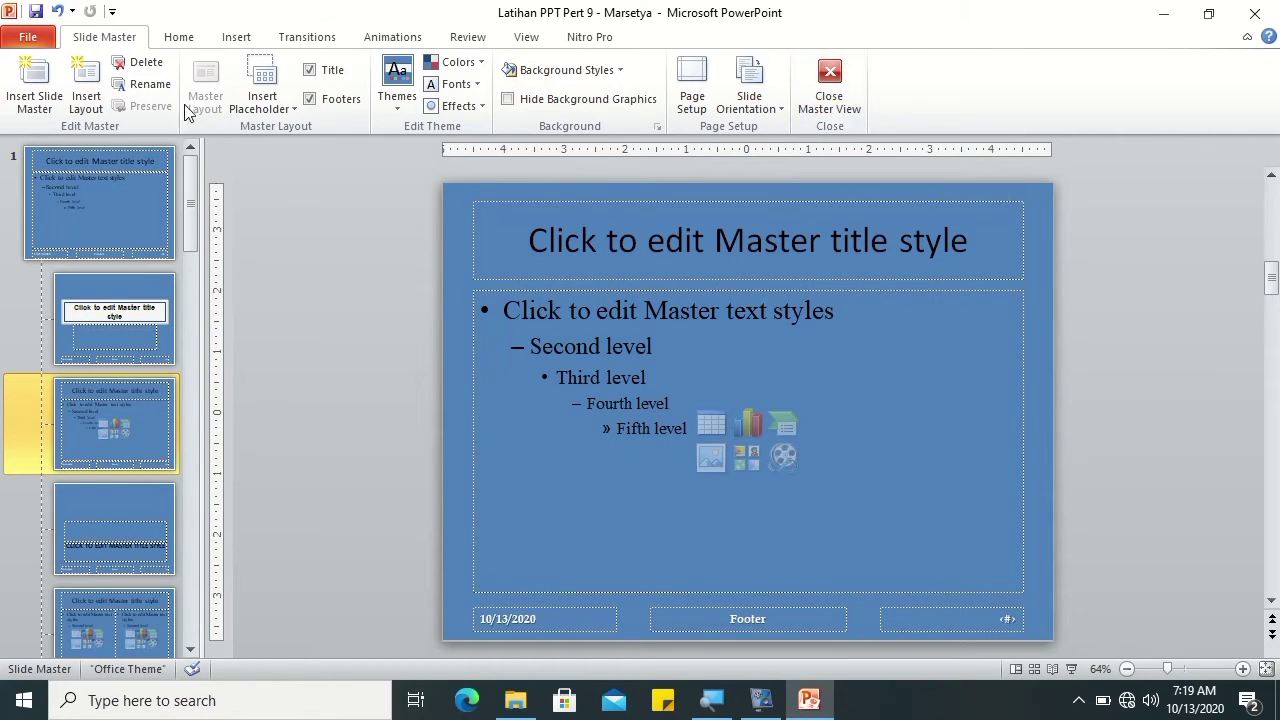
click(829, 88)
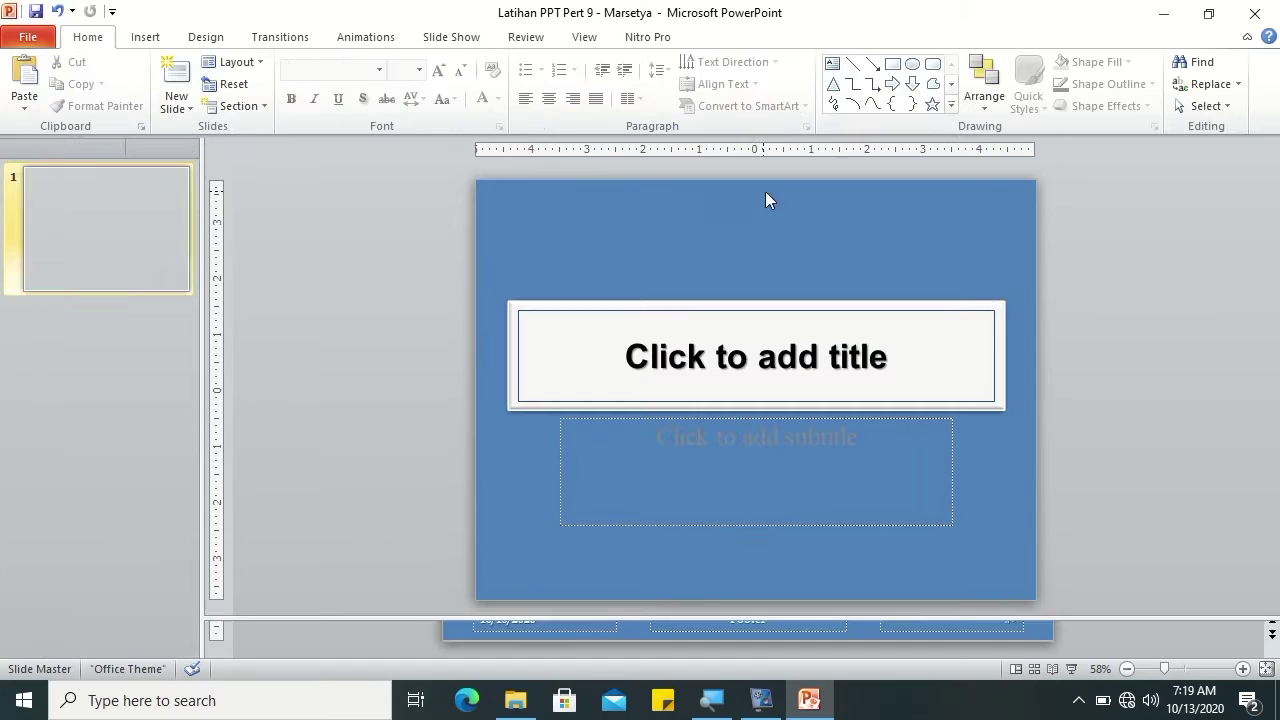
click(240, 62)
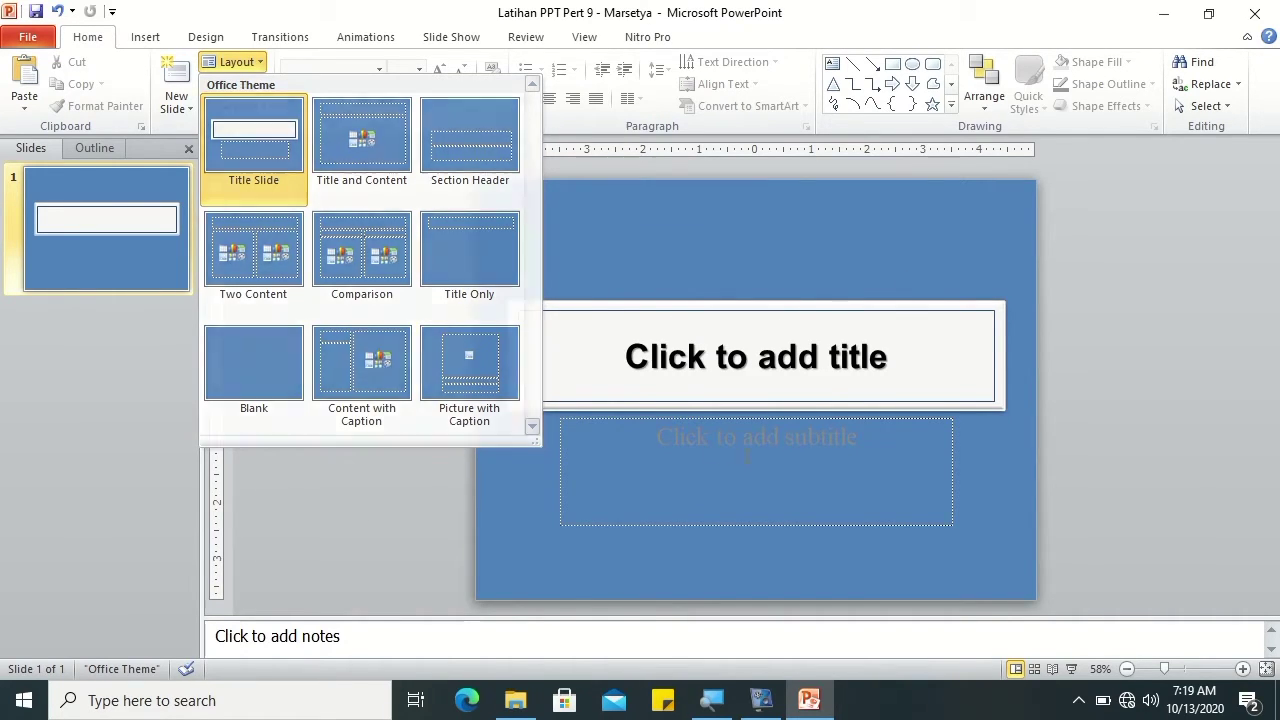
key(Escape)
click(240, 62)
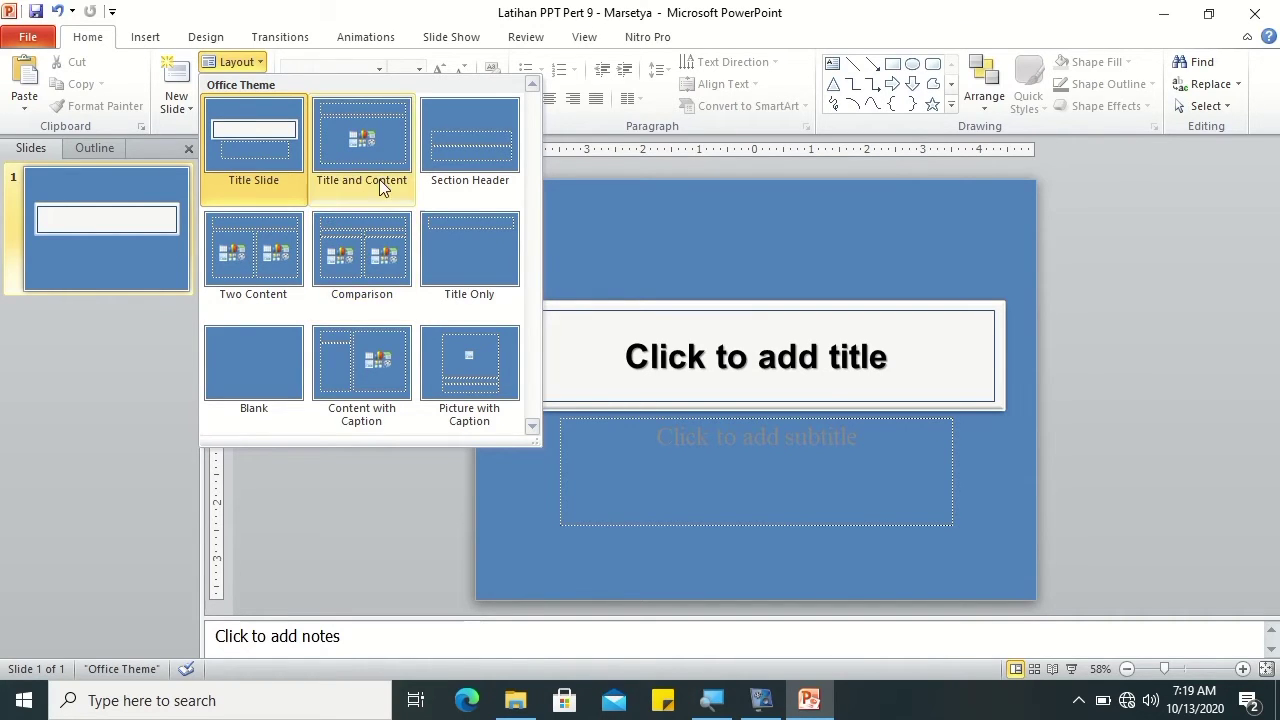
click(56, 368)
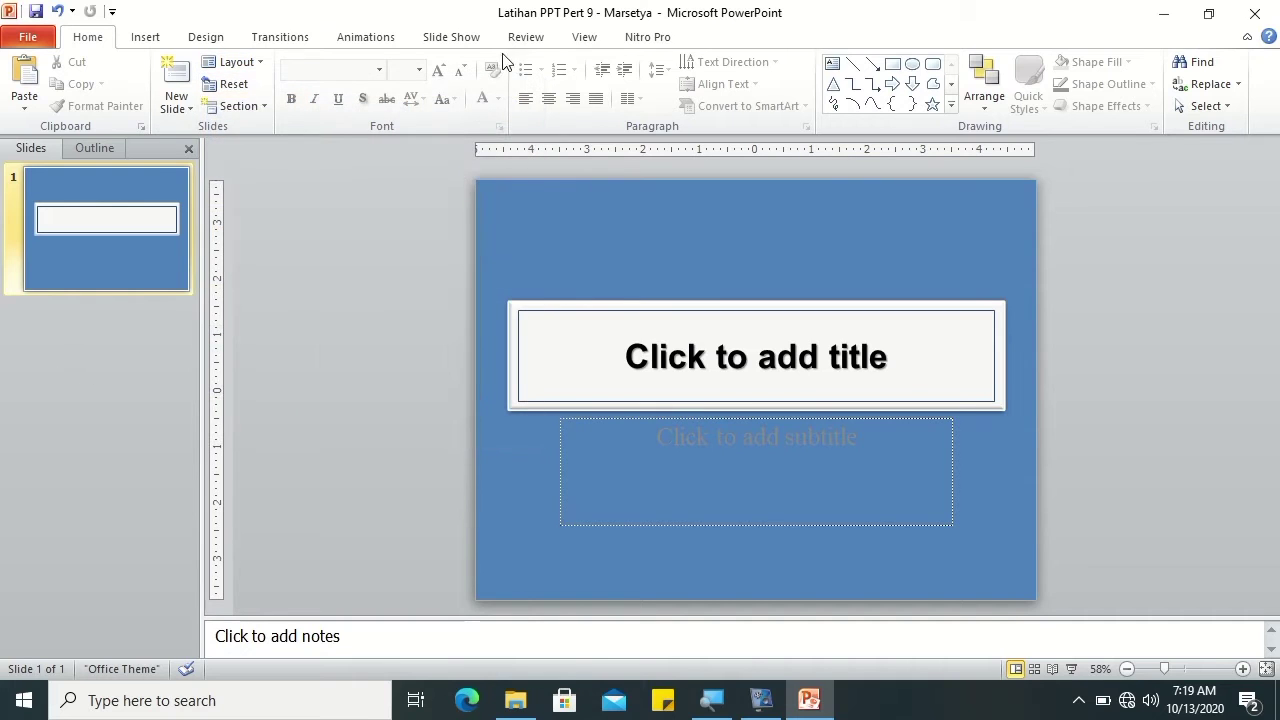
click(585, 40)
Step: Reopen the Slide Master and select the Title and Content layout's title placeholder
click(208, 100)
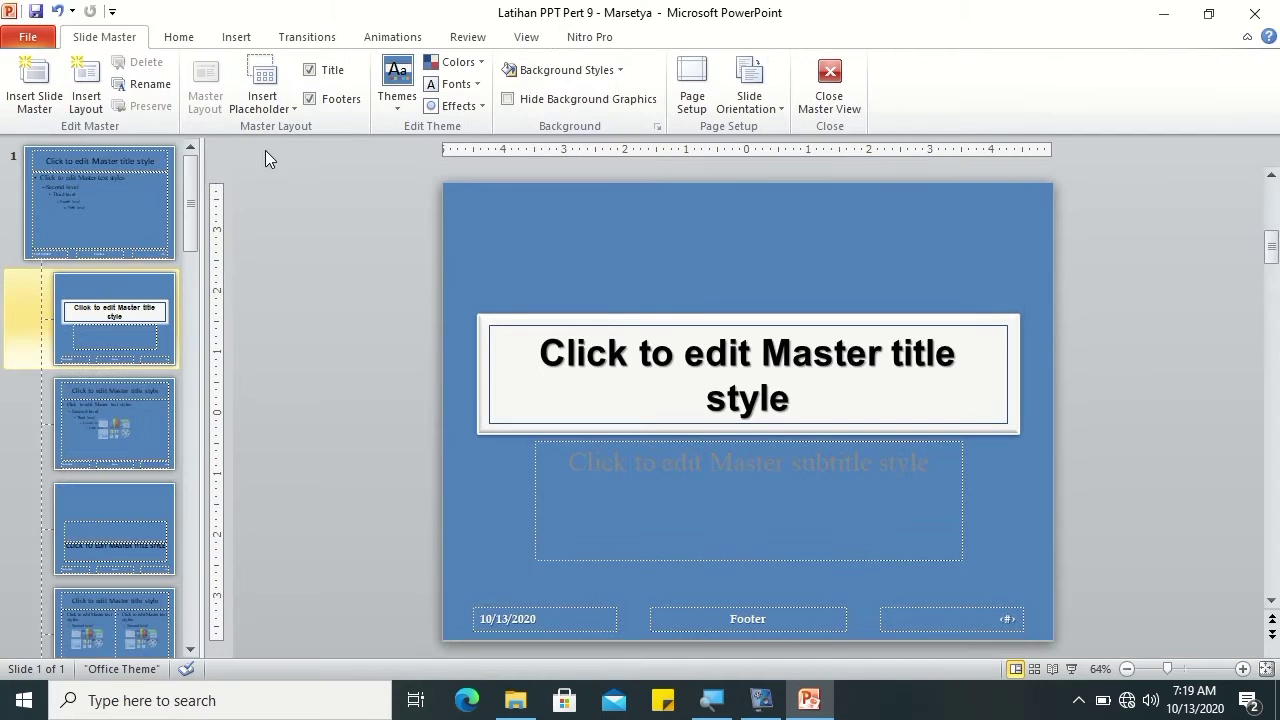
click(129, 434)
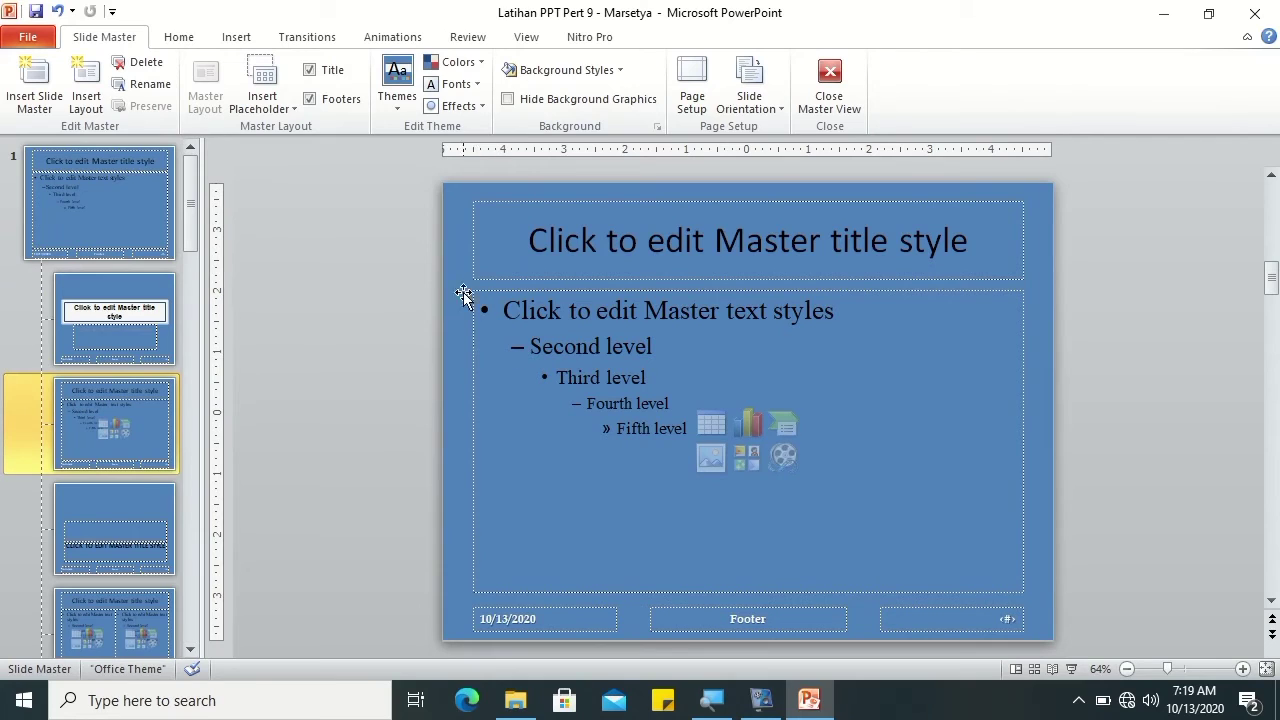
click(496, 204)
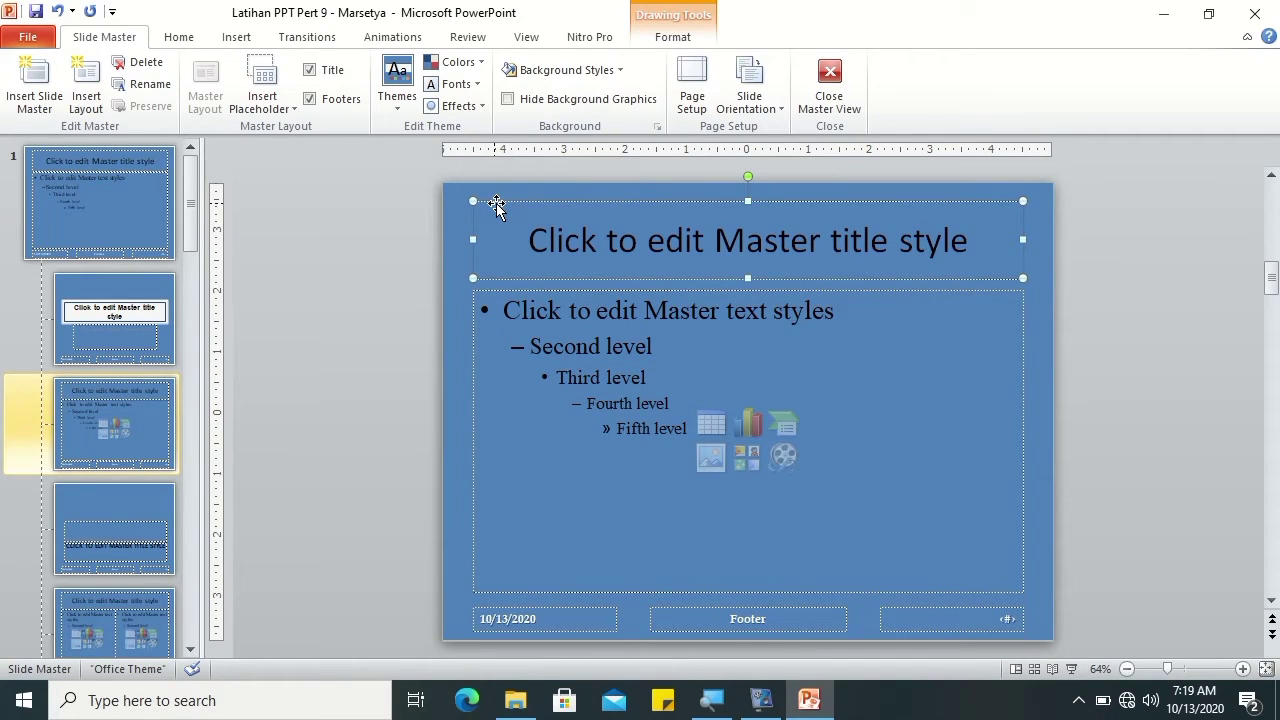
right_click(496, 205)
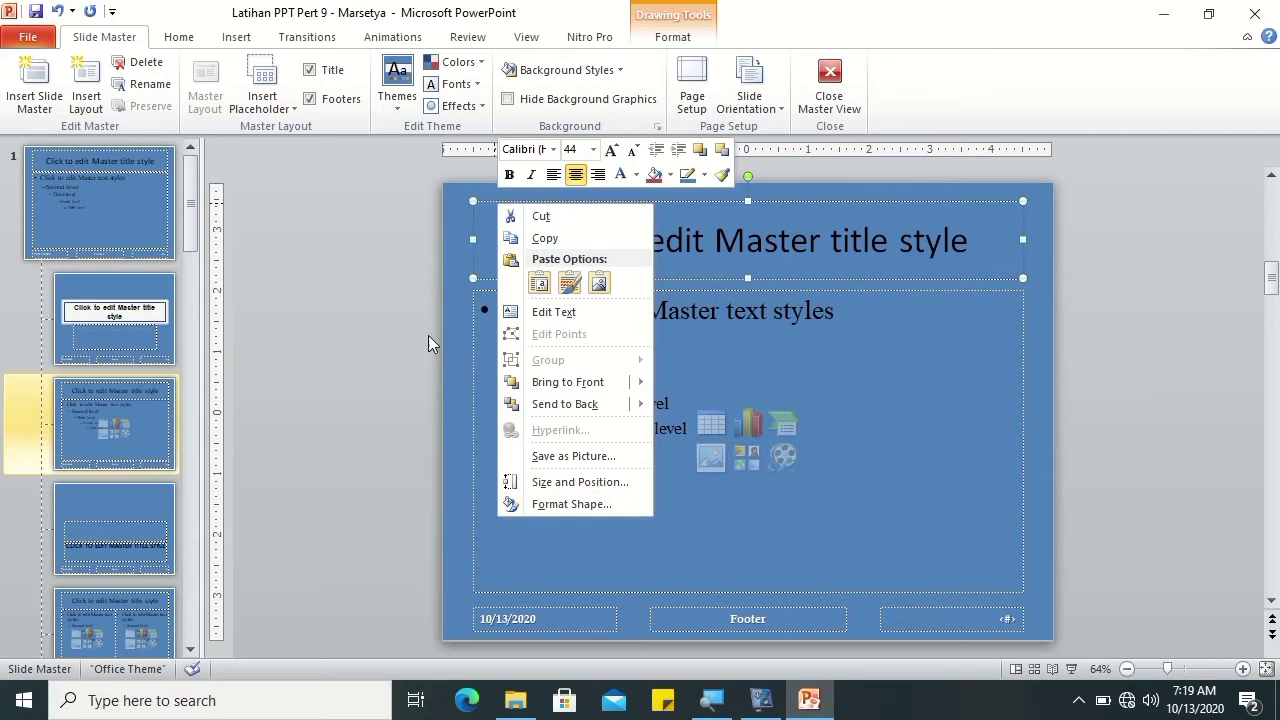
click(388, 228)
click(179, 37)
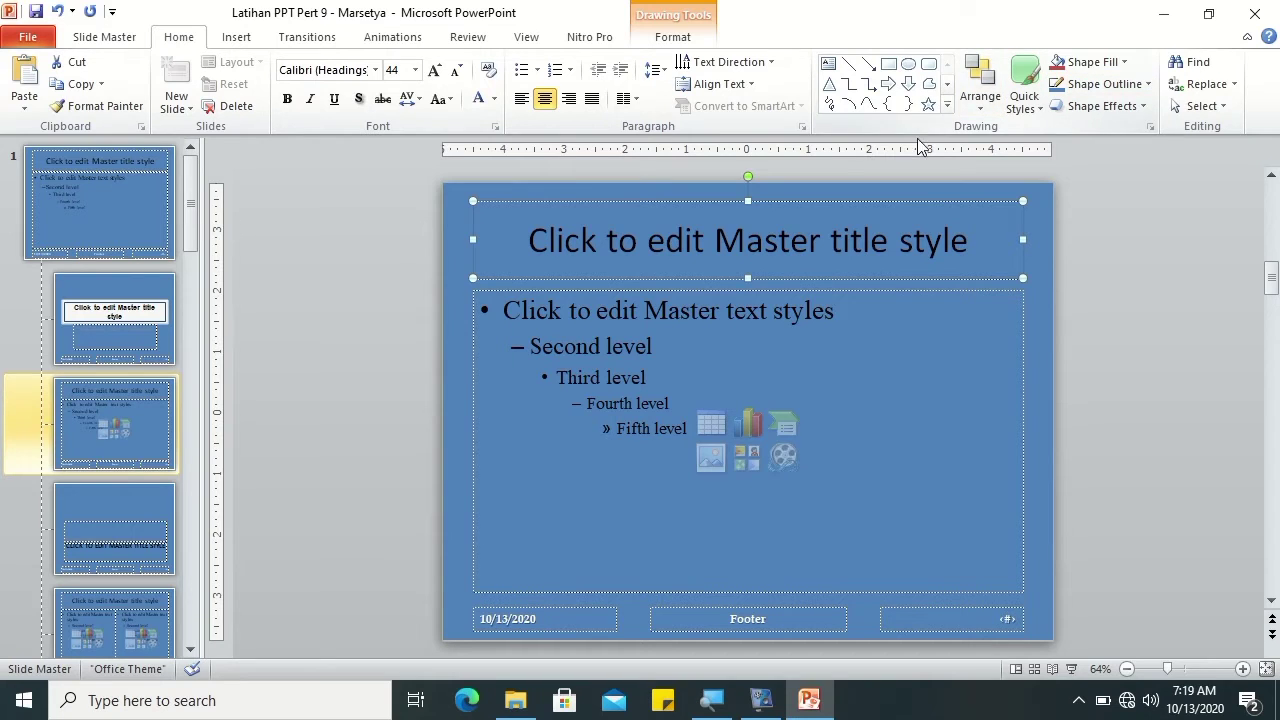
Step: Give that title placeholder a solid light green outline in Format Shape
right_click(887, 202)
click(965, 501)
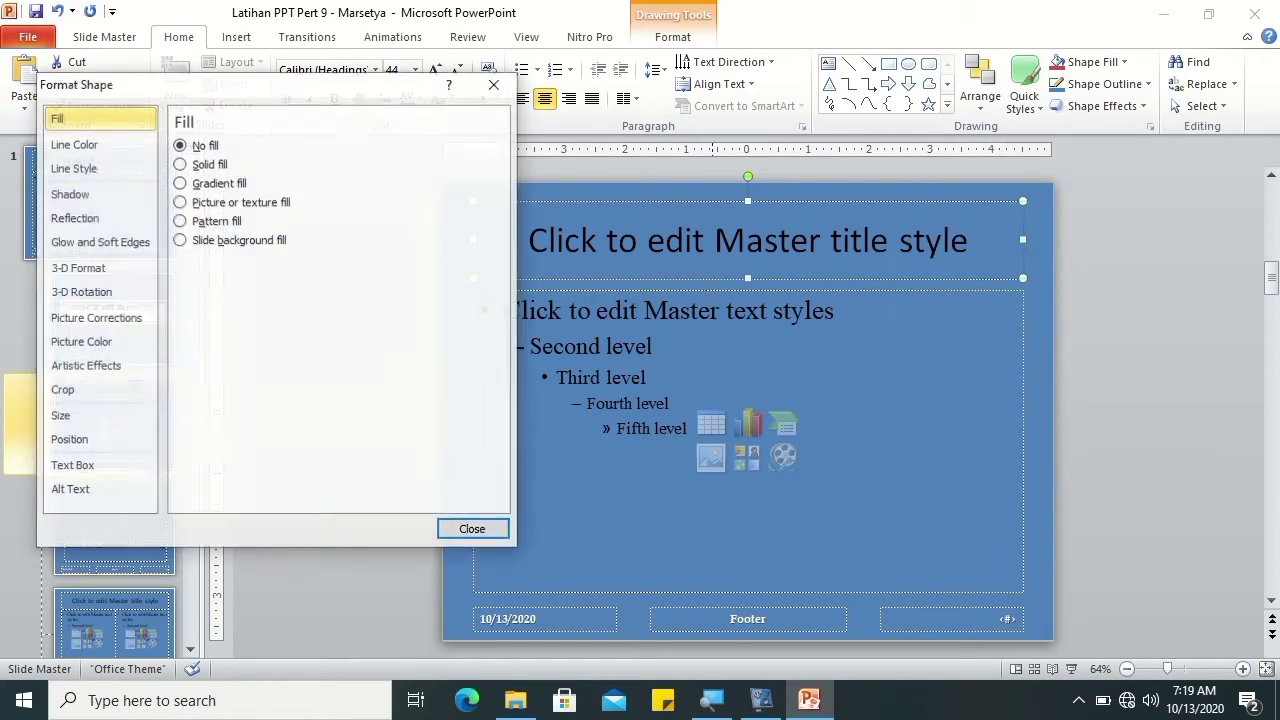
click(80, 144)
click(200, 165)
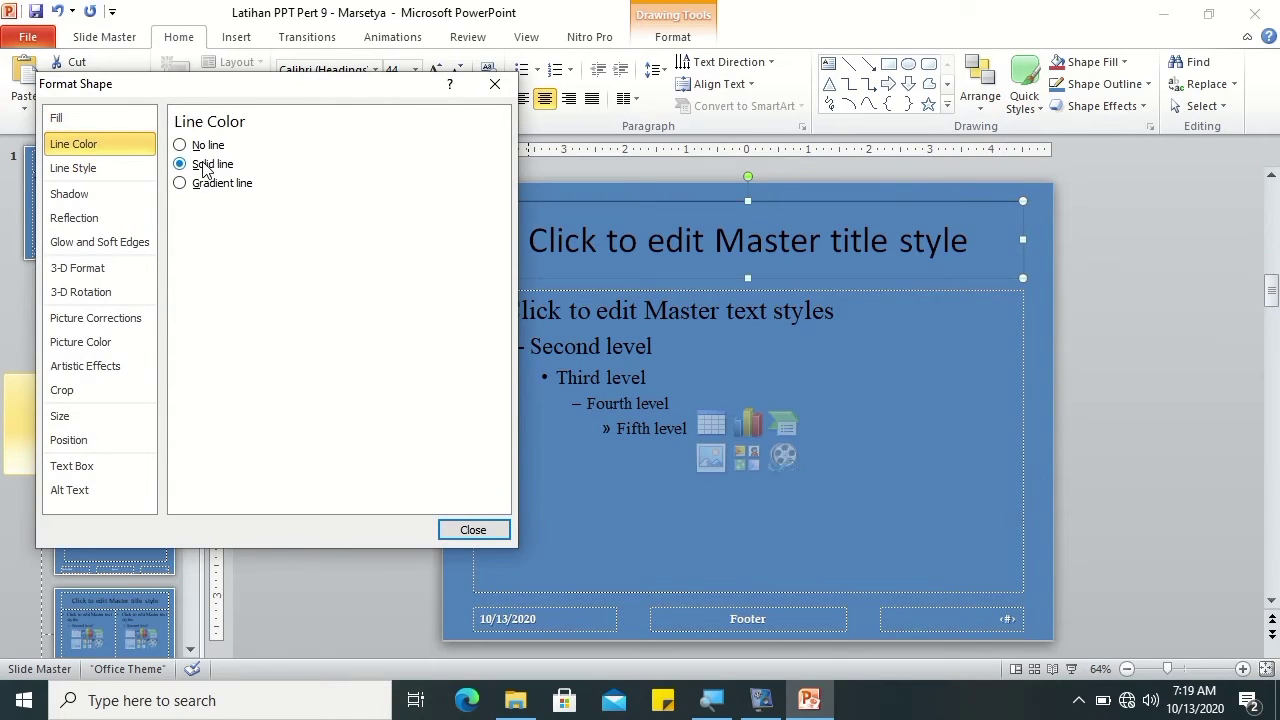
click(259, 209)
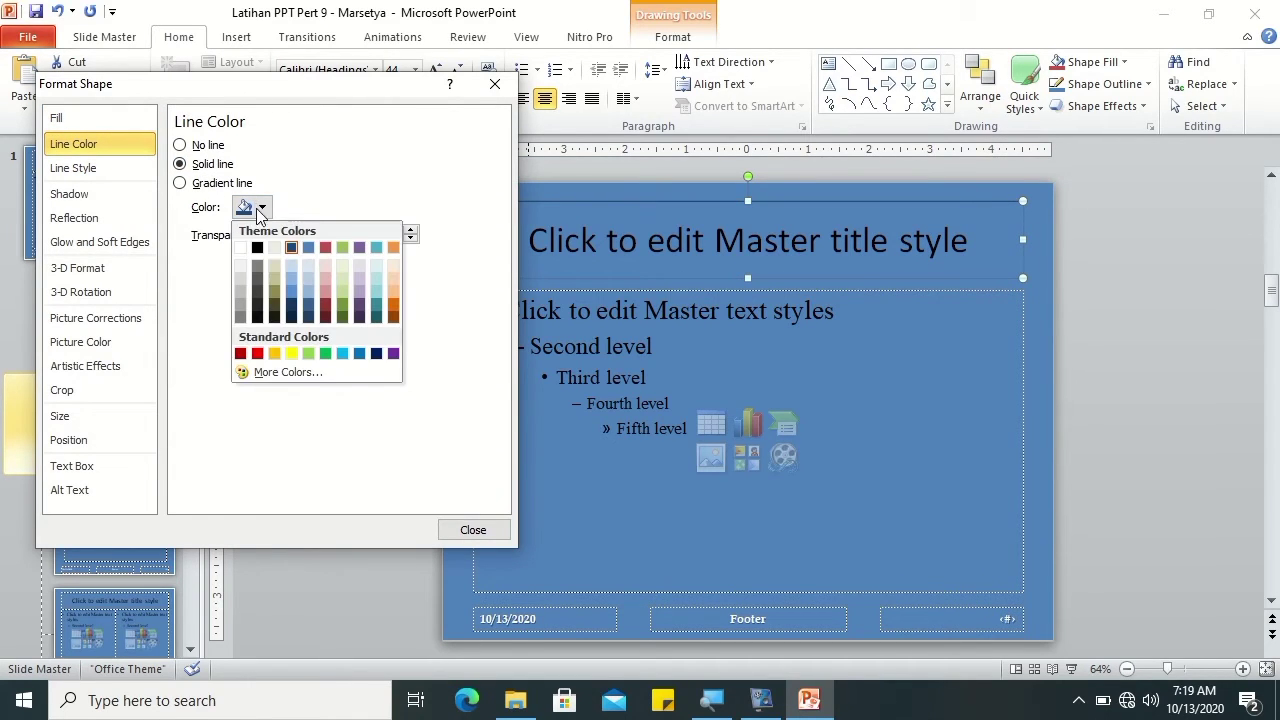
click(308, 353)
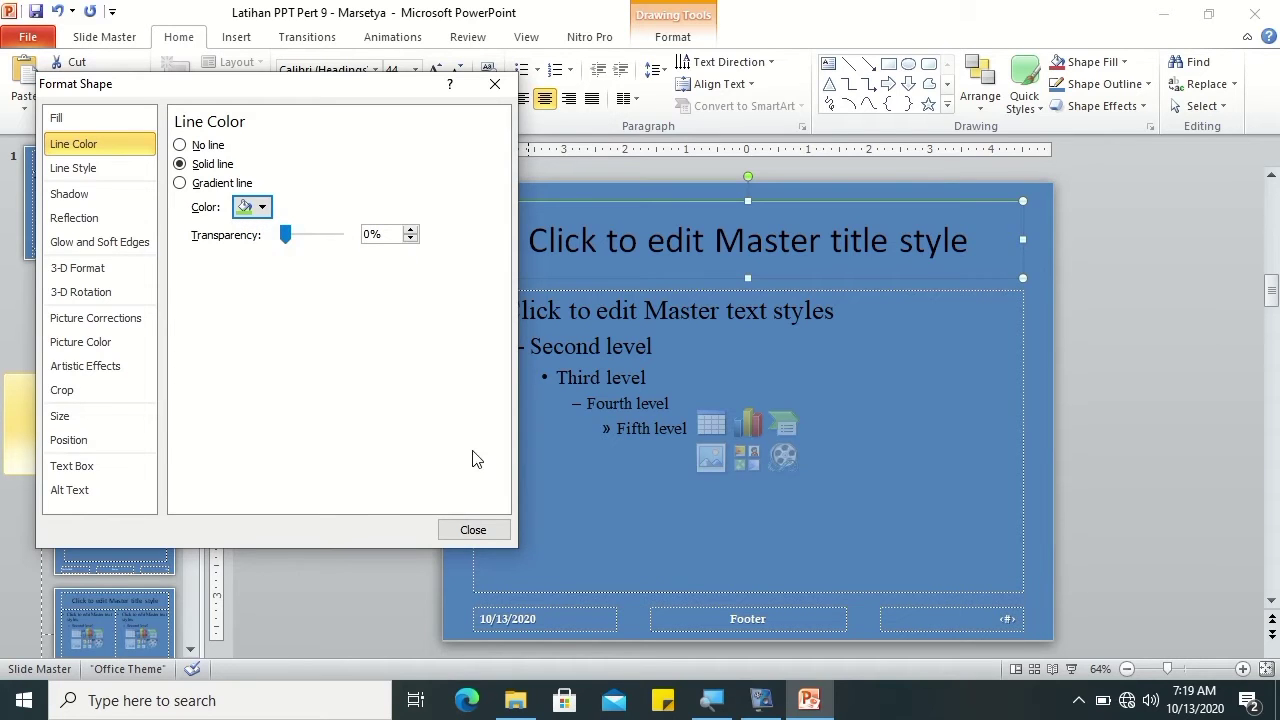
click(473, 529)
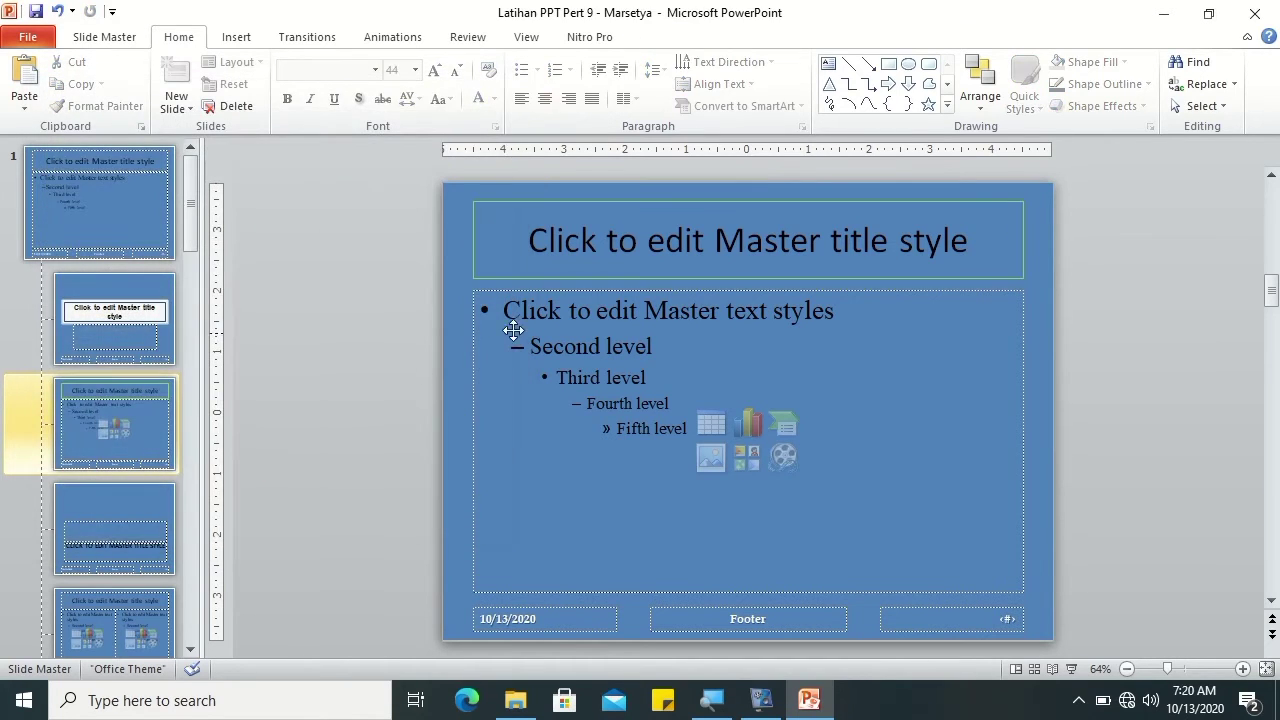
Step: Make the layout's title text bold and shadowed with the Fill - Tan, Text 2, Outline - Background 2 WordArt style
click(581, 240)
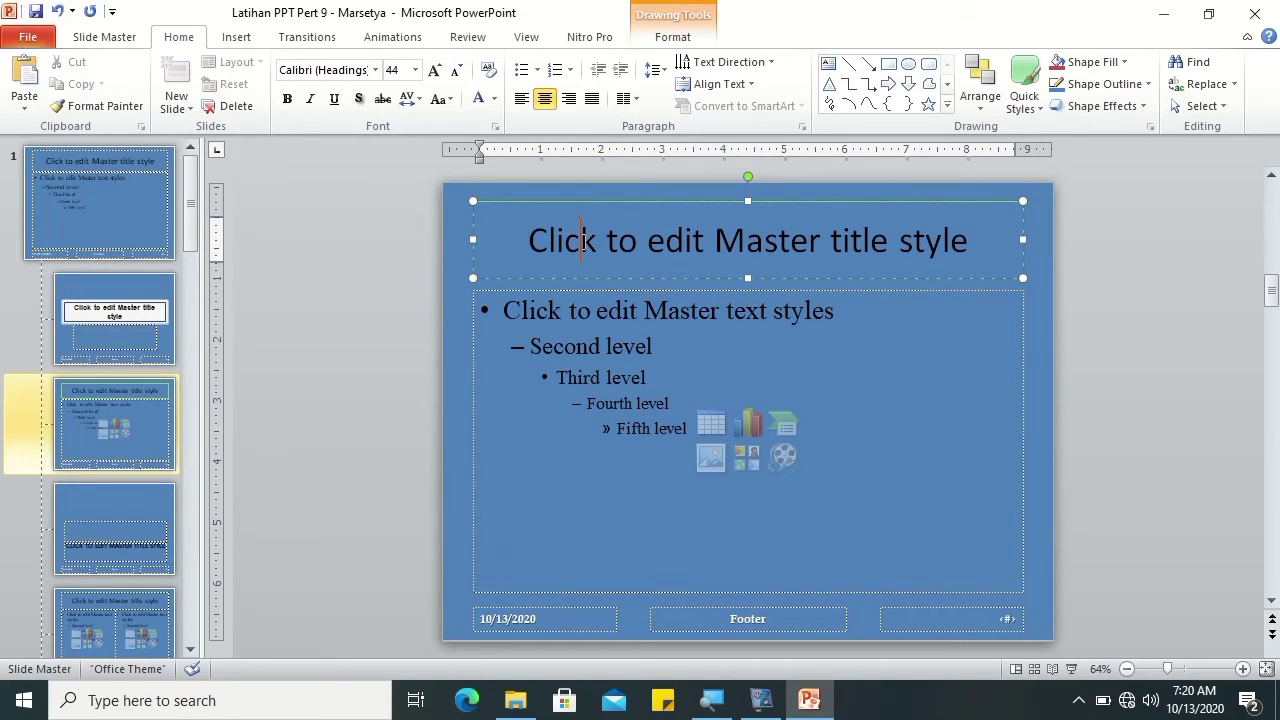
key(ctrl+a)
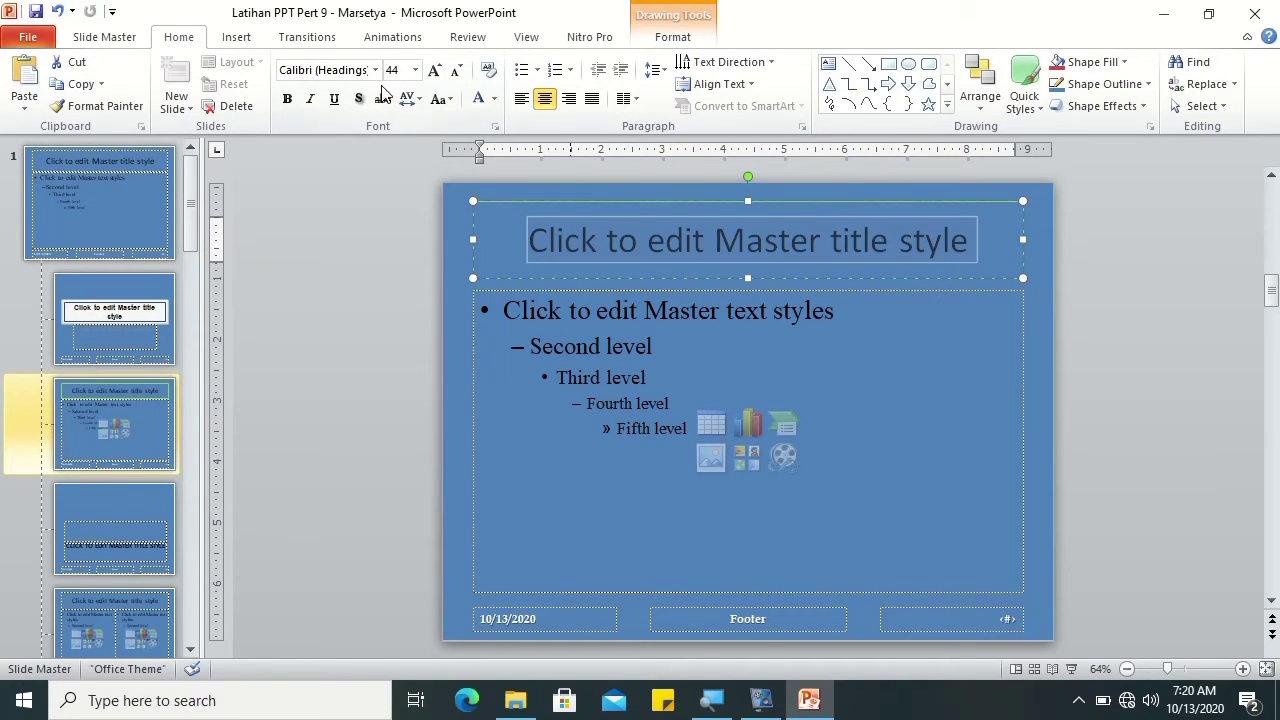
click(287, 99)
click(358, 99)
click(662, 38)
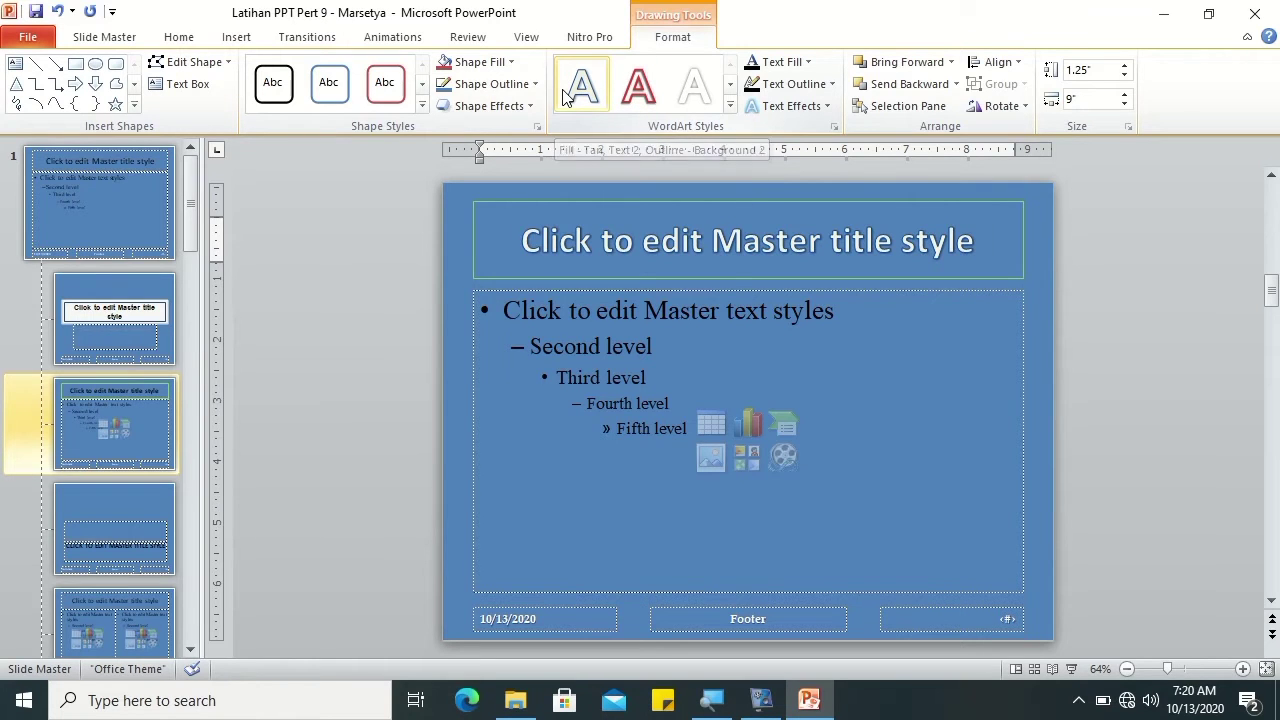
click(429, 322)
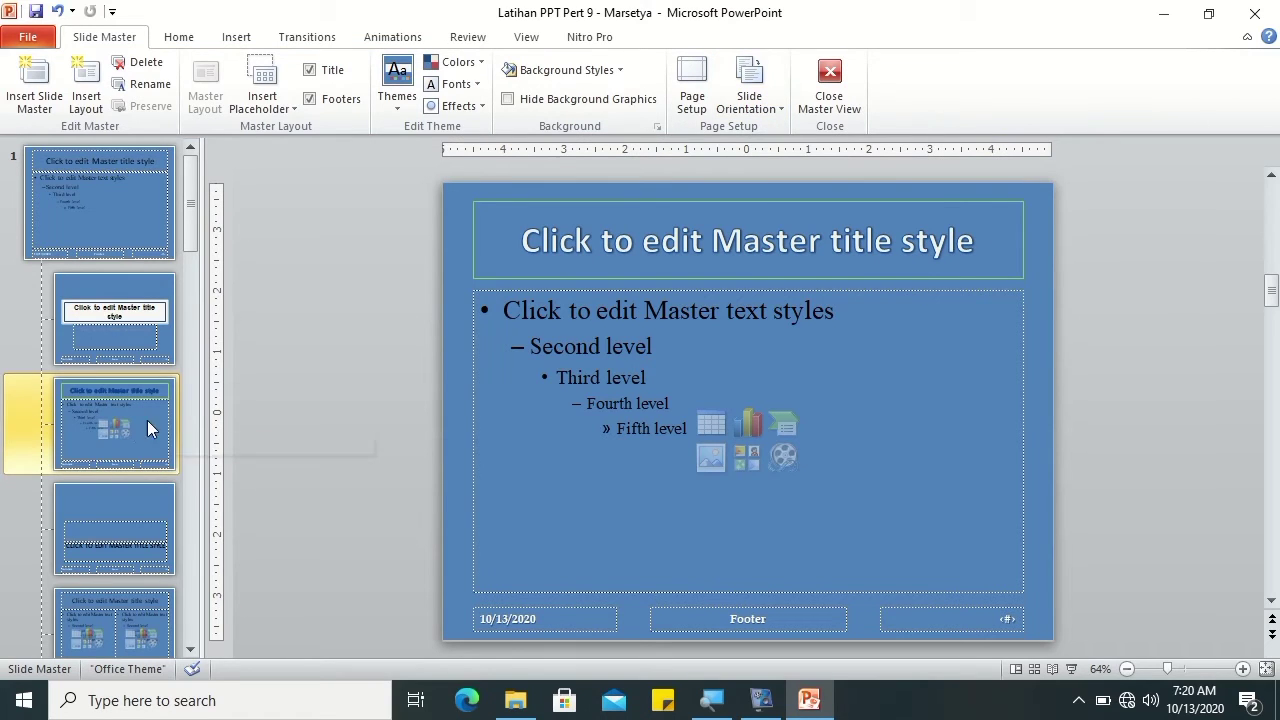
Step: Close Master View and add a new Title and Content slide
click(849, 83)
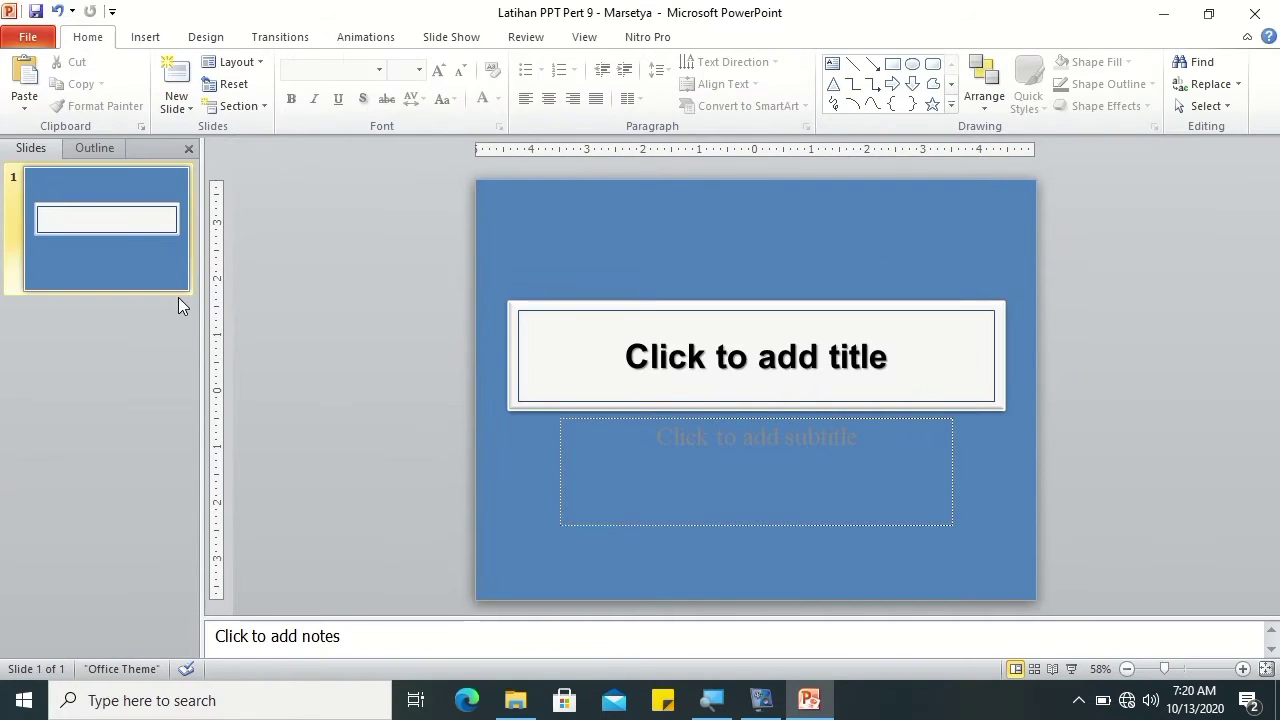
right_click(148, 325)
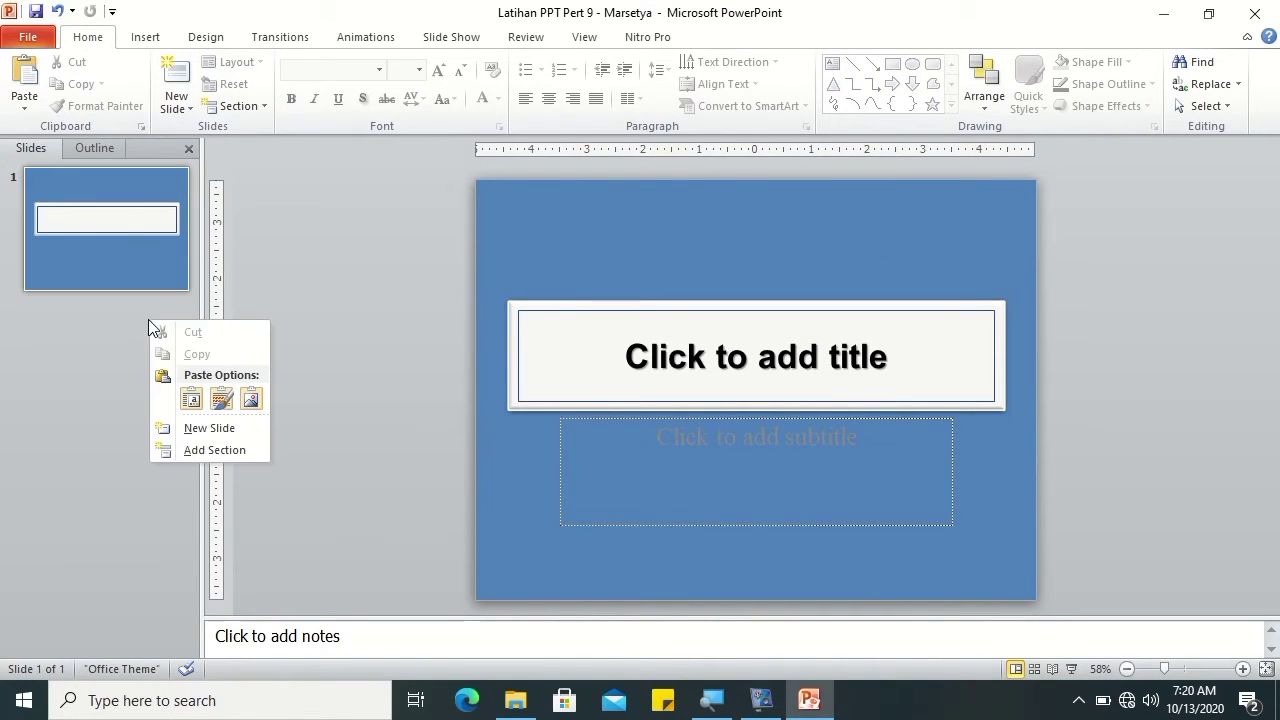
click(112, 332)
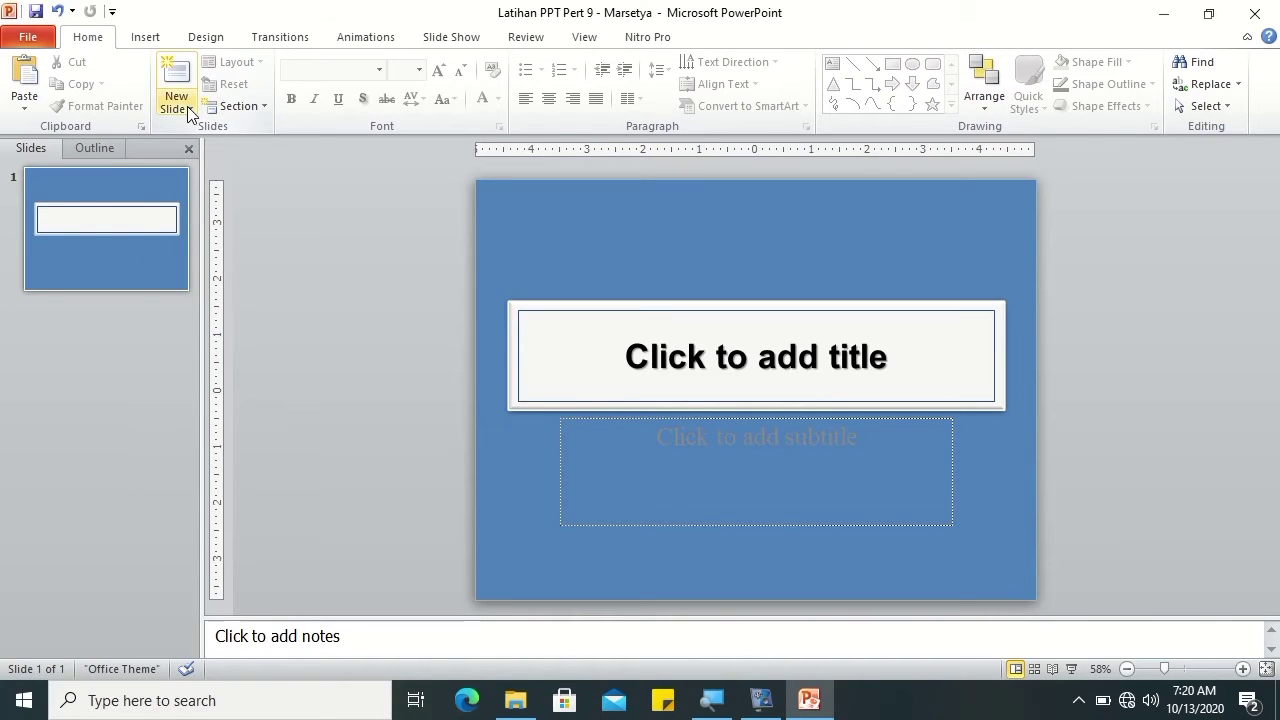
click(188, 110)
click(335, 190)
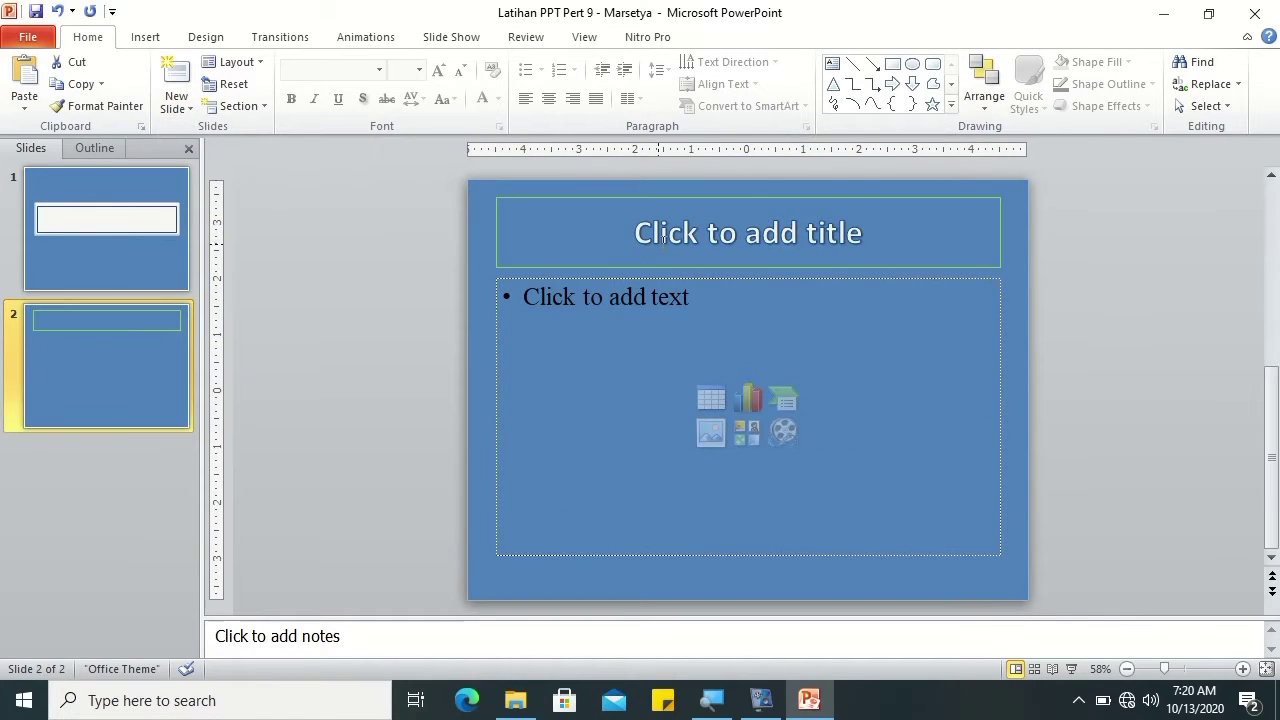
Step: Leave slide 2's title empty and switch back to slide 1
click(663, 238)
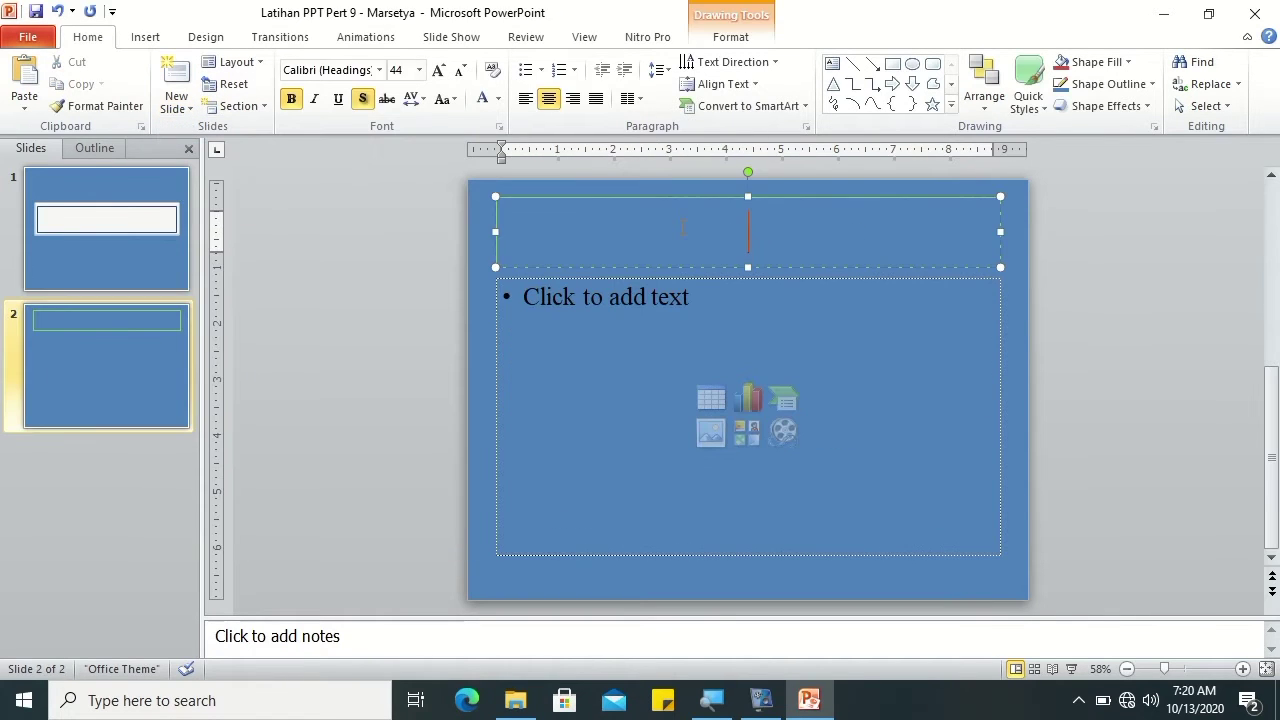
click(304, 253)
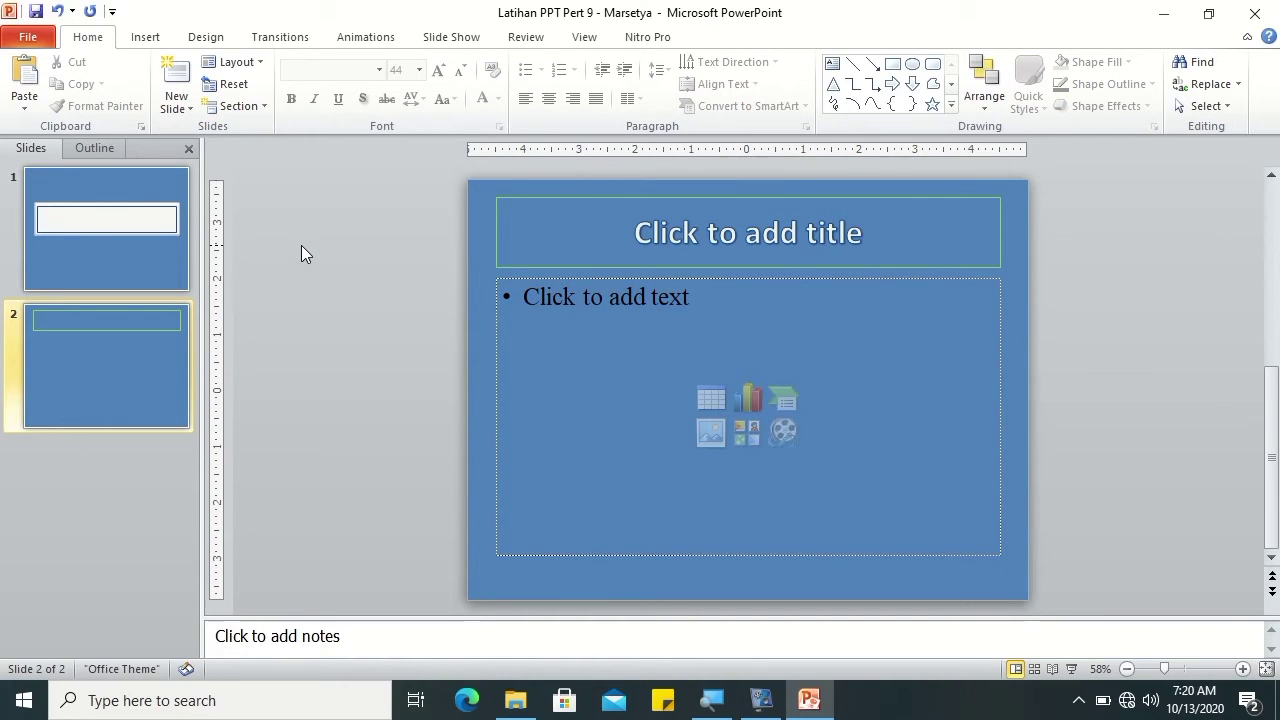
click(153, 221)
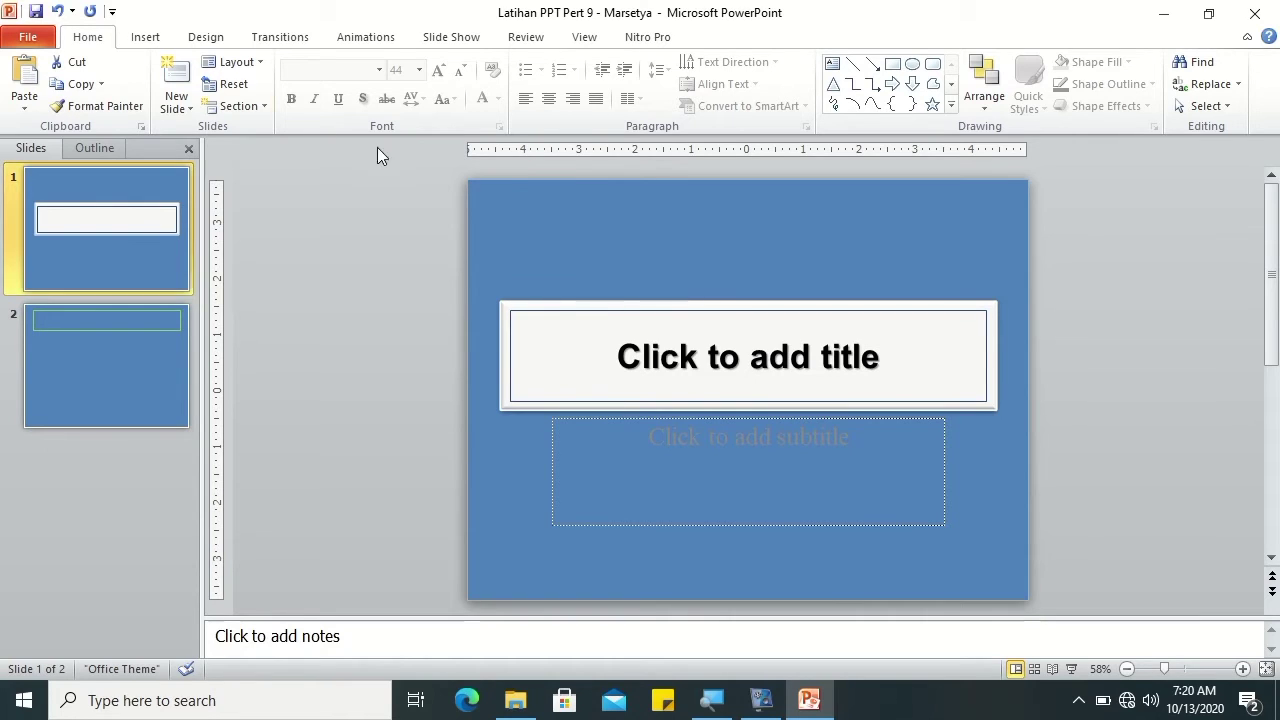
Step: Type 'Presentation' into slide 1's title placeholder, leaving the subtitle empty
click(668, 383)
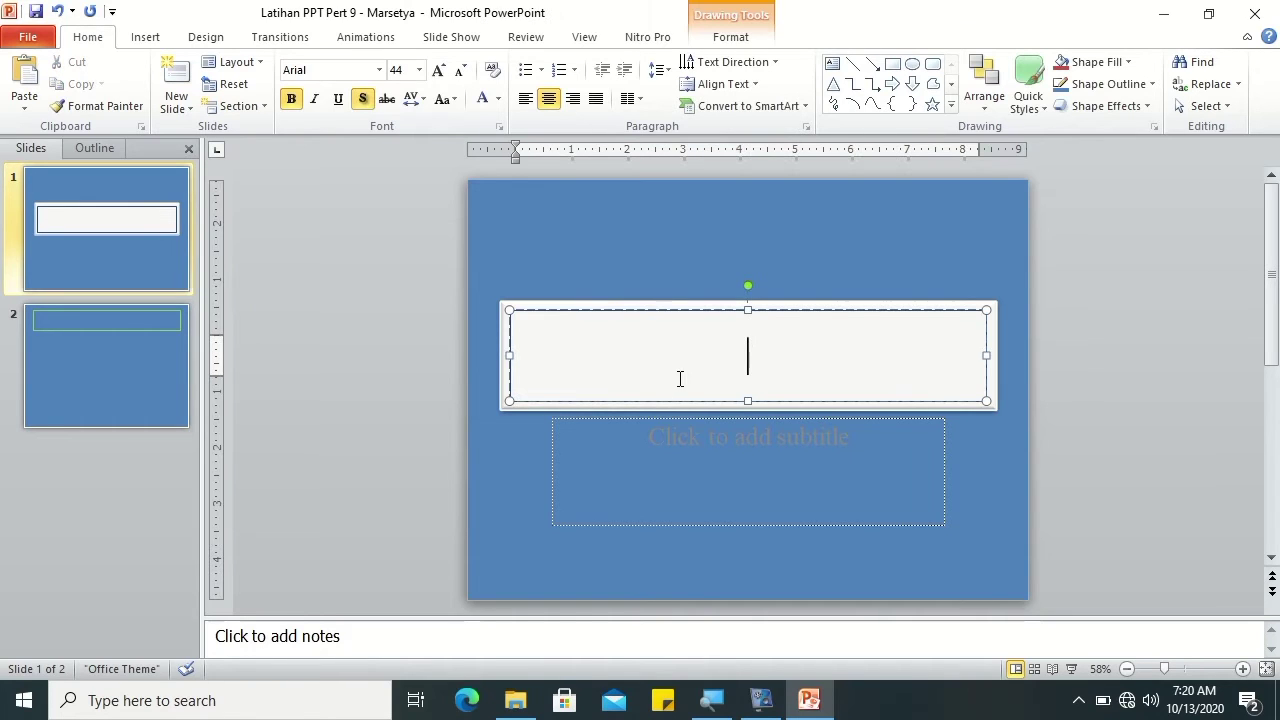
text(Presentation)
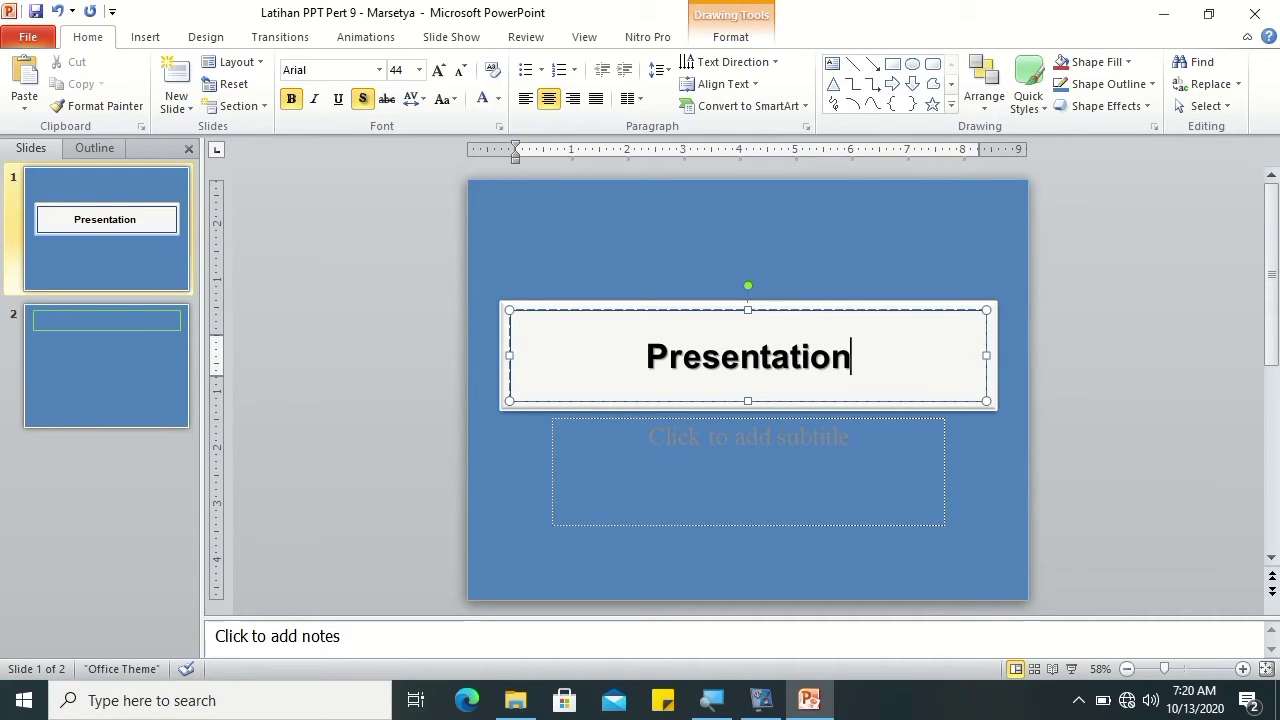
click(648, 462)
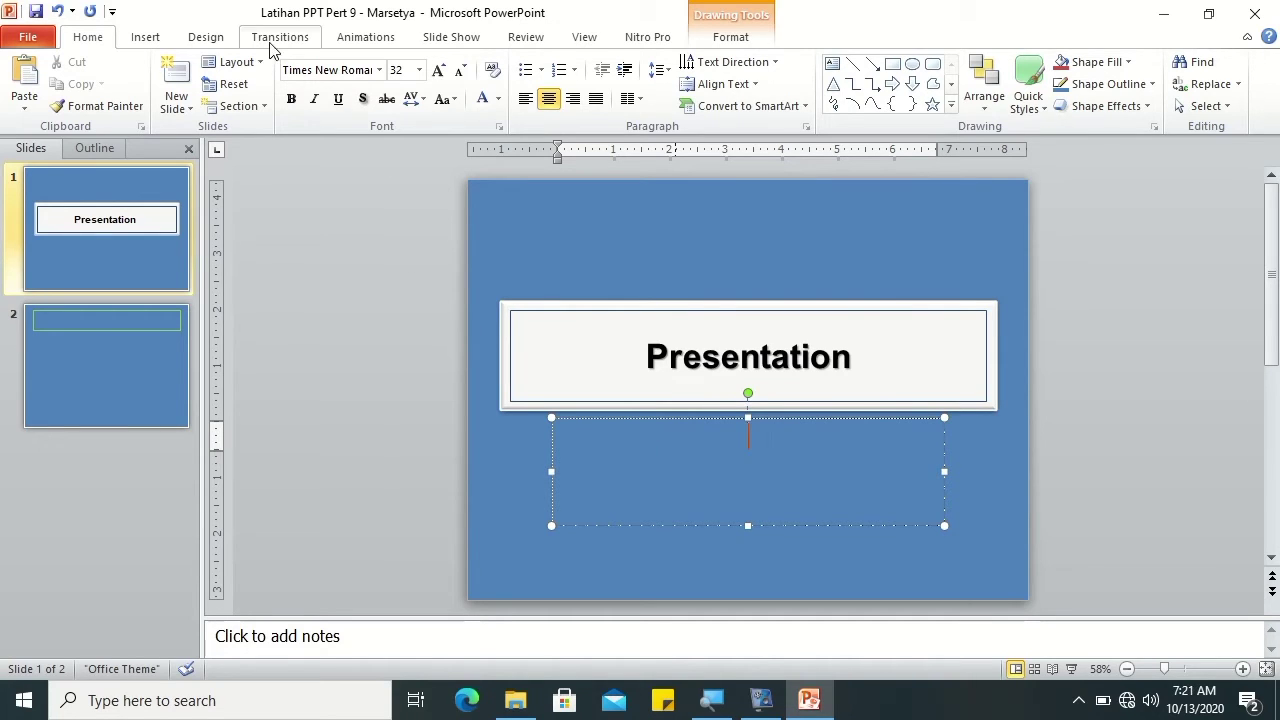
click(584, 38)
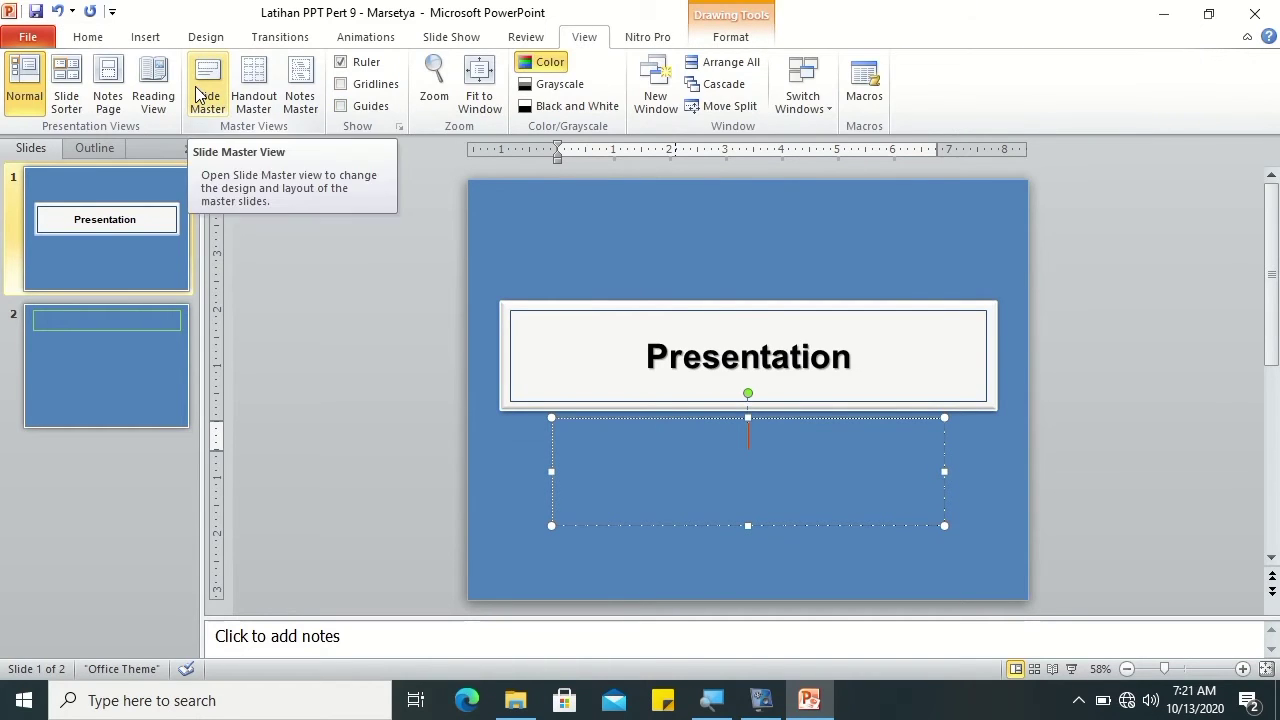
Step: In Slide Master, make the Title Slide layout's subtitle text white, bold and shadowed
click(205, 97)
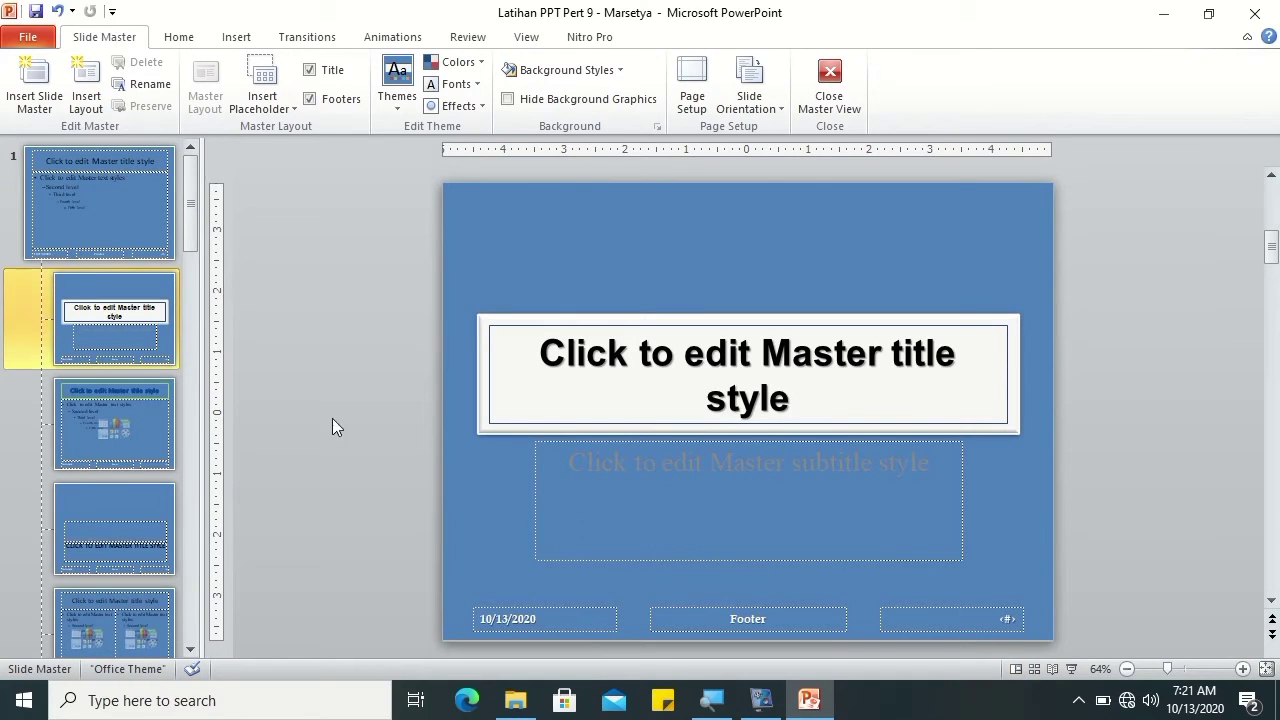
click(576, 441)
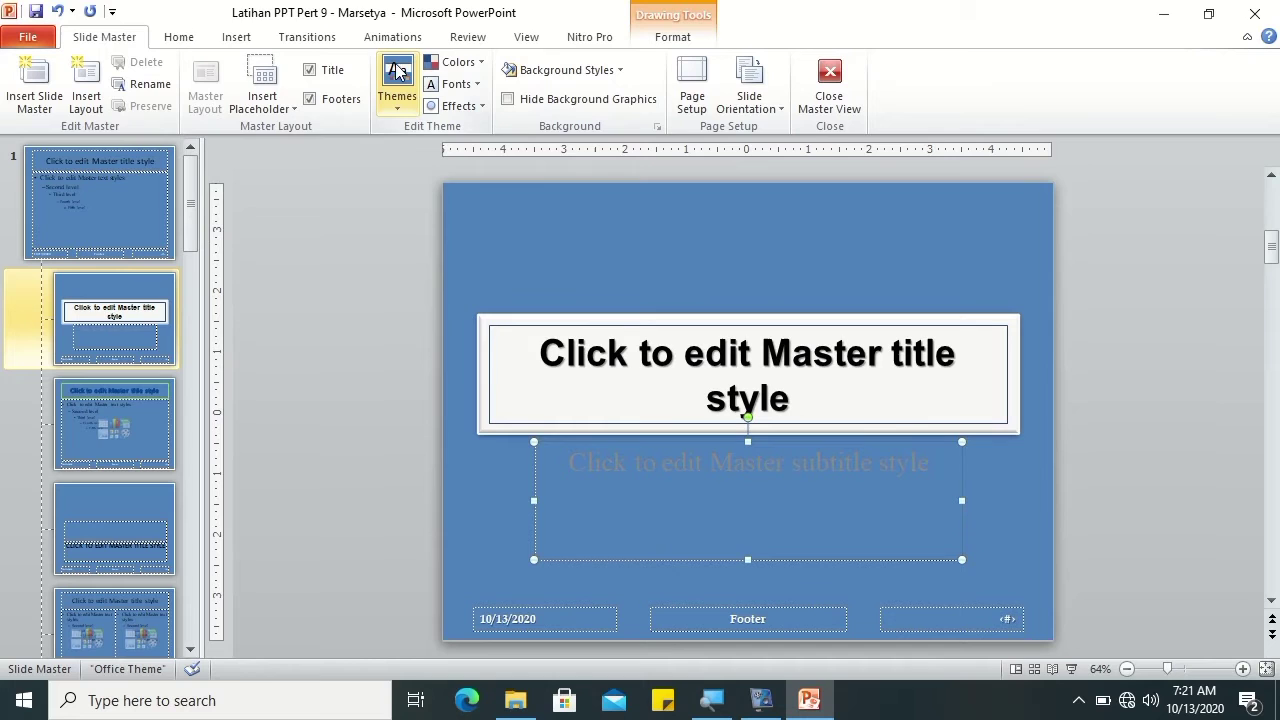
click(177, 40)
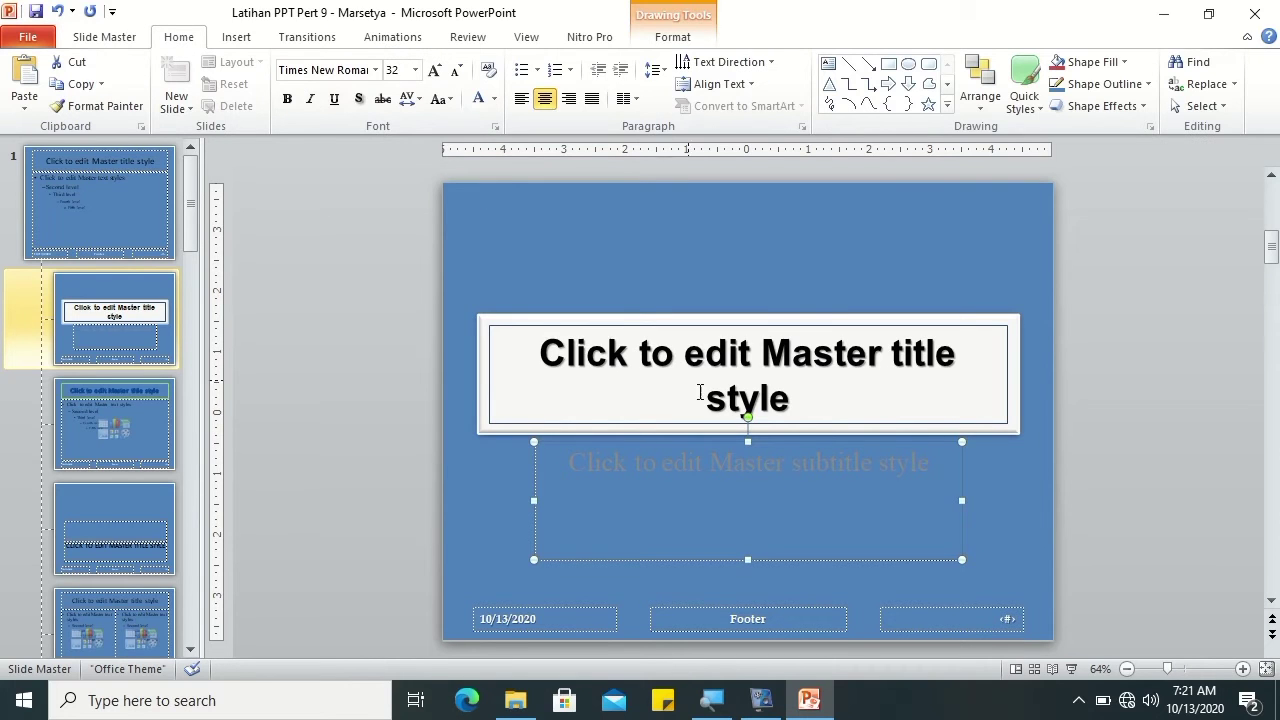
triple_click(744, 459)
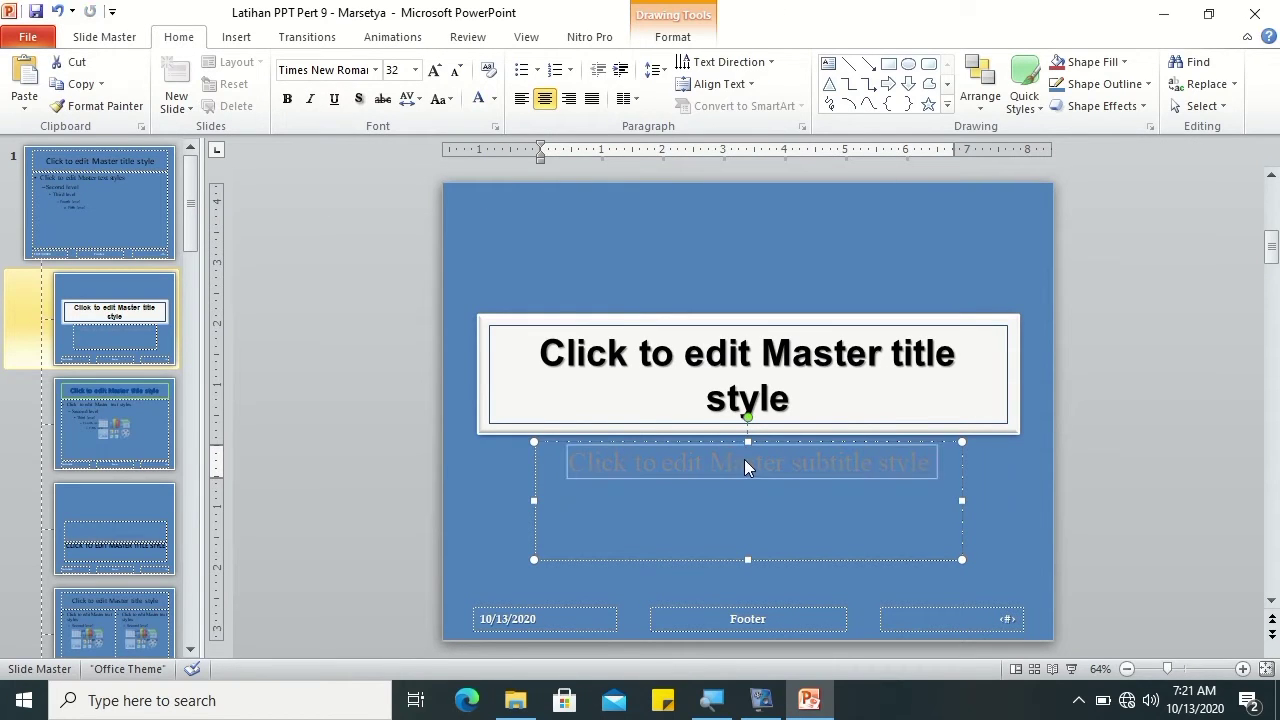
click(494, 99)
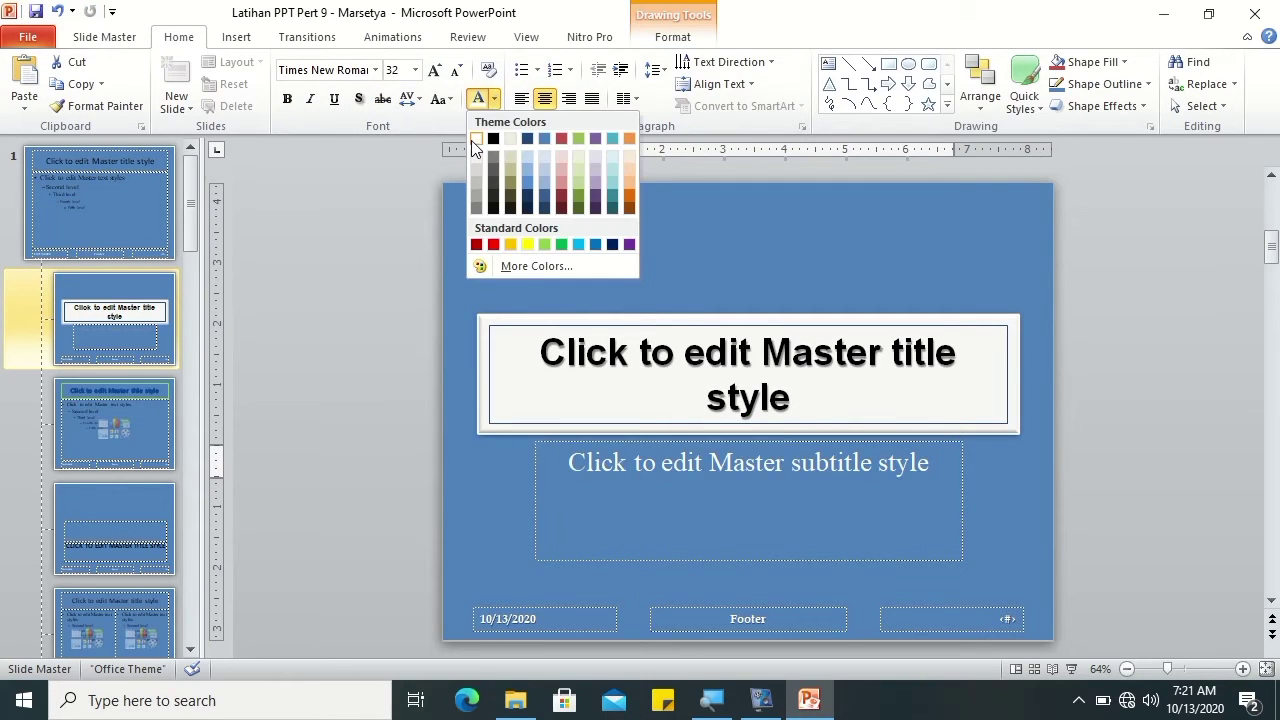
click(476, 139)
click(287, 99)
click(359, 99)
Step: Apply a soft preset shape effect and a light blue outline to the subtitle box
click(670, 37)
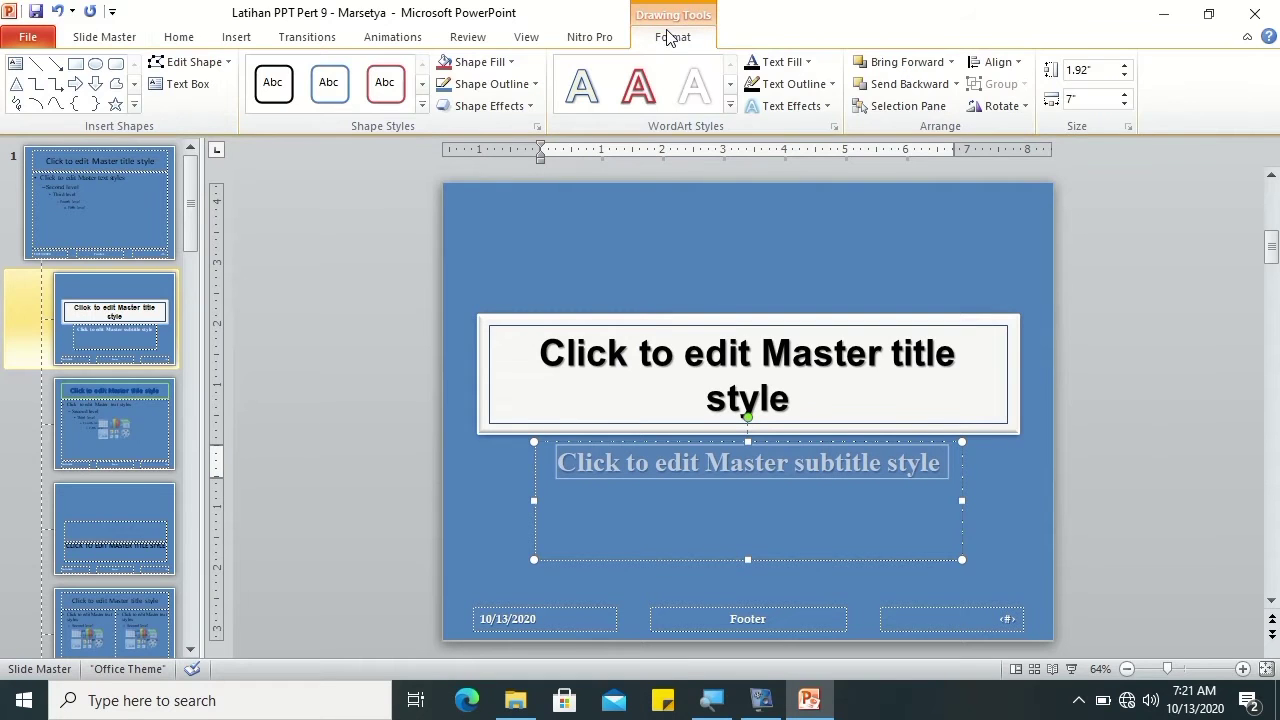
click(529, 105)
mouse_move(517, 145)
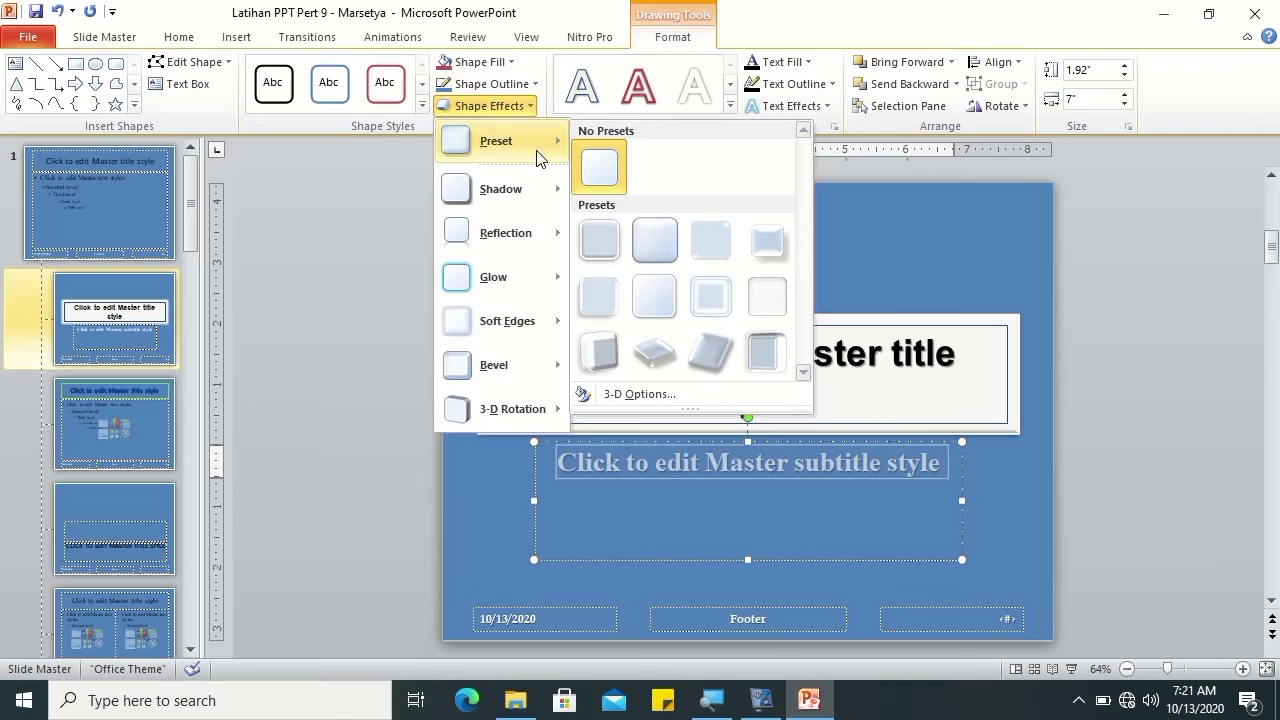
click(788, 257)
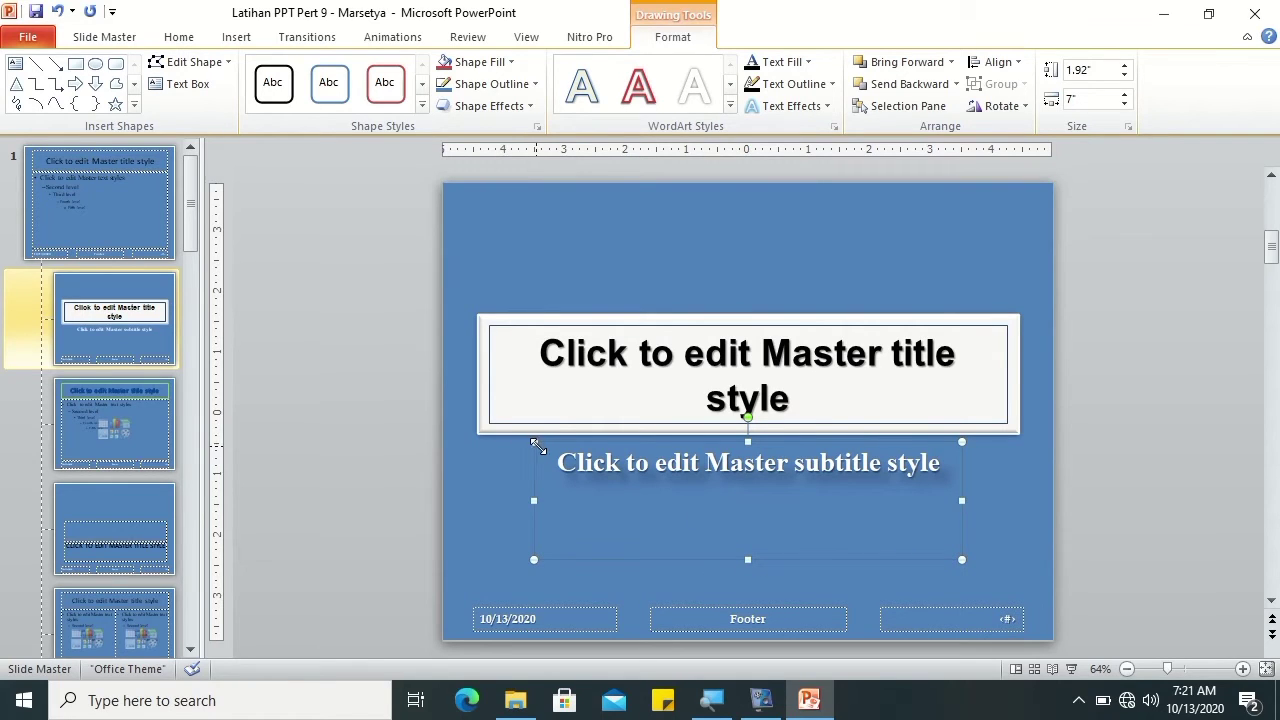
click(514, 64)
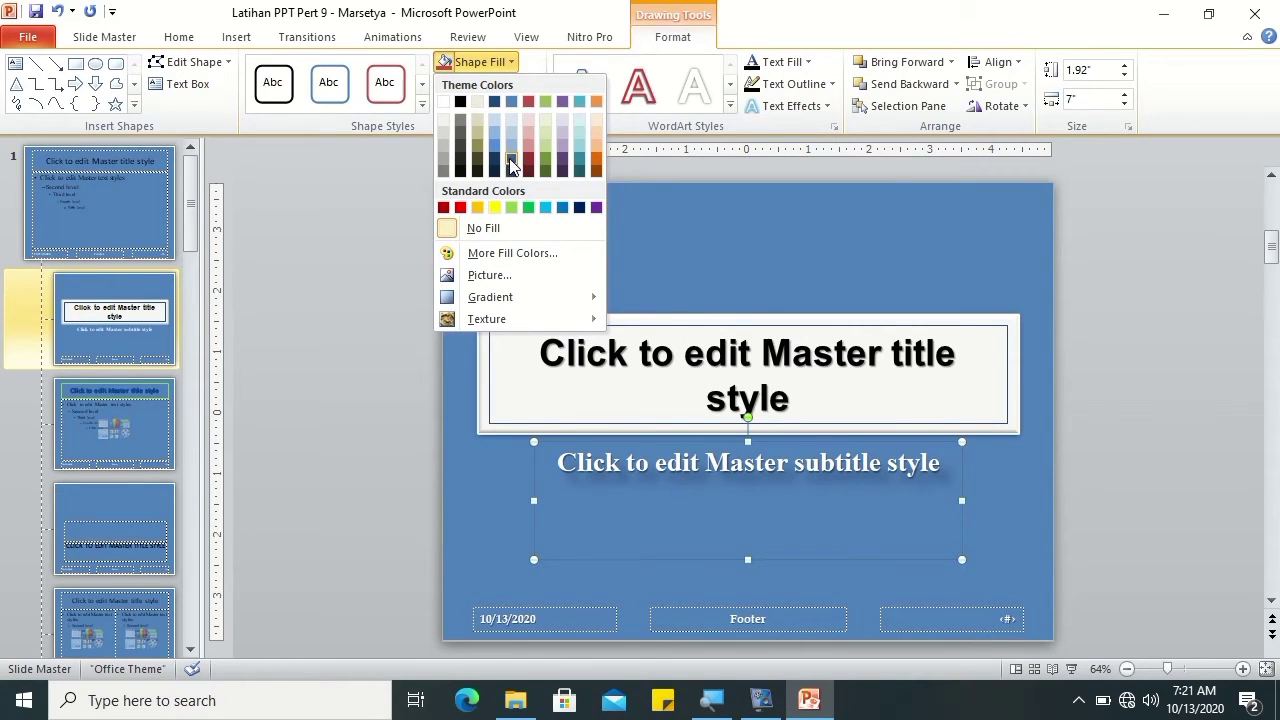
click(480, 62)
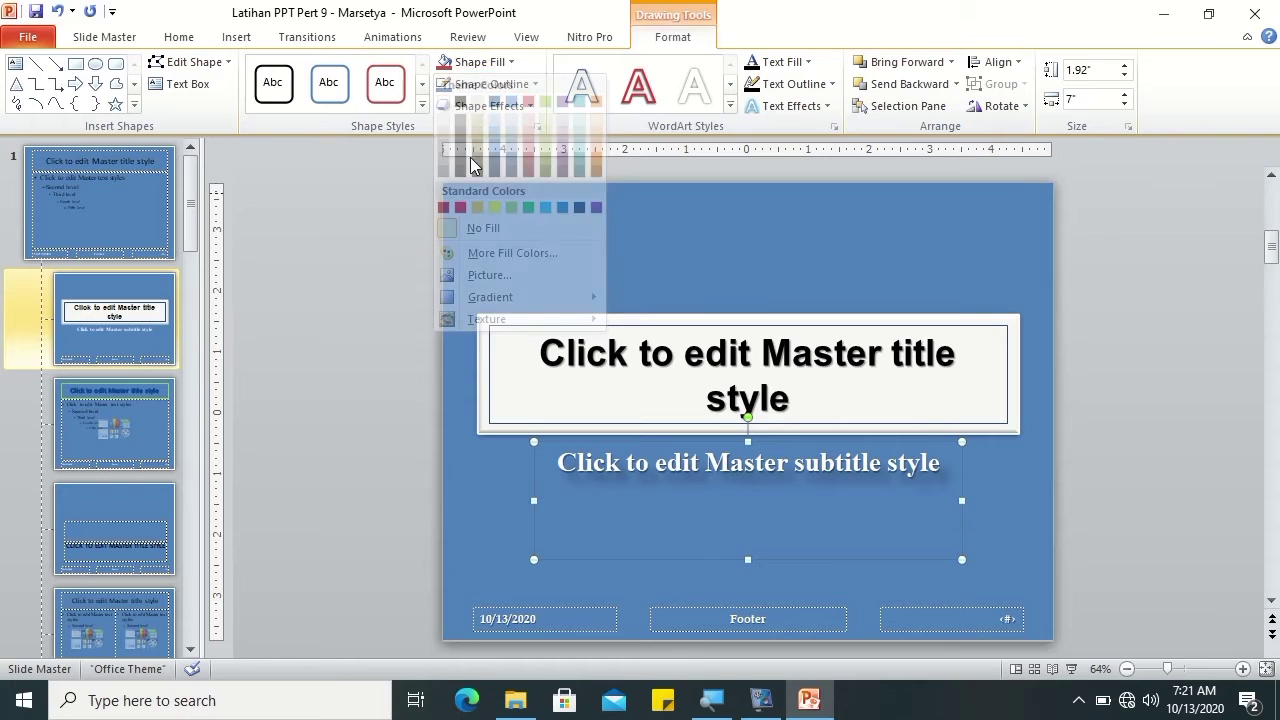
click(535, 84)
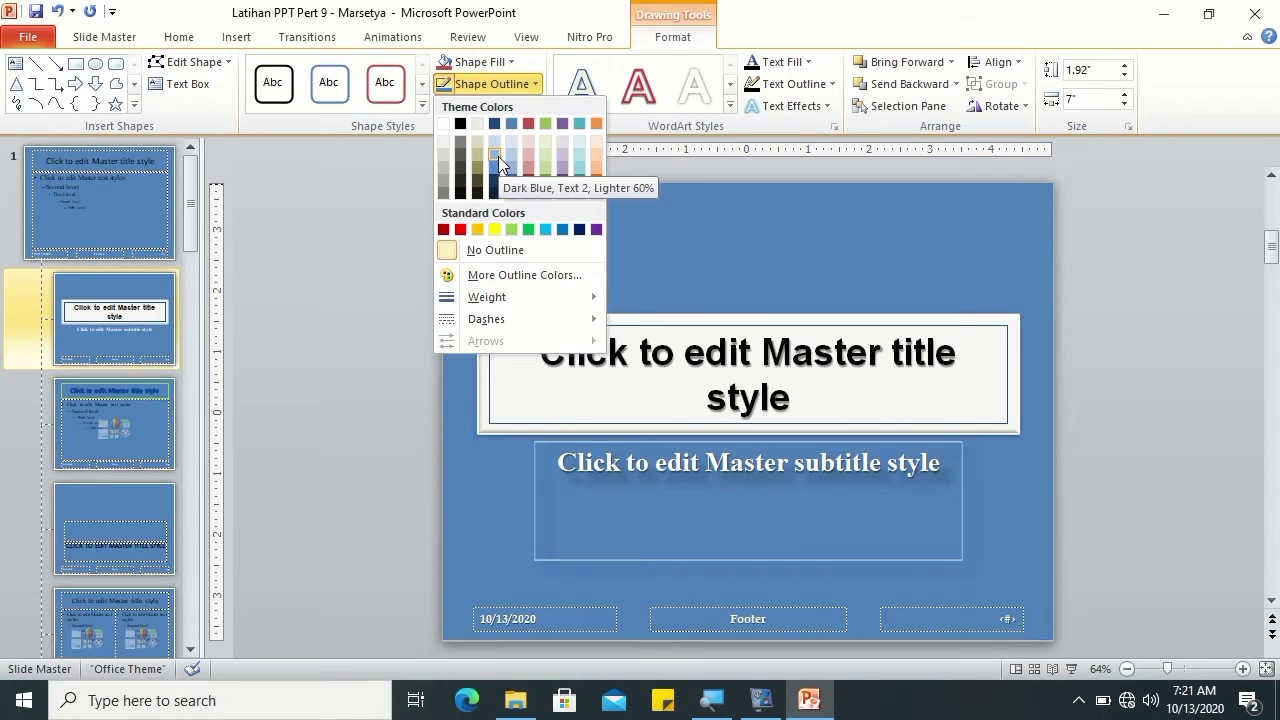
click(548, 234)
click(419, 445)
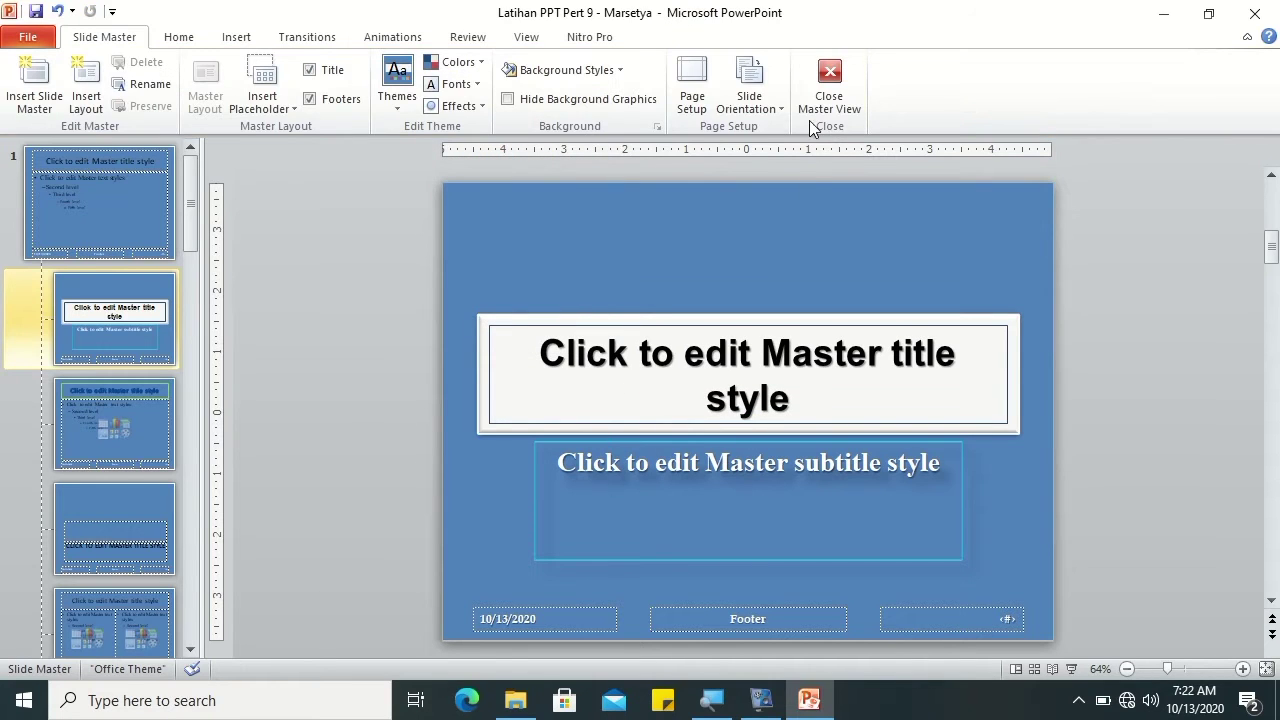
Step: Back on slide 1, type the author's name into the subtitle placeholder
click(826, 92)
click(721, 430)
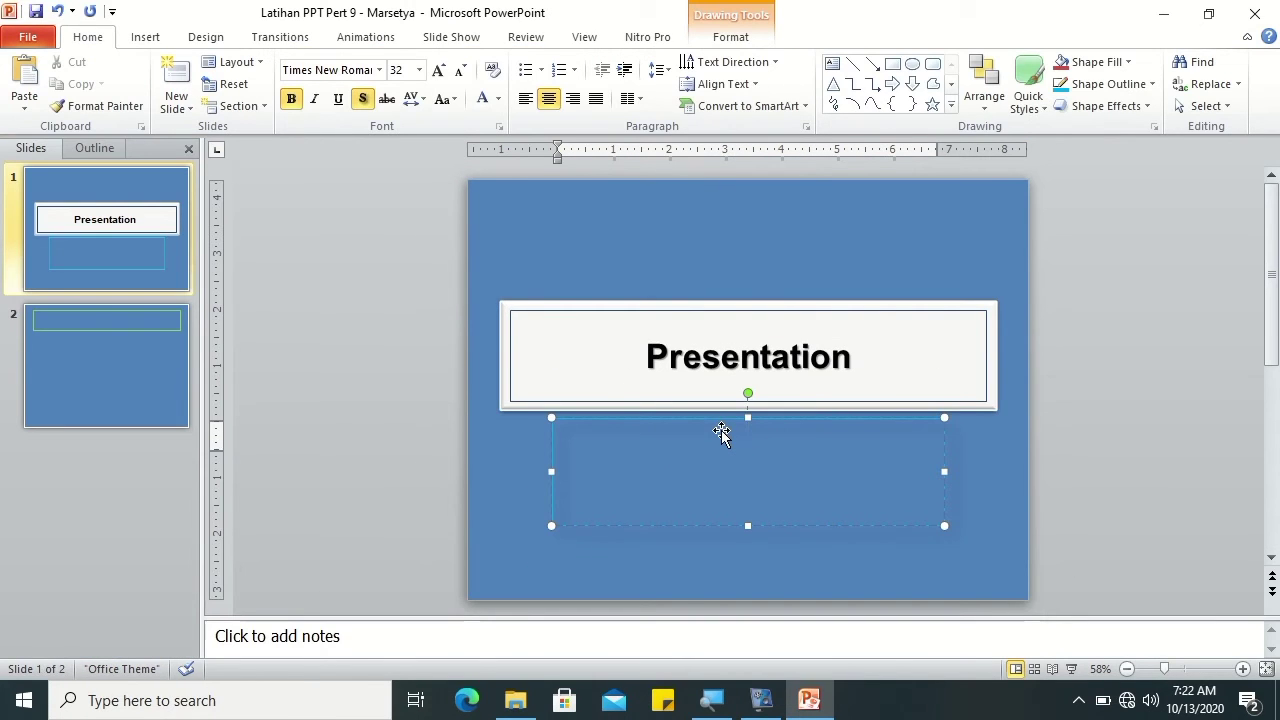
text(Mar)
text(setya)
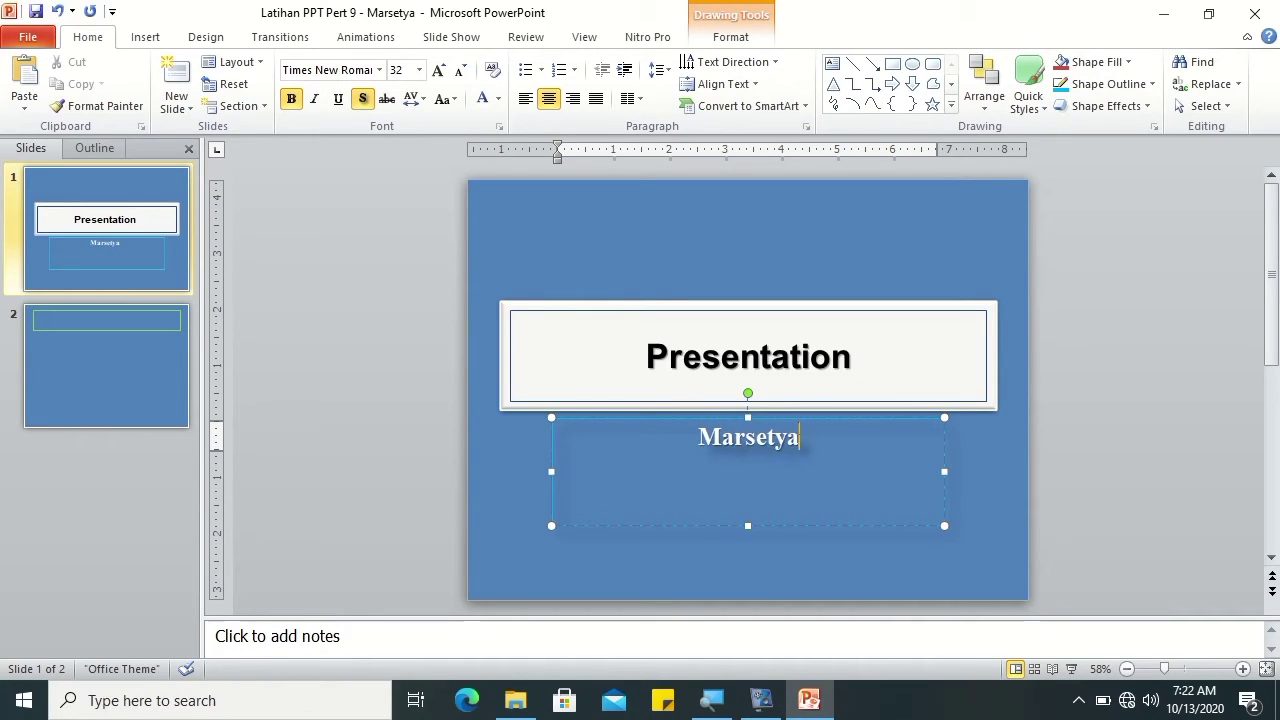
click(344, 379)
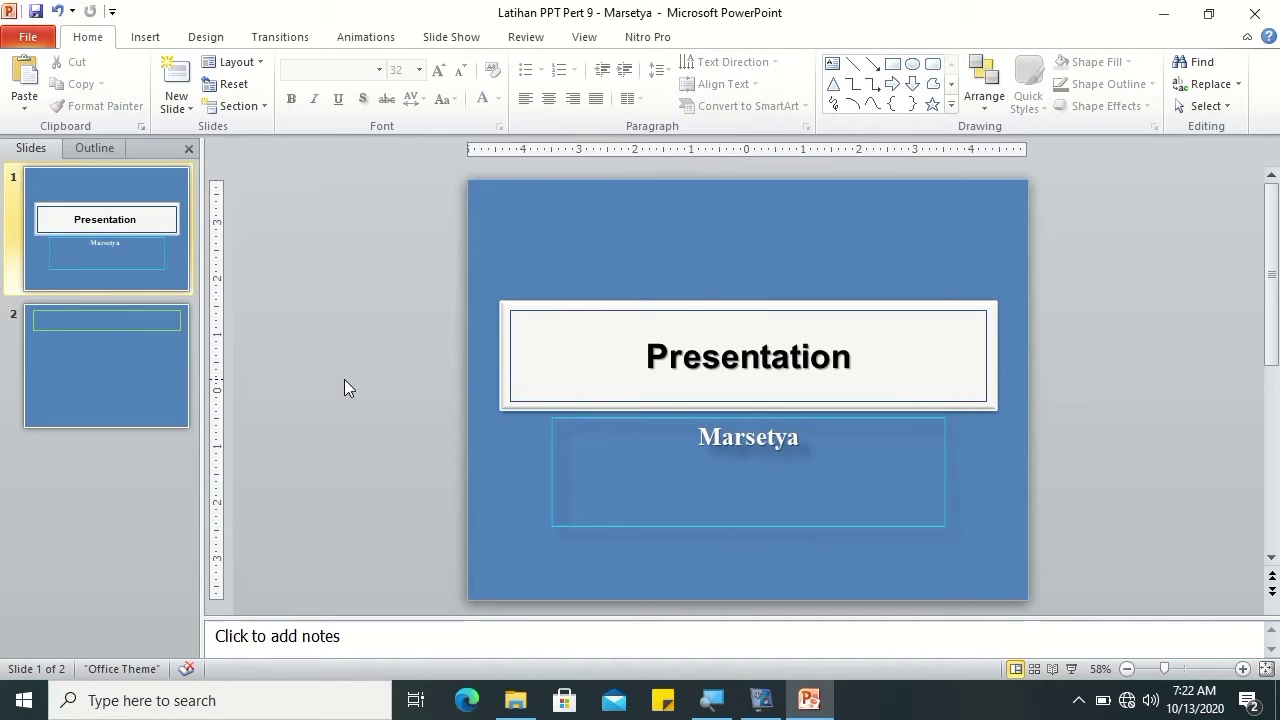
Step: Reopen Slide Master view without adding a new slide
click(190, 107)
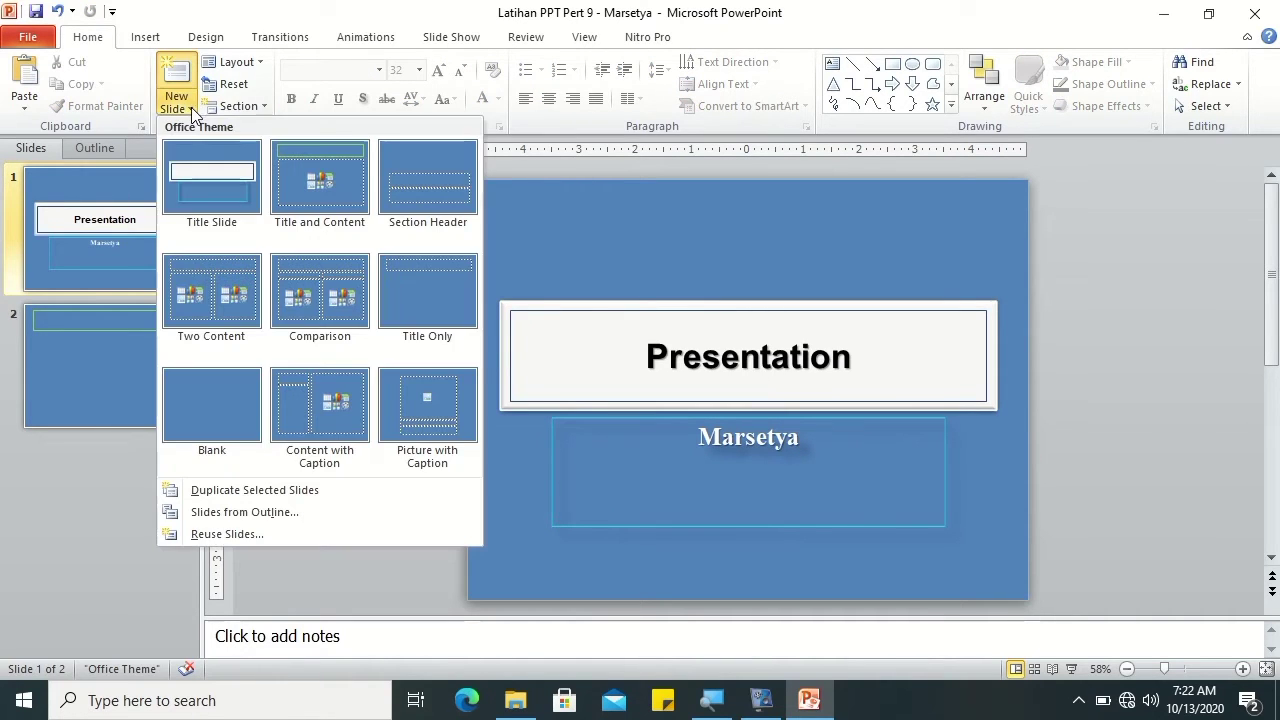
click(59, 479)
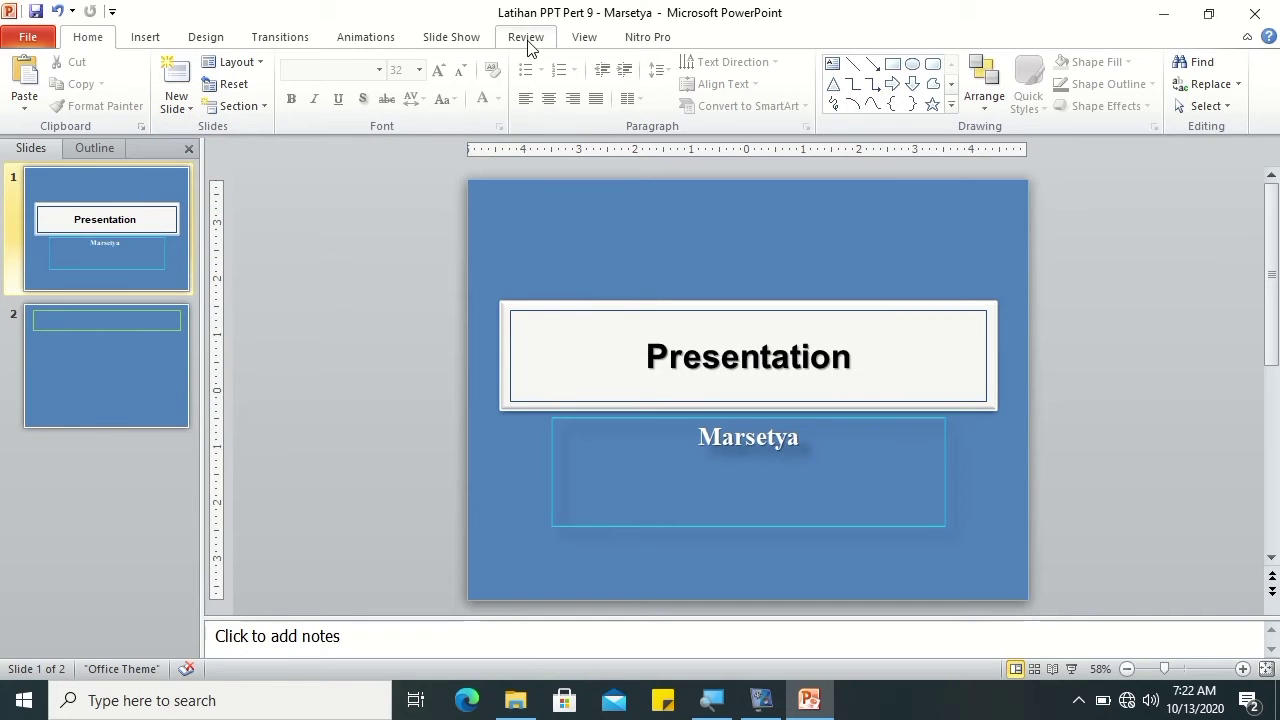
click(578, 42)
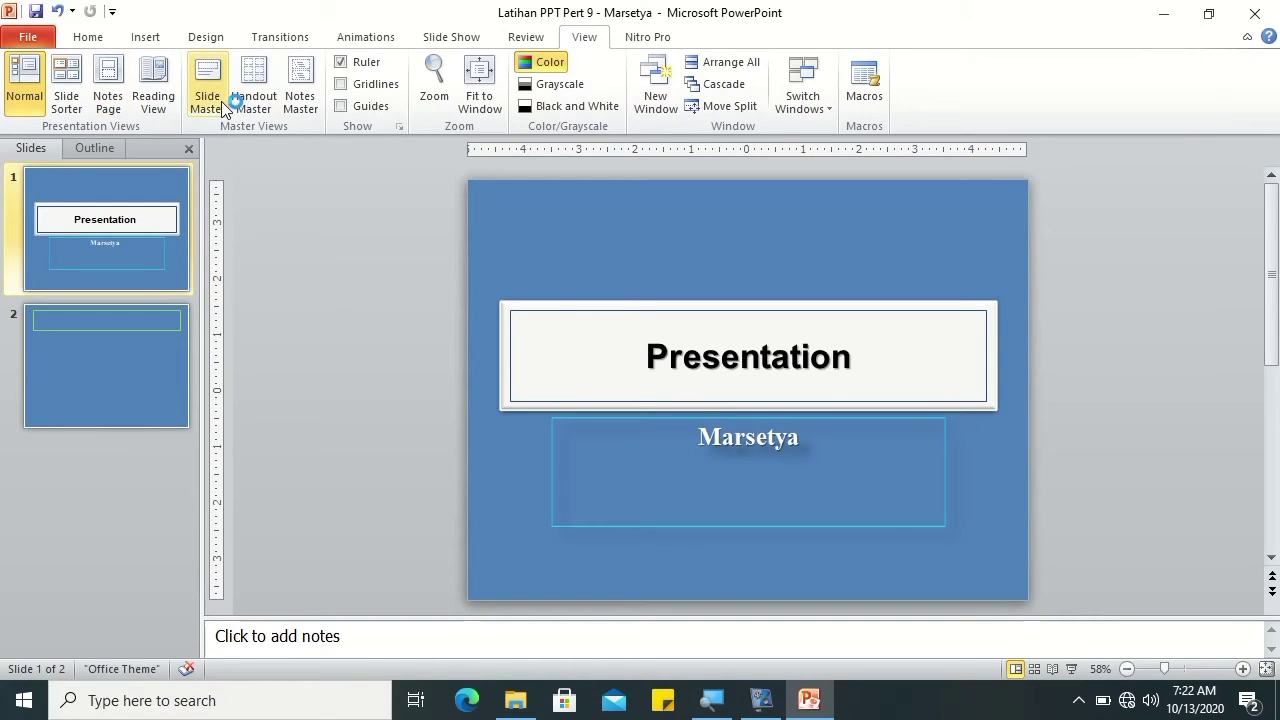
click(208, 100)
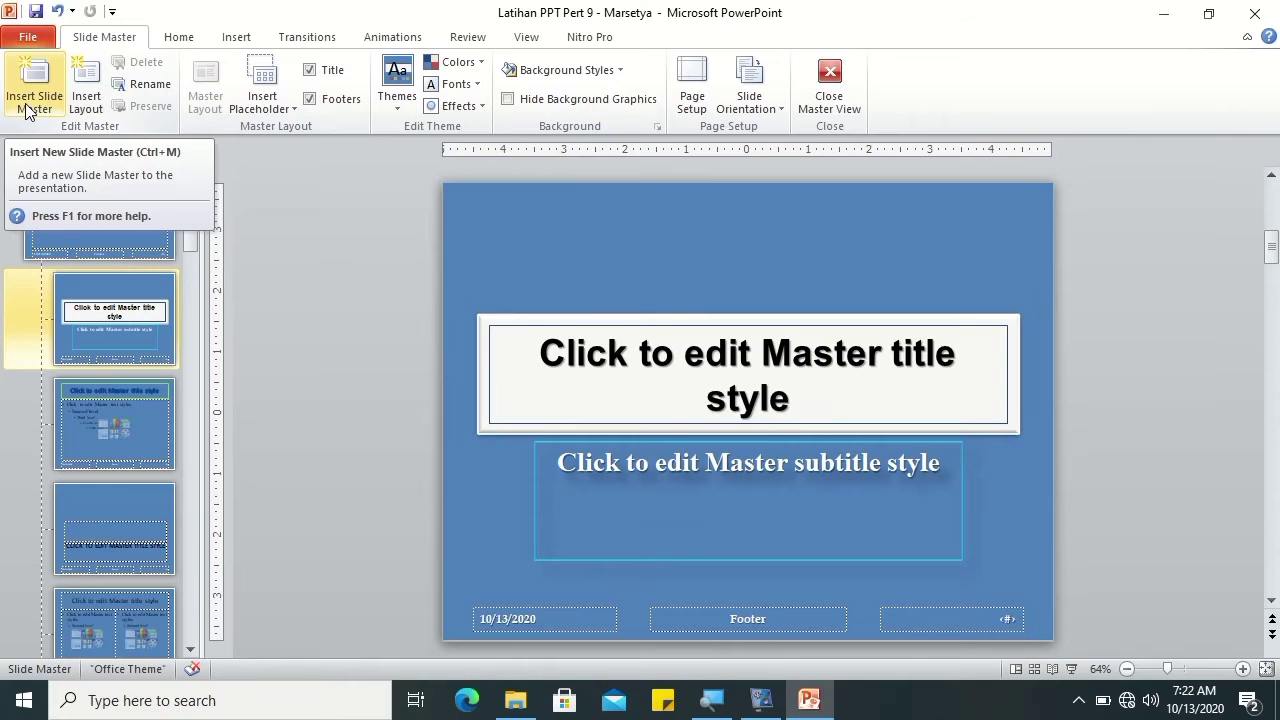
Step: Insert a second slide master and select it in the thumbnail pane
click(28, 106)
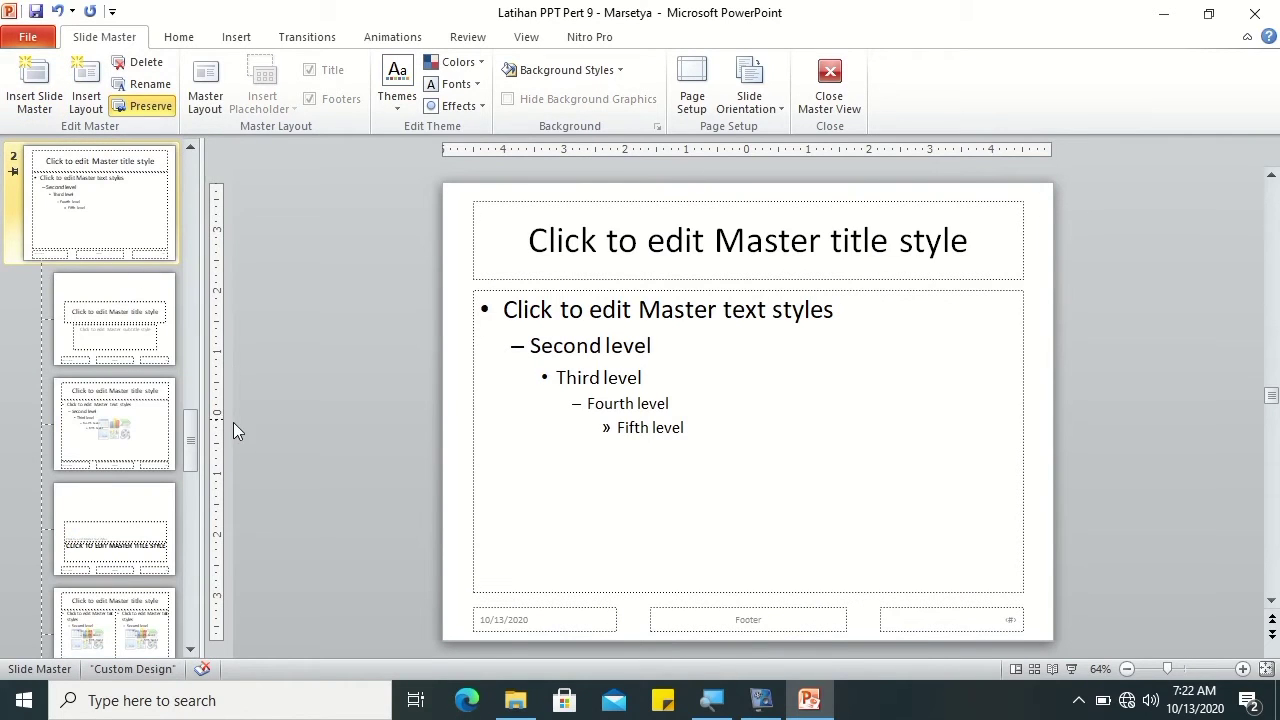
mouse_move(190, 434)
mouse_down()
mouse_move(165, 178)
mouse_move(190, 610)
mouse_up()
click(80, 240)
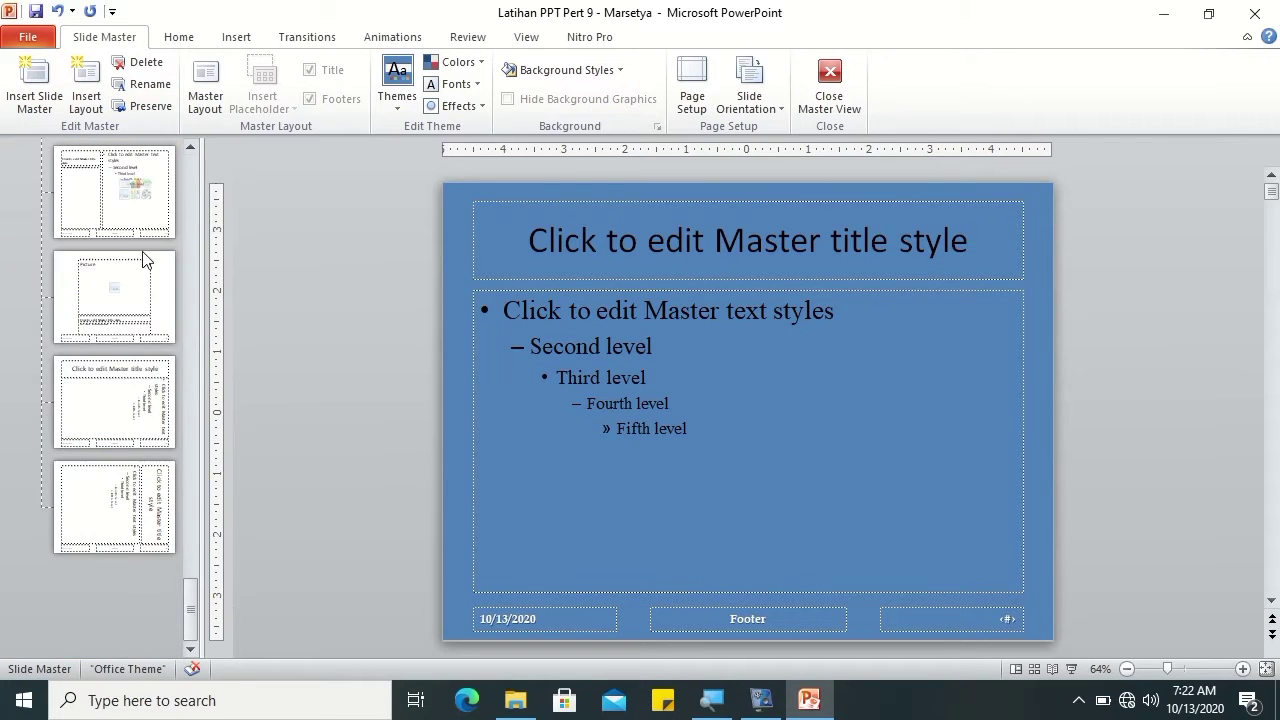
mouse_move(195, 594)
mouse_down()
mouse_move(193, 338)
mouse_move(195, 431)
mouse_up()
click(127, 277)
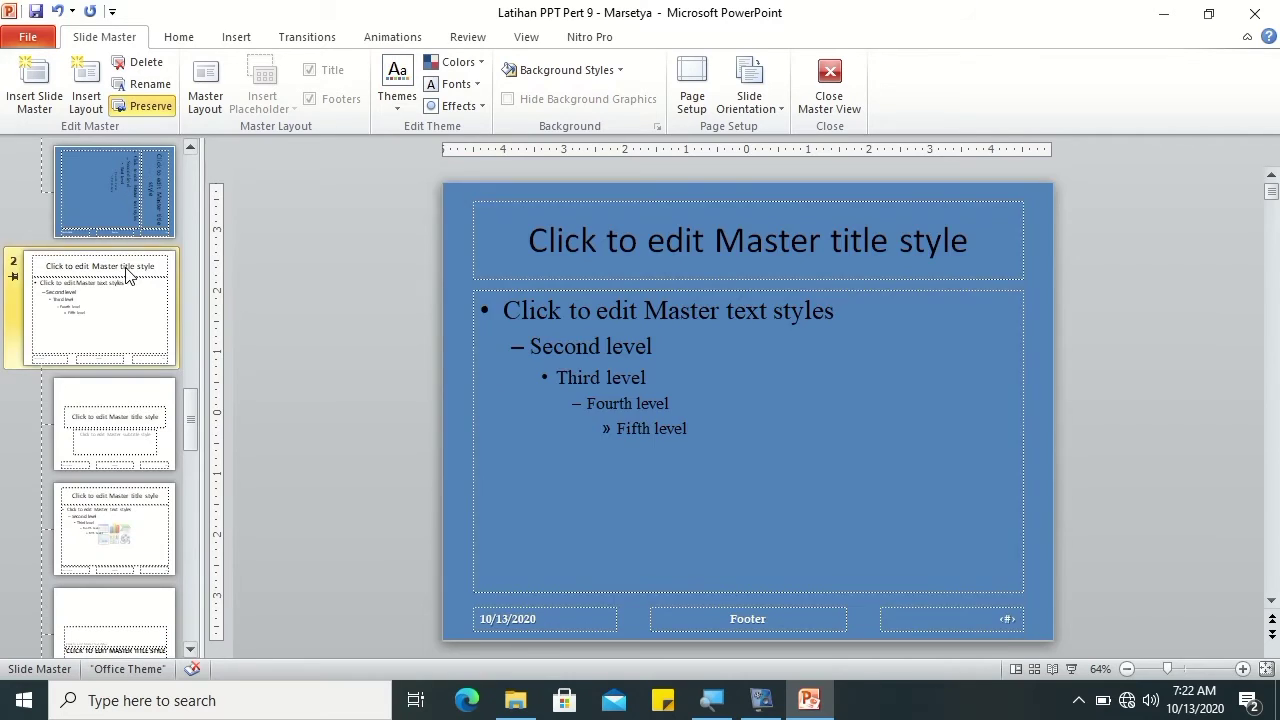
Step: Rename the new master to 'Custom Design 2' and close Master View
click(150, 84)
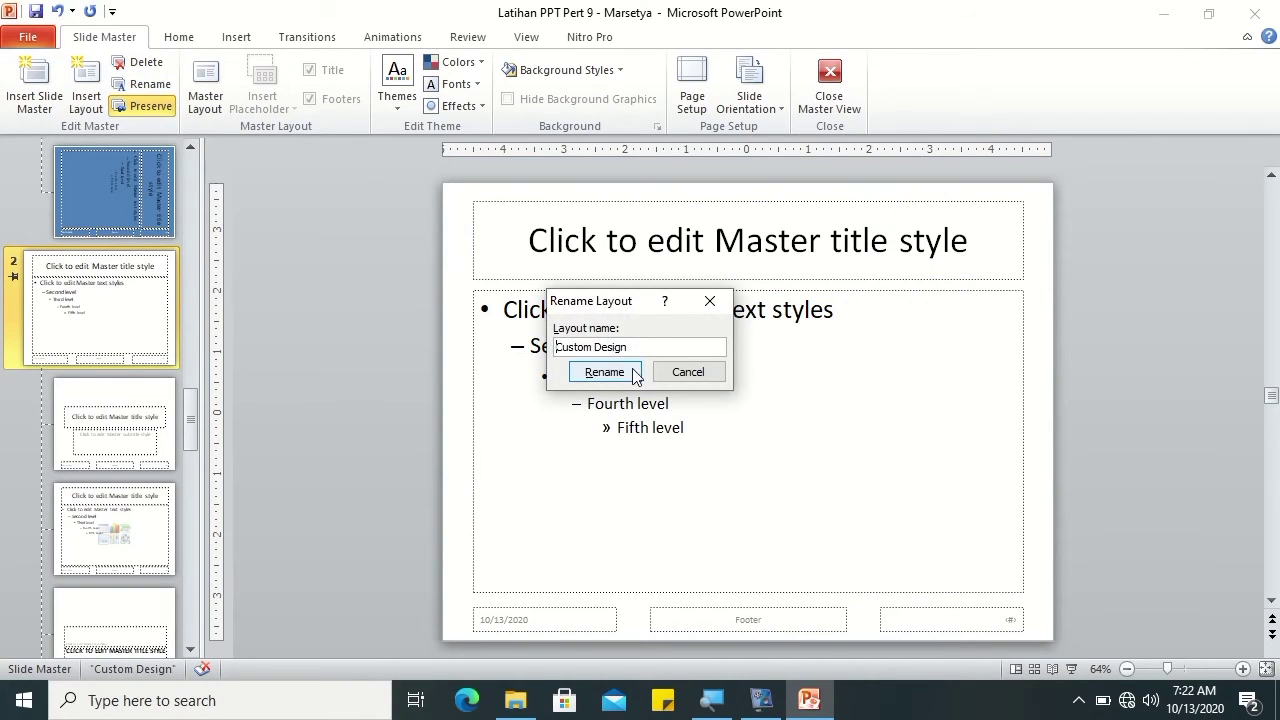
drag(645, 347, 575, 338)
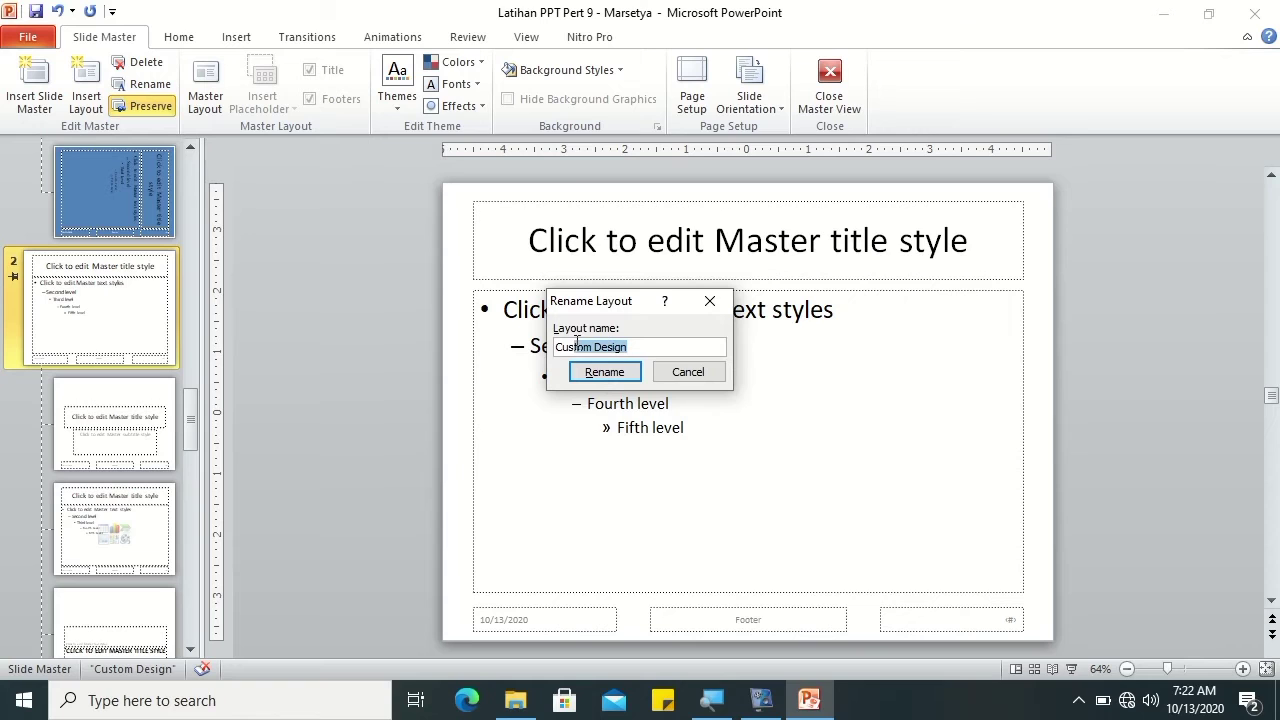
click(672, 371)
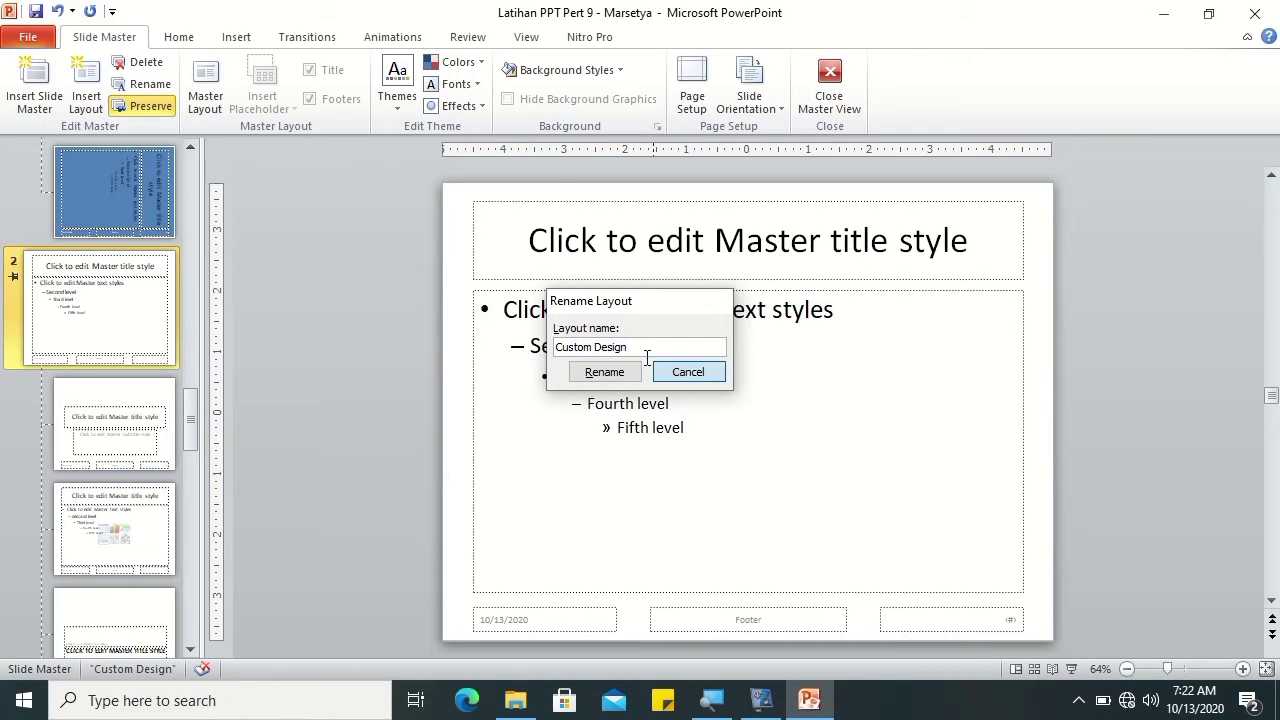
click(141, 88)
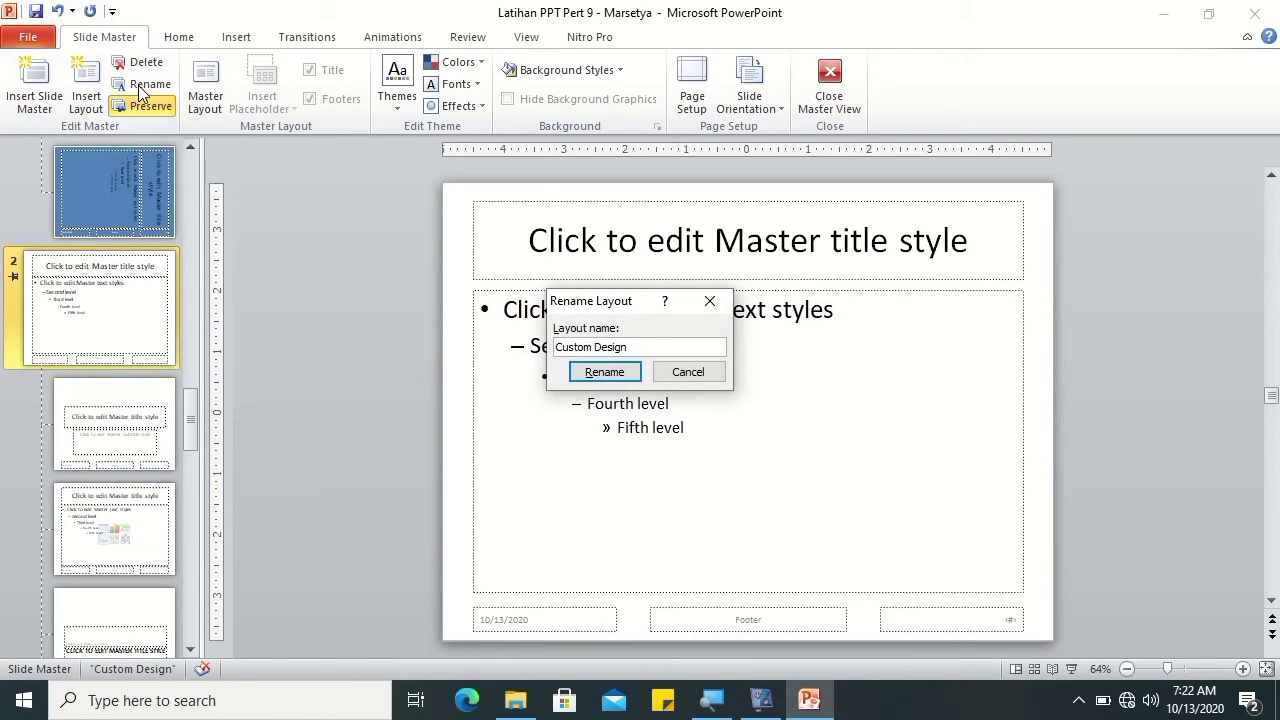
mouse_move(669, 347)
mouse_down()
mouse_move(579, 331)
mouse_move(543, 347)
mouse_up()
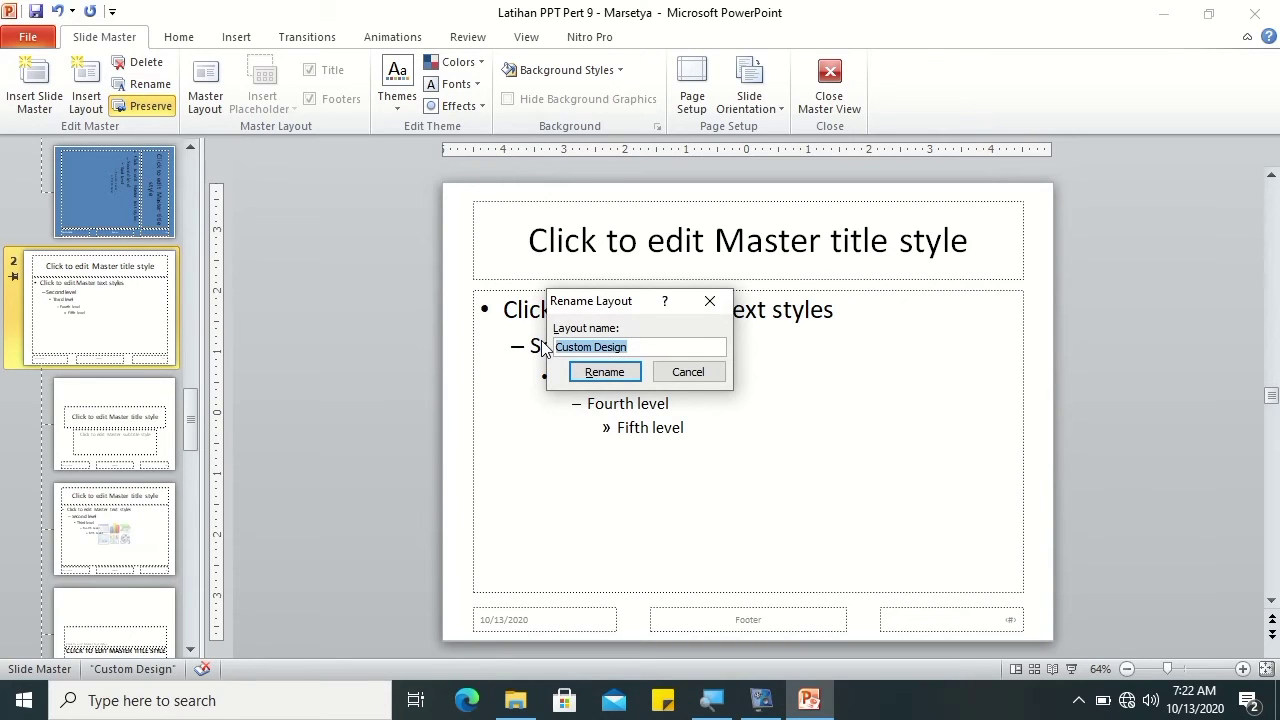
key(End)
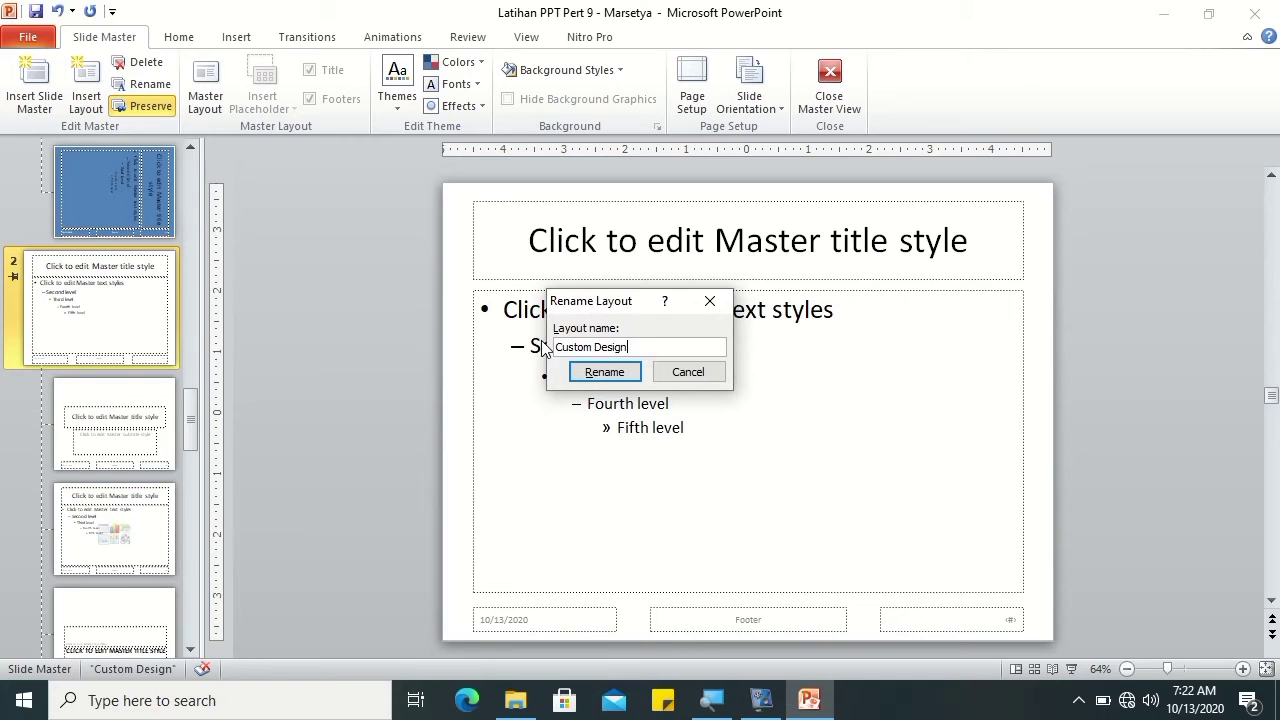
text( 2)
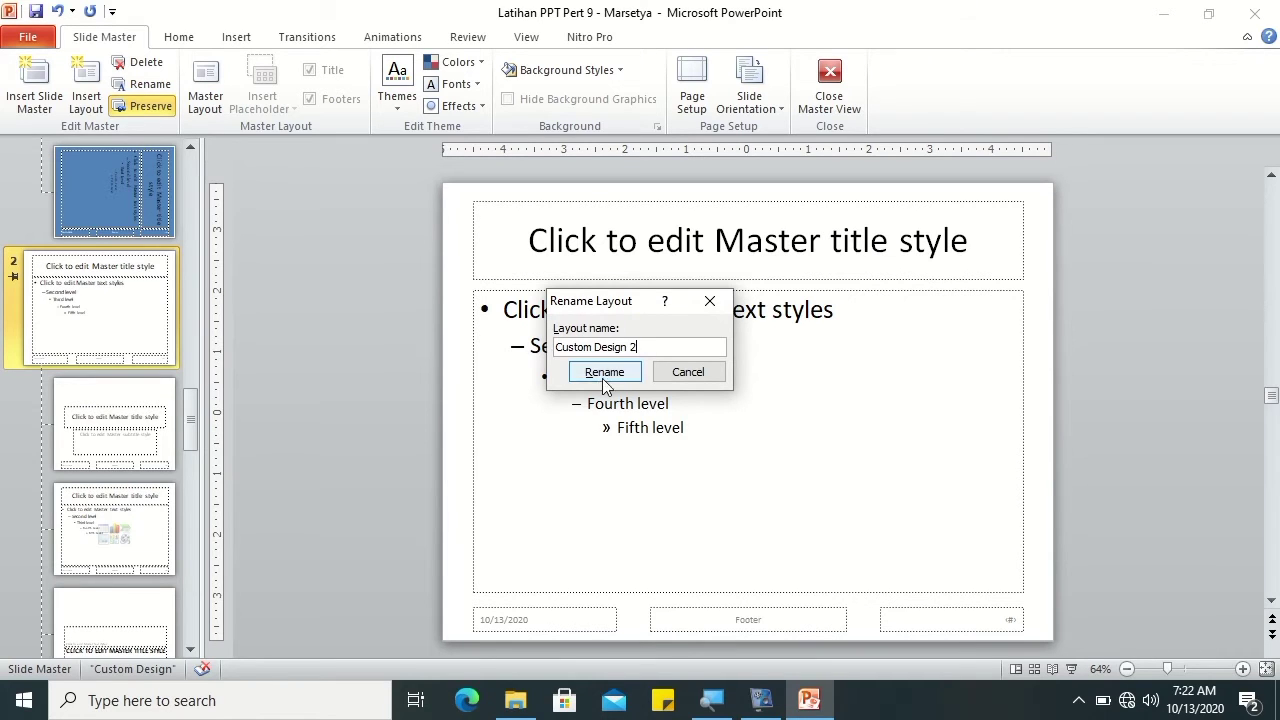
click(604, 372)
click(818, 110)
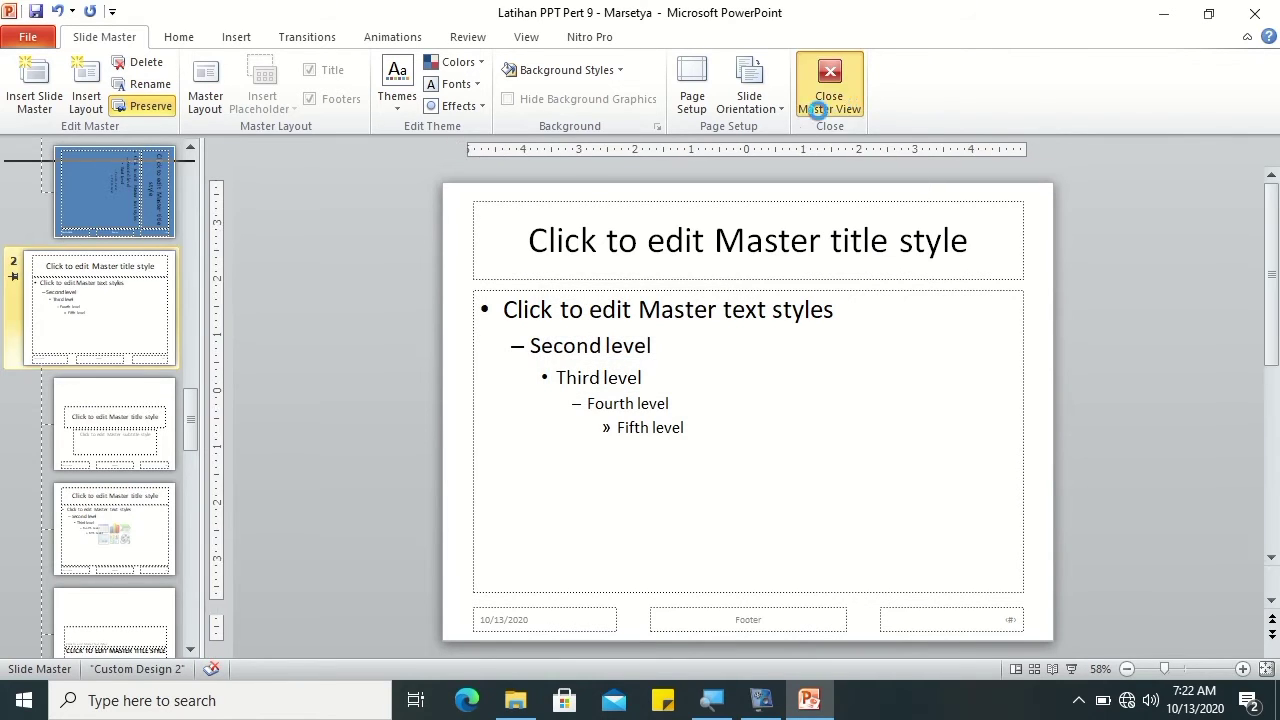
Step: Check which layouts the Layout gallery offers
click(258, 64)
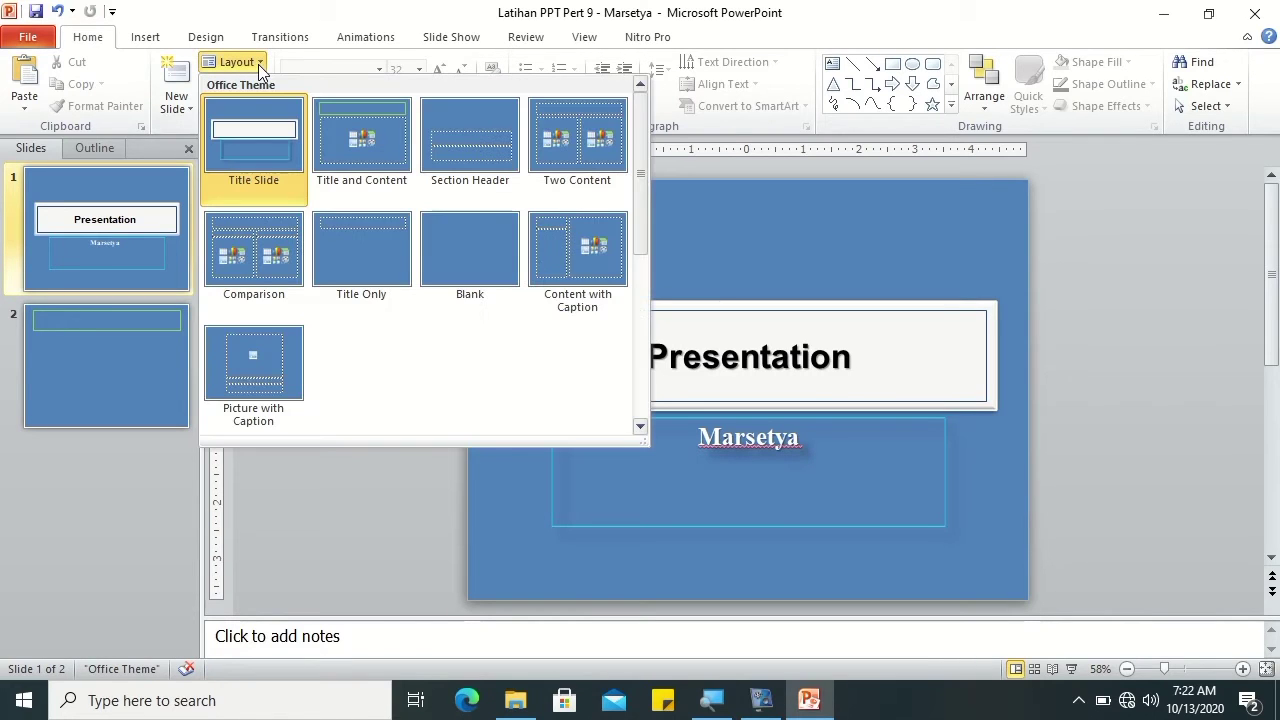
click(640, 366)
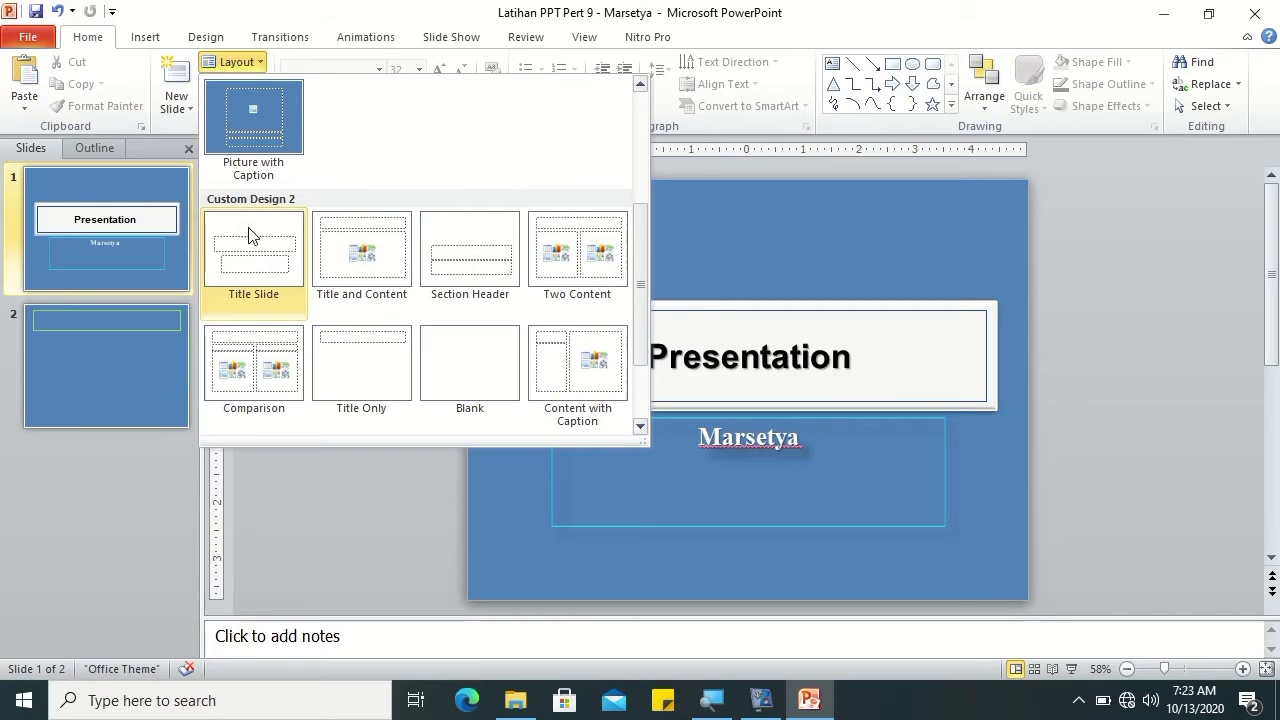
click(642, 127)
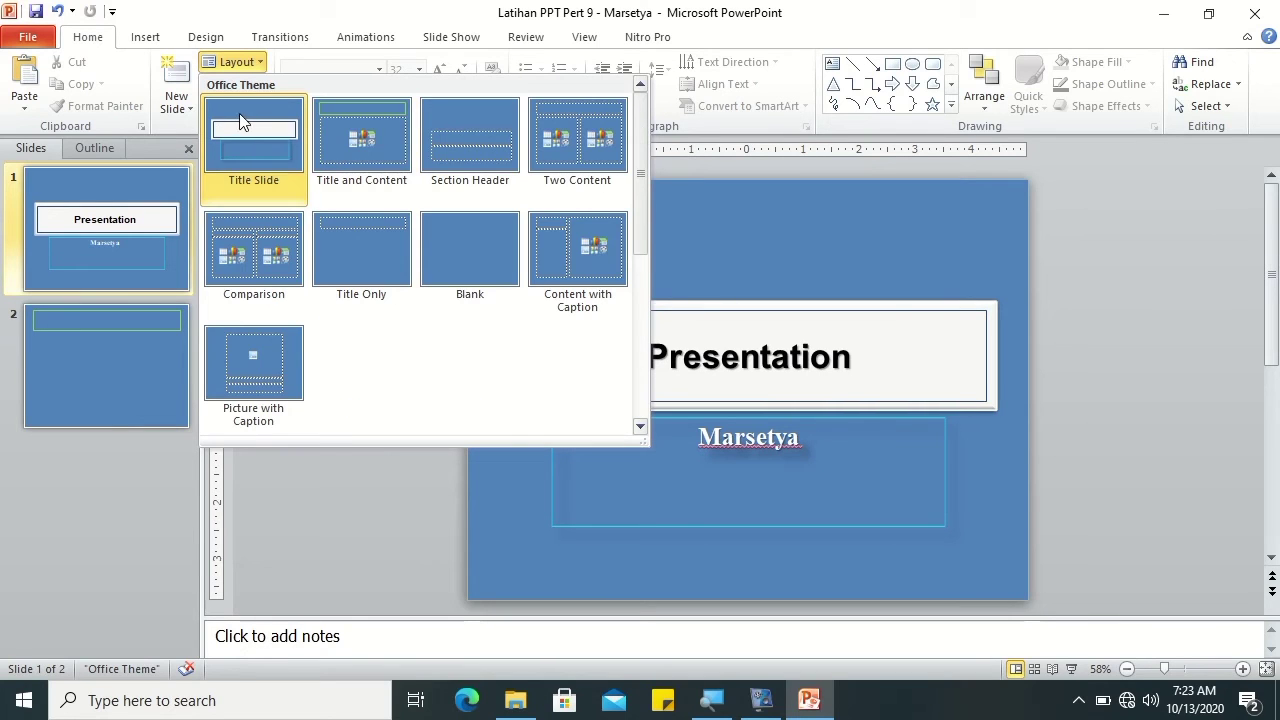
click(641, 362)
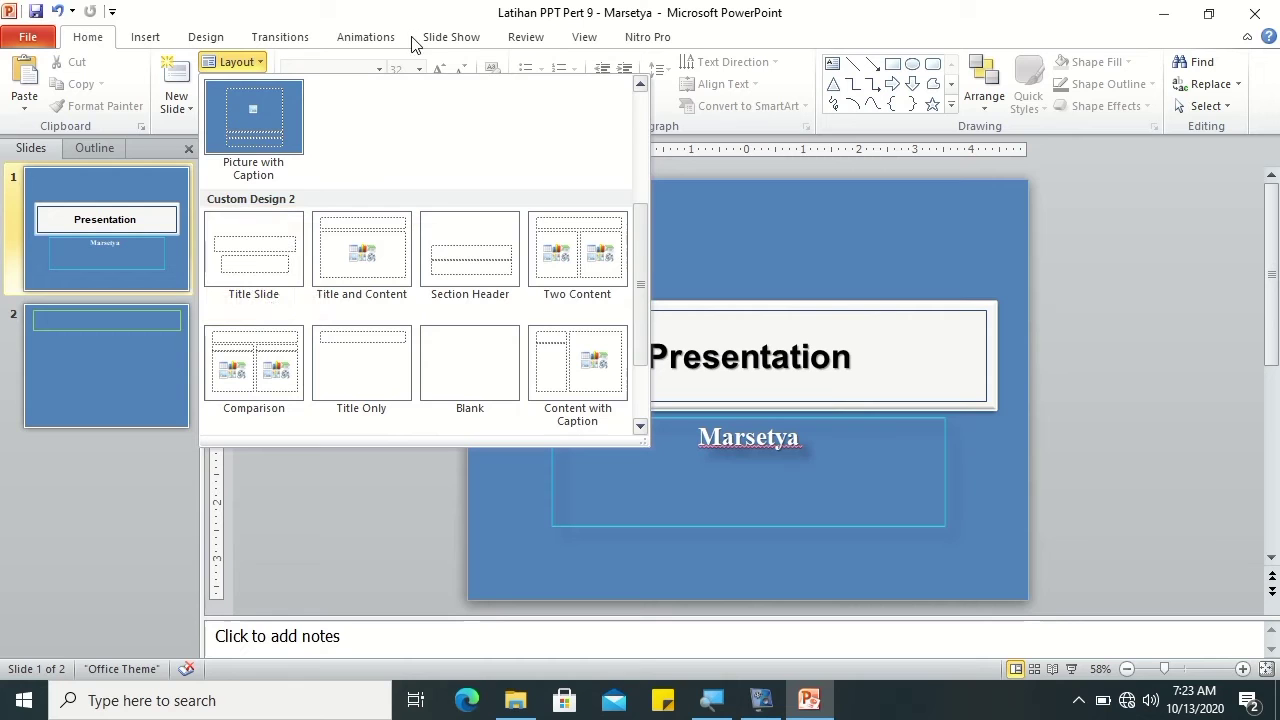
Step: Delete the Custom Design 2 slide master in Slide Master view and close Master View
click(585, 40)
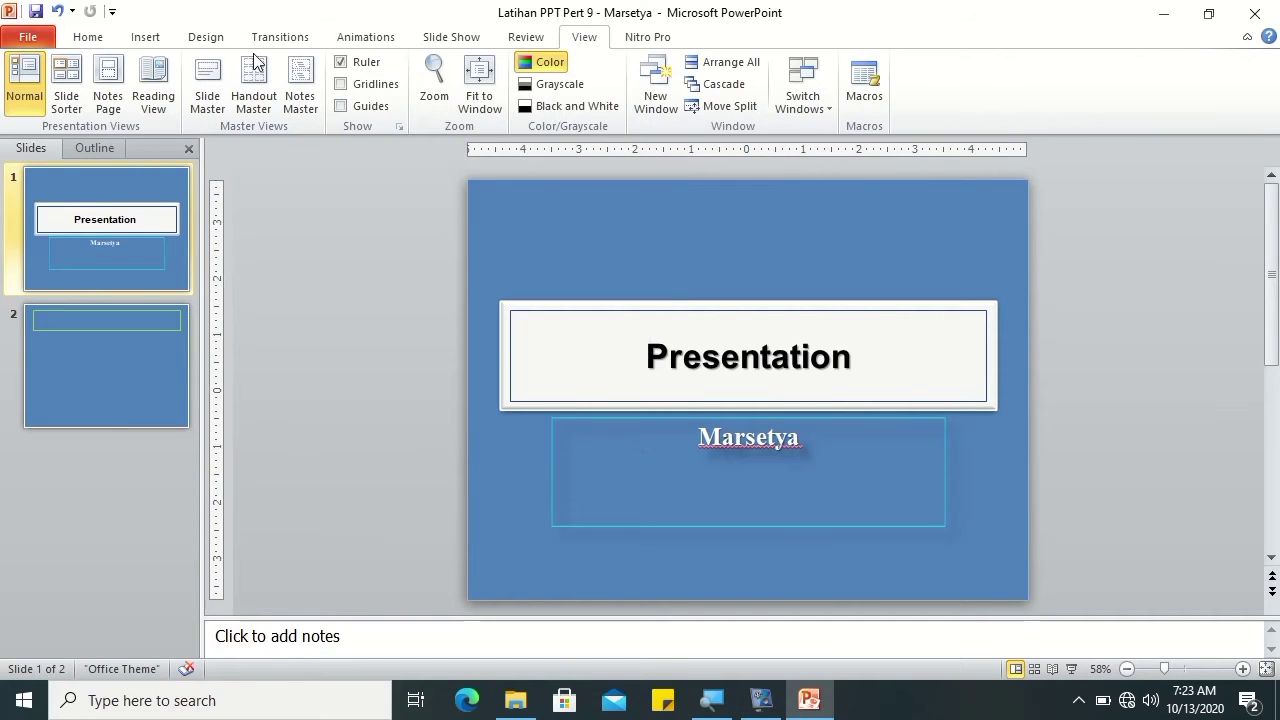
click(207, 100)
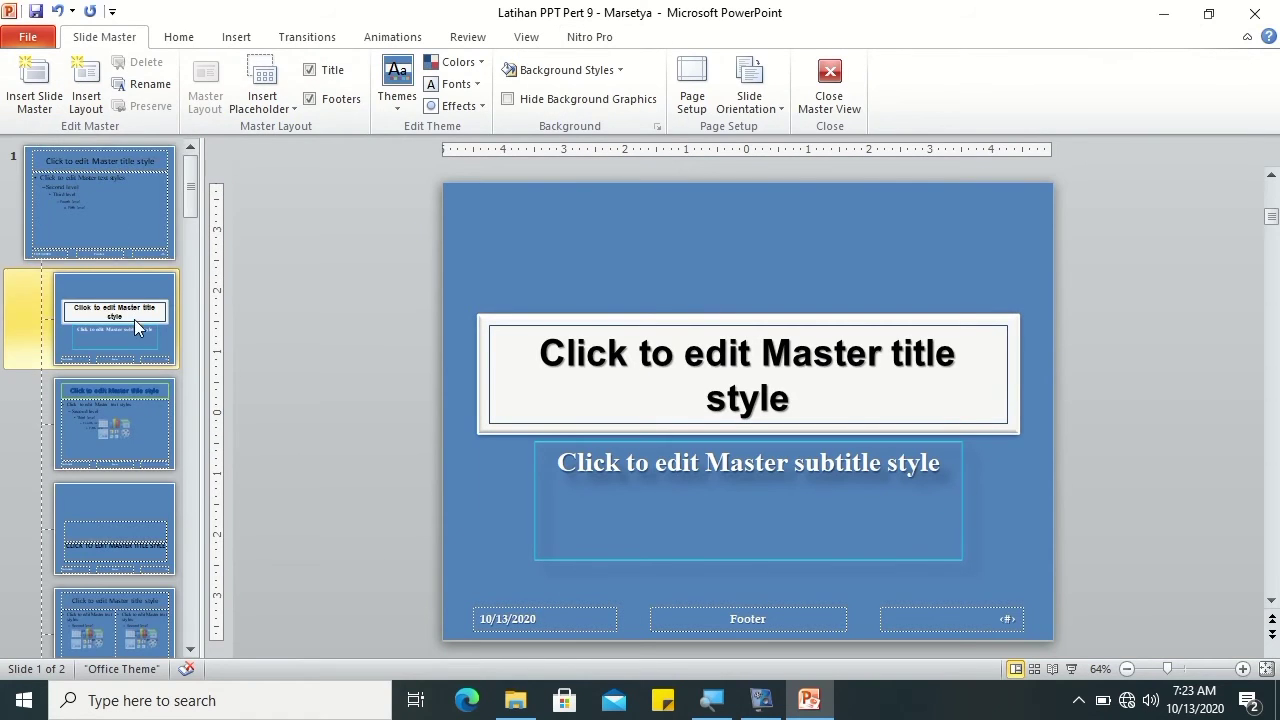
click(189, 391)
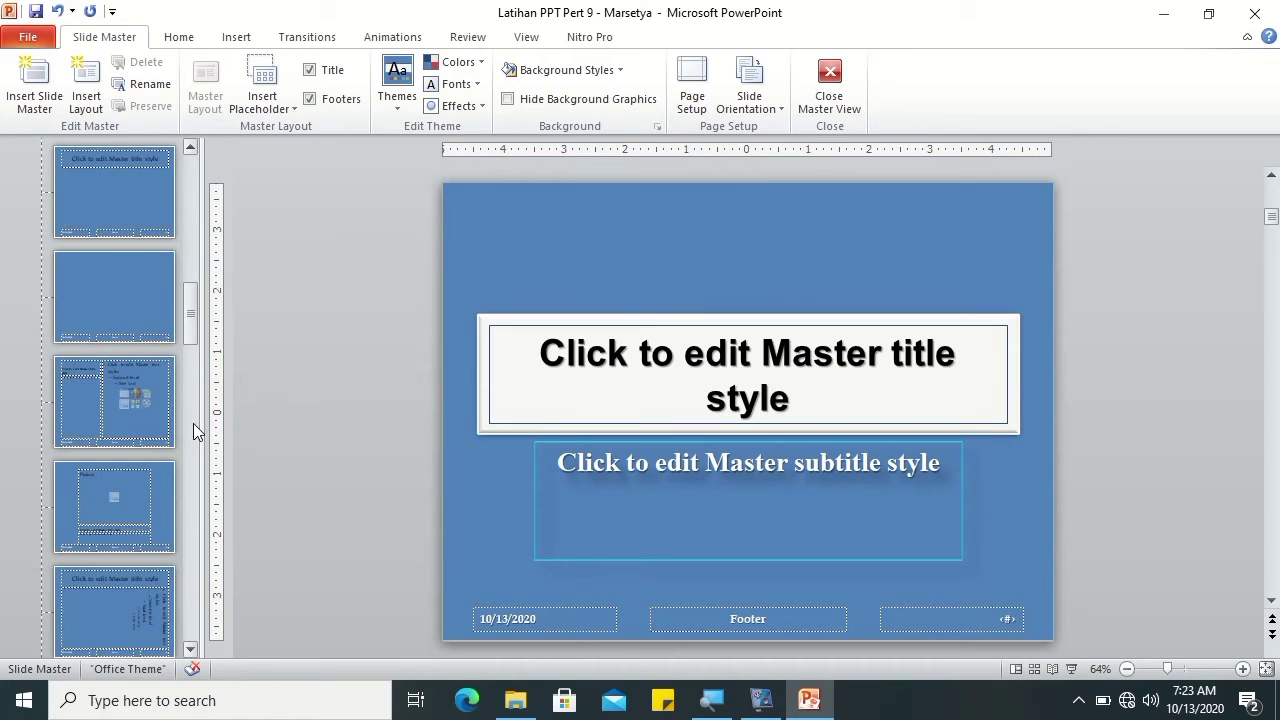
click(193, 430)
click(149, 514)
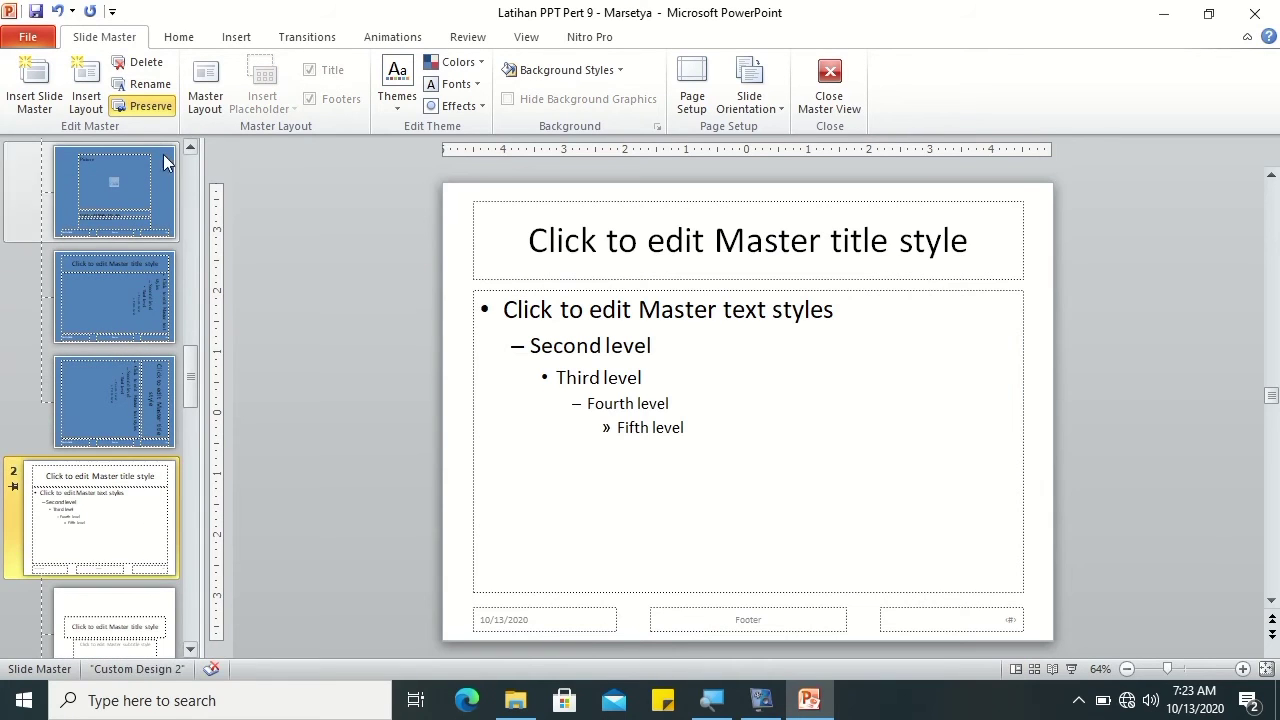
click(124, 64)
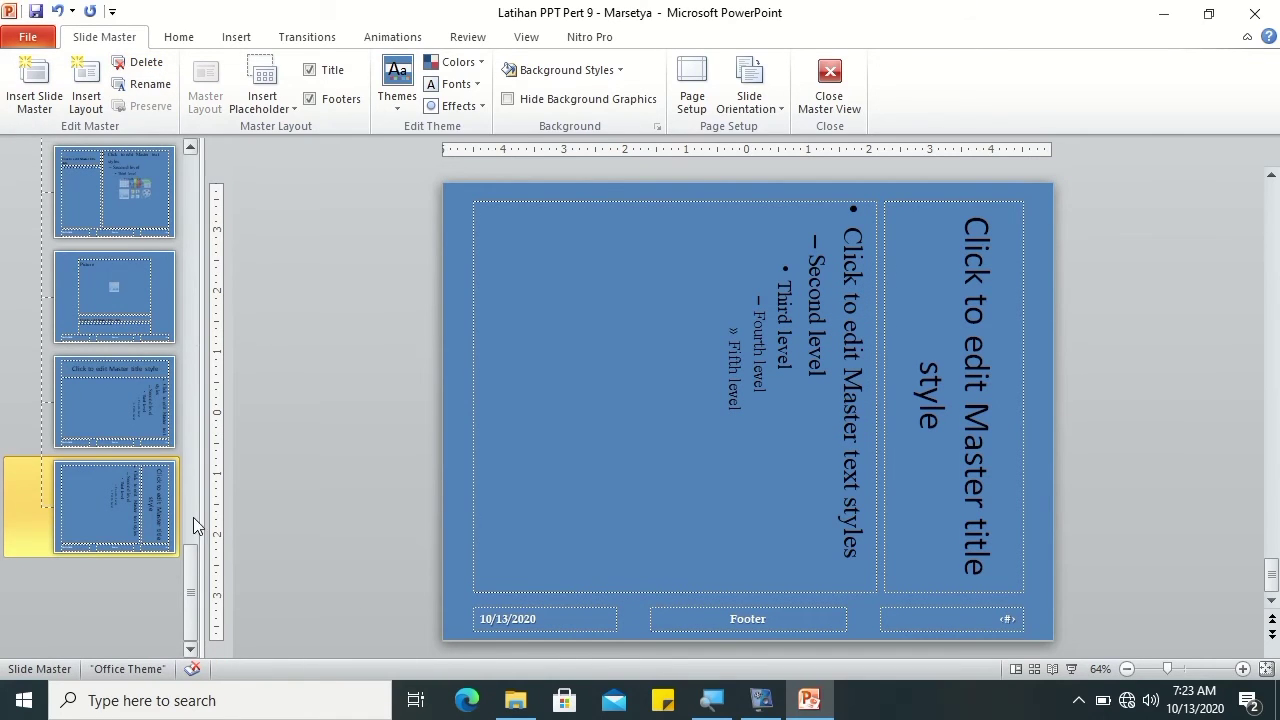
drag(191, 560, 190, 170)
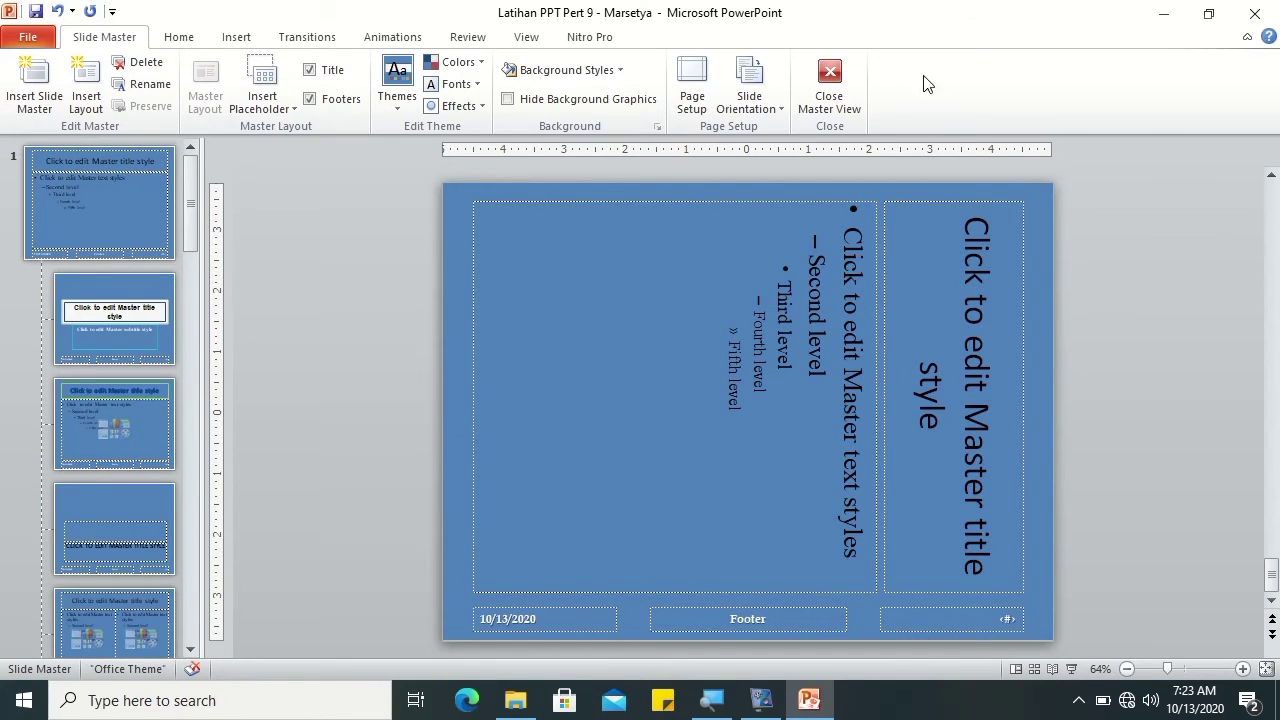
click(840, 100)
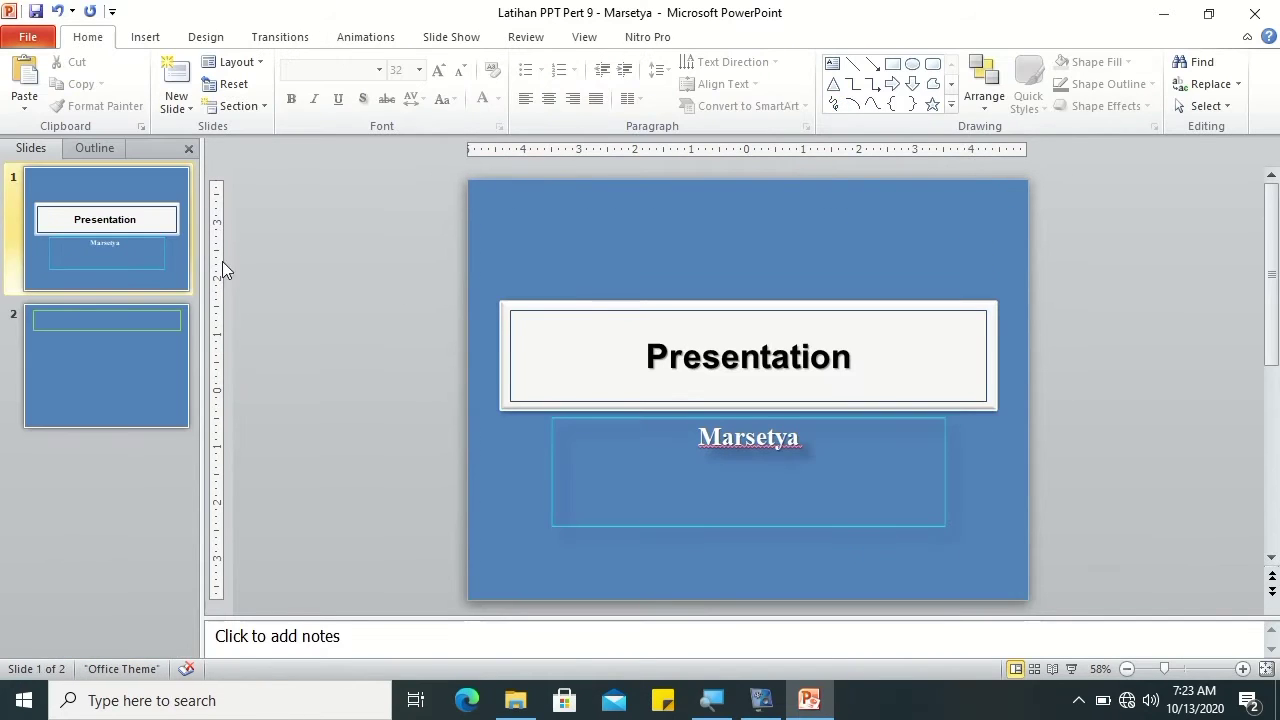
Step: Type 'Materi' into slide 2's title placeholder, leaving its content placeholder empty
click(178, 356)
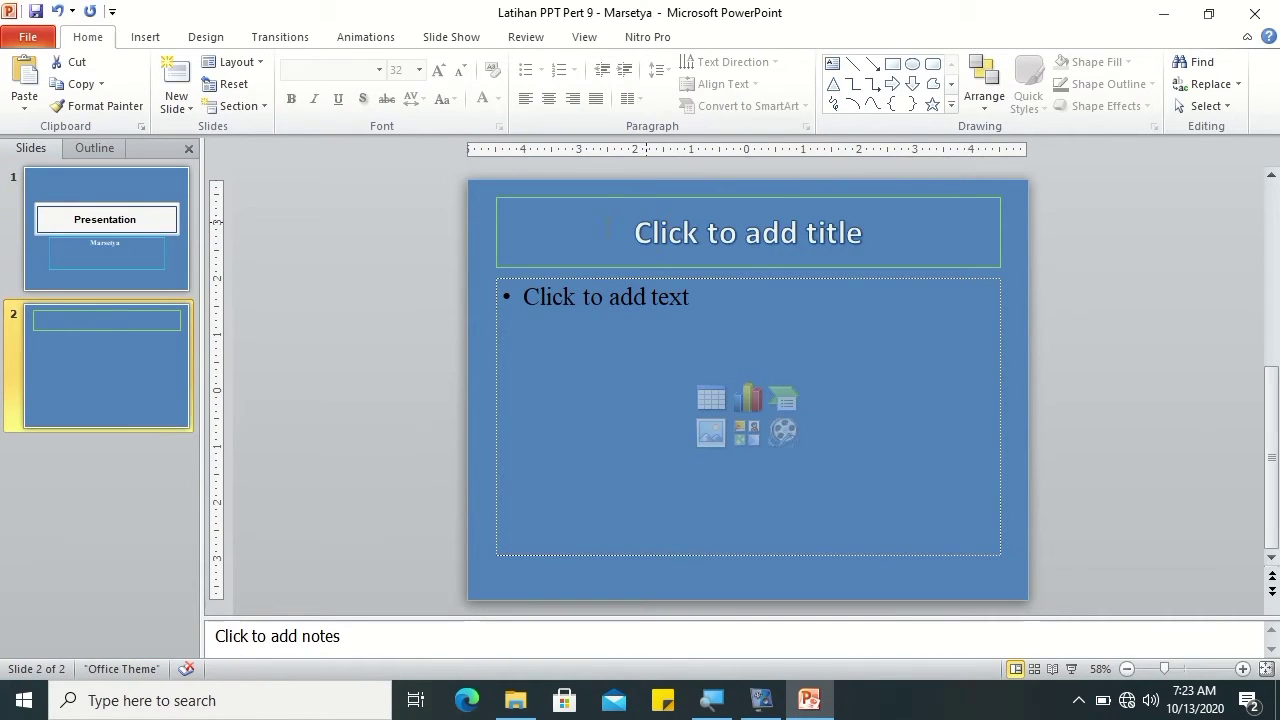
click(183, 235)
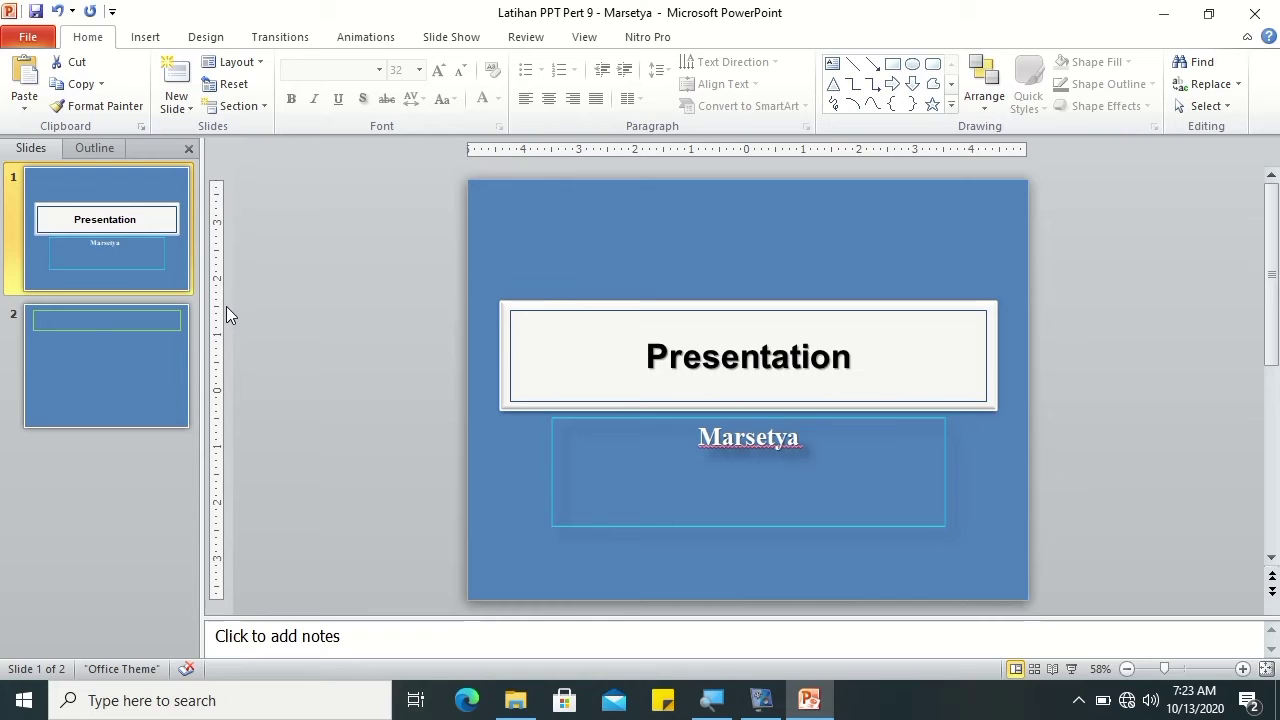
click(167, 336)
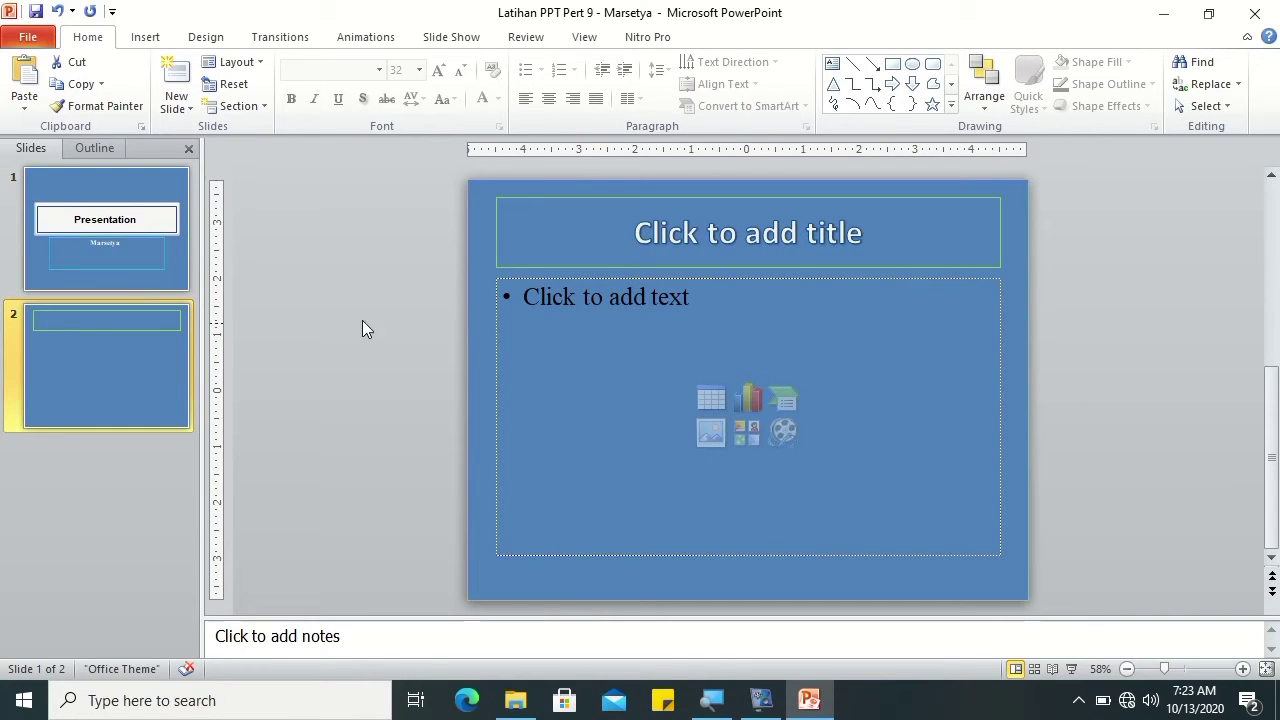
click(714, 212)
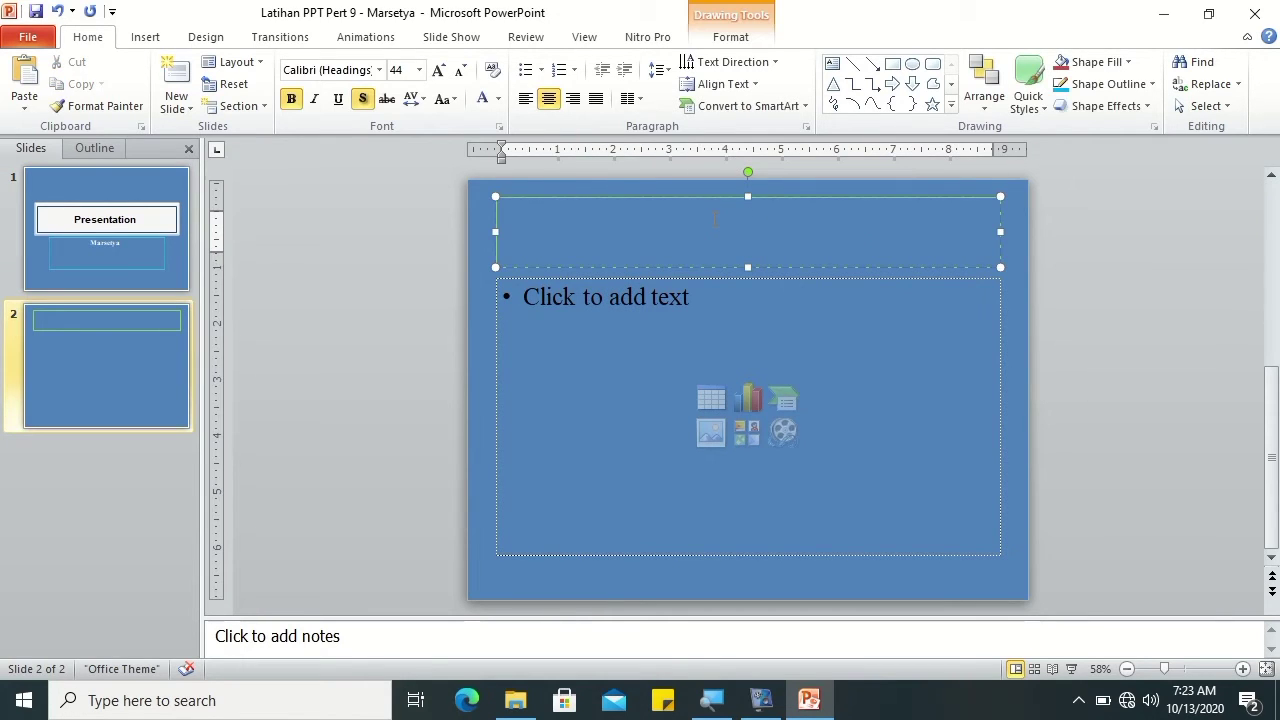
text(Materi)
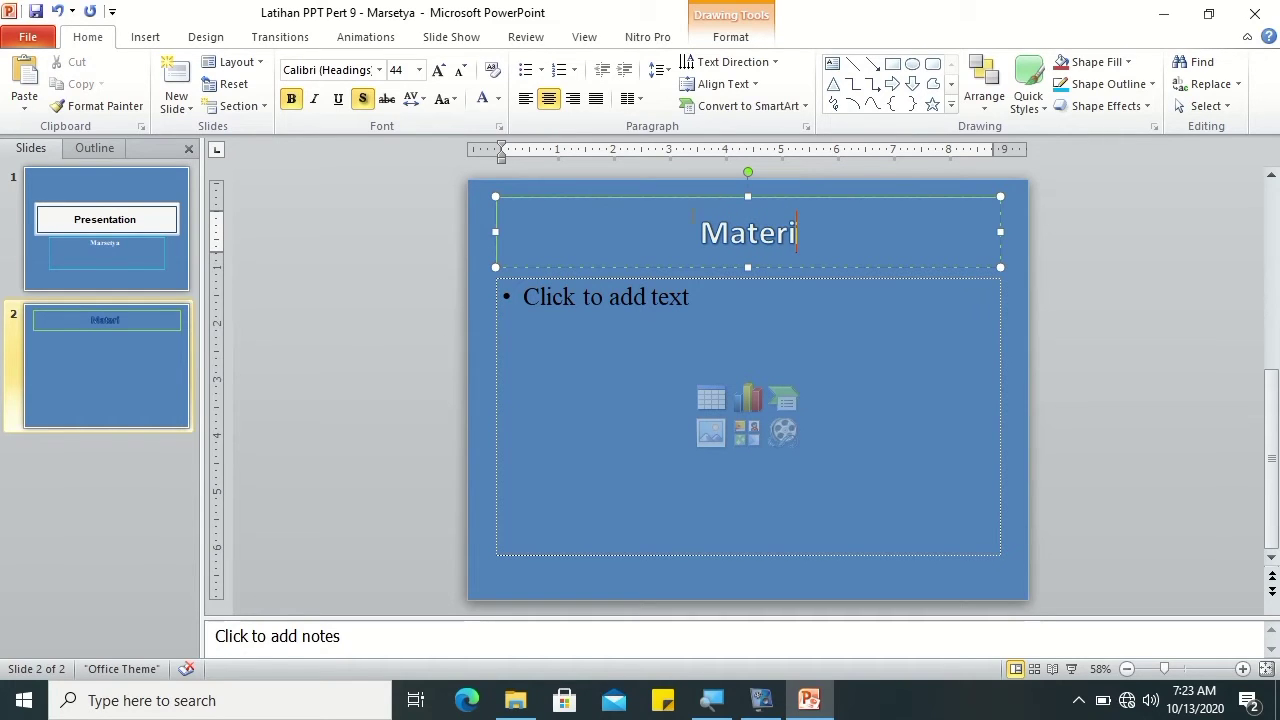
click(396, 252)
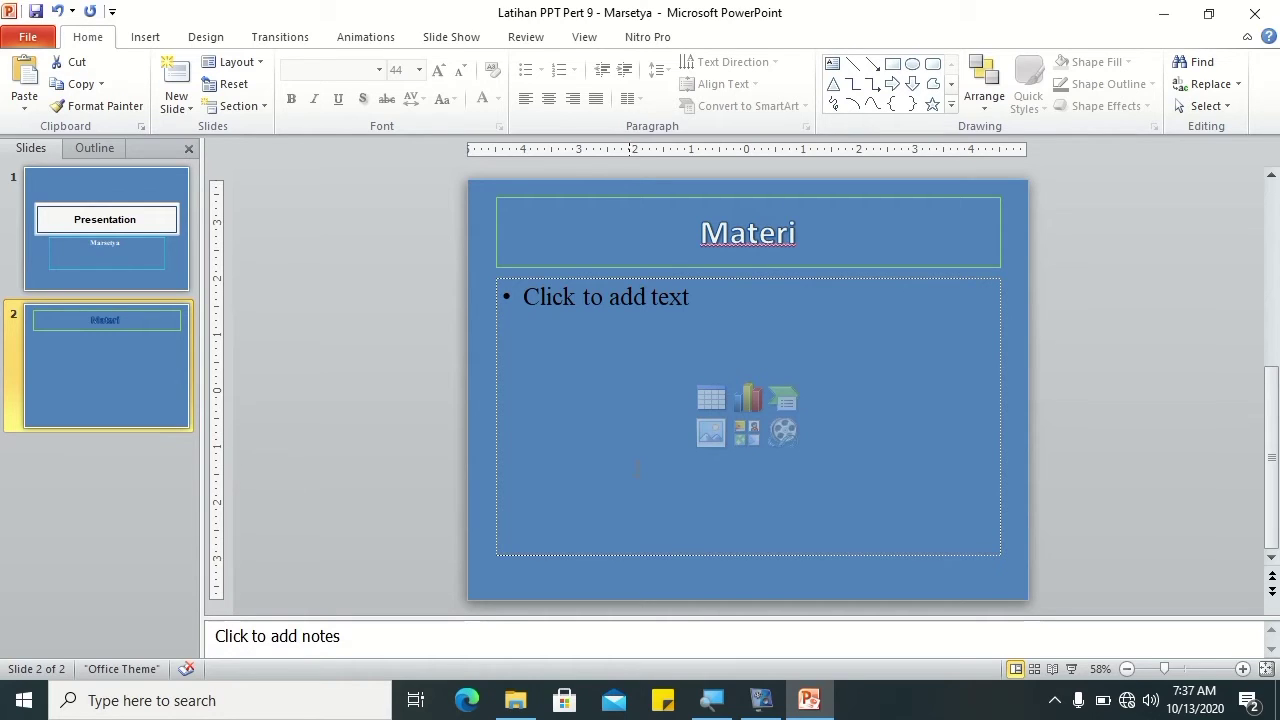
Step: Open Latihan PPT Pert 4 from the Ms PowerPoint folder and select its first slide
click(516, 701)
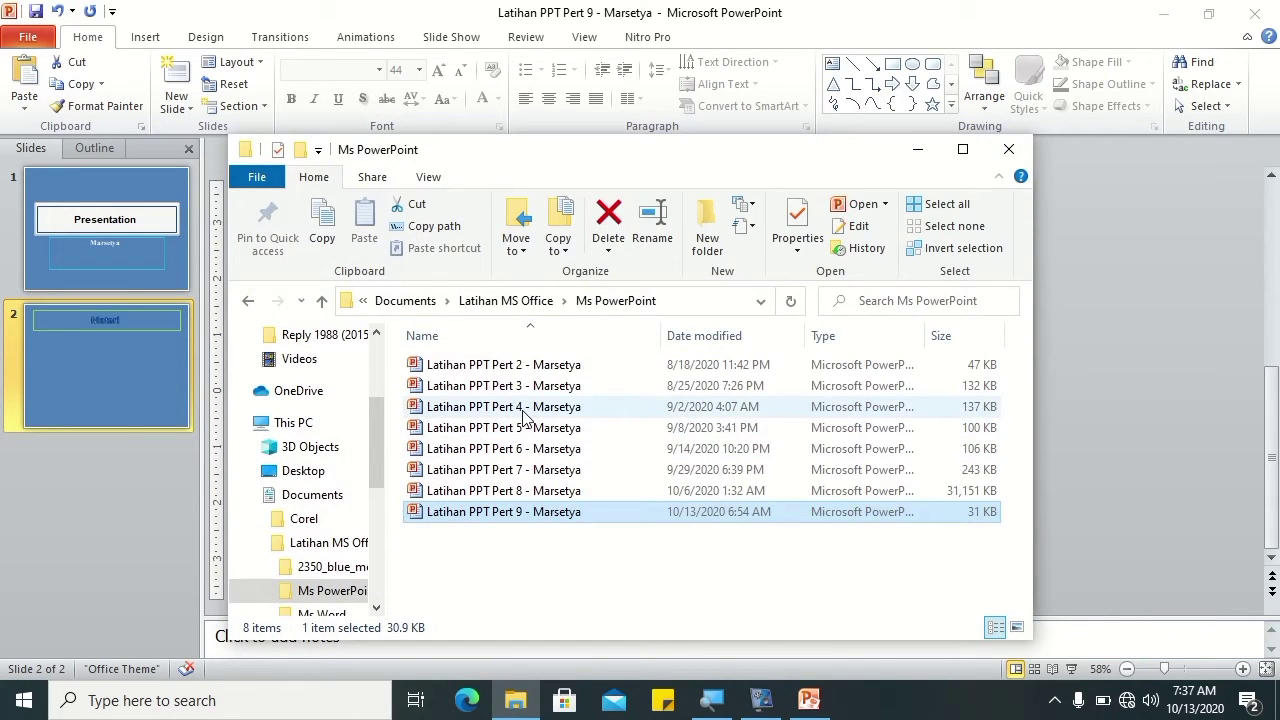
double_click(522, 416)
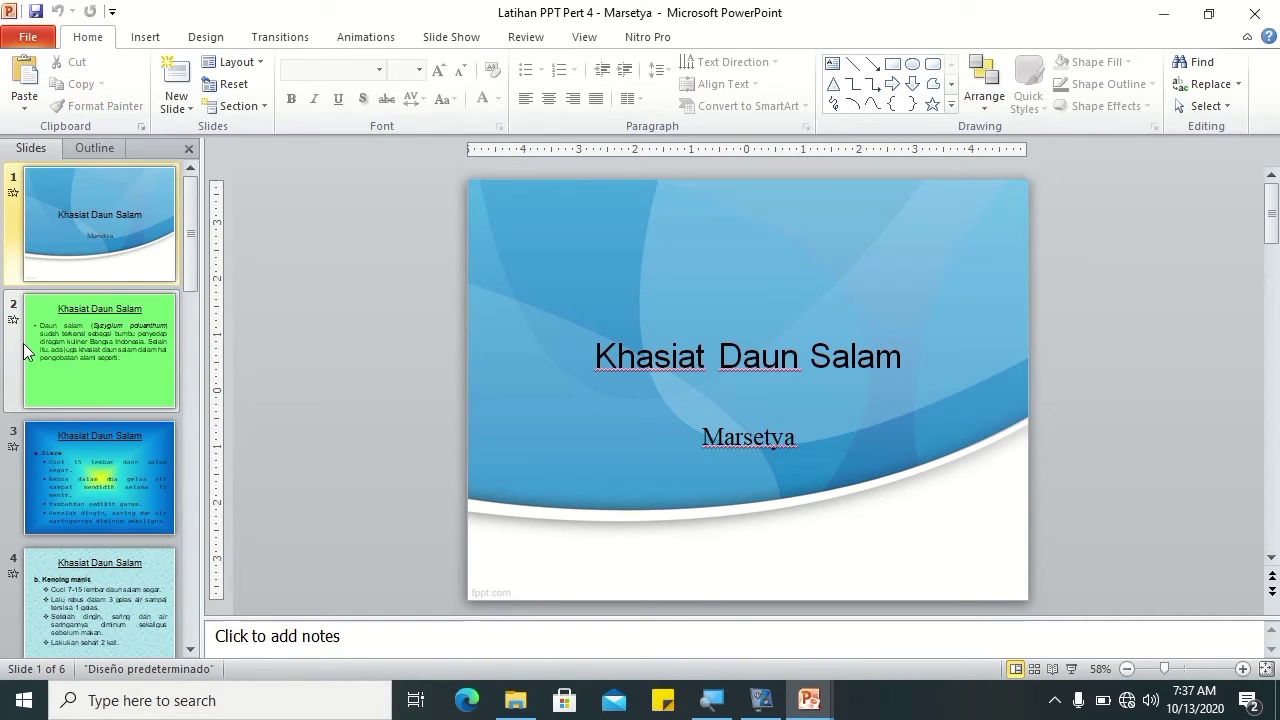
click(77, 255)
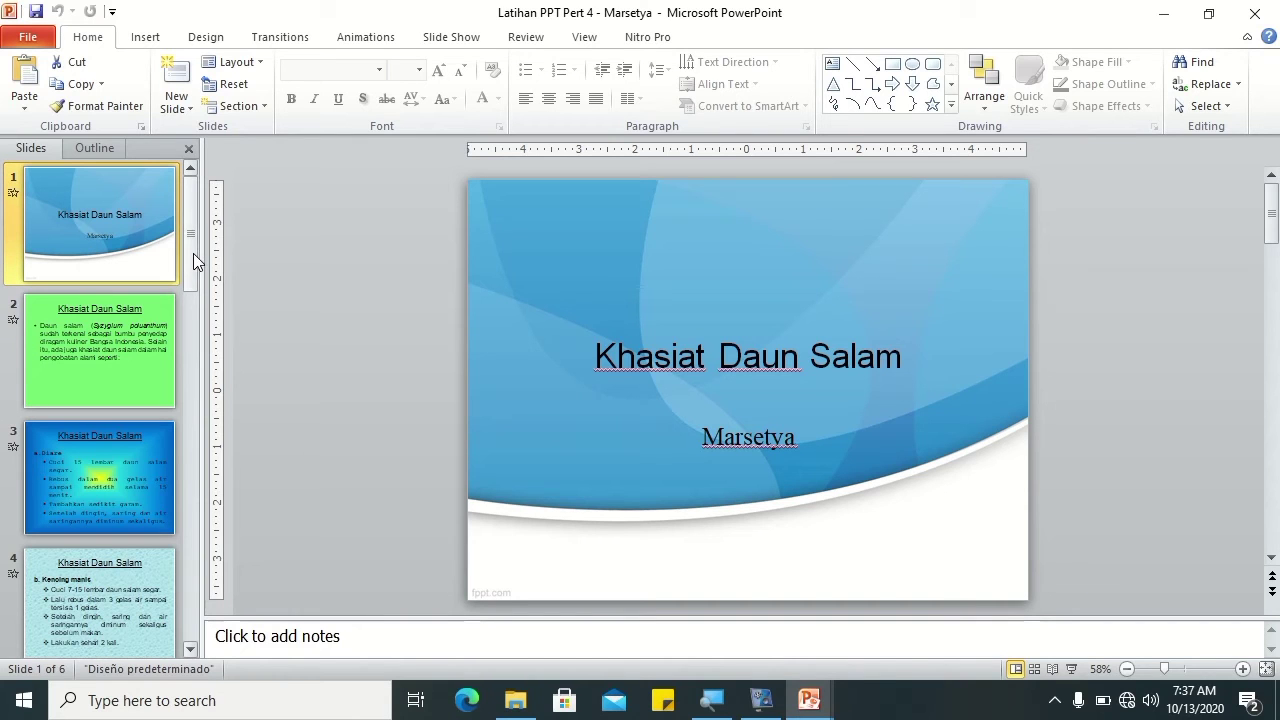
Step: Select slides 1–6 of Latihan PPT Pert 4 in the Slides pane
drag(193, 265, 241, 591)
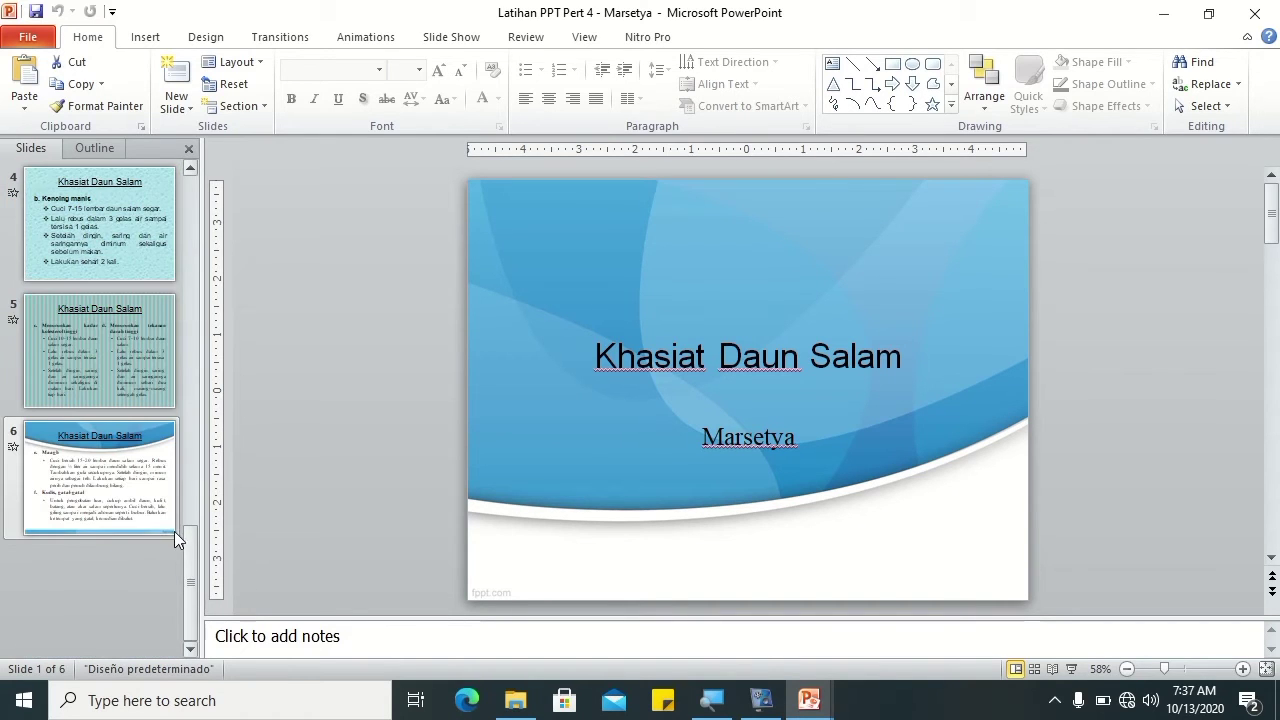
shift+click(159, 512)
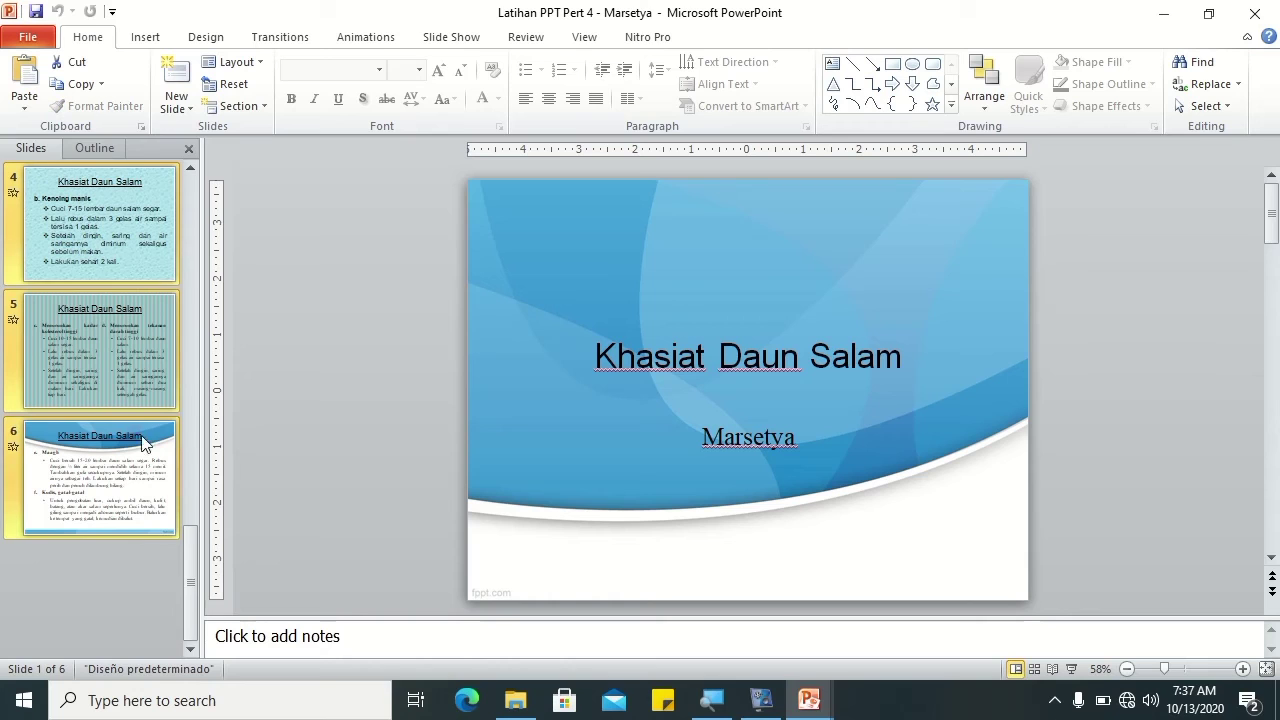
drag(196, 584, 224, 242)
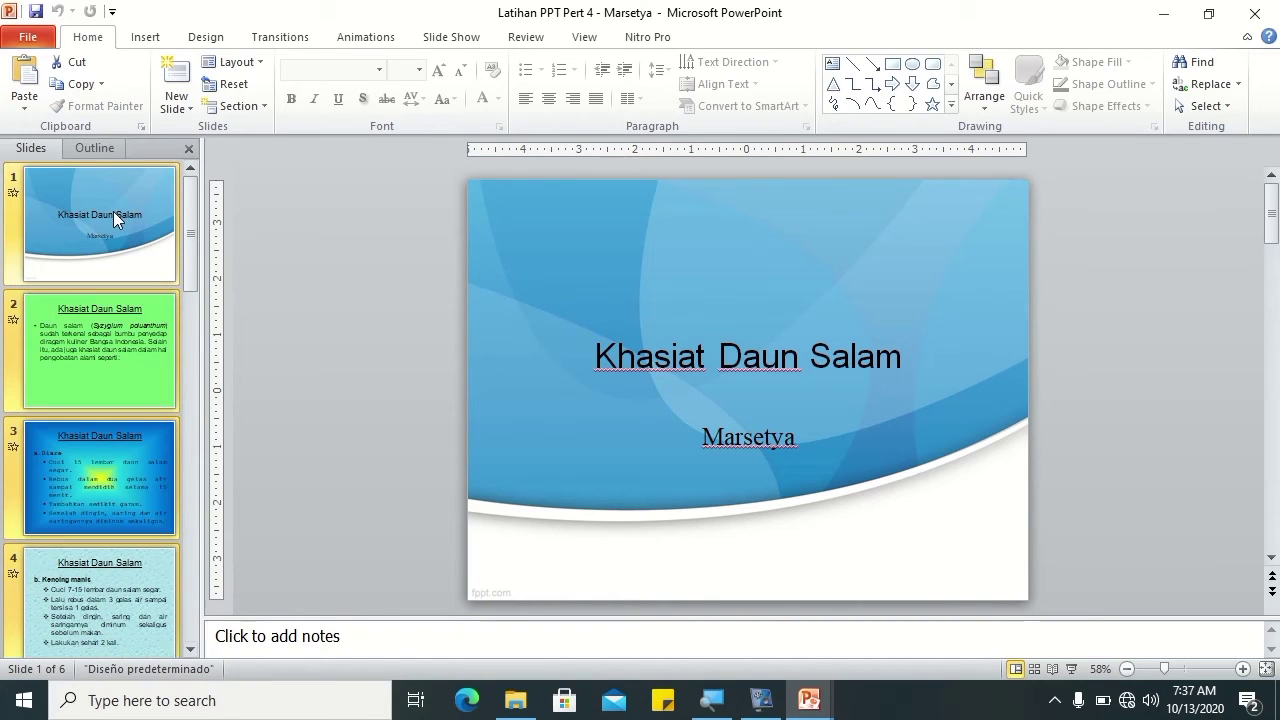
click(113, 211)
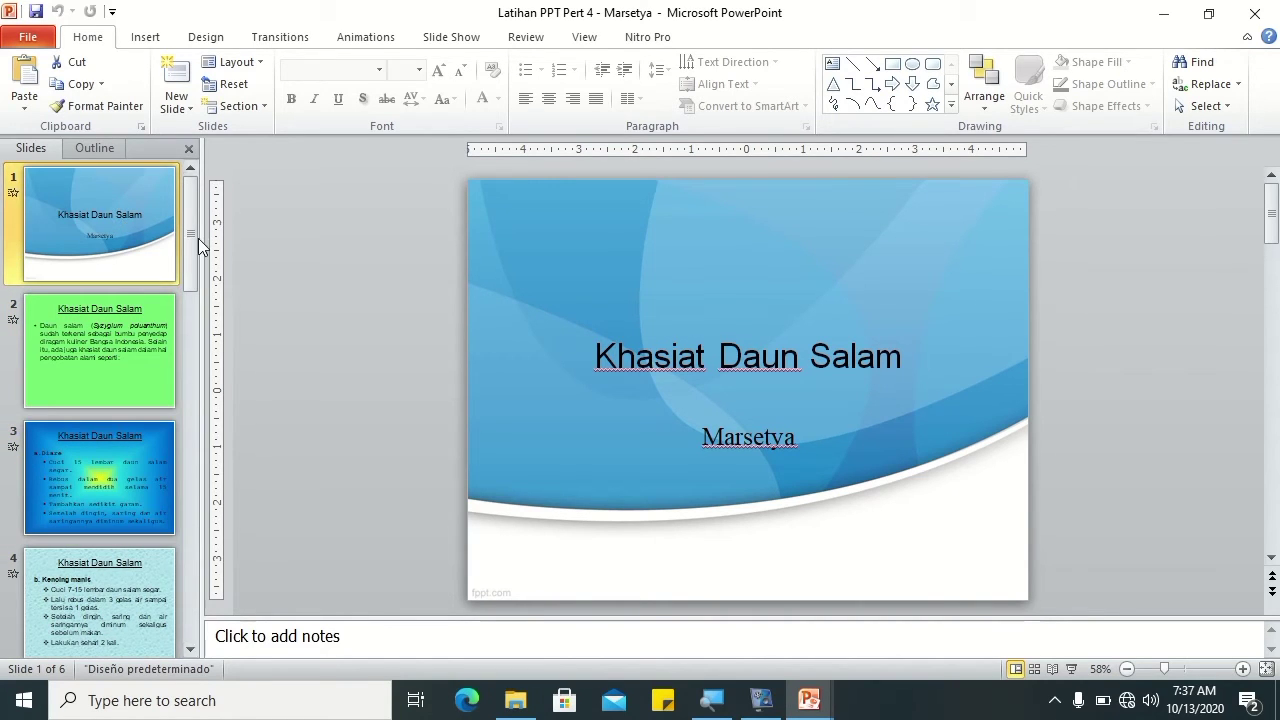
scroll(100, 488, down, 5)
shift+click(100, 487)
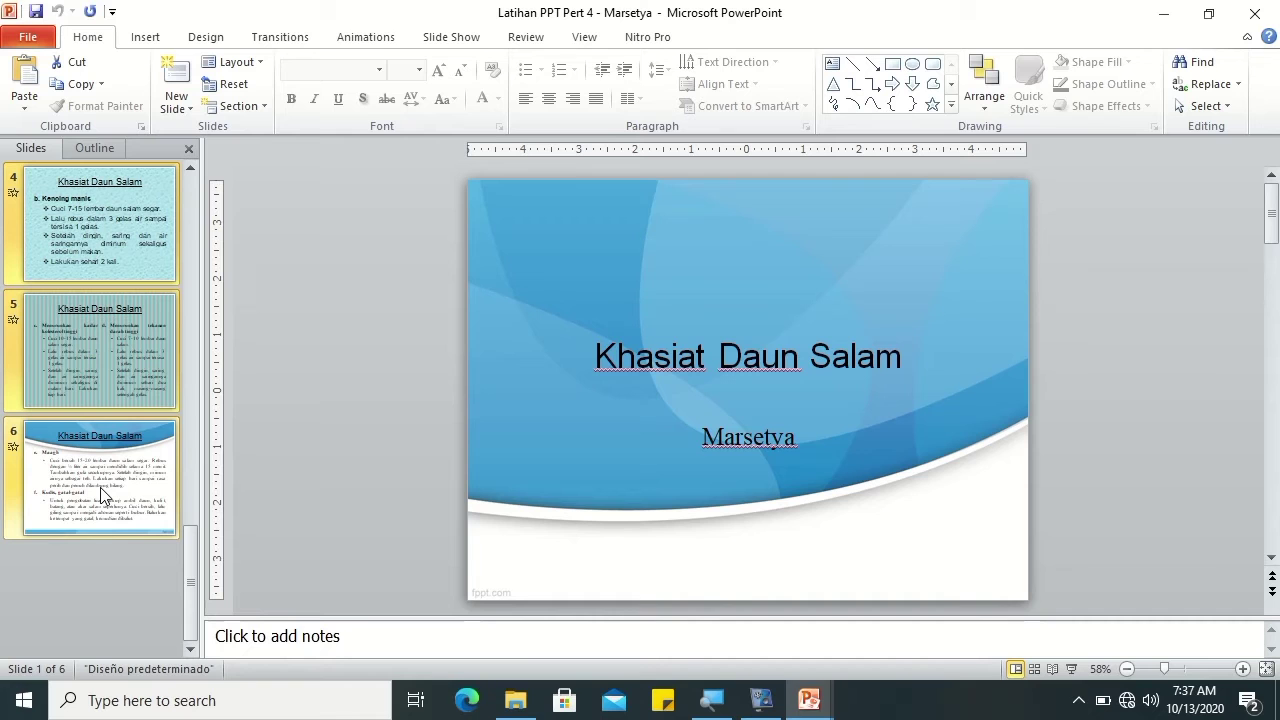
Step: Paste the copied slides after slide 2 of Pert 9, then undo the theme-restyled paste
mouse_move(810, 700)
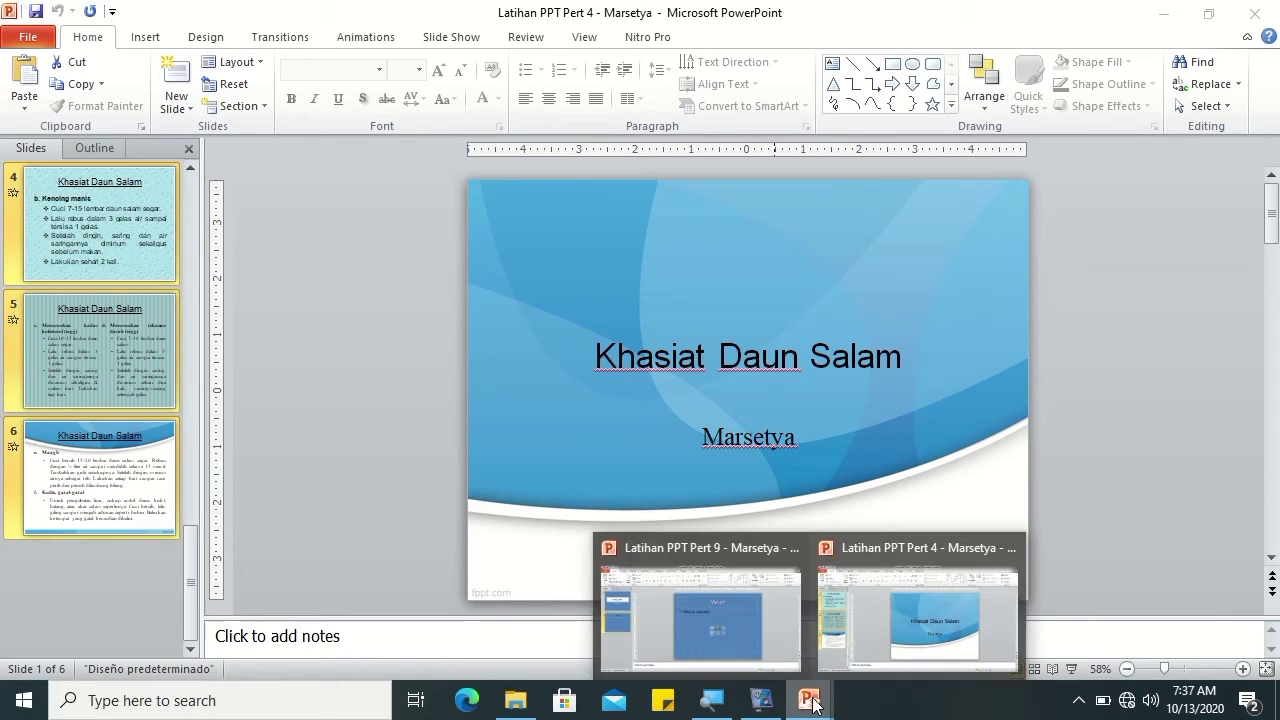
mouse_move(760, 603)
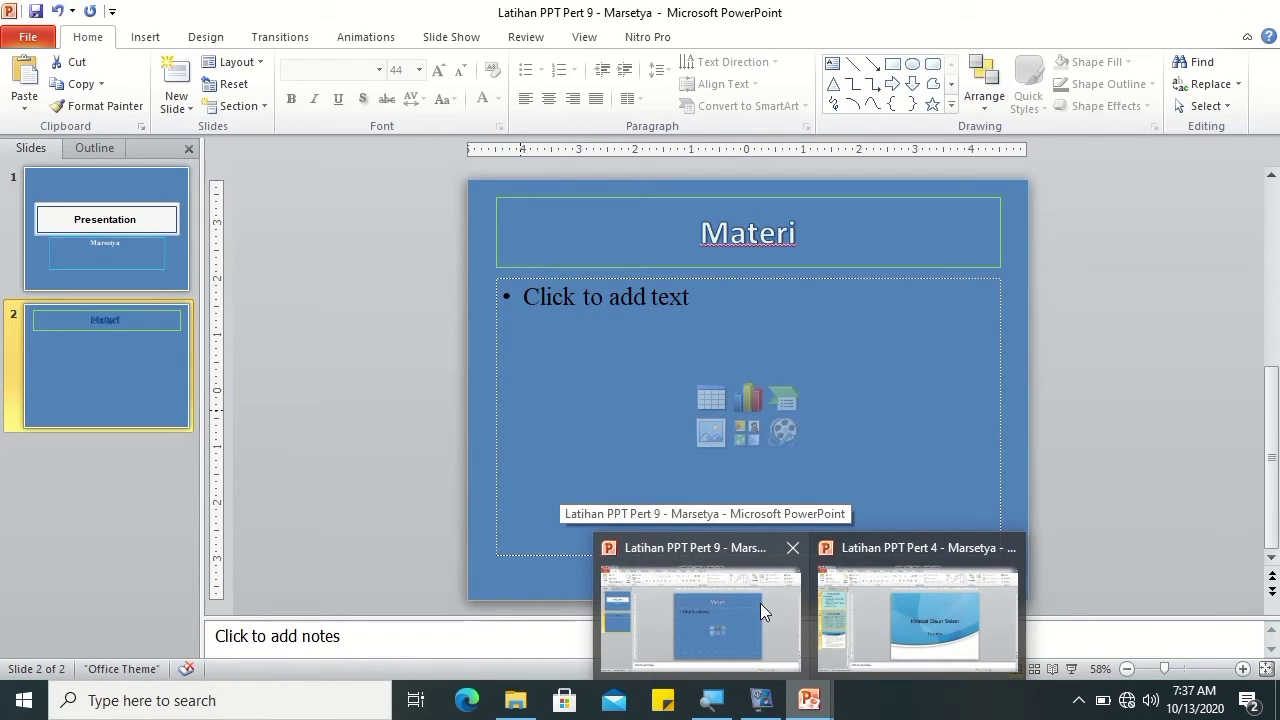
click(760, 603)
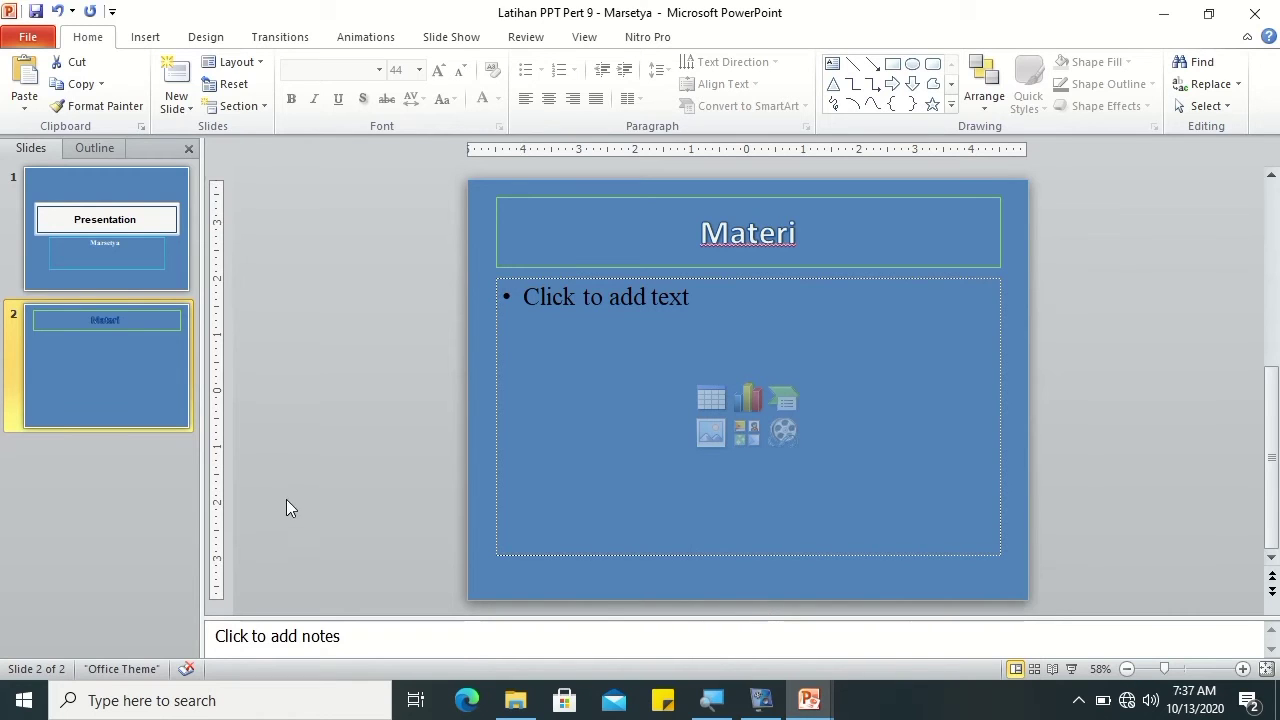
click(116, 478)
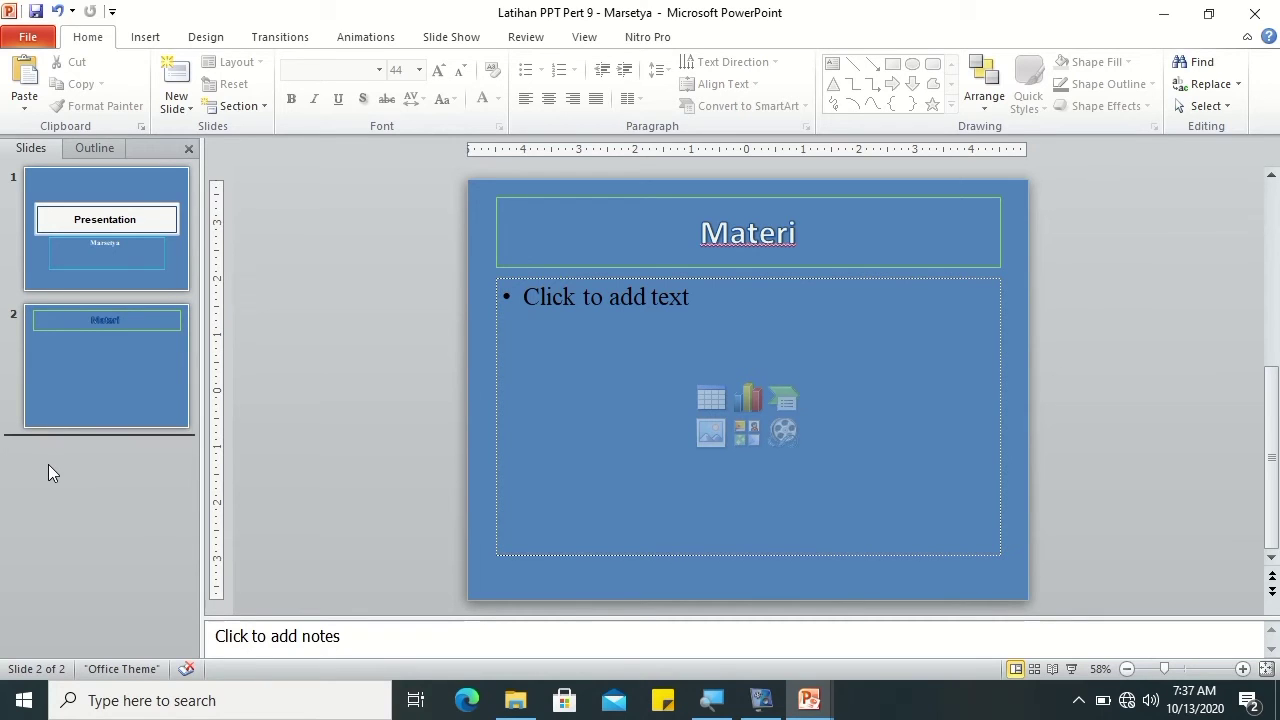
key(ctrl+v)
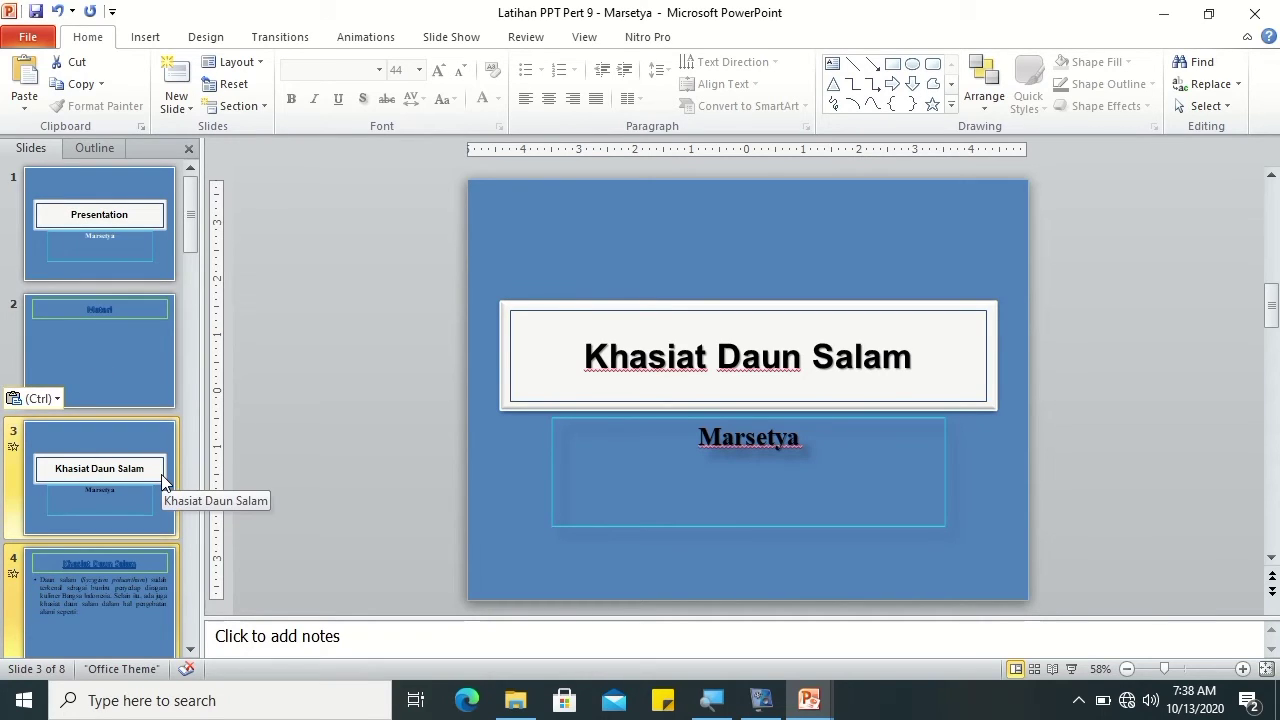
key(Delete)
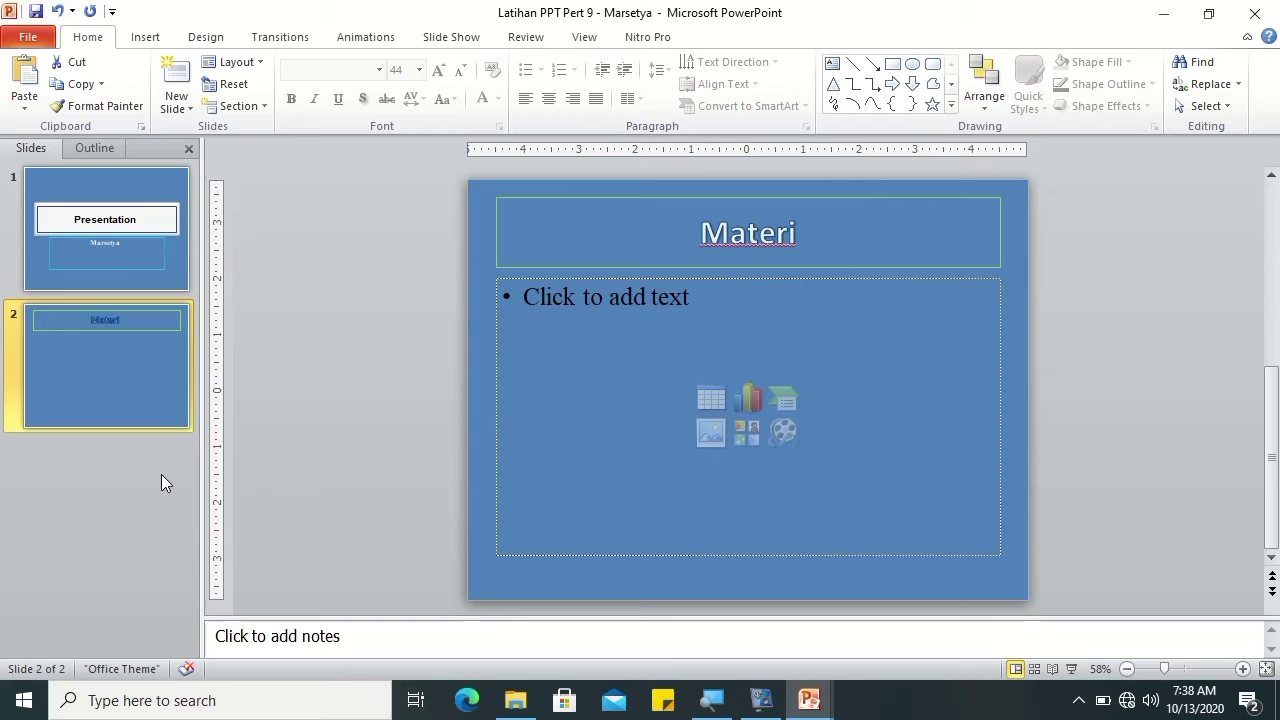
click(161, 474)
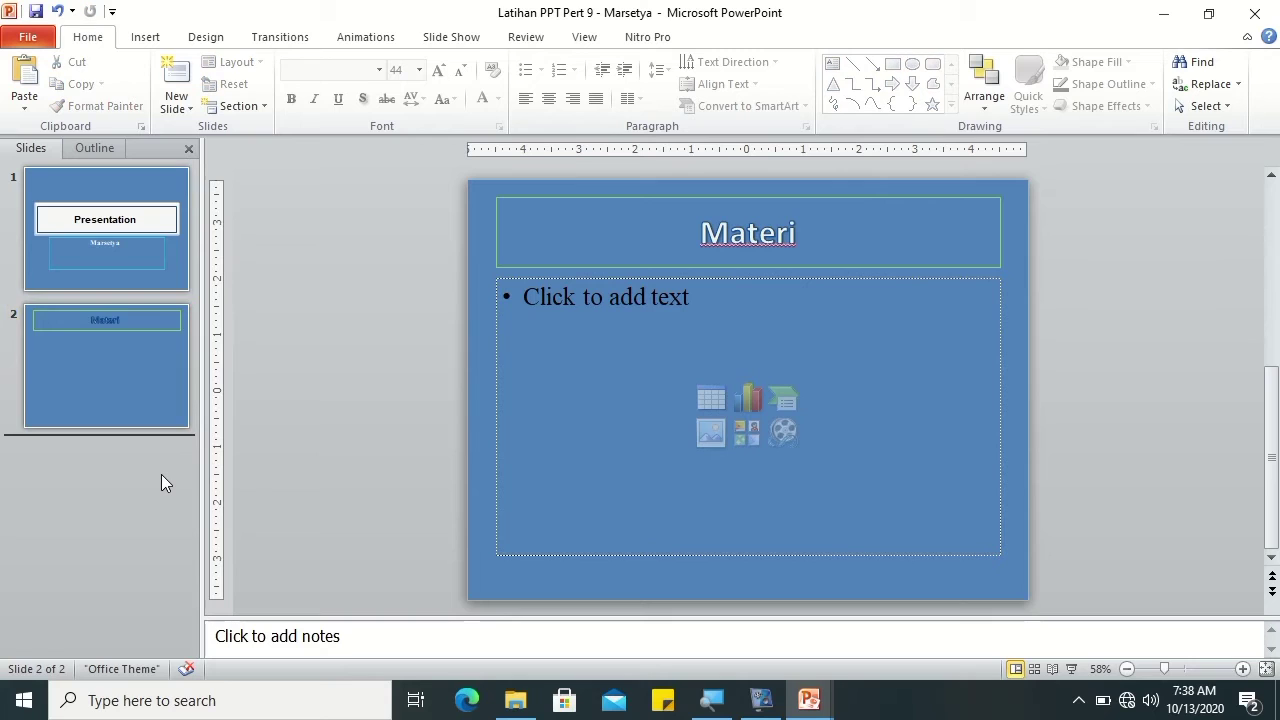
Step: Paste the six Khasiat Daun Salam slides after slide 2 using Keep Source Formatting
click(27, 105)
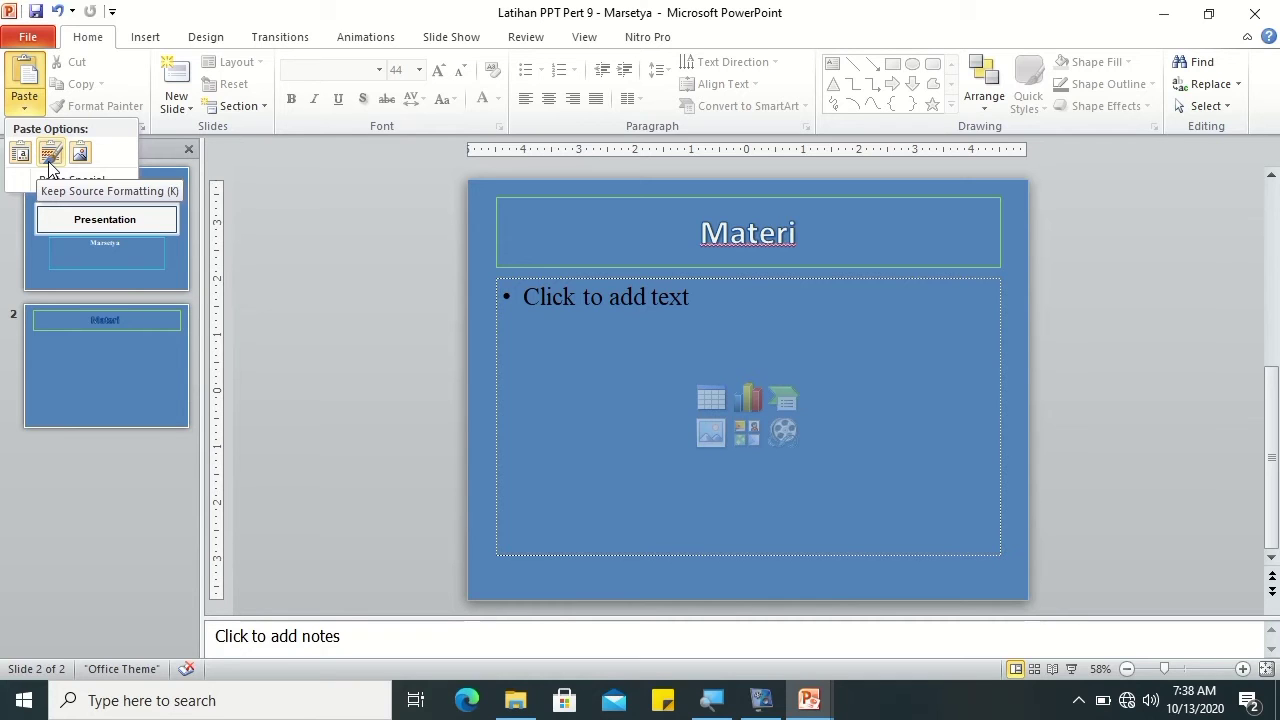
click(48, 161)
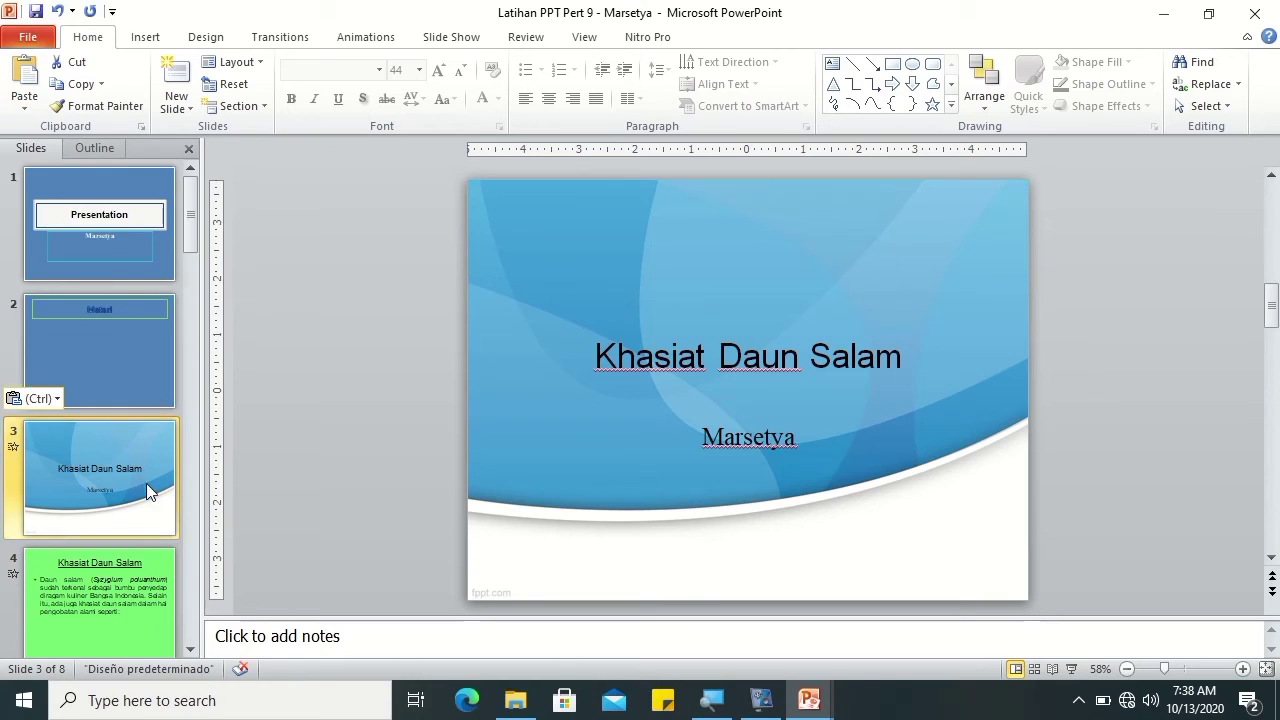
click(102, 251)
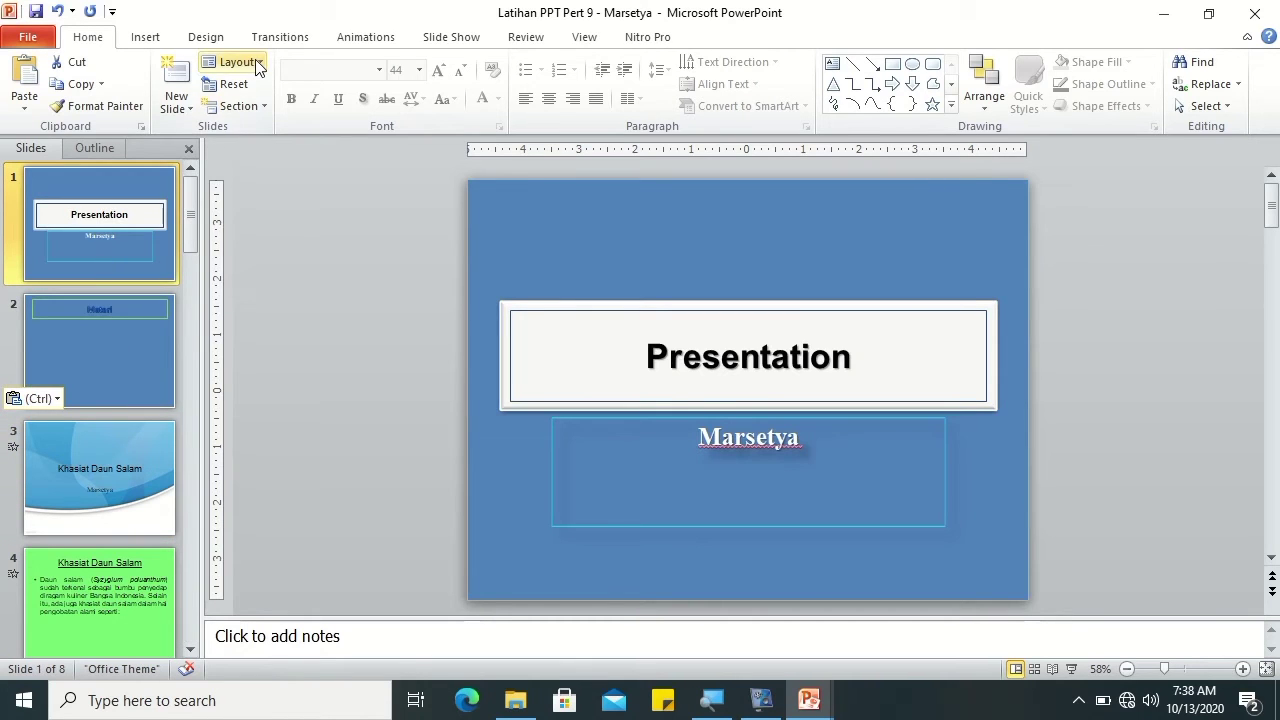
Step: Check the Layout gallery without changes and set the insertion point after slide 8
click(237, 61)
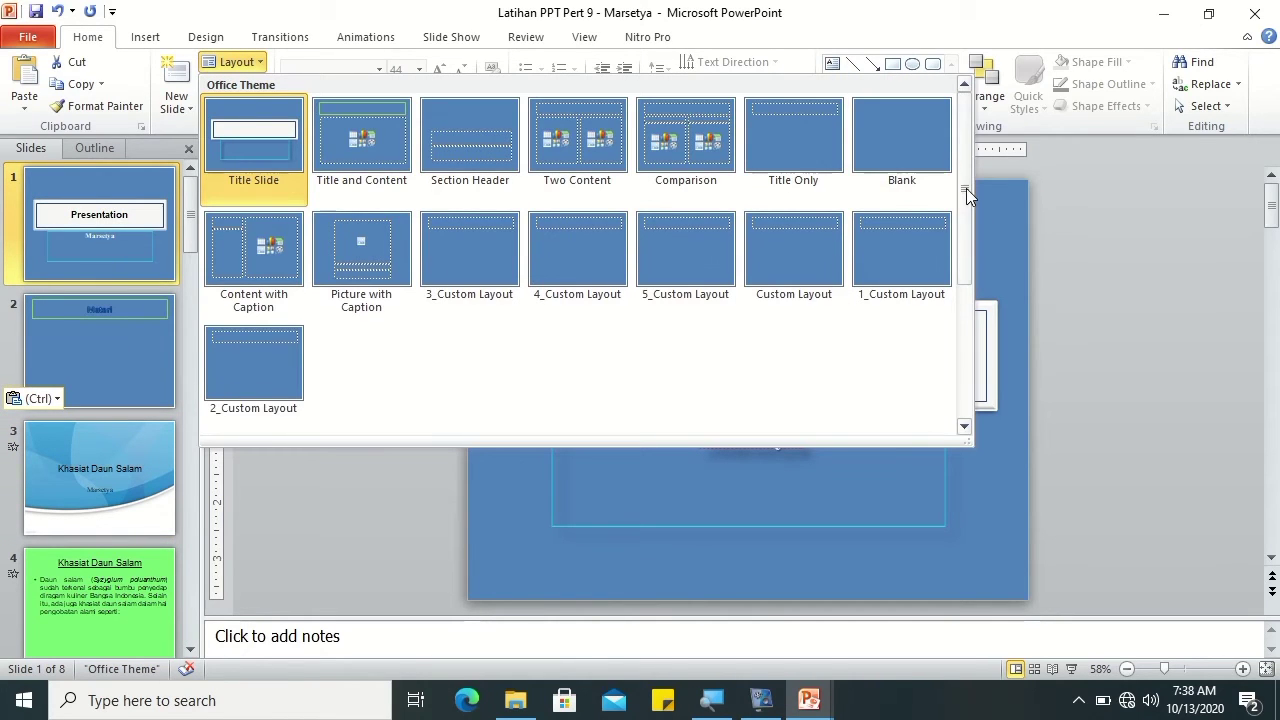
scroll(966, 188, down, 3)
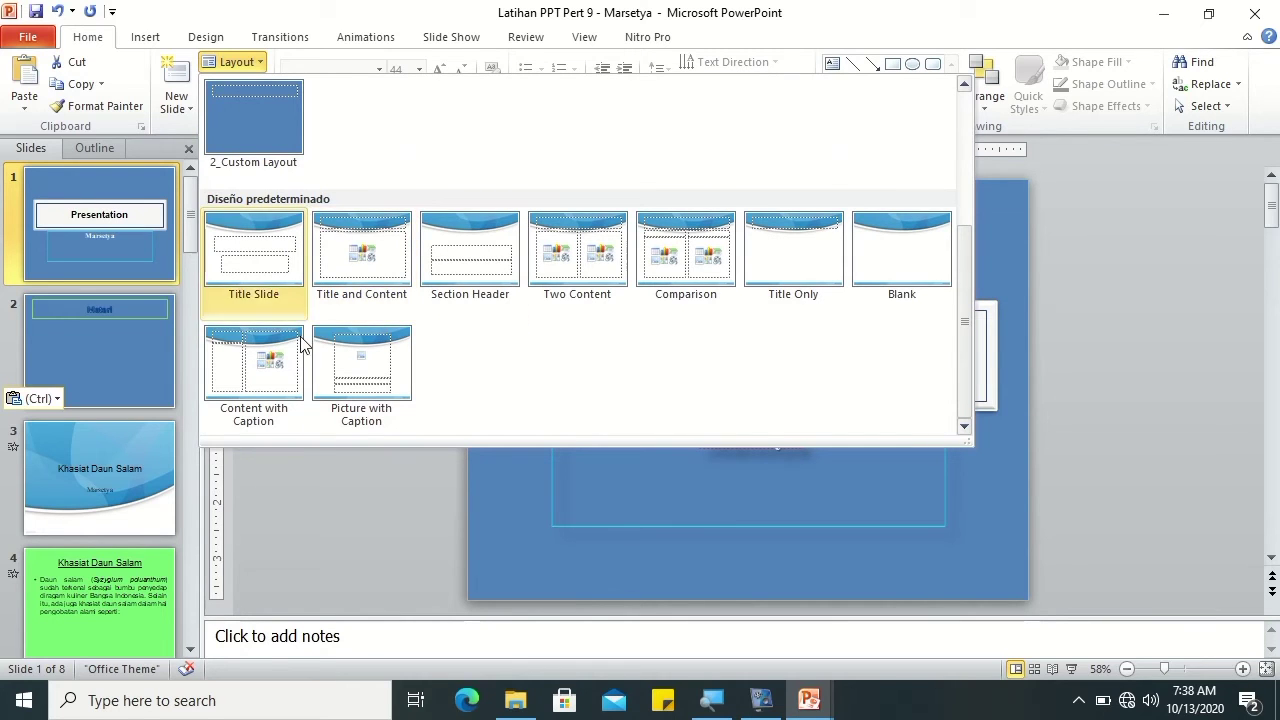
click(318, 480)
click(186, 567)
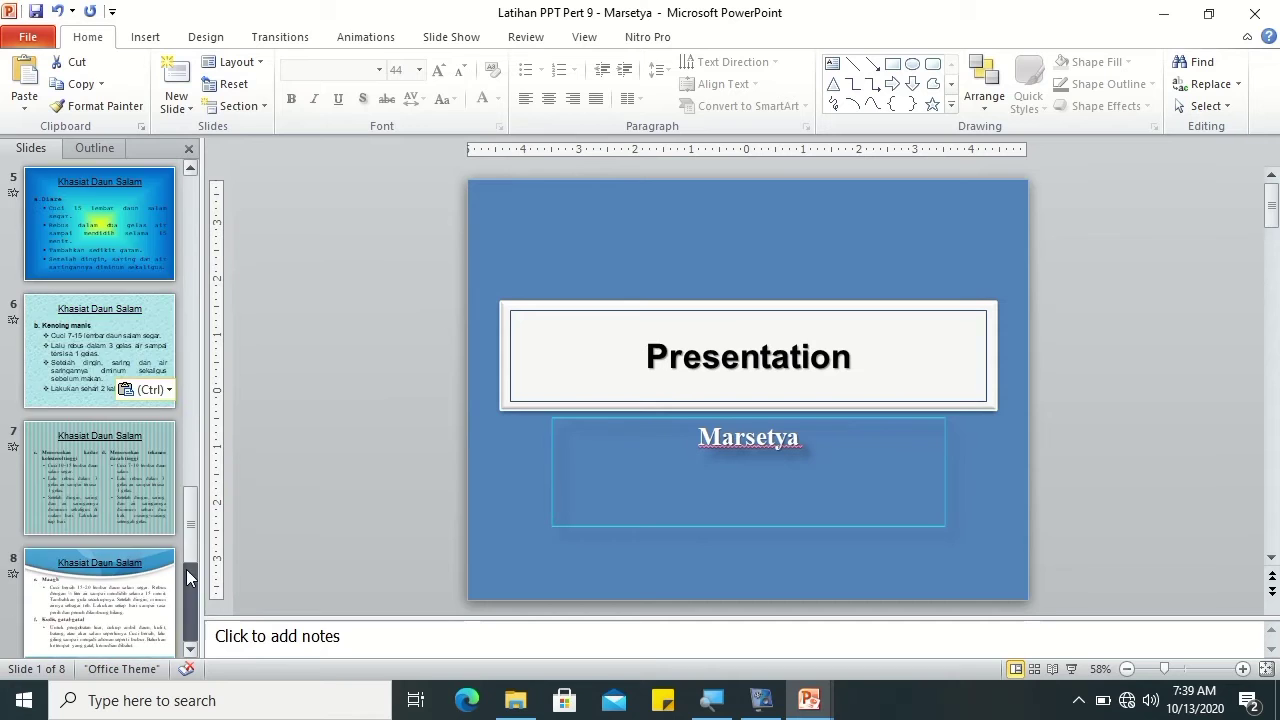
click(190, 577)
click(158, 569)
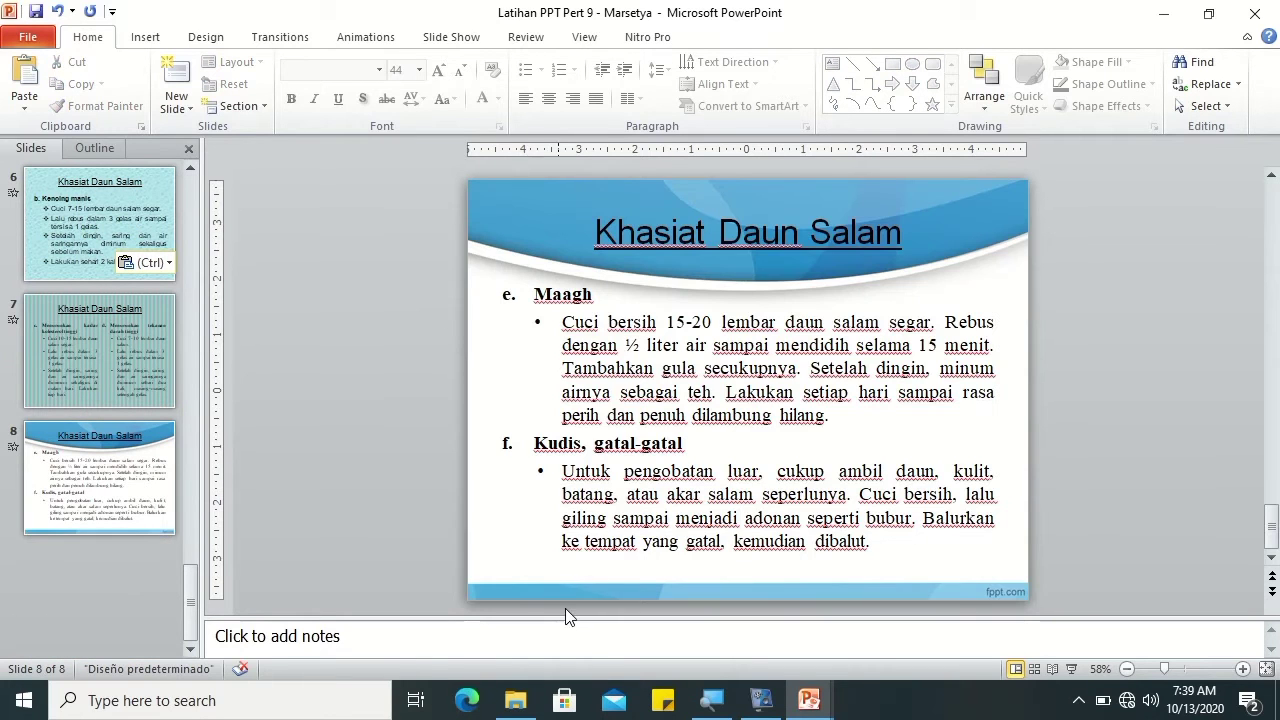
Step: Close the Latihan PPT Pert 4 presentation
mouse_move(810, 700)
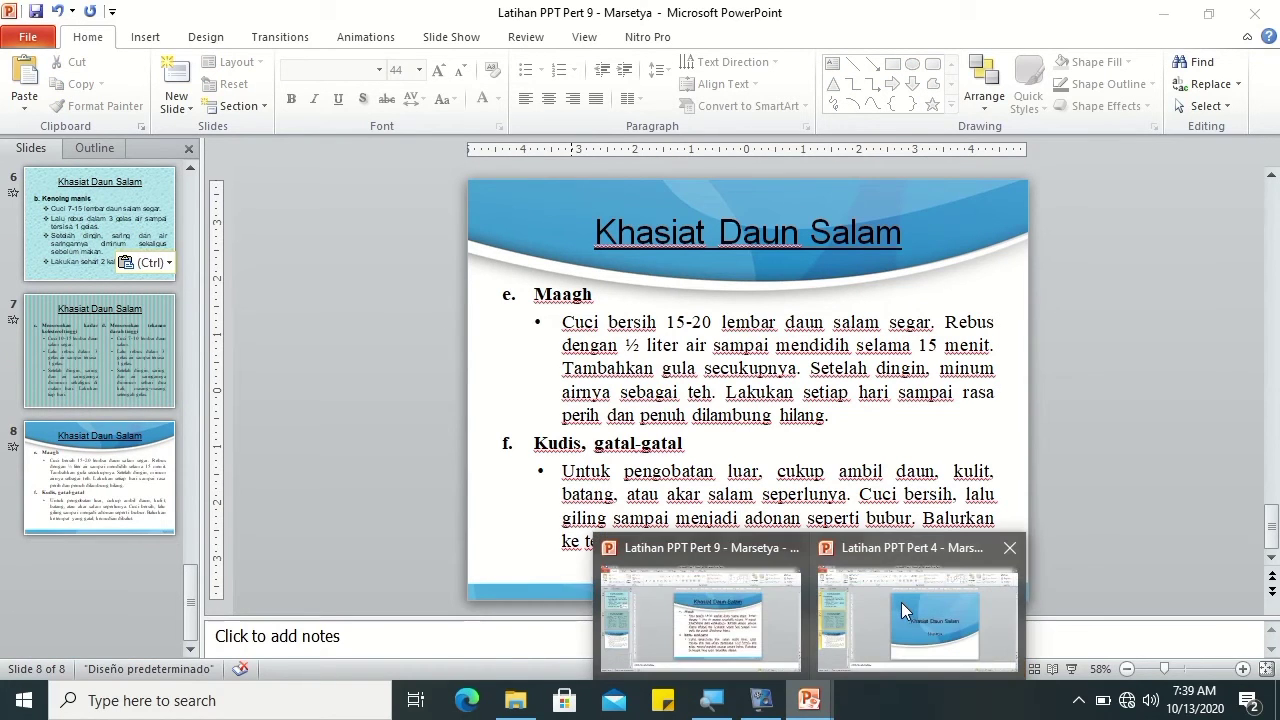
mouse_move(903, 602)
mouse_move(745, 620)
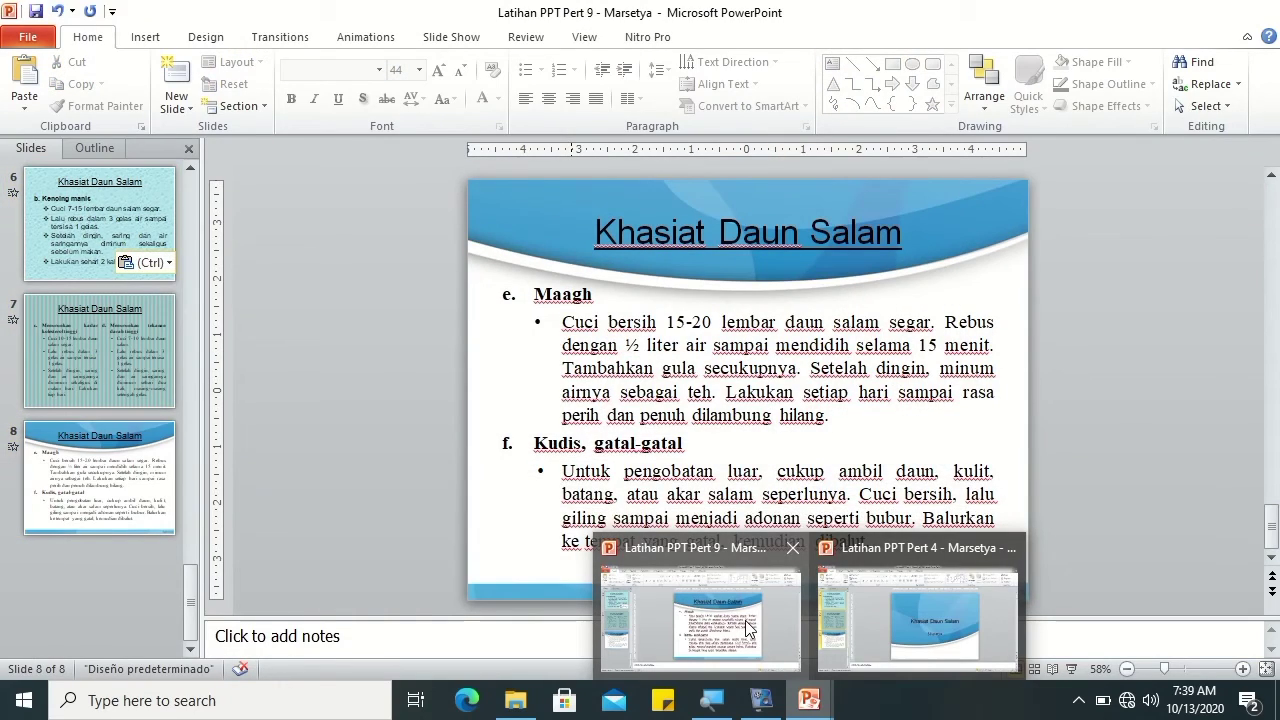
click(893, 597)
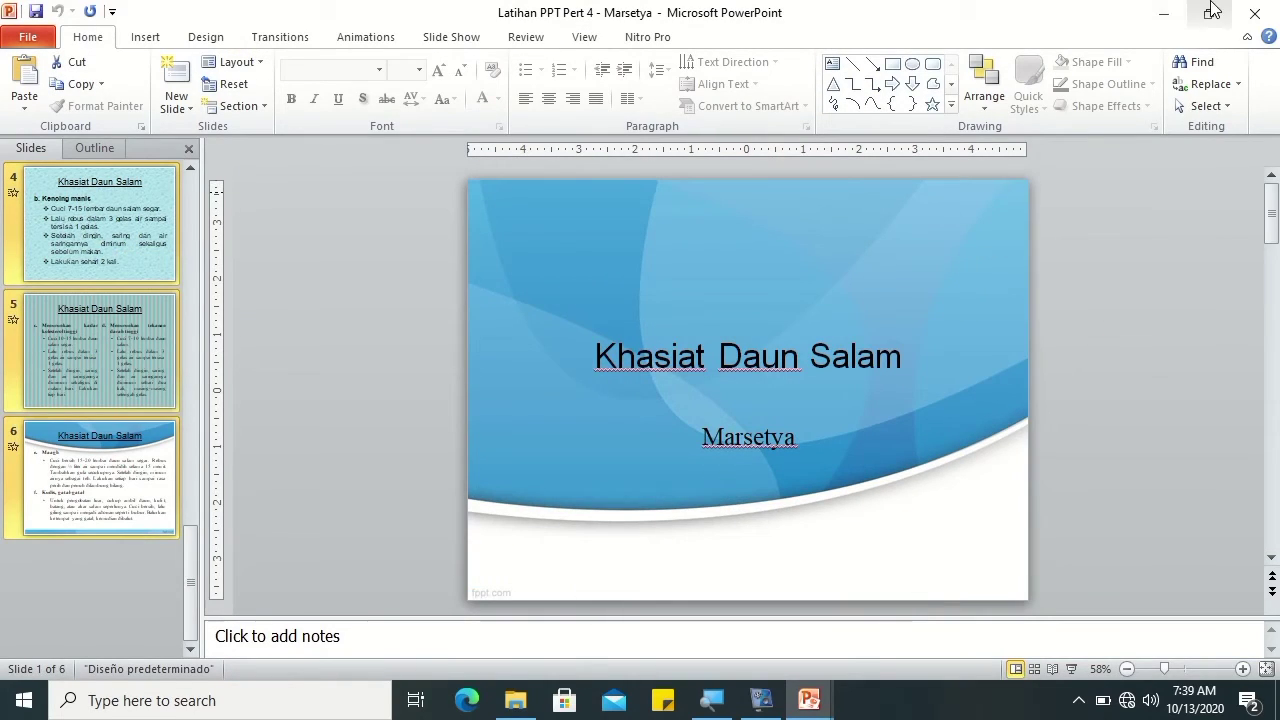
click(1252, 6)
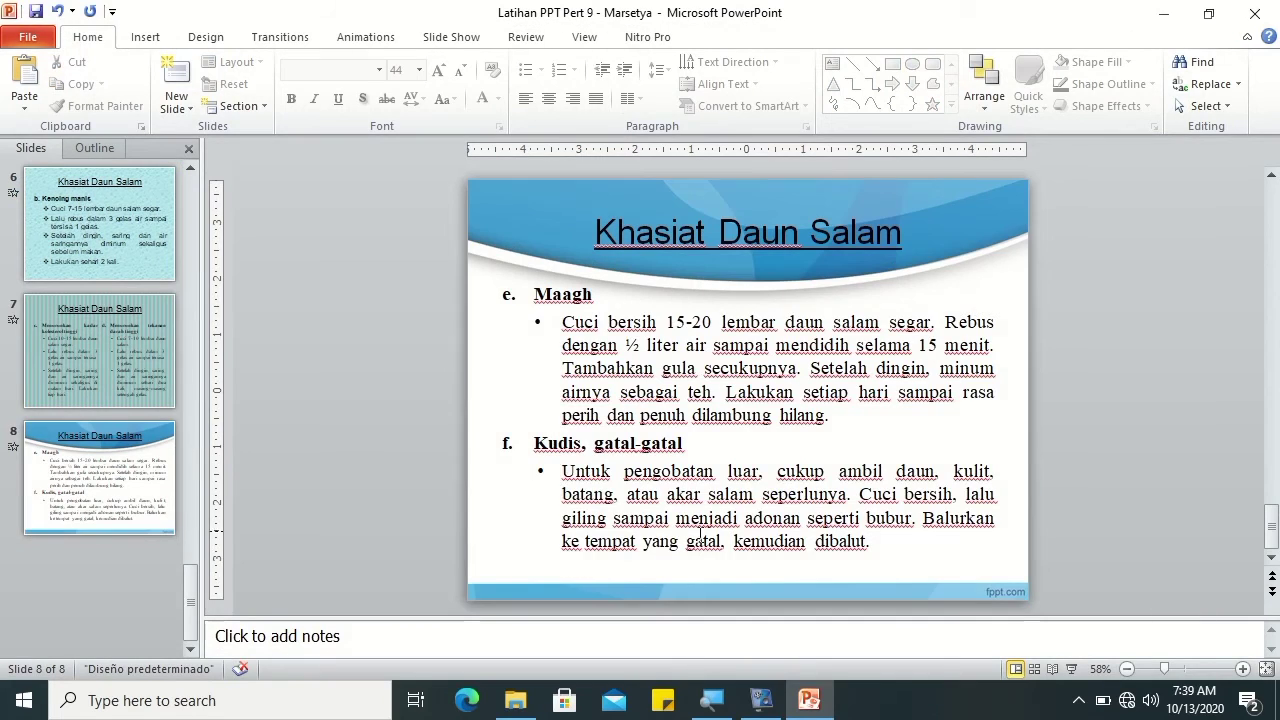
Step: Open Latihan PPT Pert 5 and select all seven of its slides
click(510, 702)
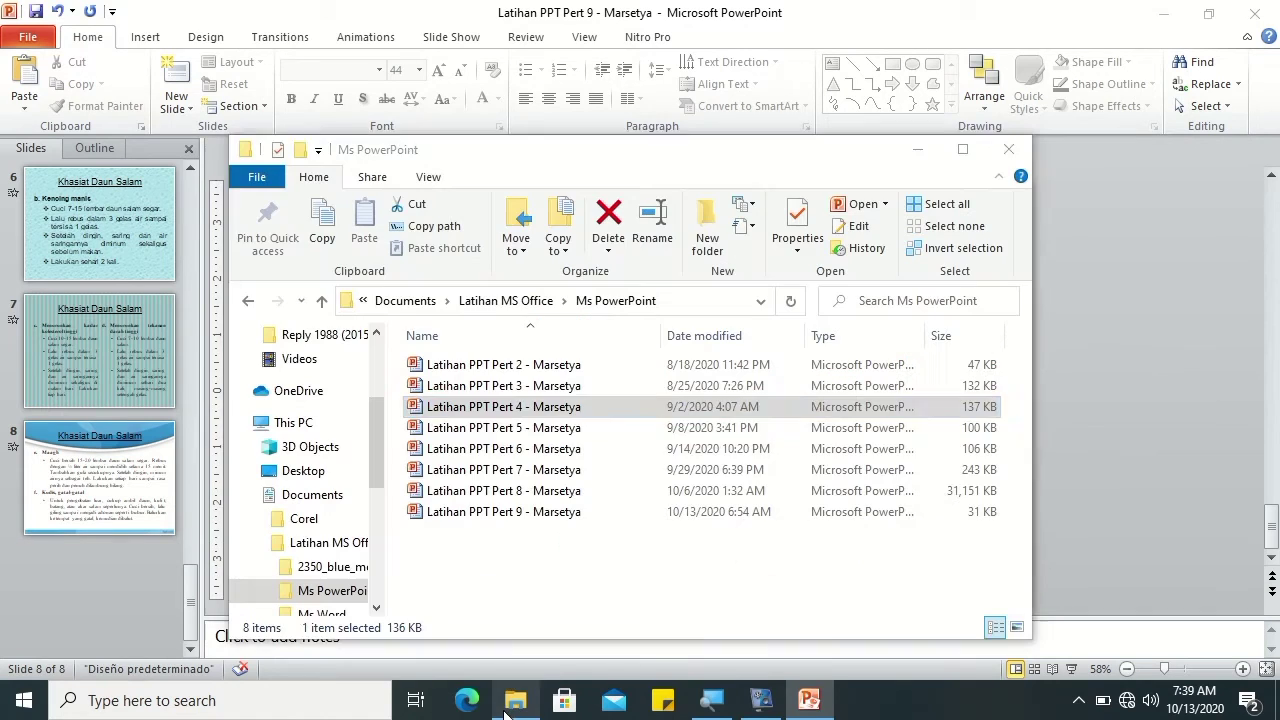
click(495, 435)
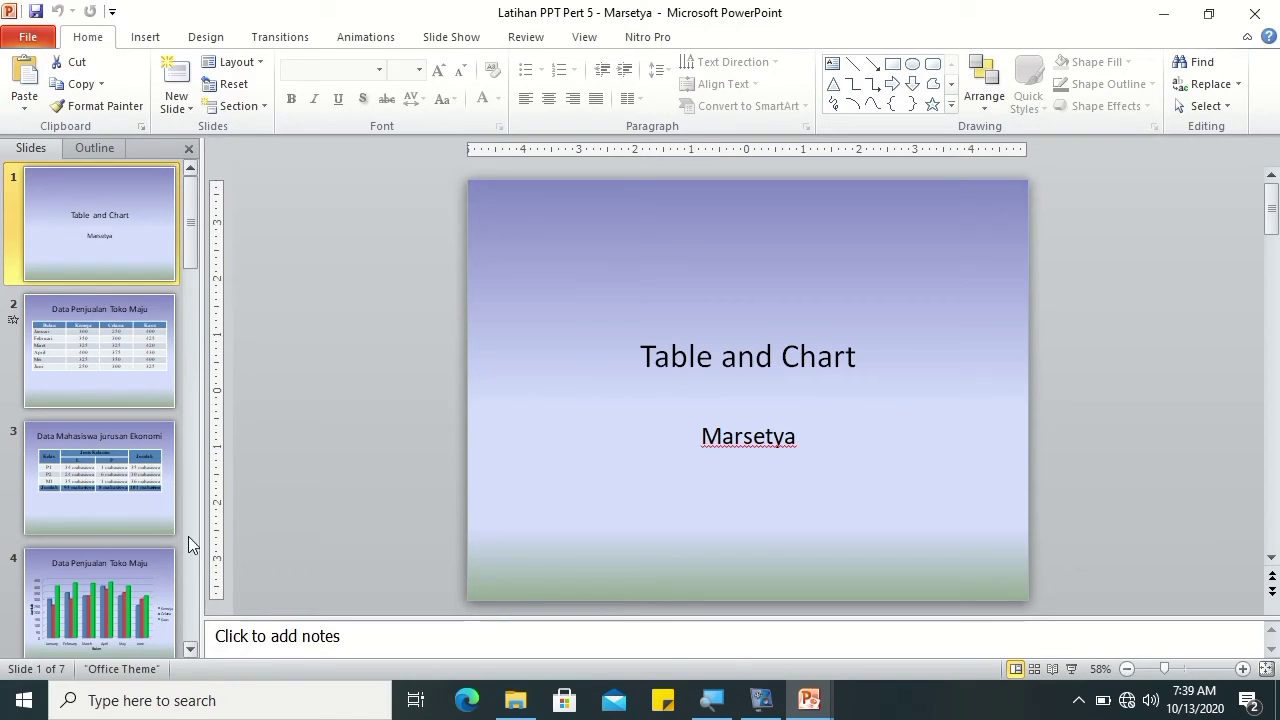
scroll(196, 580, down, 2)
scroll(196, 580, down, 2)
key(ctrl+a)
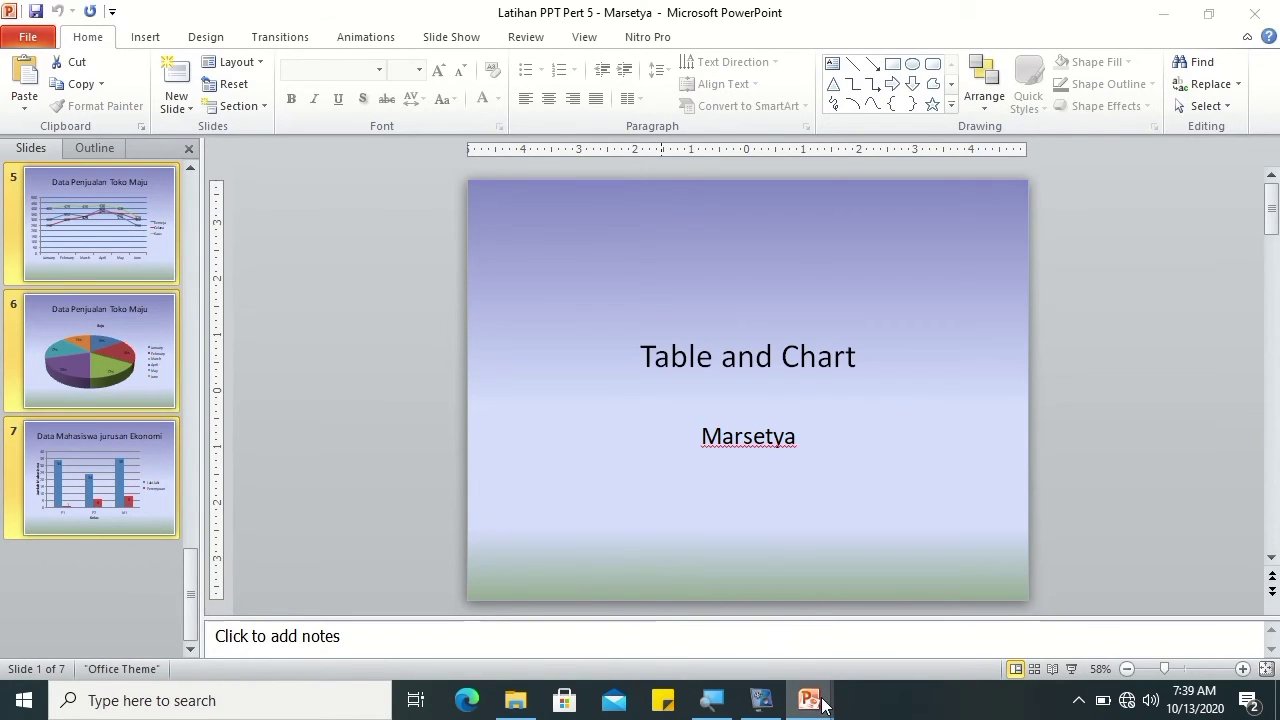
Step: Paste the Pert 5 slides after slide 8 with Keep Source Formatting, then close Pert 5
mouse_move(809, 700)
click(625, 599)
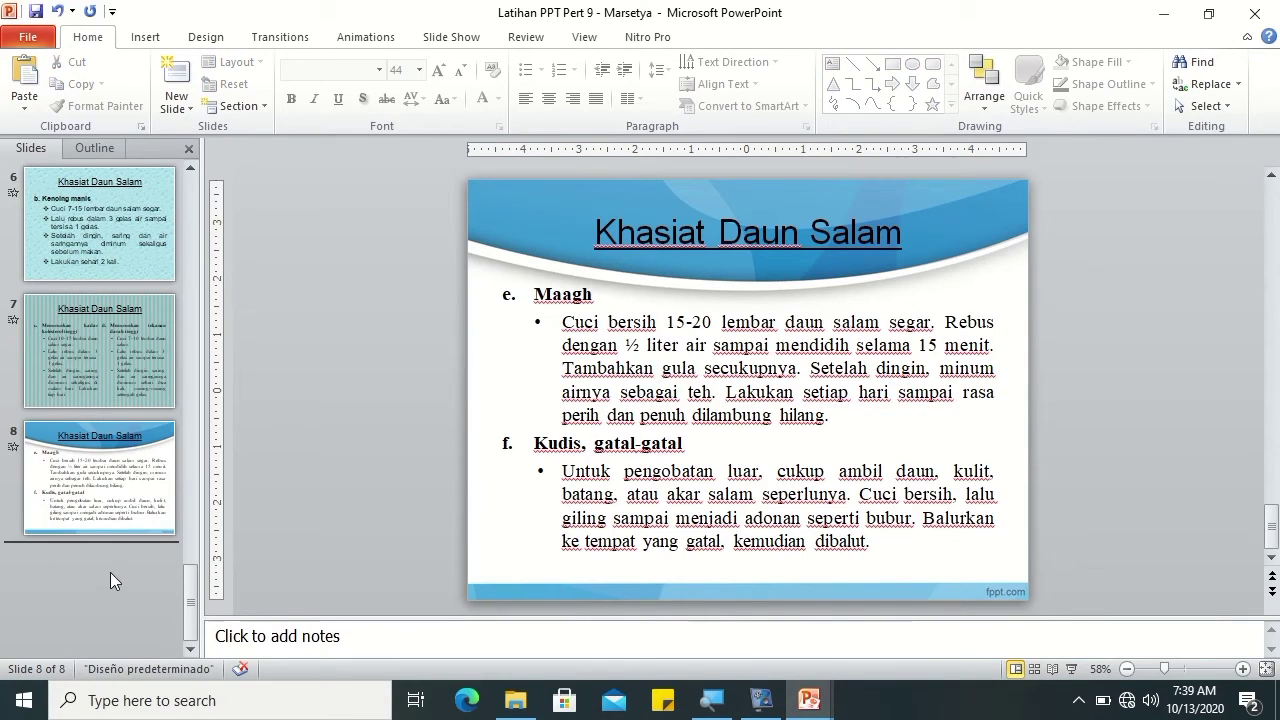
click(25, 107)
click(50, 150)
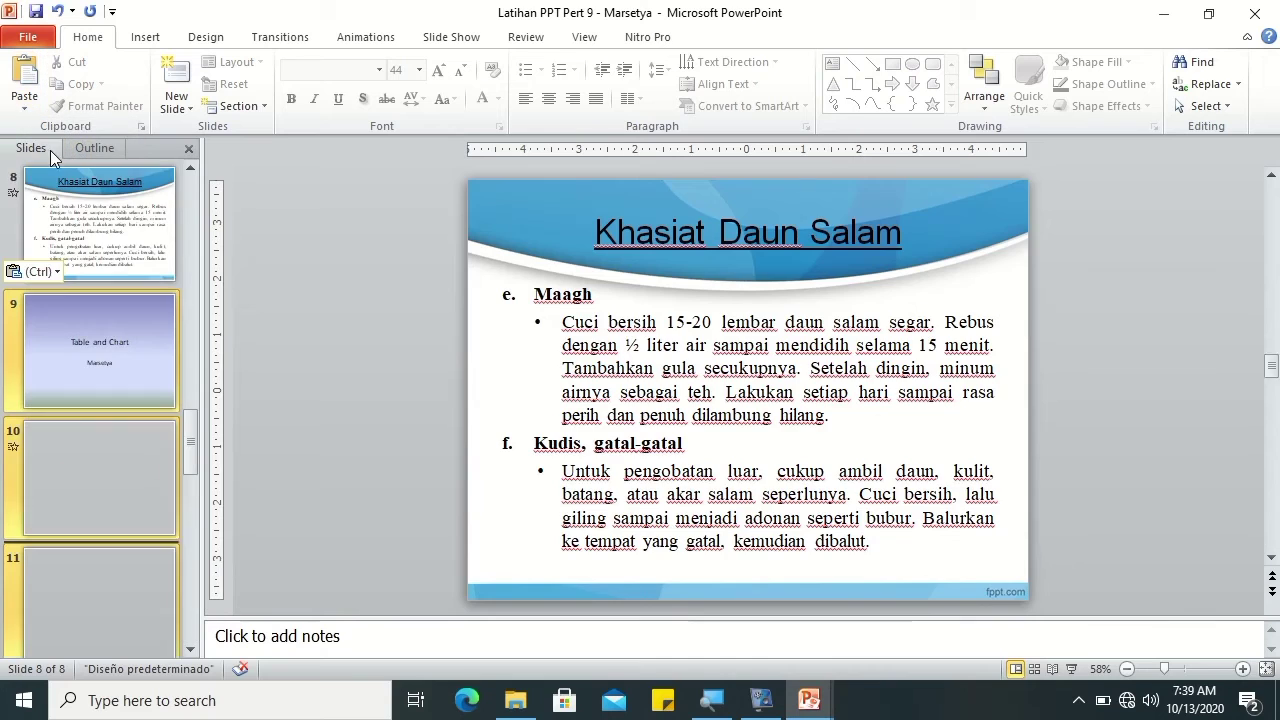
click(73, 353)
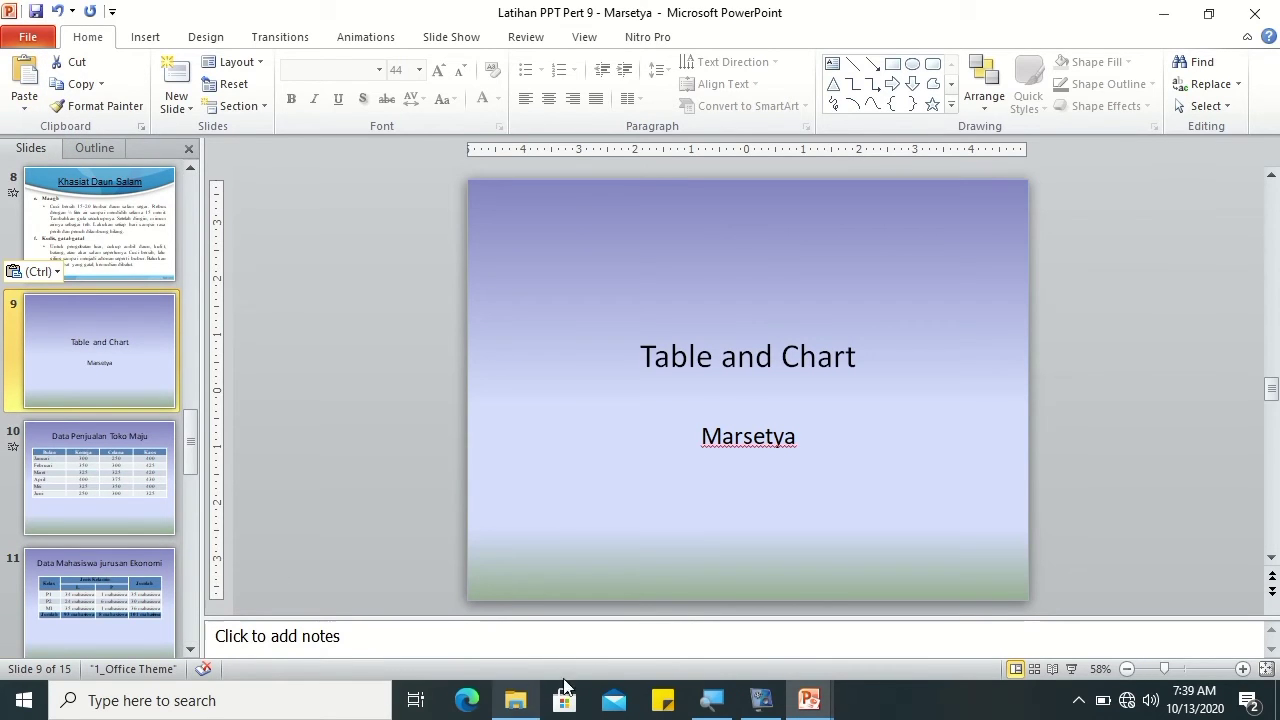
mouse_move(818, 690)
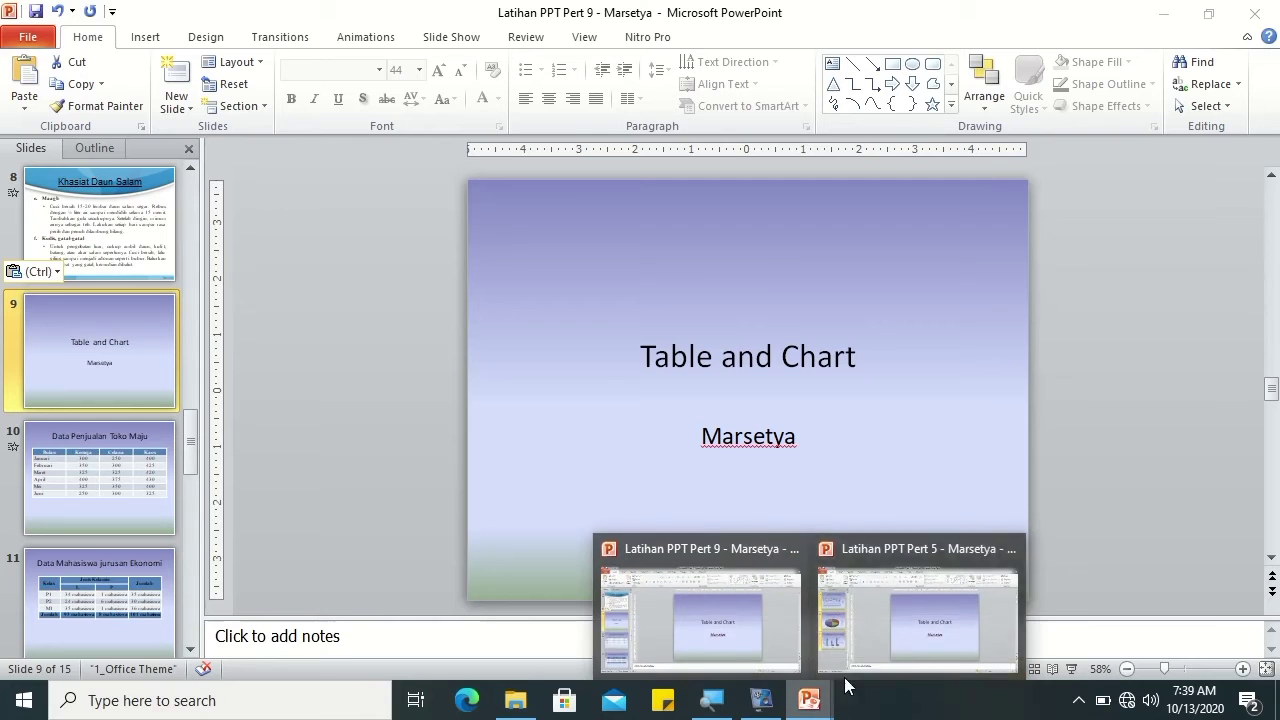
click(836, 598)
click(1268, 8)
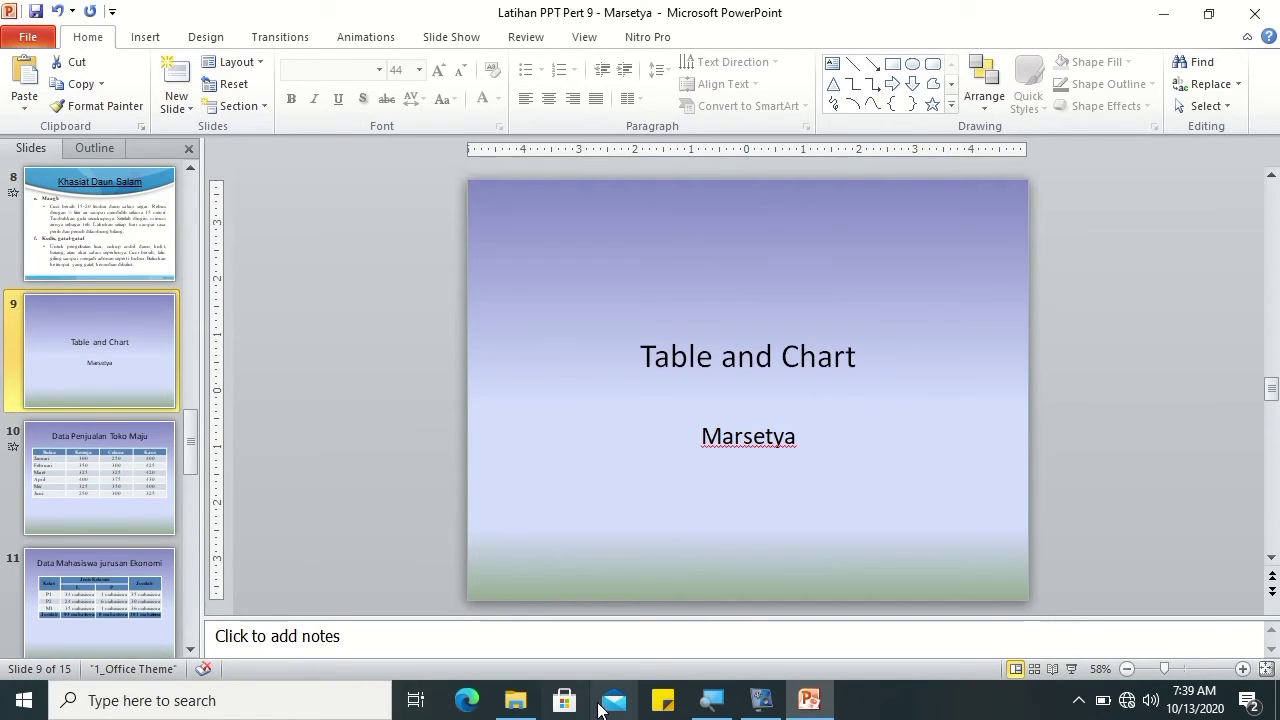
Step: Open Latihan PPT Pert 6 and select all its SmartArt slides
click(502, 702)
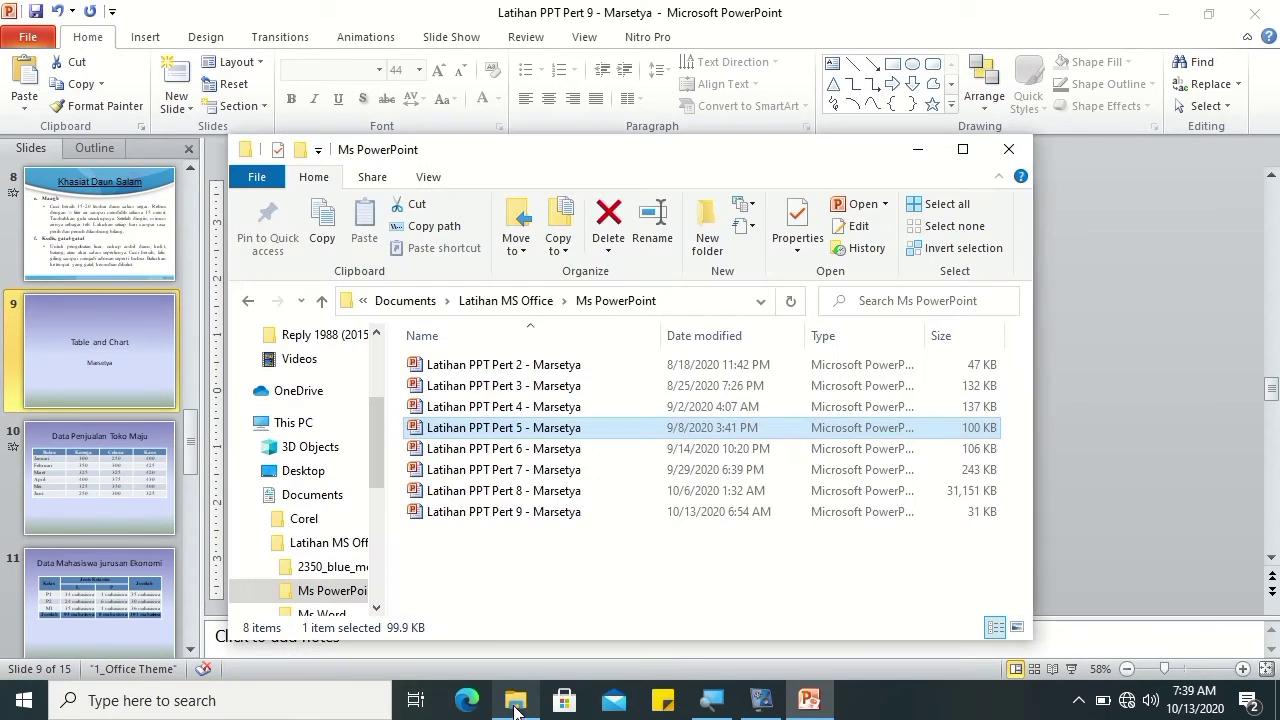
click(505, 455)
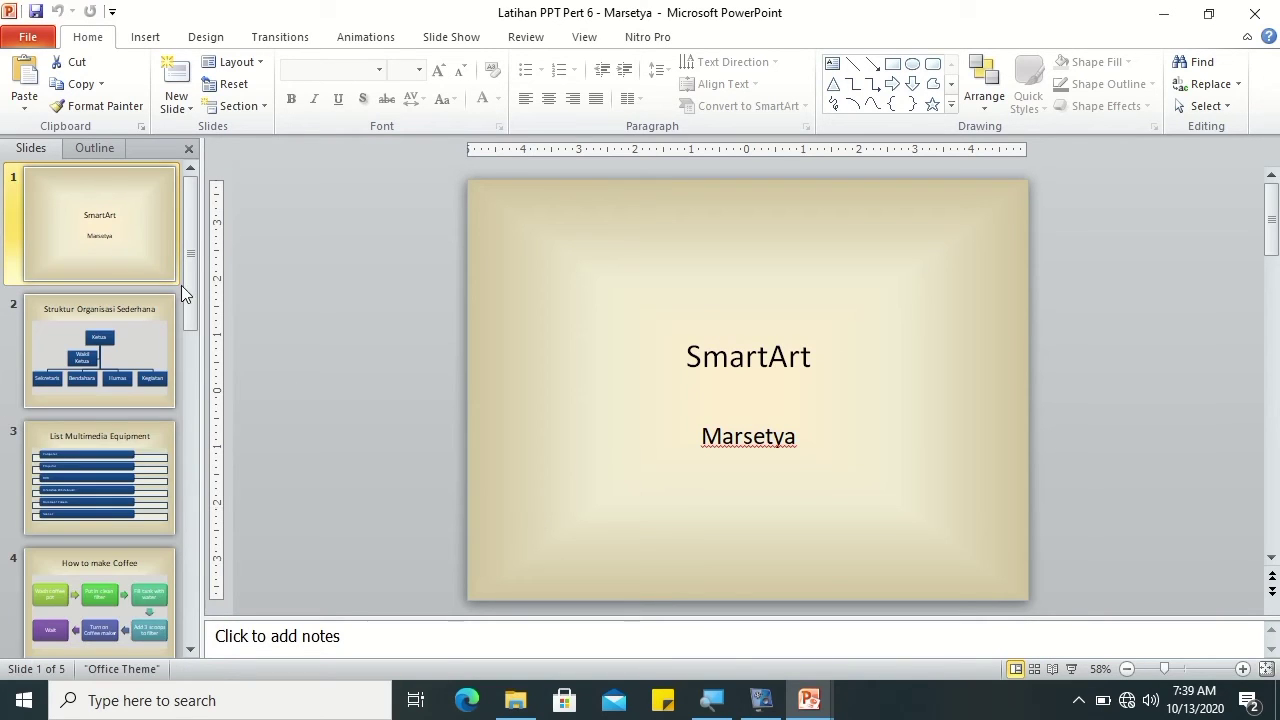
drag(196, 298, 191, 601)
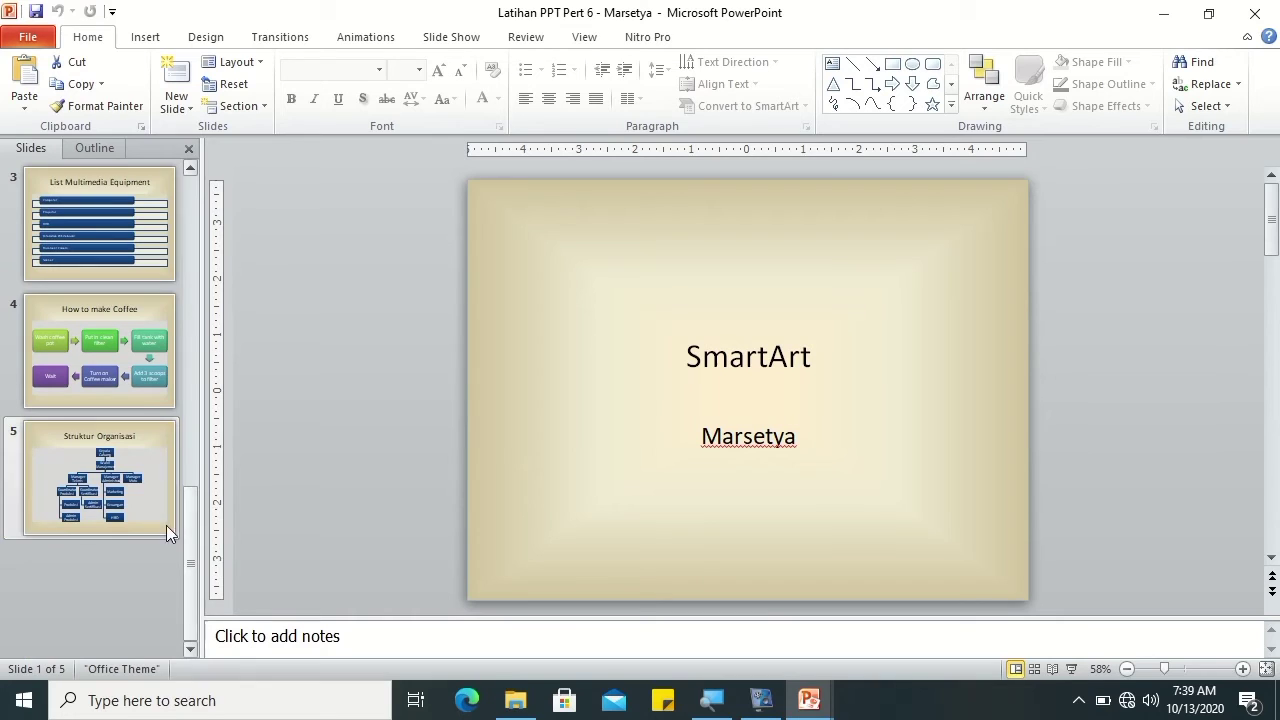
key(ctrl+a)
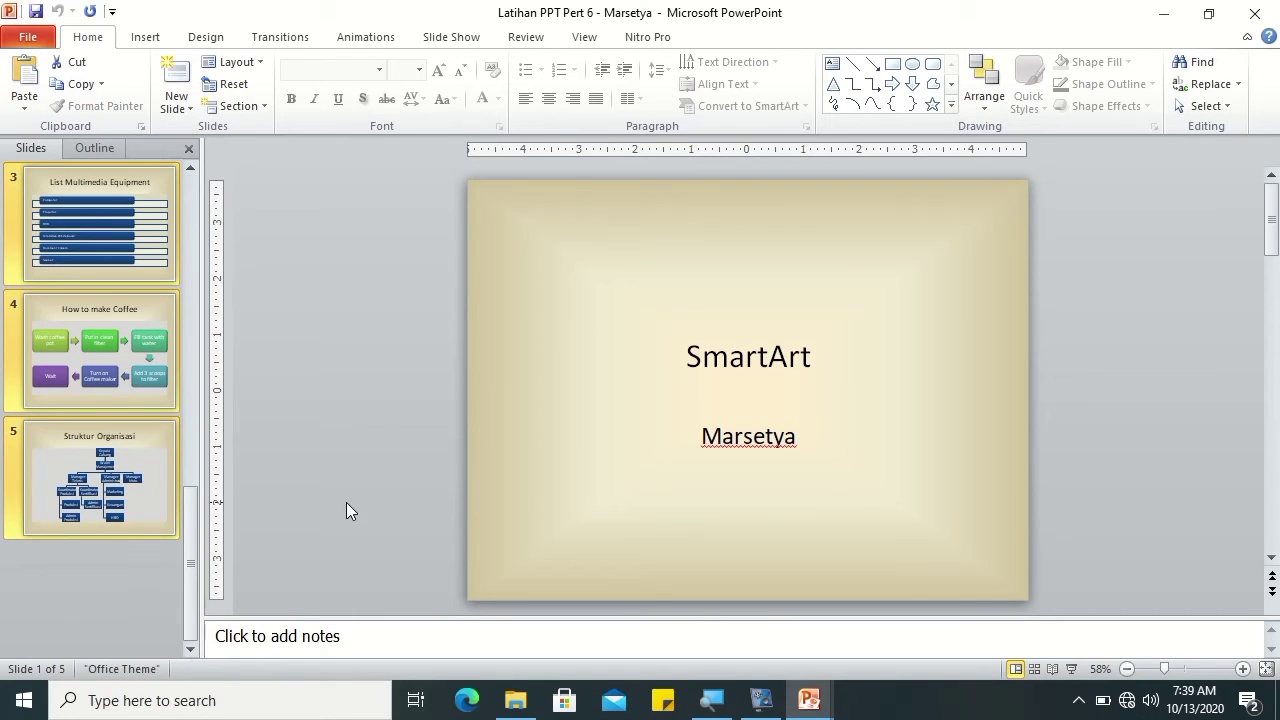
Step: Paste the Pert 6 slides after slide 15 of Pert 9 with Keep Source Formatting
mouse_move(812, 700)
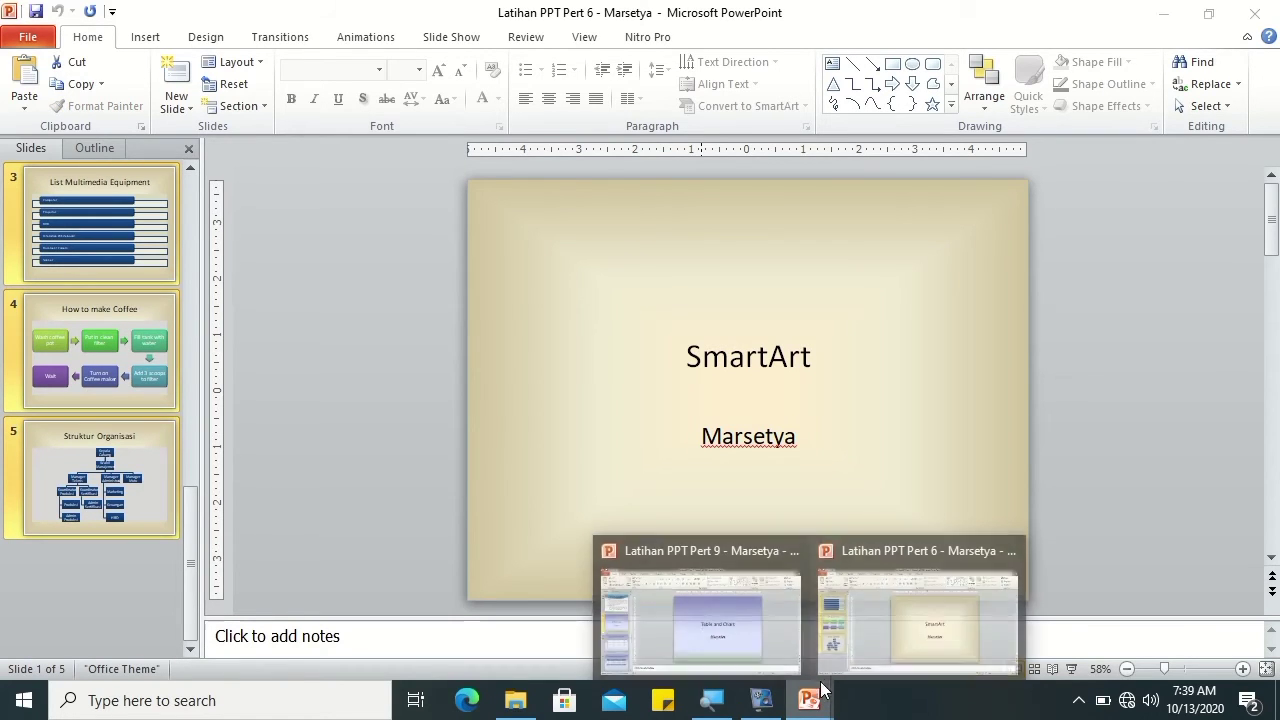
click(765, 624)
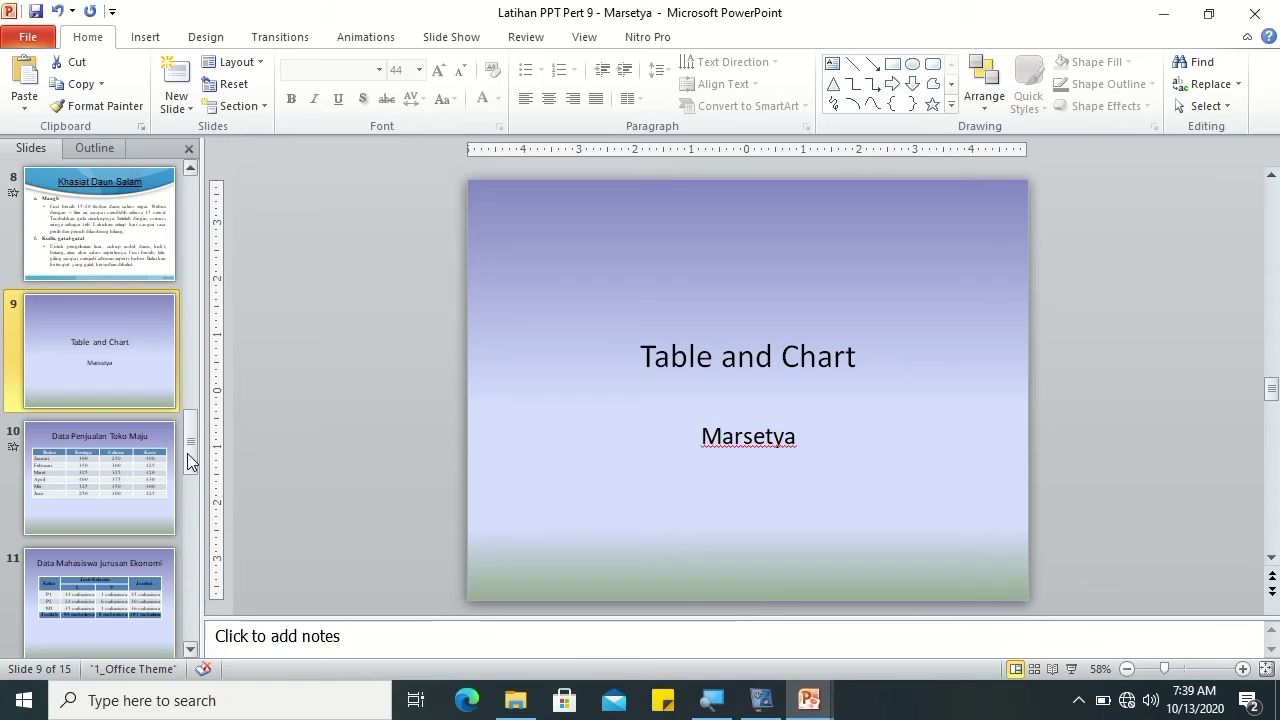
scroll(150, 620, down, 5)
click(135, 595)
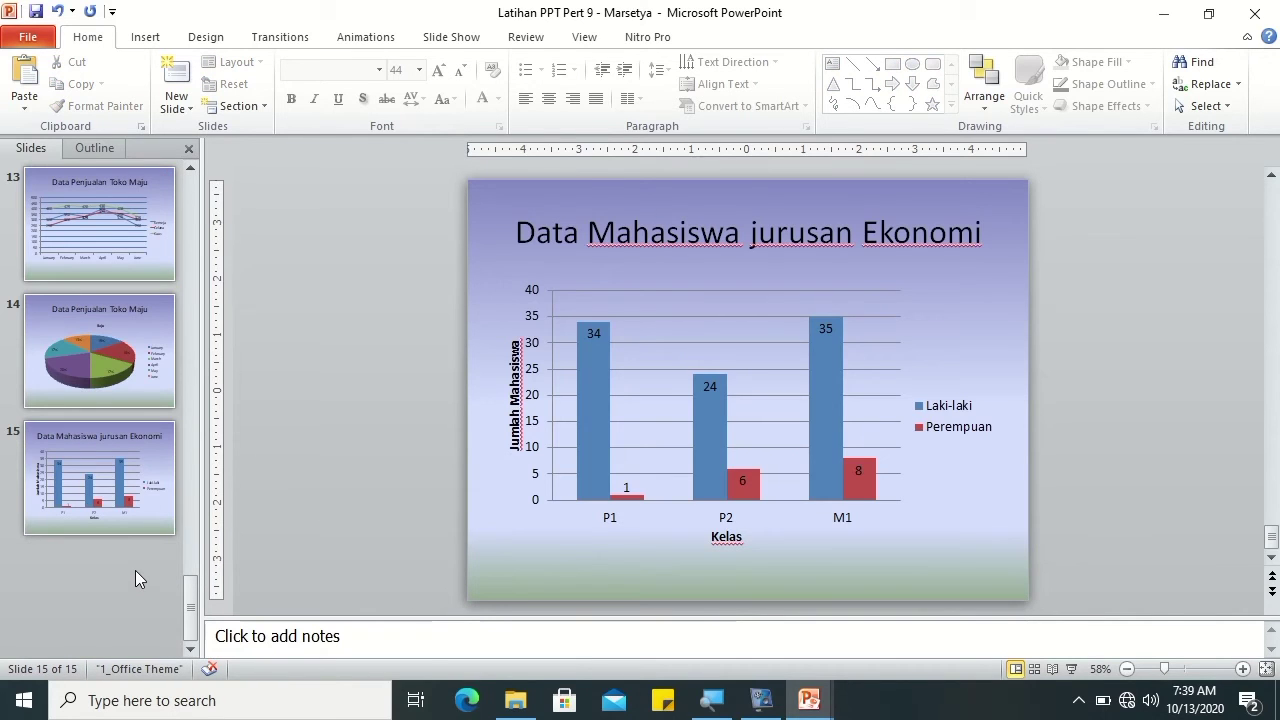
click(24, 104)
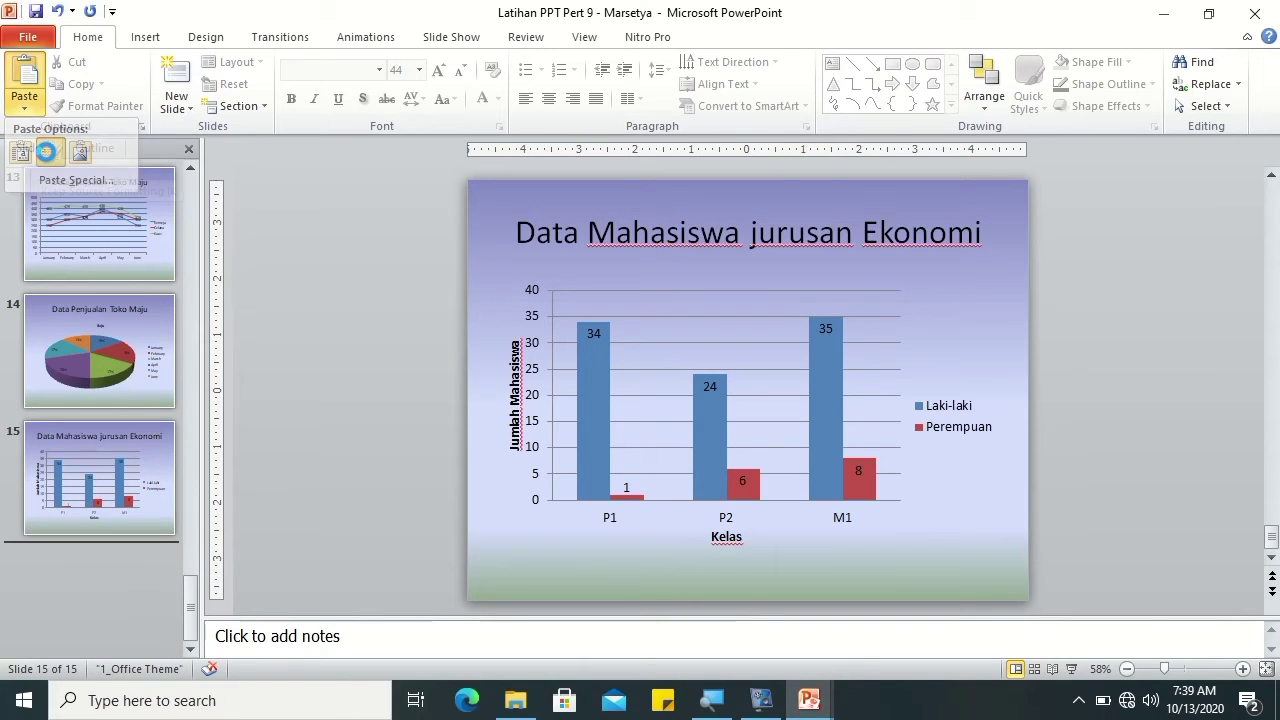
click(49, 155)
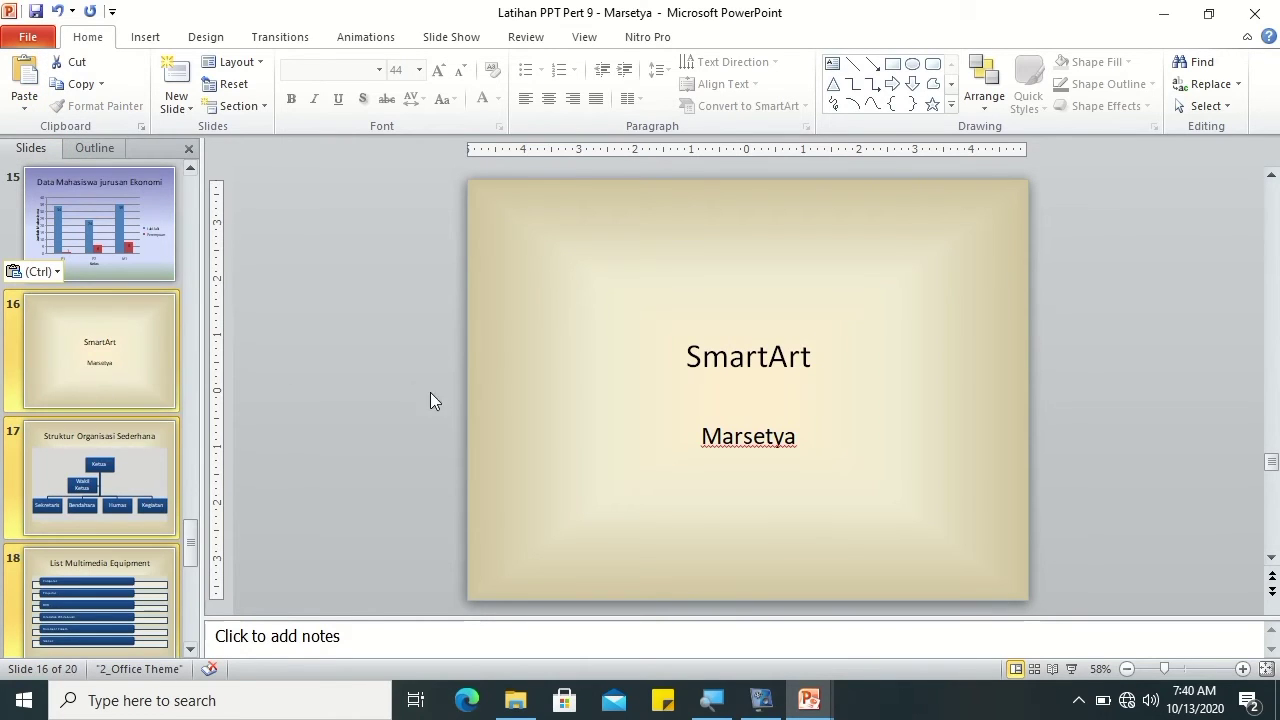
drag(190, 550, 190, 640)
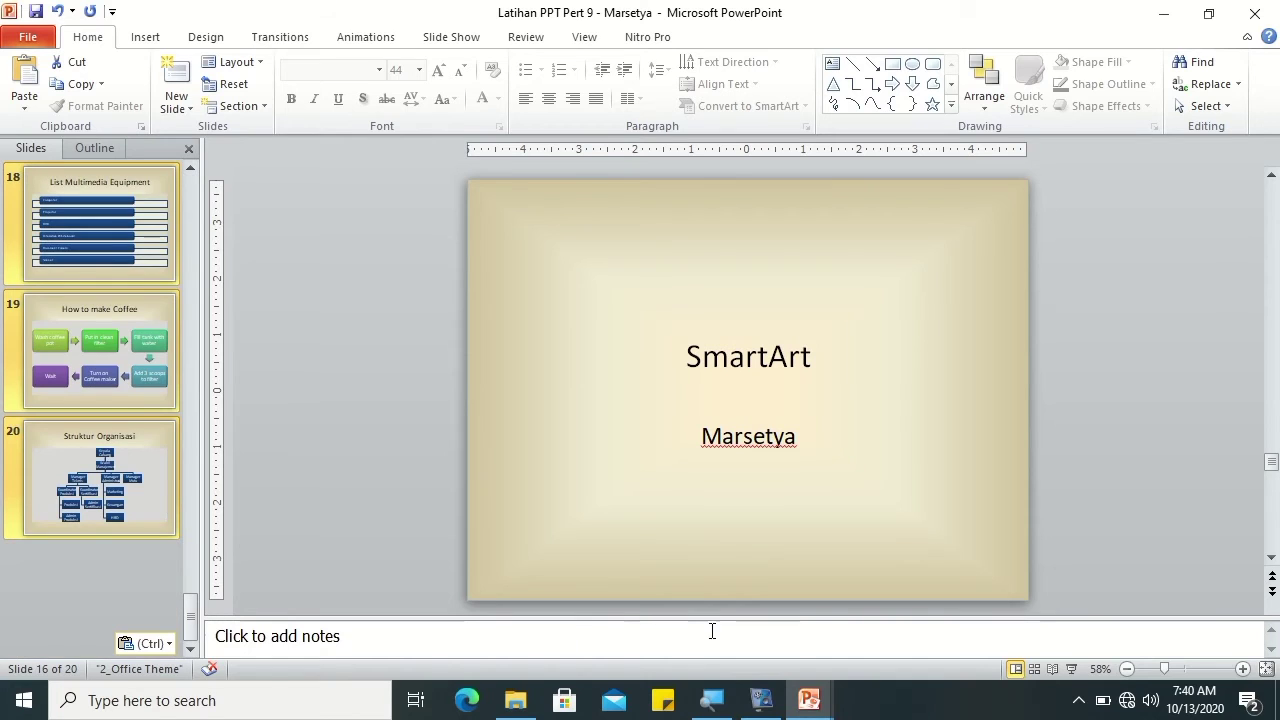
Step: Close the Latihan PPT Pert 6 presentation
click(516, 698)
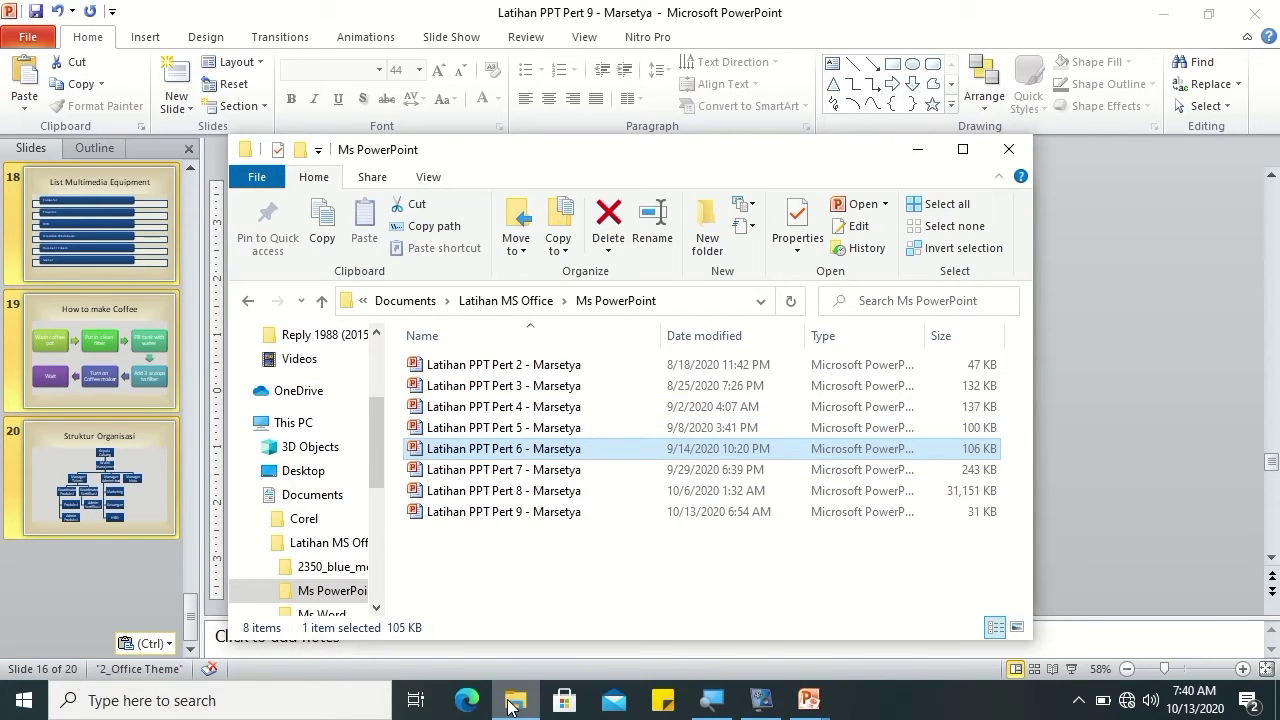
click(514, 702)
mouse_move(812, 695)
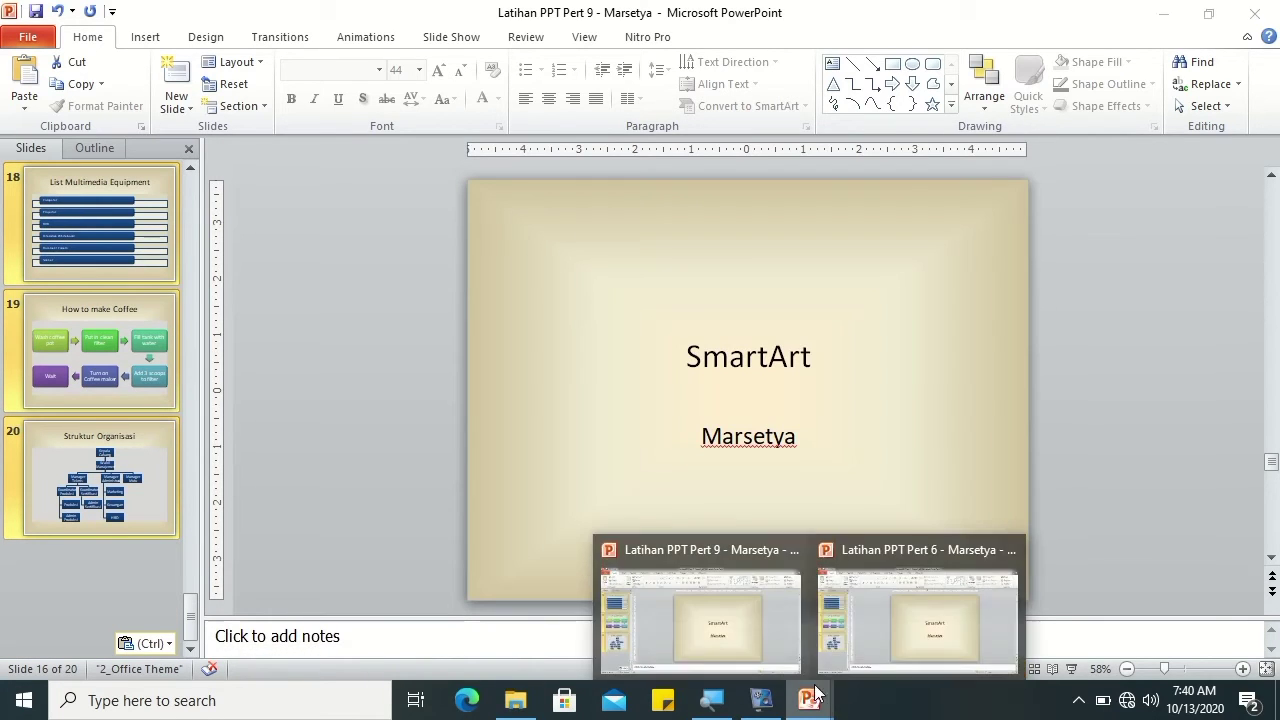
click(867, 588)
click(1255, 13)
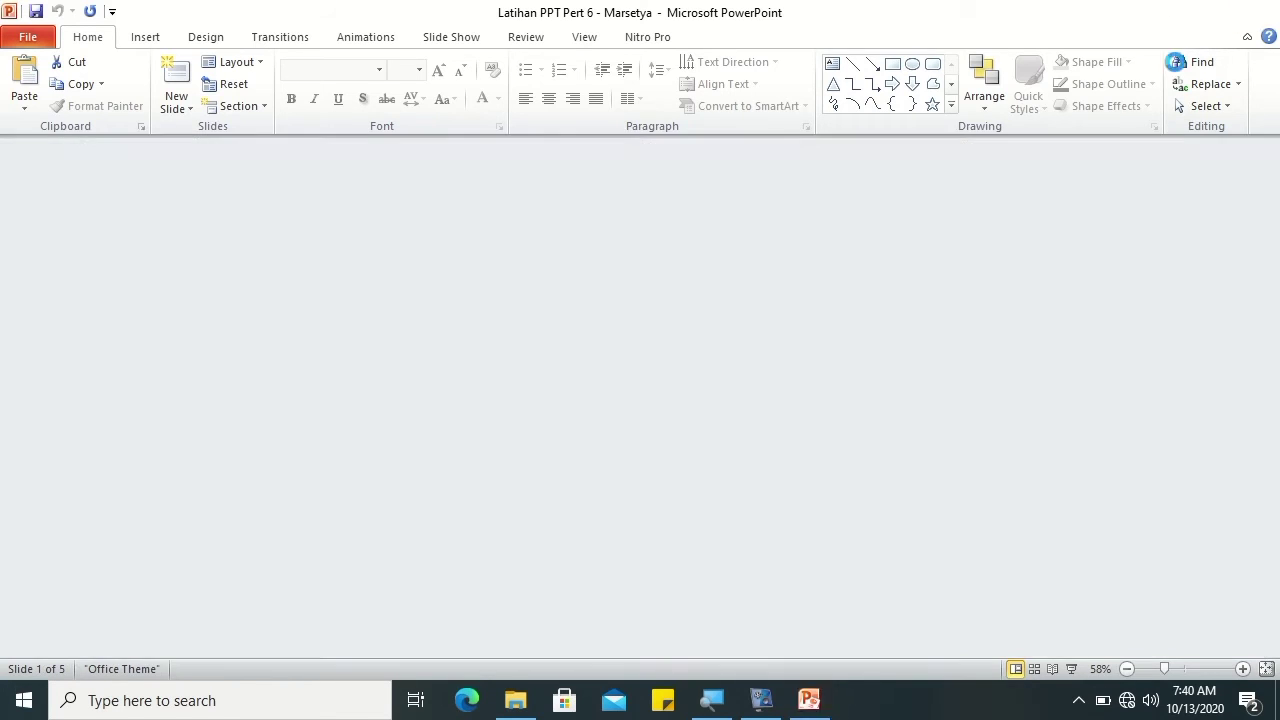
Step: Check the slide layout list without changes and set the insertion point after slide 20
click(250, 64)
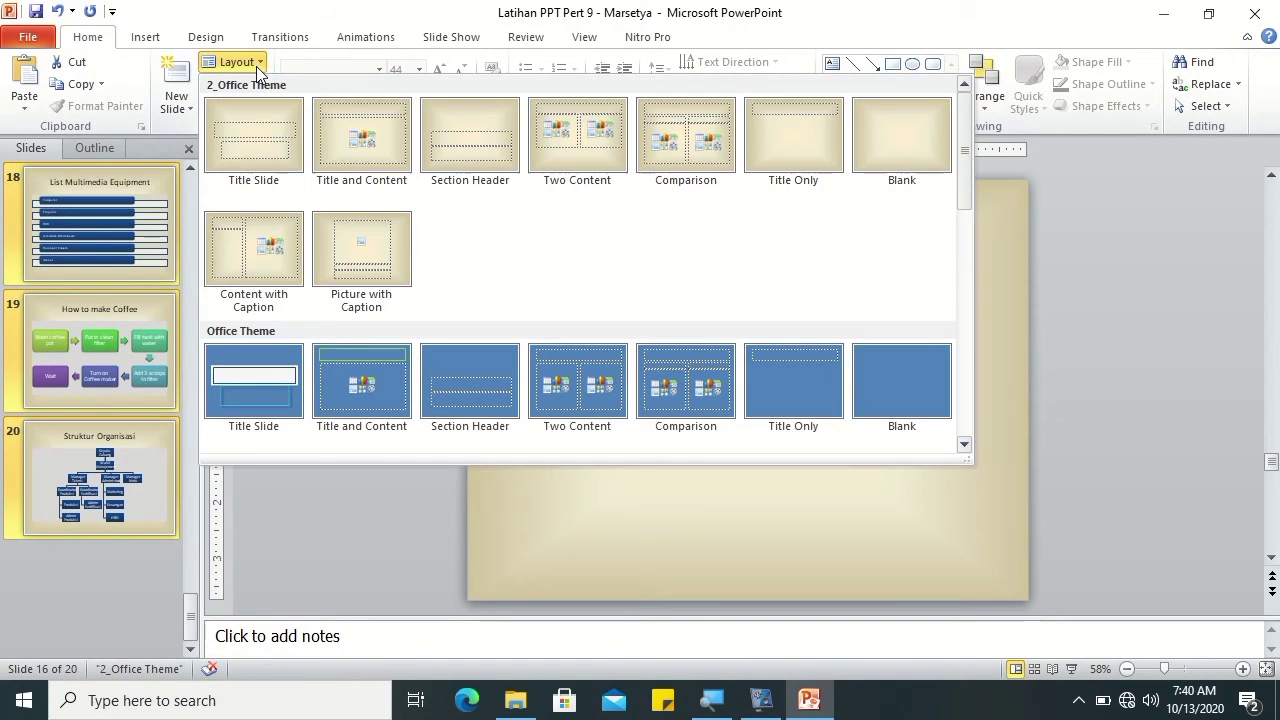
mouse_move(970, 146)
mouse_down()
mouse_move(988, 318)
mouse_move(995, 150)
mouse_up()
click(358, 530)
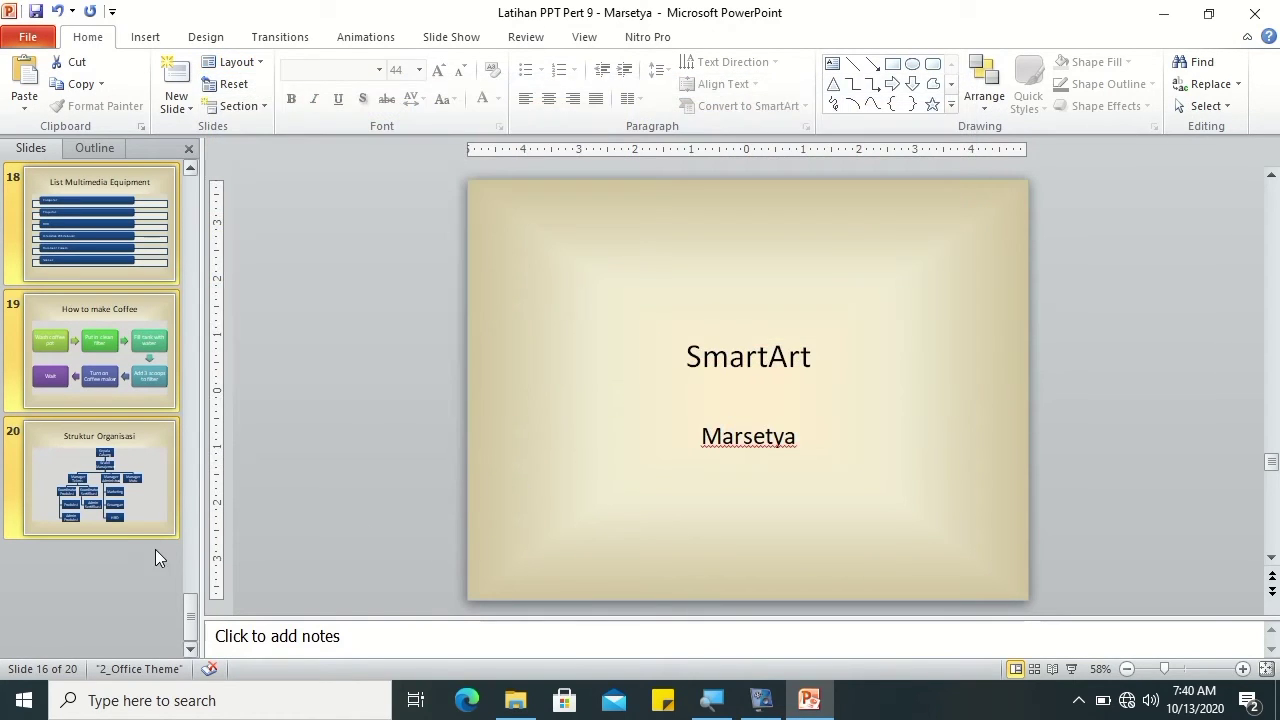
click(113, 569)
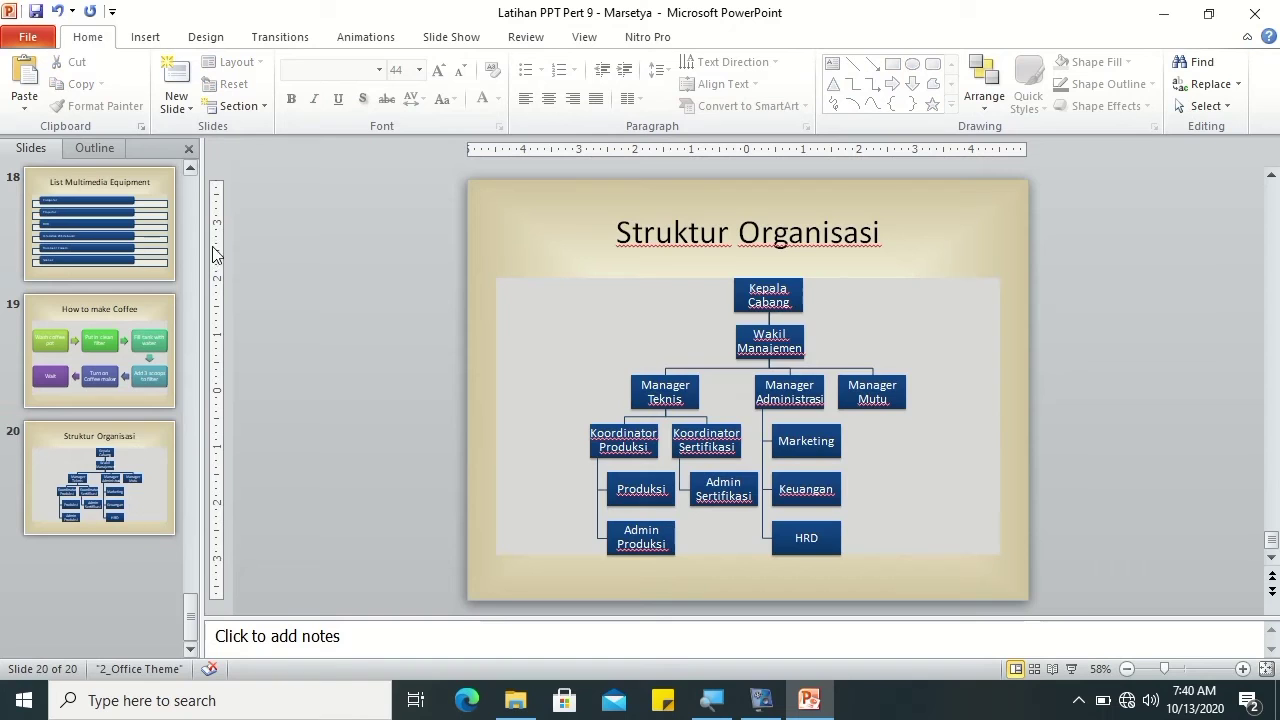
Step: Load Latihan PPT Pert 7 - Marsetya in Reuse Slides with Keep source formatting ticked
click(179, 108)
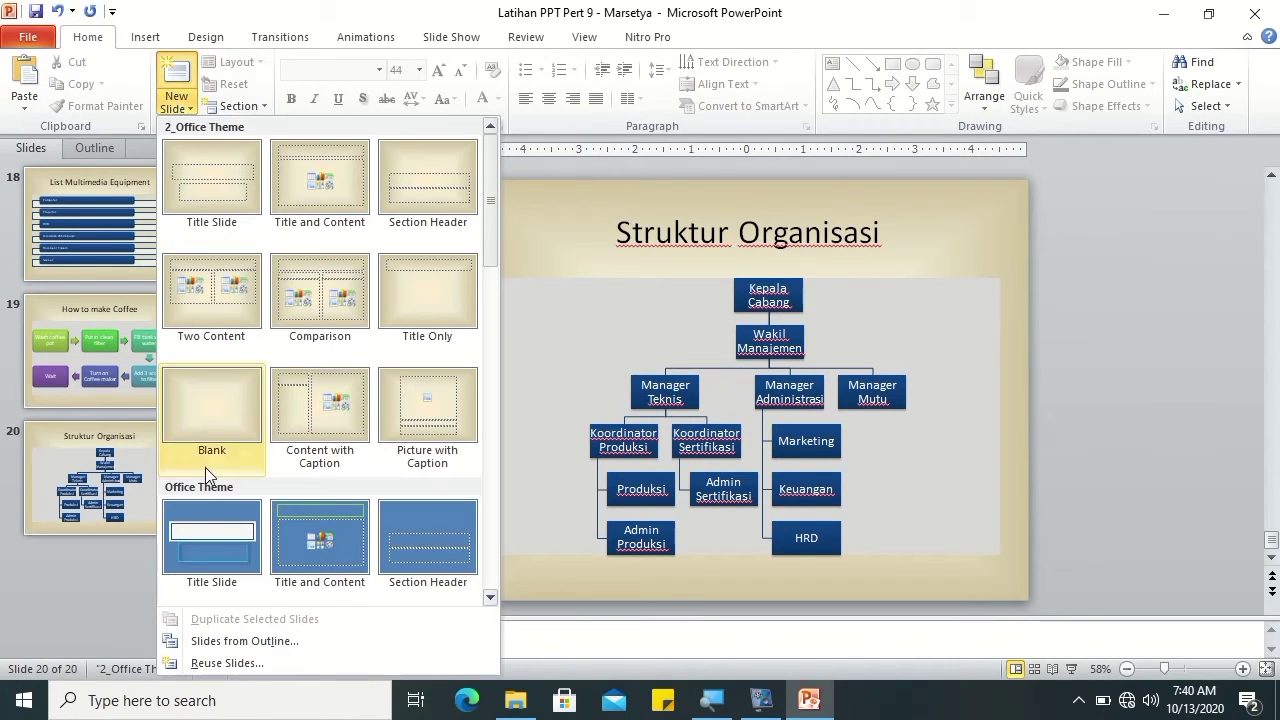
click(225, 663)
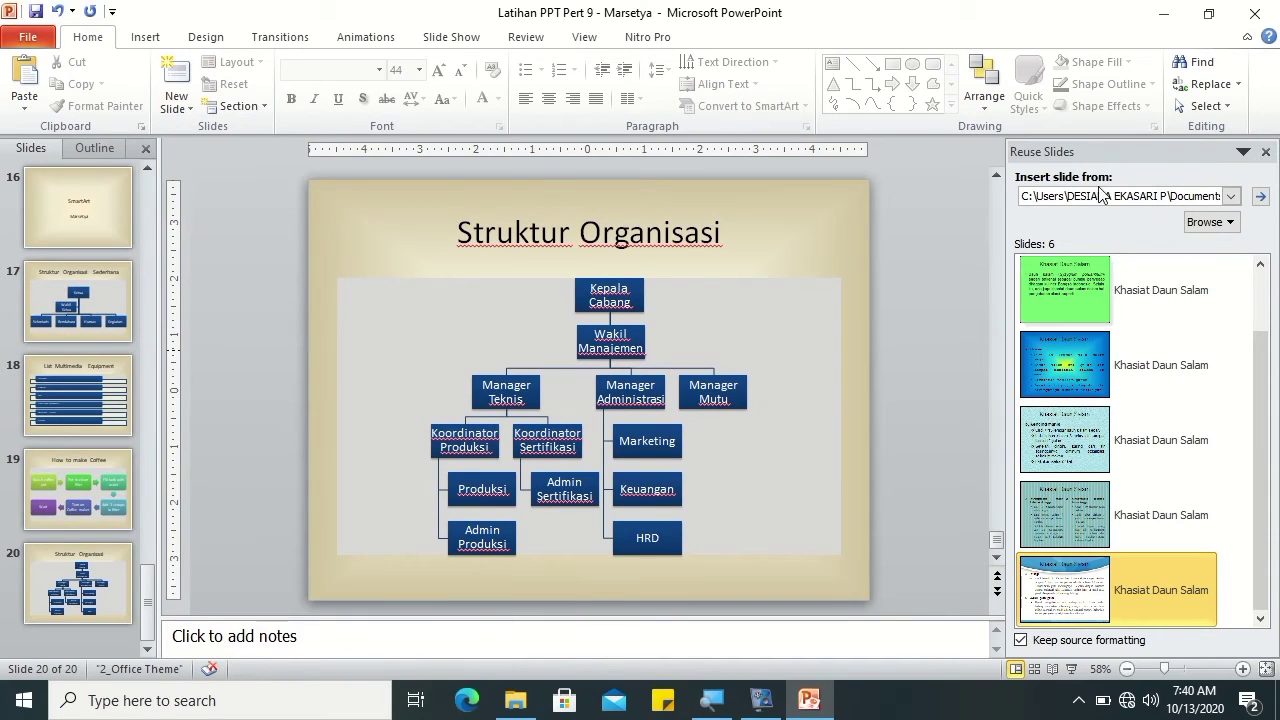
click(1222, 221)
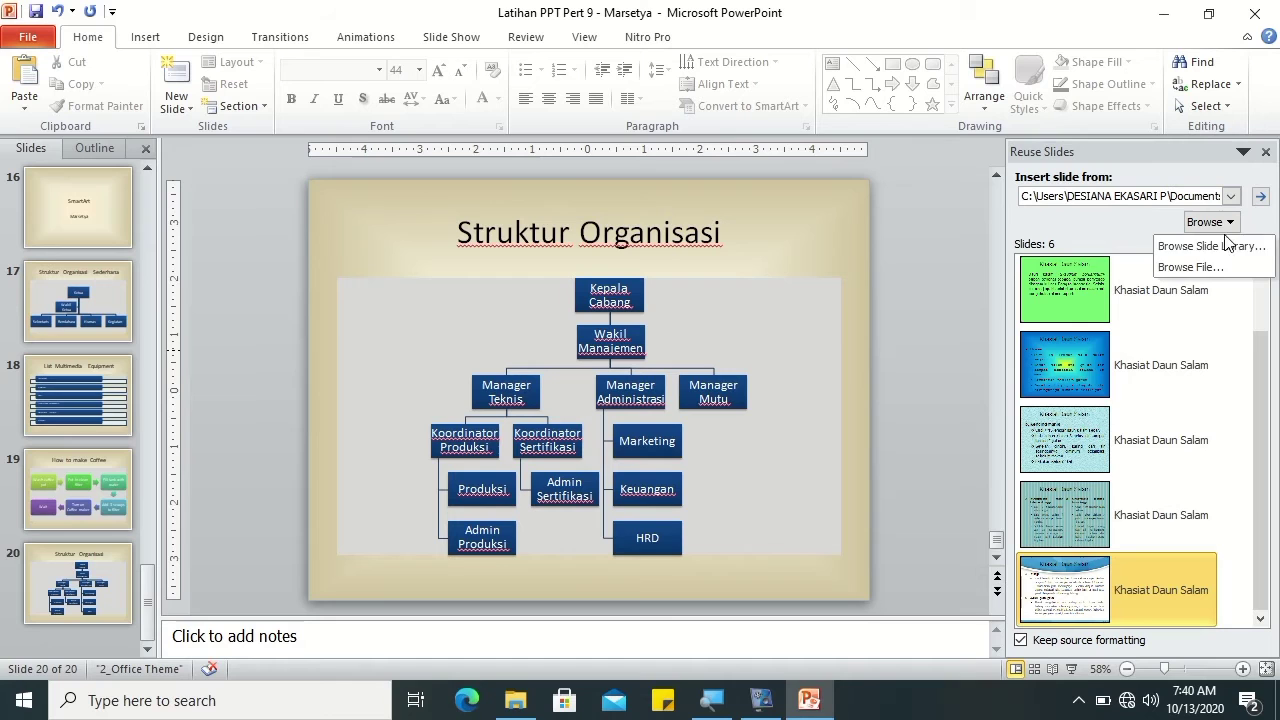
click(1217, 262)
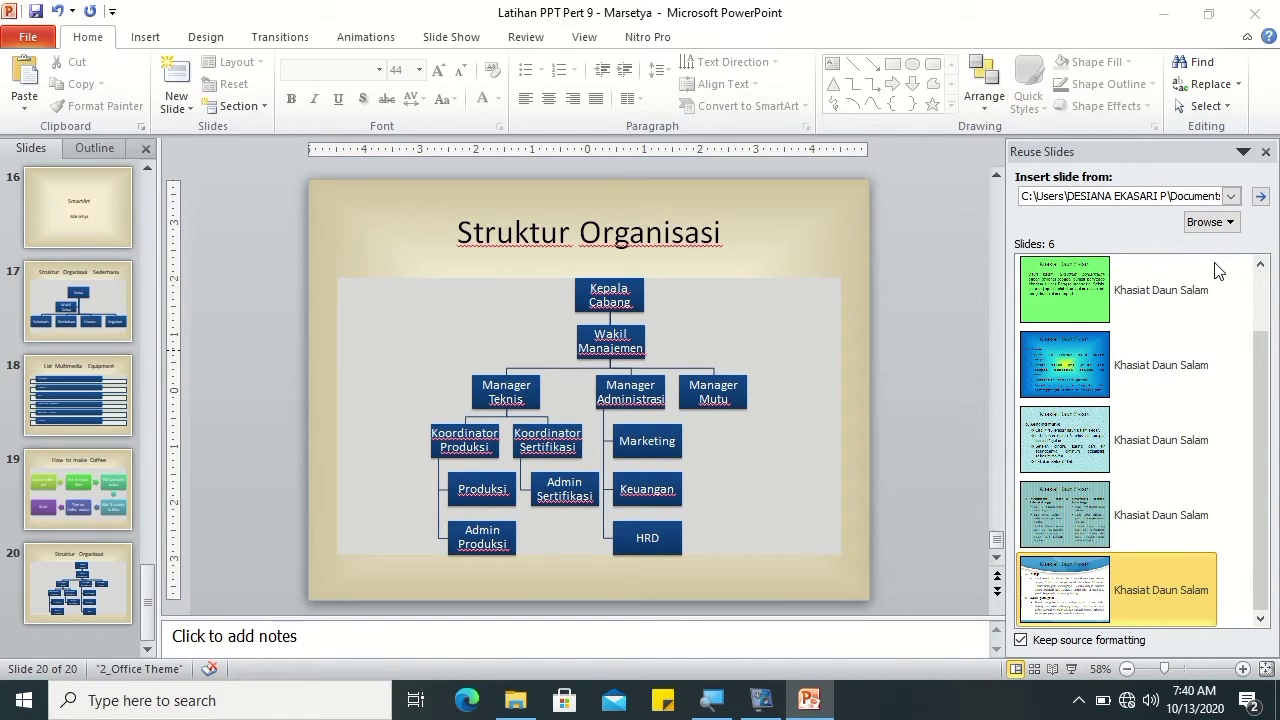
click(420, 250)
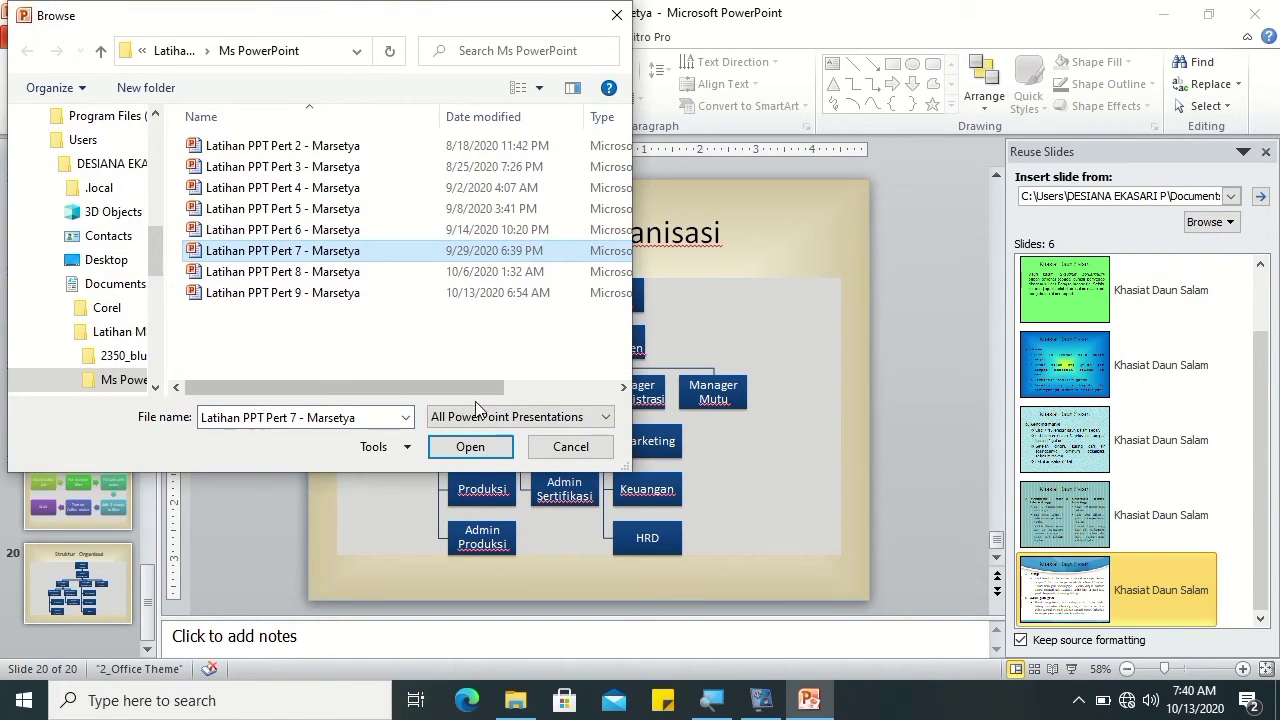
click(470, 450)
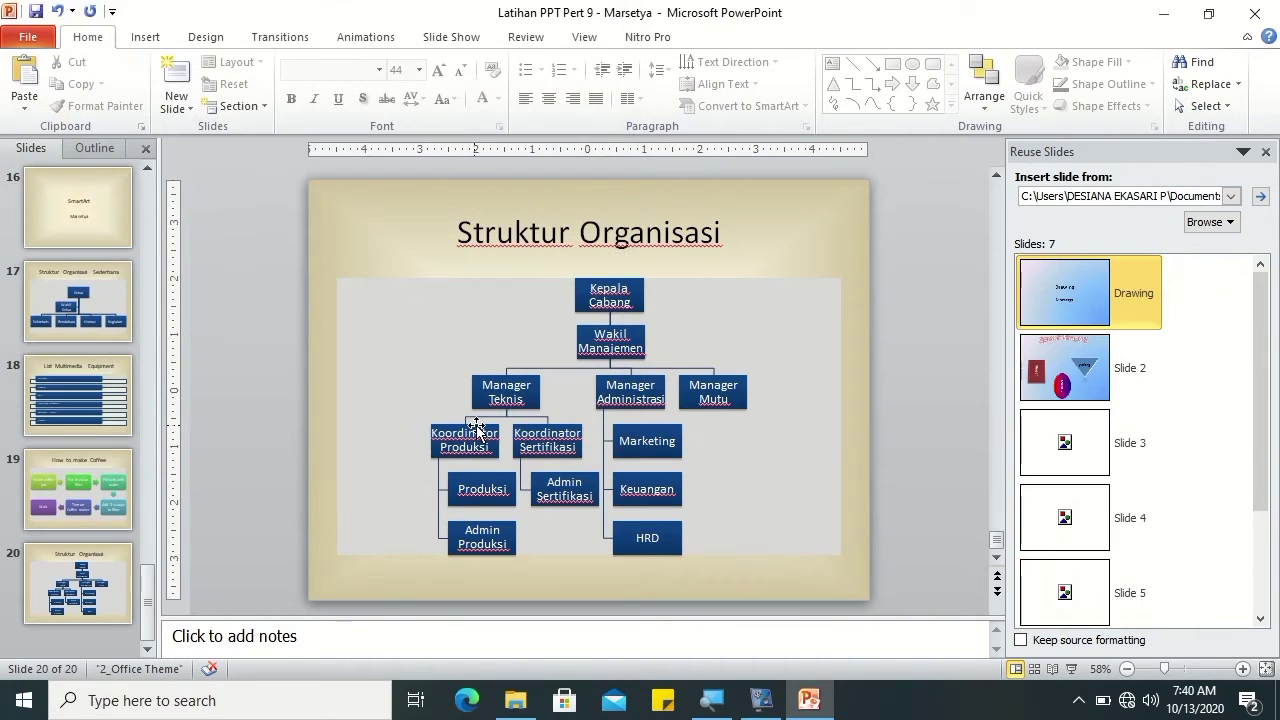
mouse_move(1077, 588)
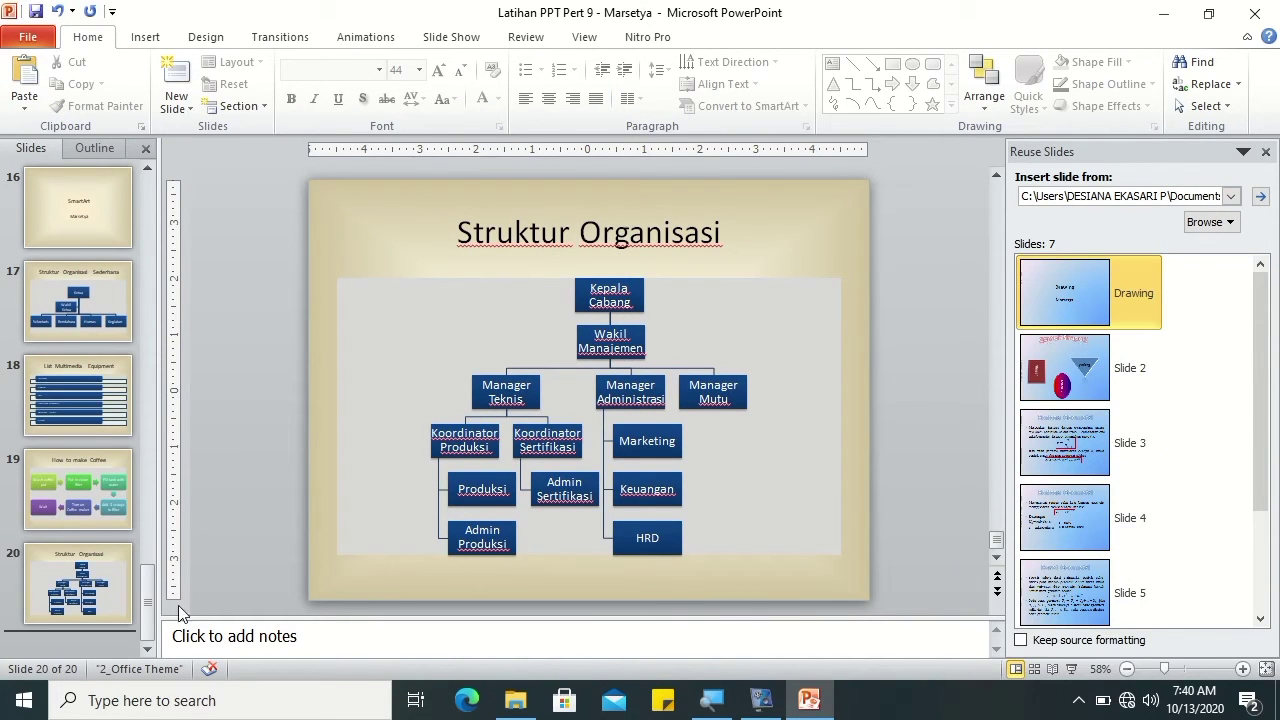
click(1041, 644)
Step: Insert the Contoh Shape, Barisan Geometri, Deret Geometri and Latihan slides, then close the pane
mouse_move(1066, 290)
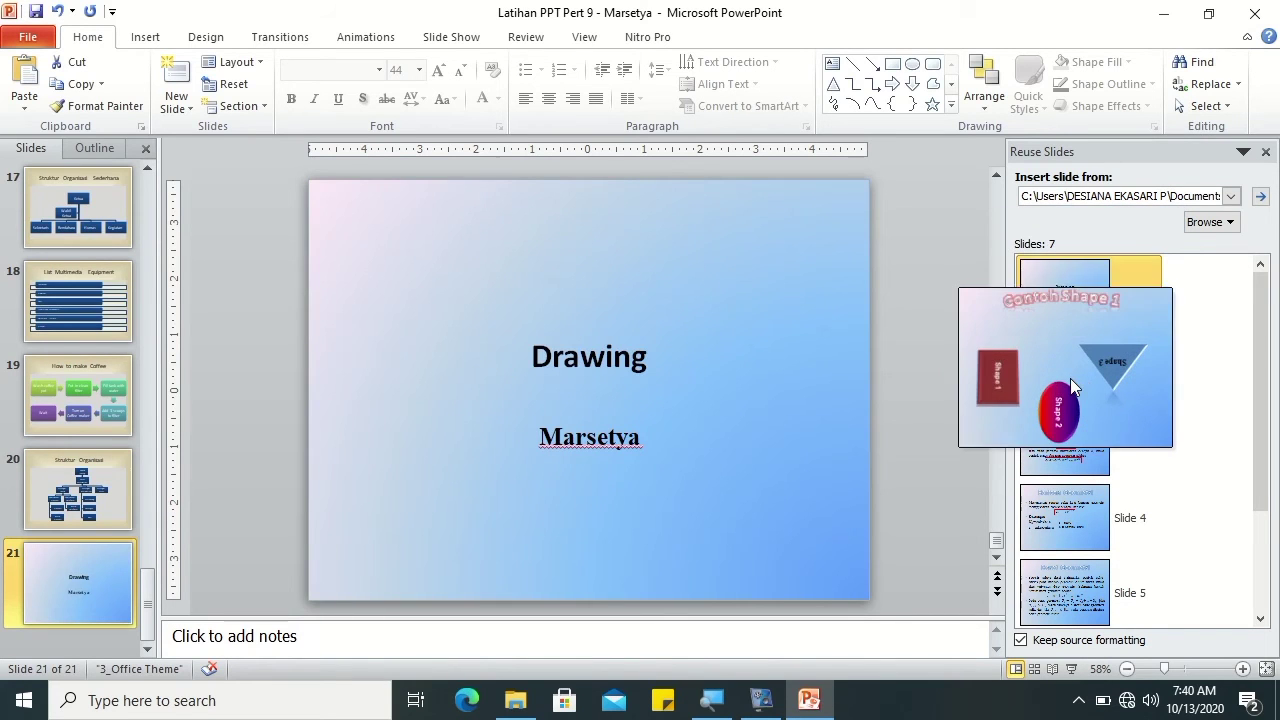
click(1067, 377)
click(1073, 442)
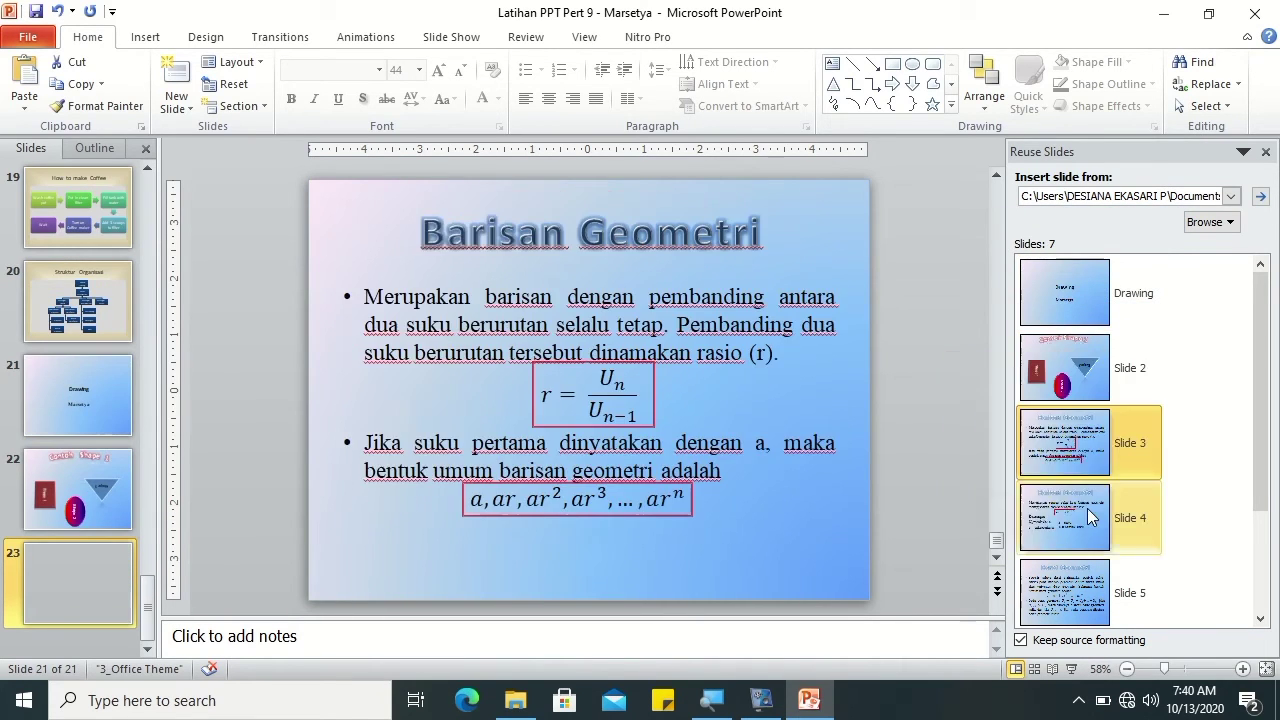
click(1082, 560)
click(1074, 592)
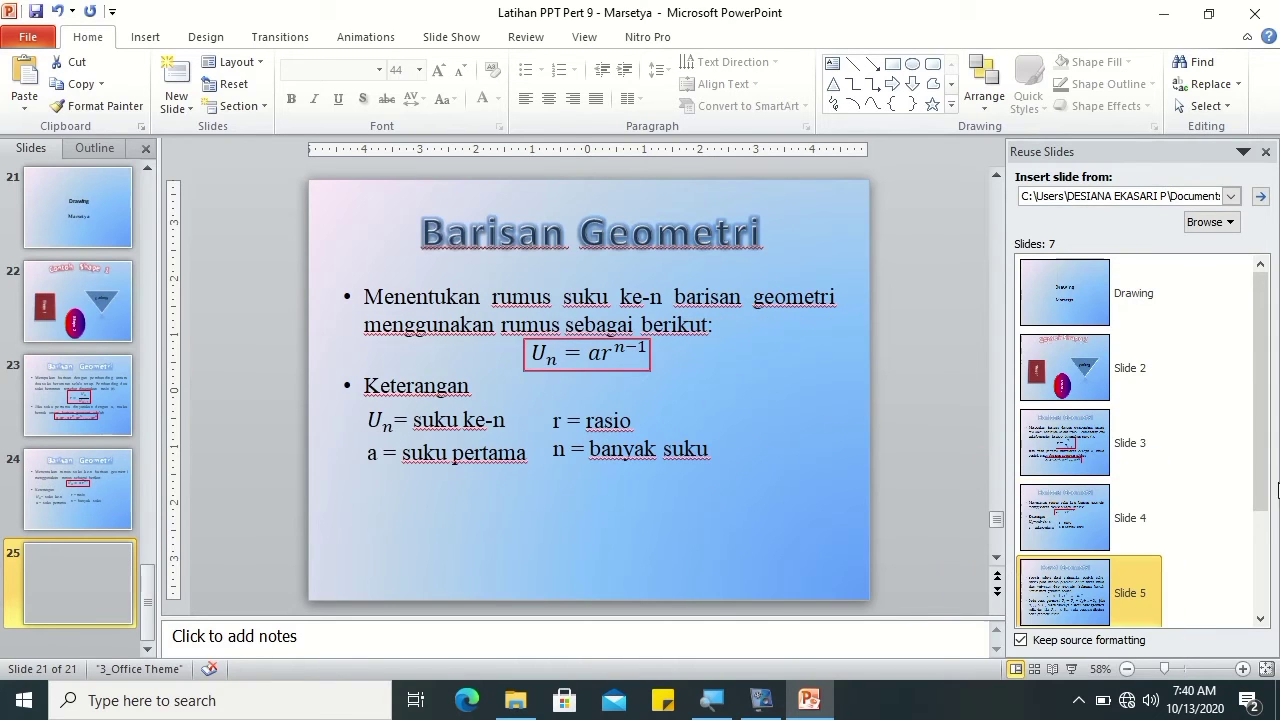
drag(1262, 465, 1262, 563)
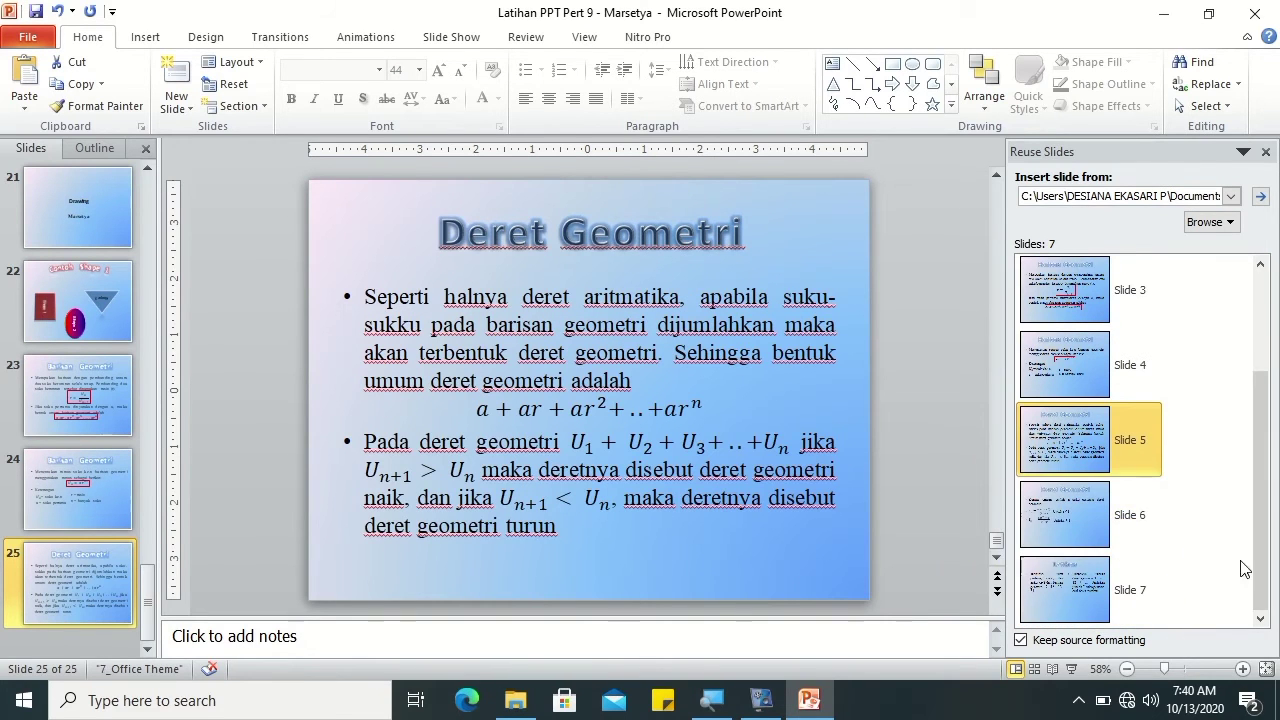
click(1087, 527)
click(1080, 592)
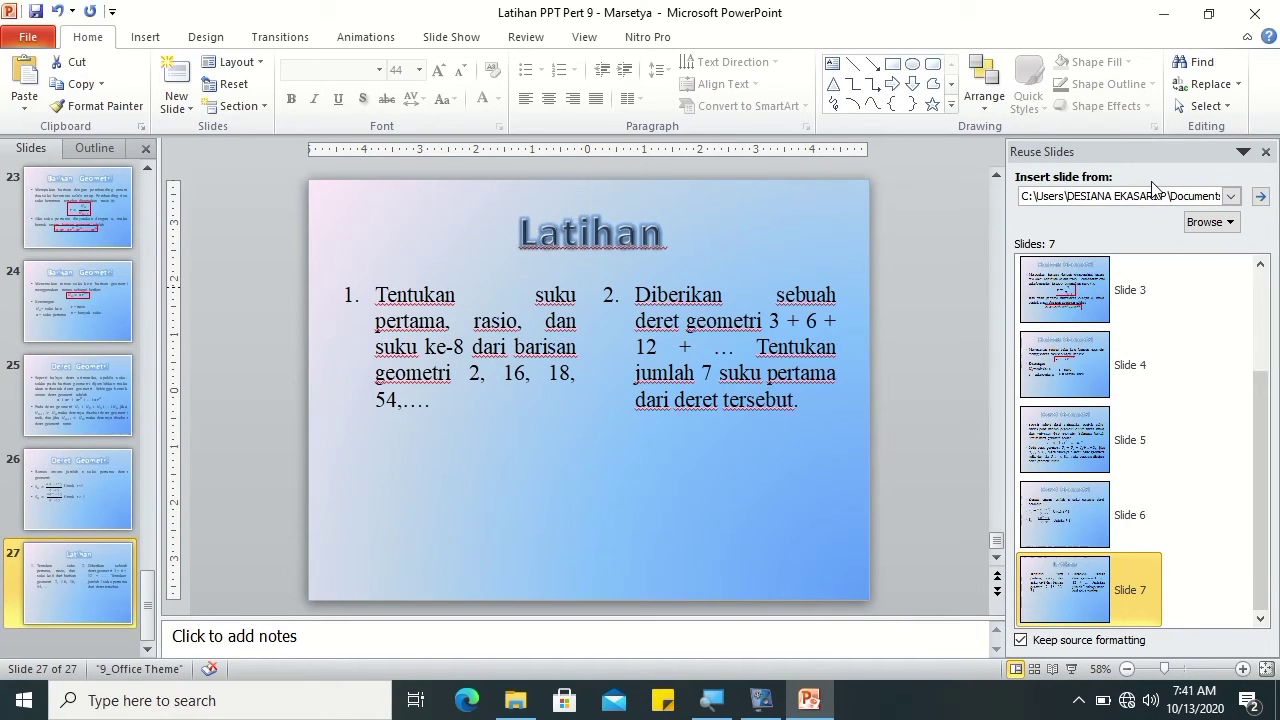
click(1265, 151)
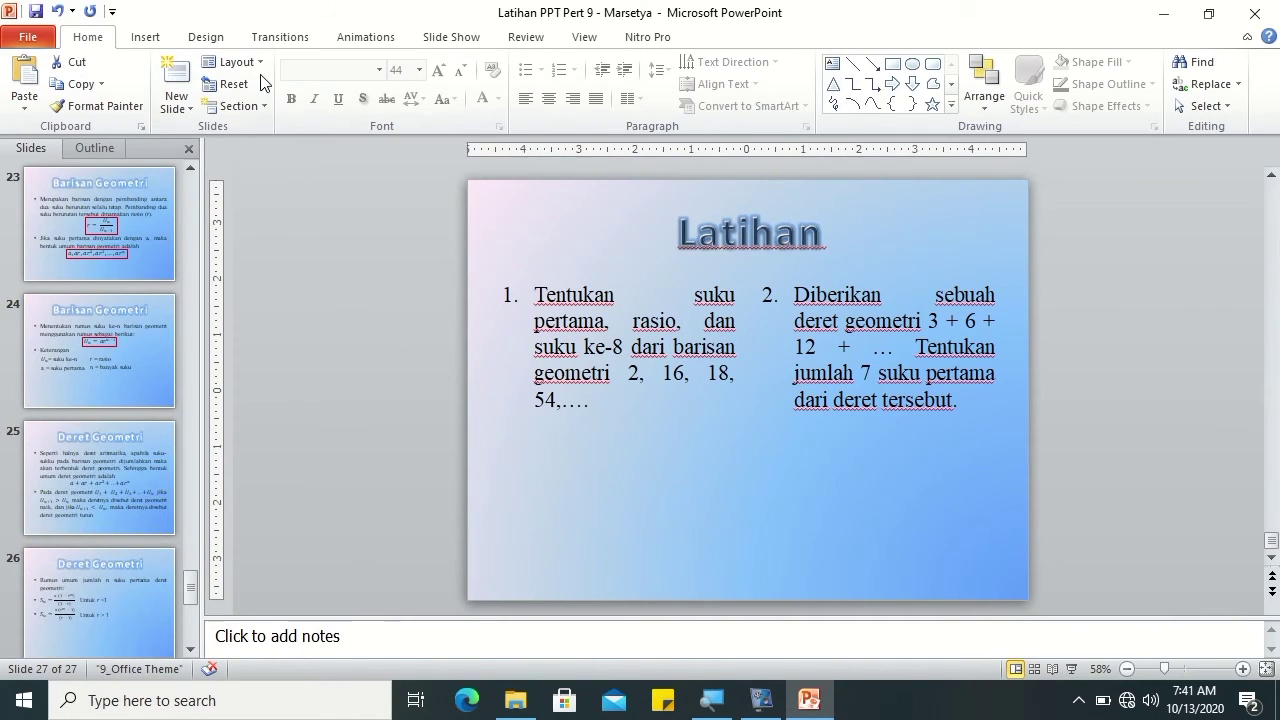
Step: Check the slide layout and New Slide options without adding anything
click(259, 63)
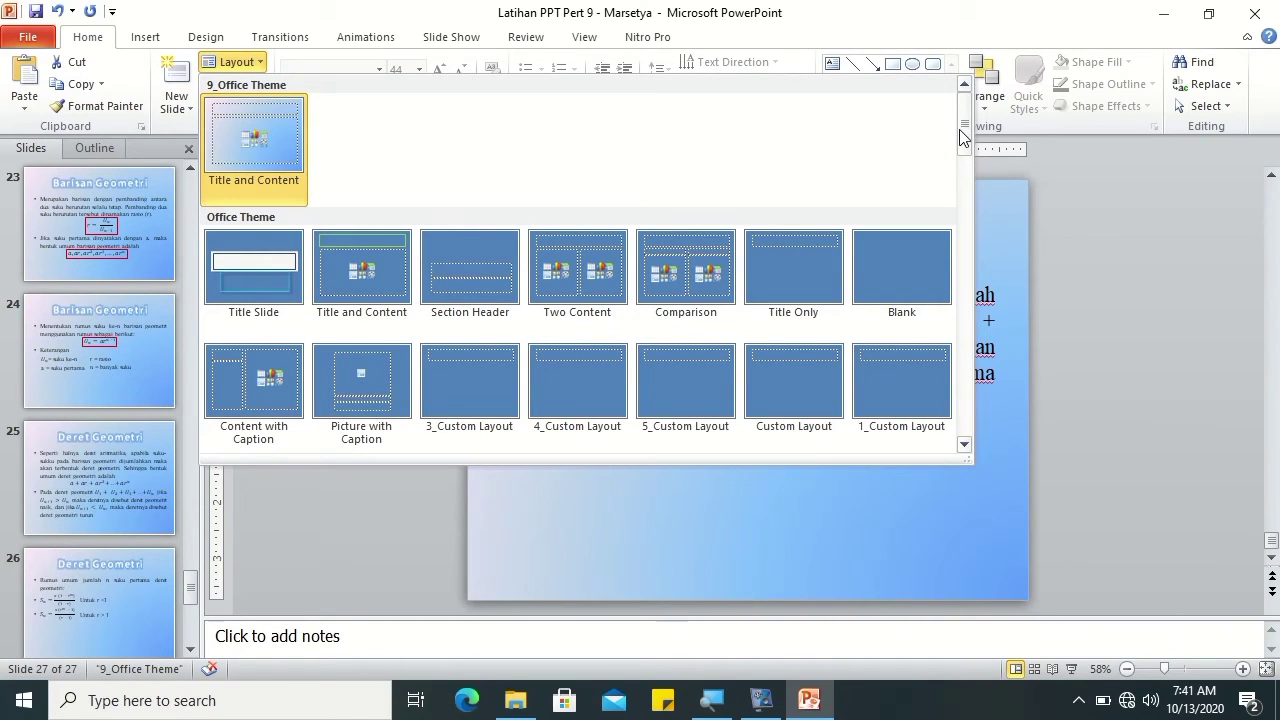
click(188, 105)
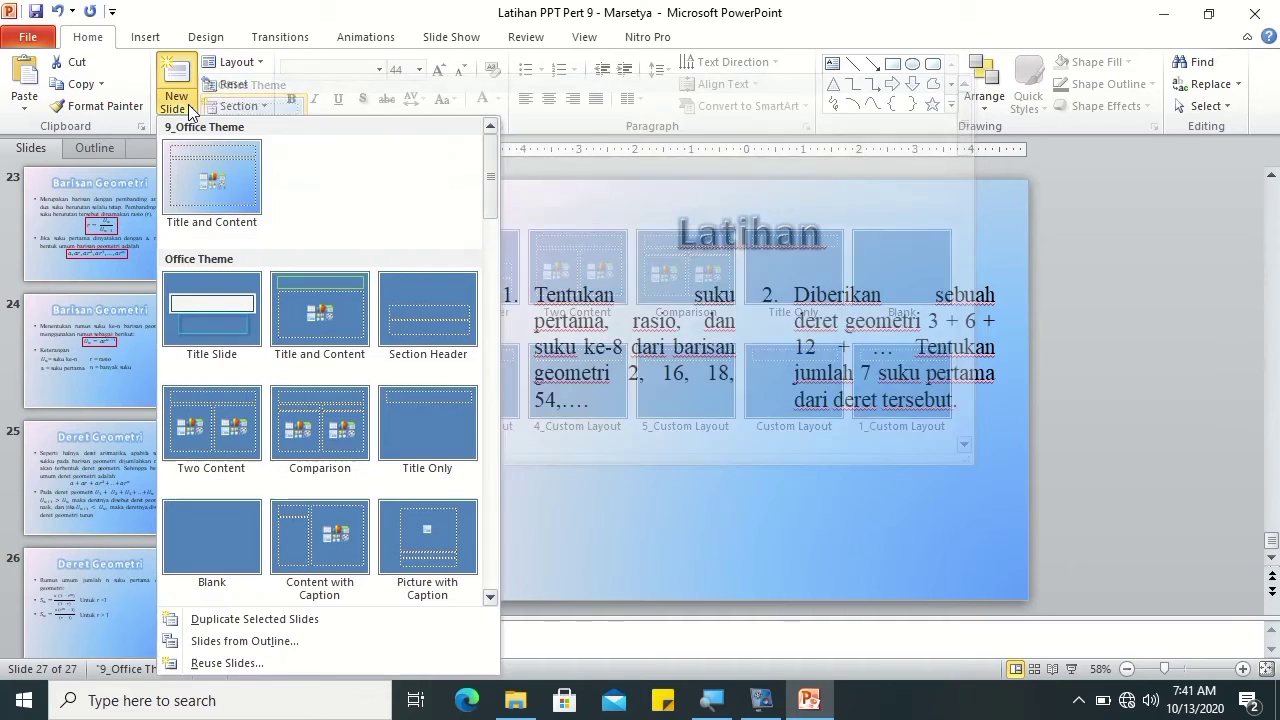
click(1068, 256)
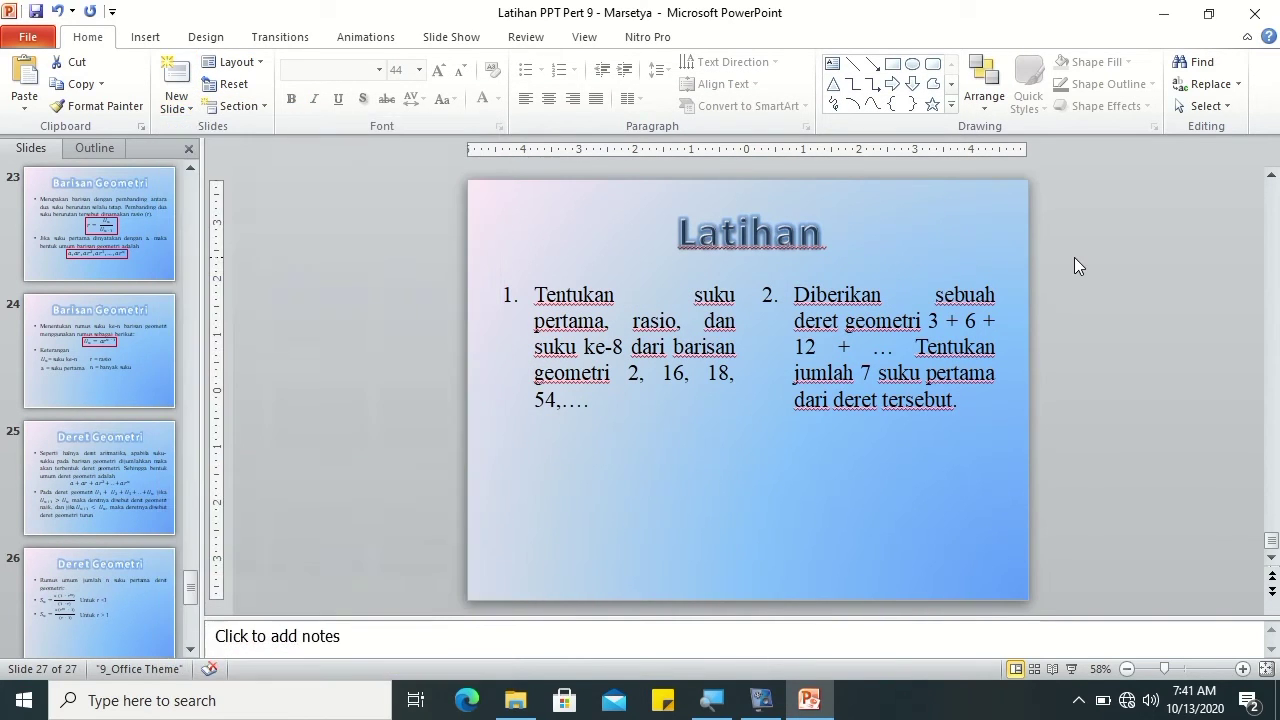
click(190, 167)
click(190, 167)
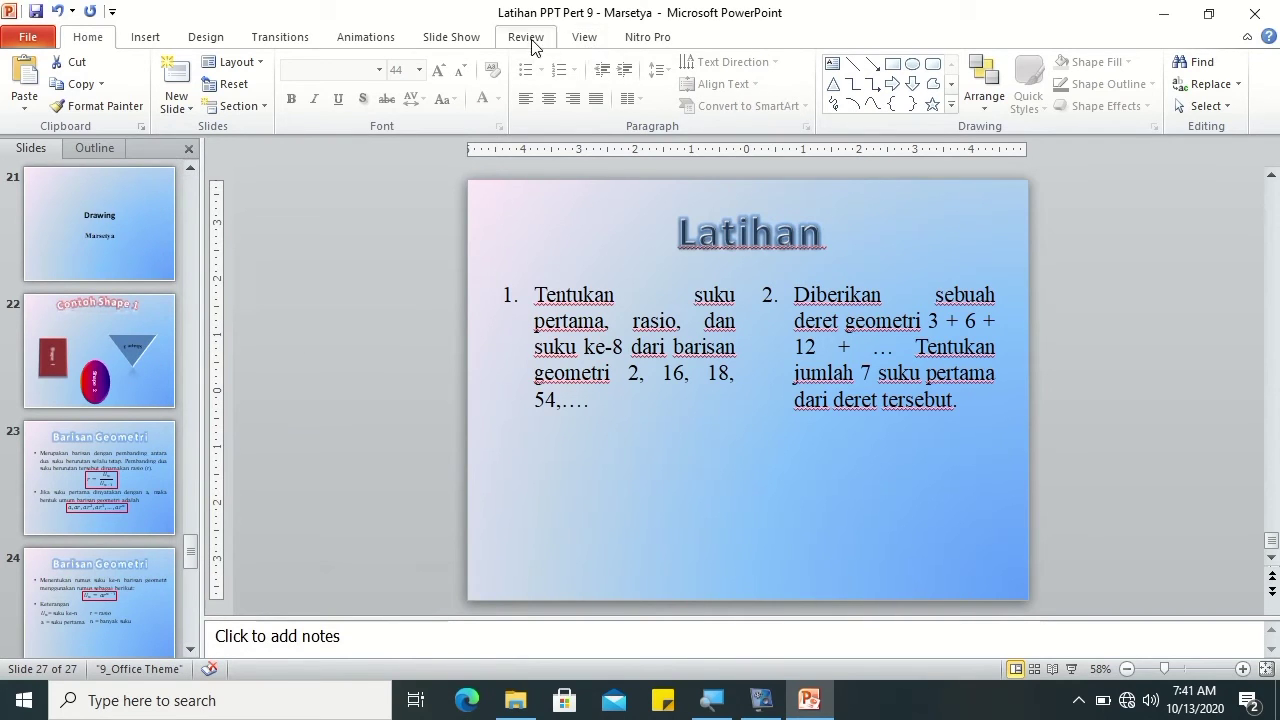
Step: Switch to Slide Master view and scroll to the top of the master thumbnails
click(578, 40)
click(207, 90)
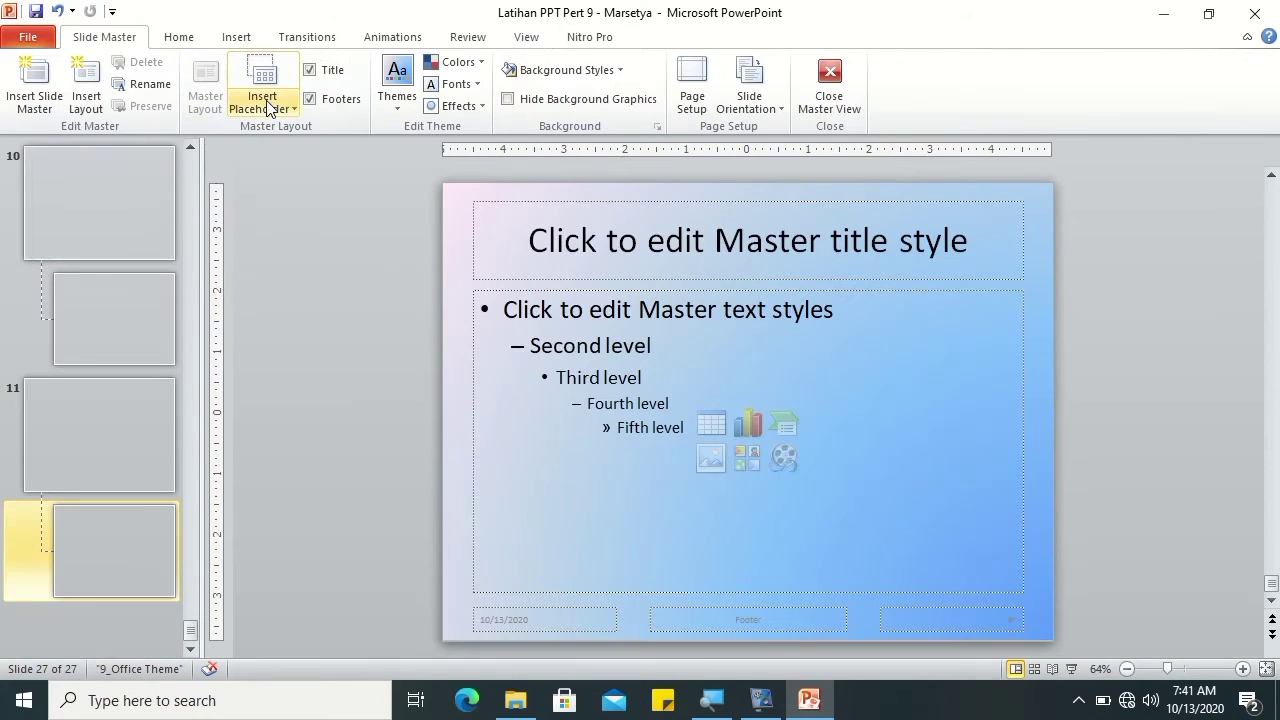
scroll(190, 183, up, 2)
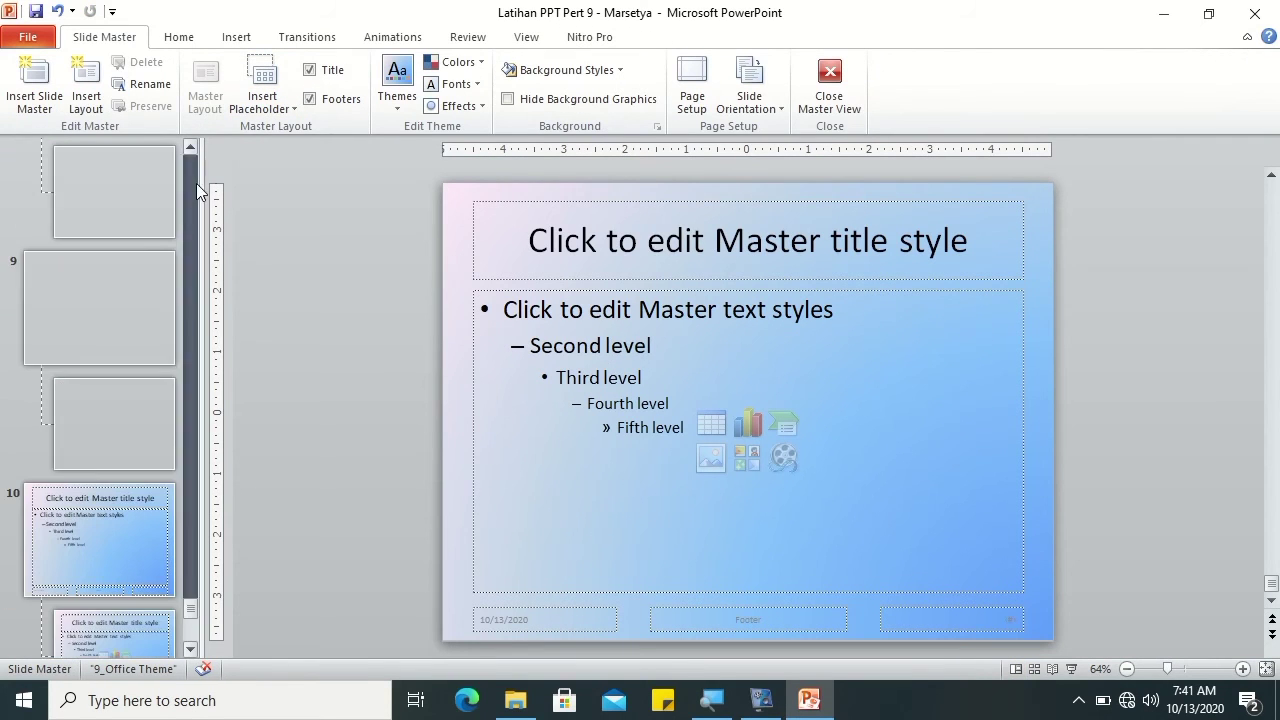
scroll(190, 183, up, 2)
scroll(190, 183, up, 2)
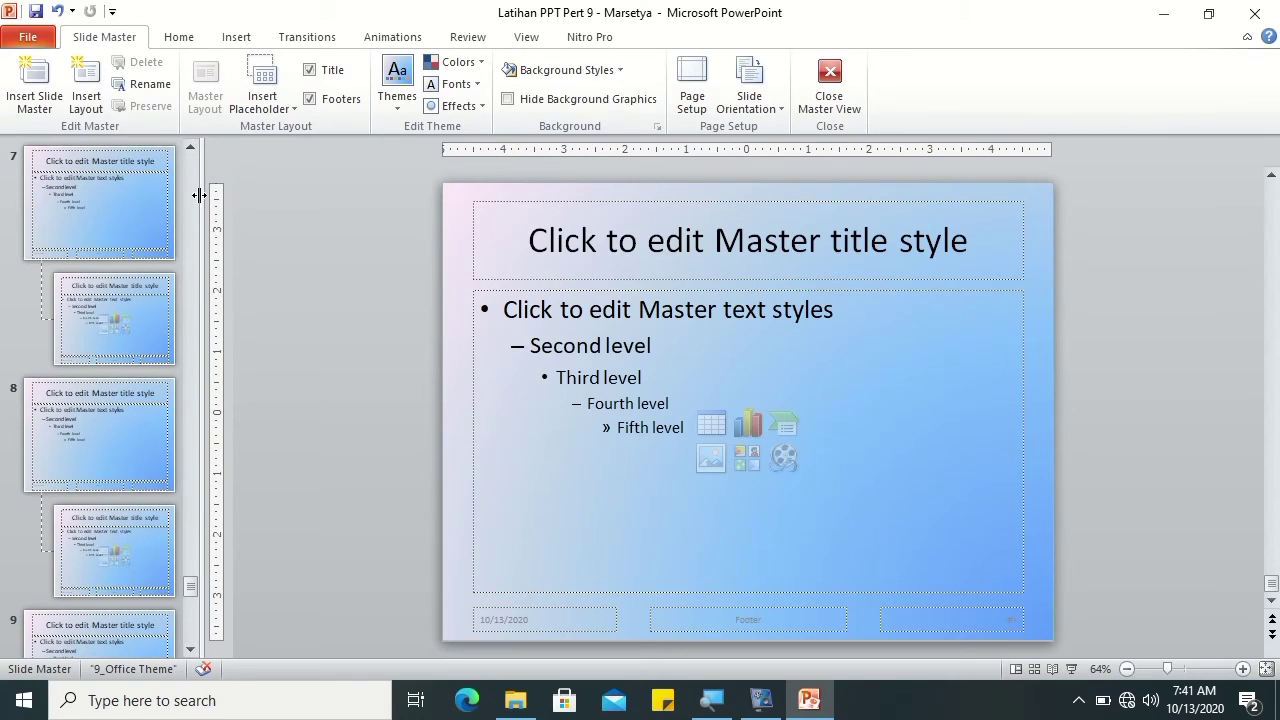
scroll(194, 186, up, 2)
scroll(194, 178, up, 2)
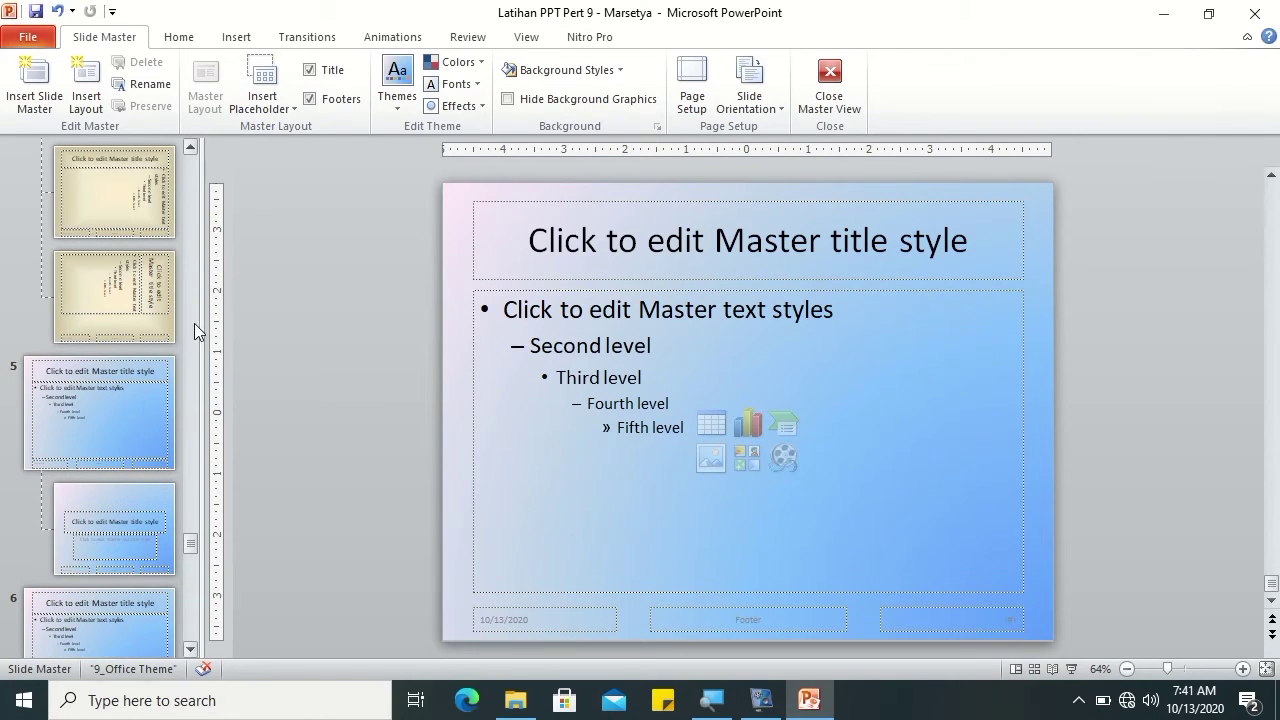
scroll(191, 372, up, 2)
Step: Select the second slide master, the blue-wave design with Spanish placeholder text
drag(194, 522, 194, 612)
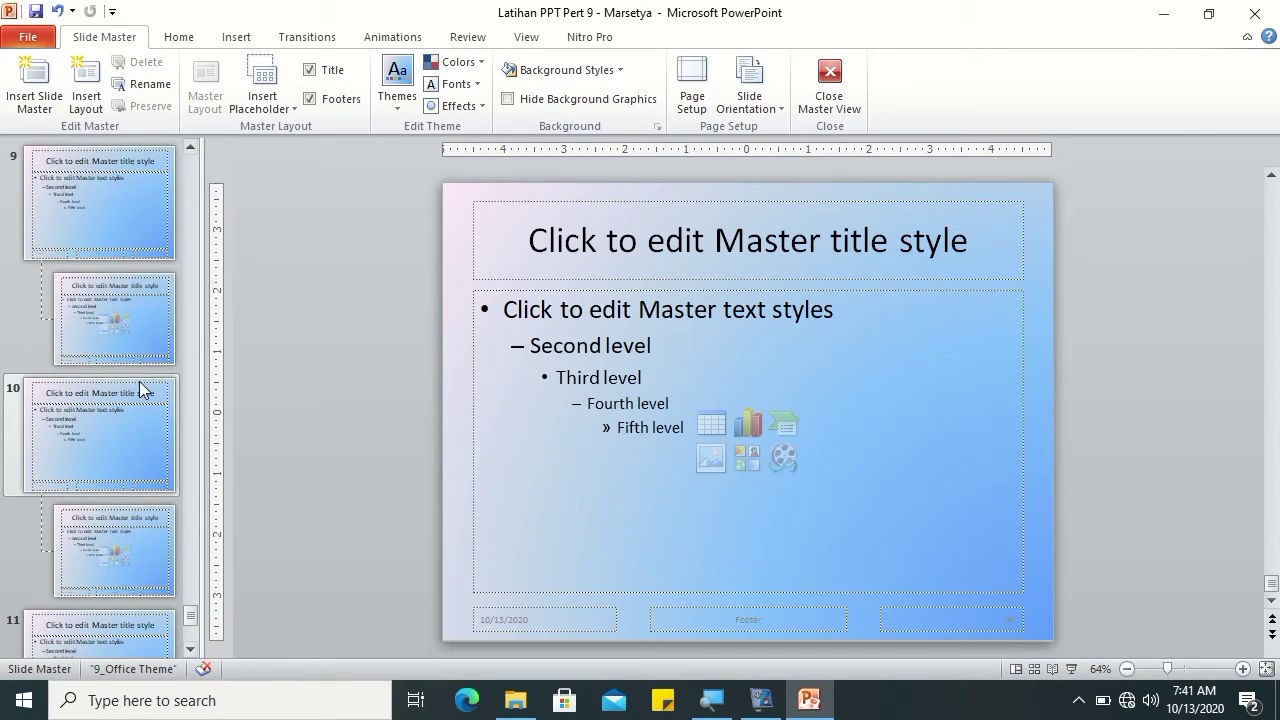
click(190, 202)
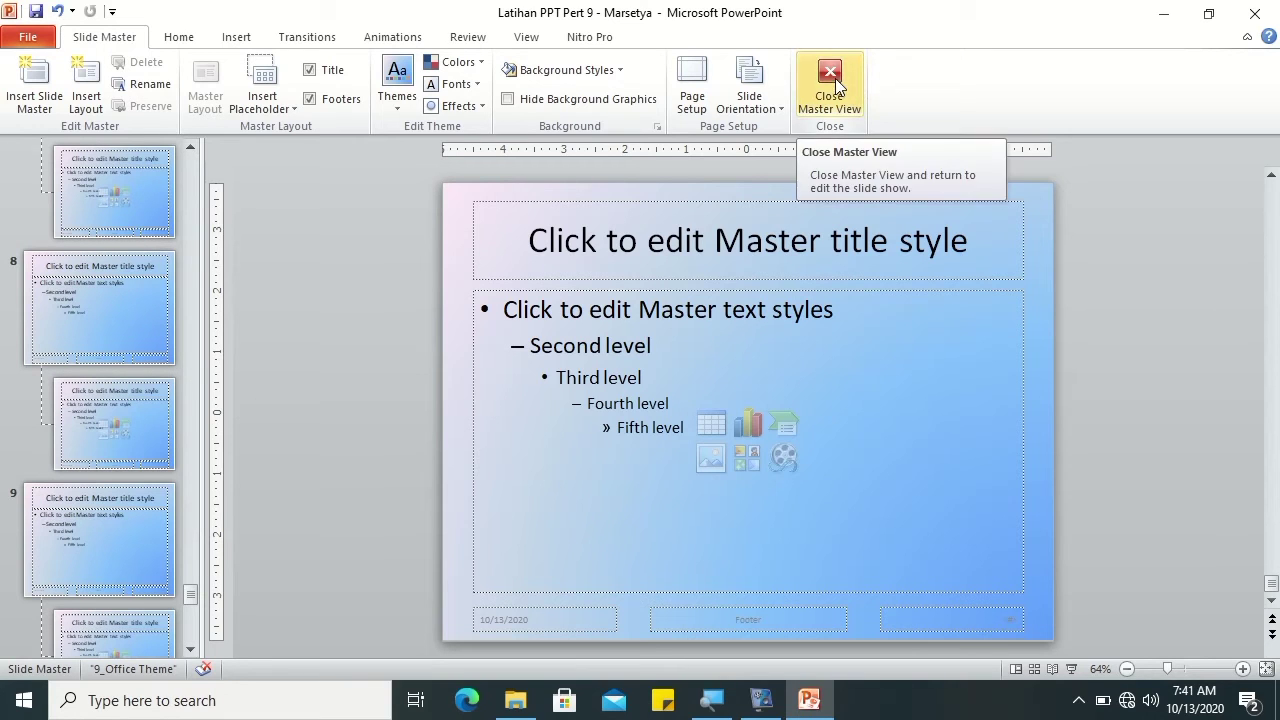
drag(195, 600, 172, 515)
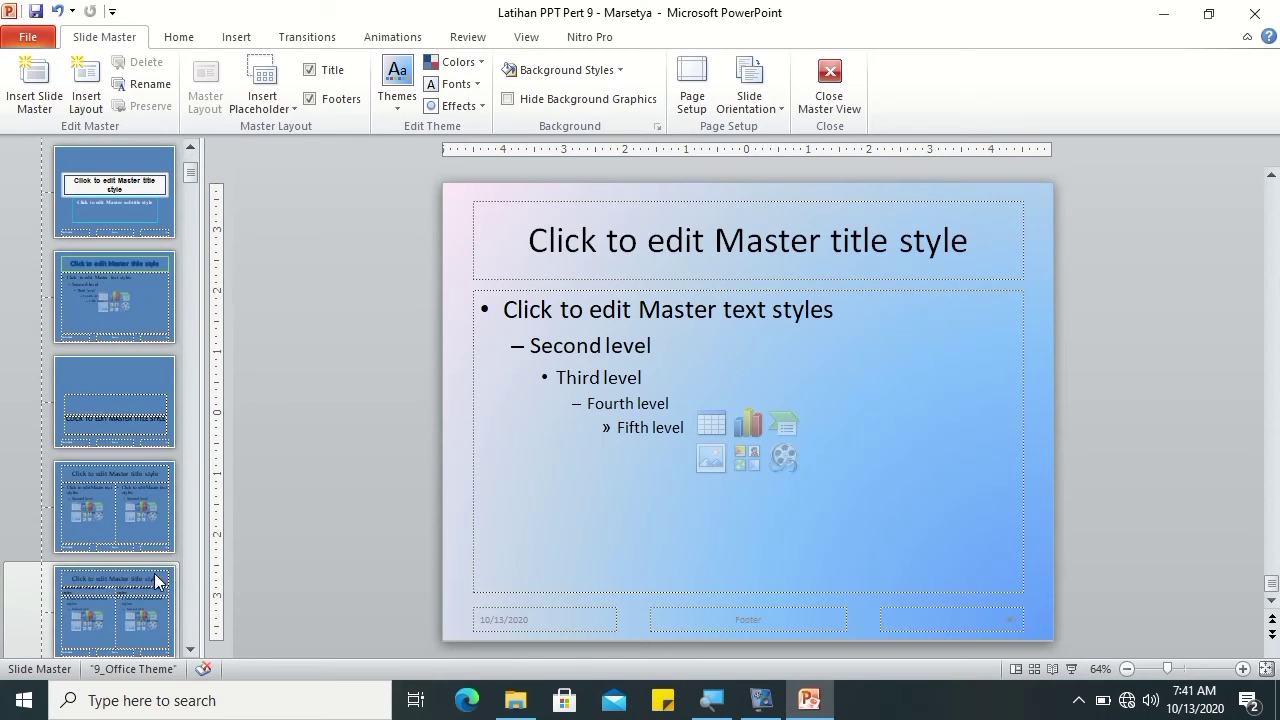
click(190, 650)
click(190, 650)
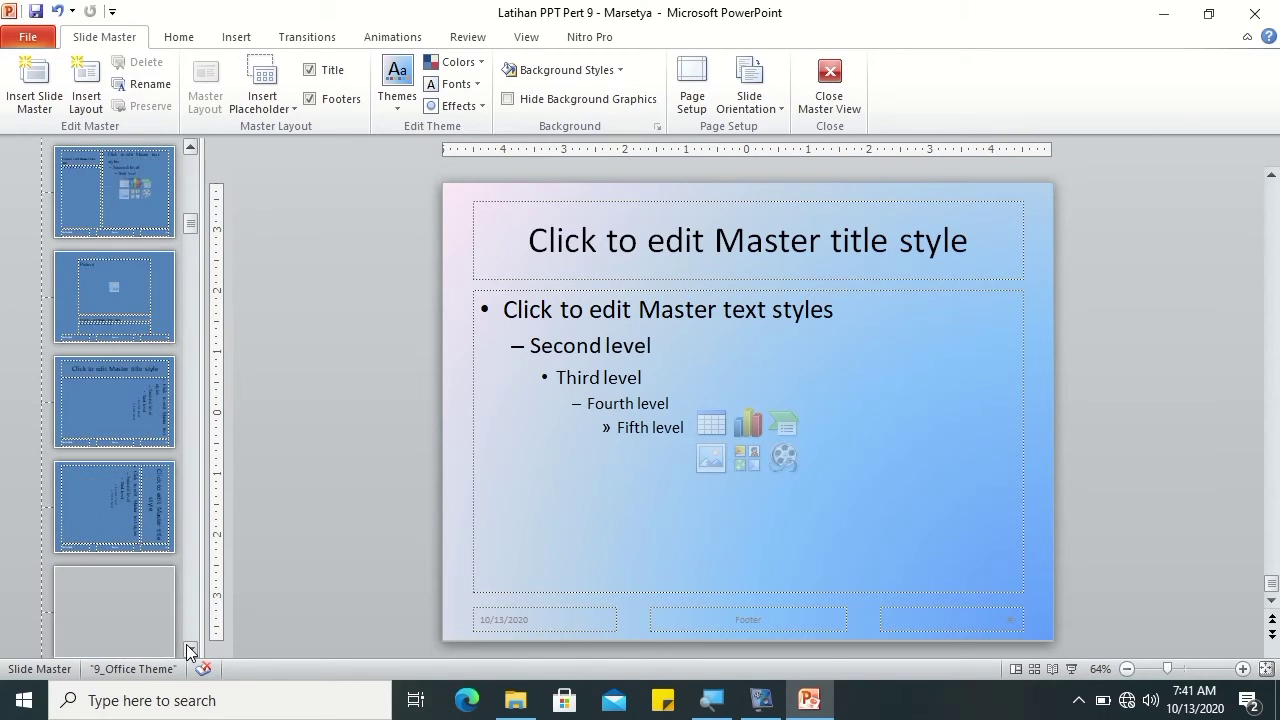
click(190, 650)
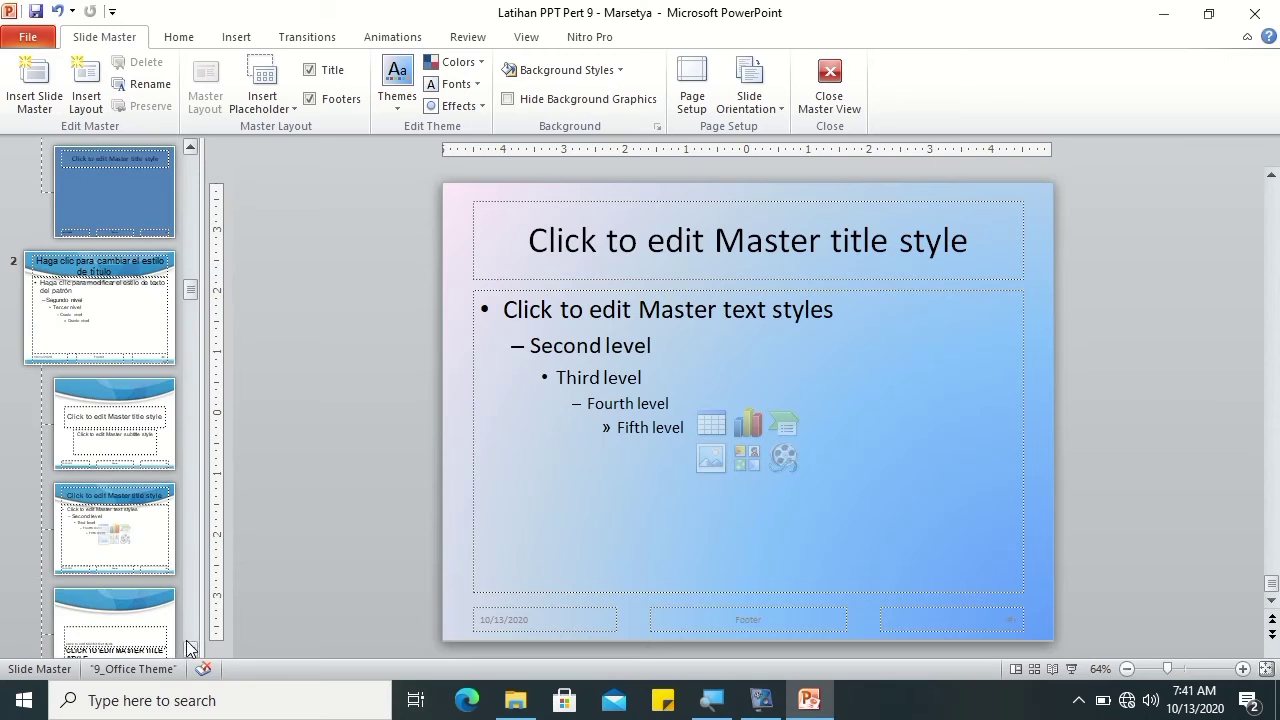
click(155, 335)
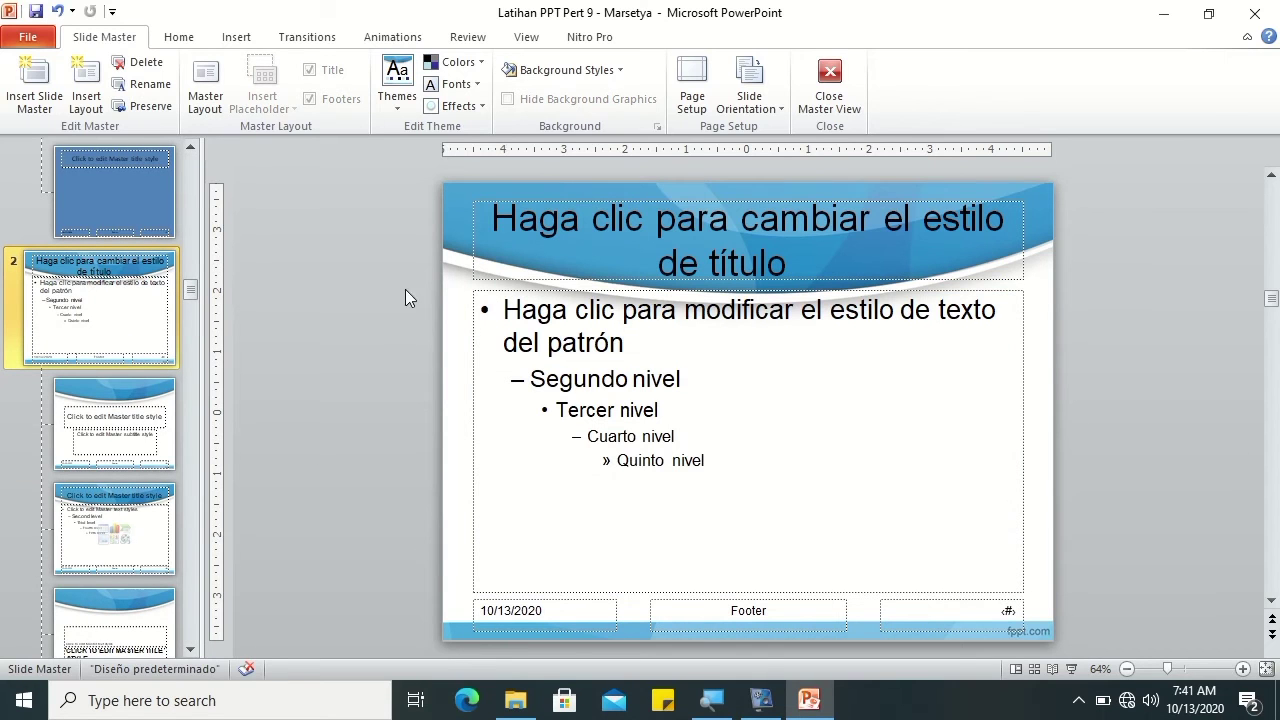
Step: Select the master's date, footer and slide-number placeholders together
click(185, 40)
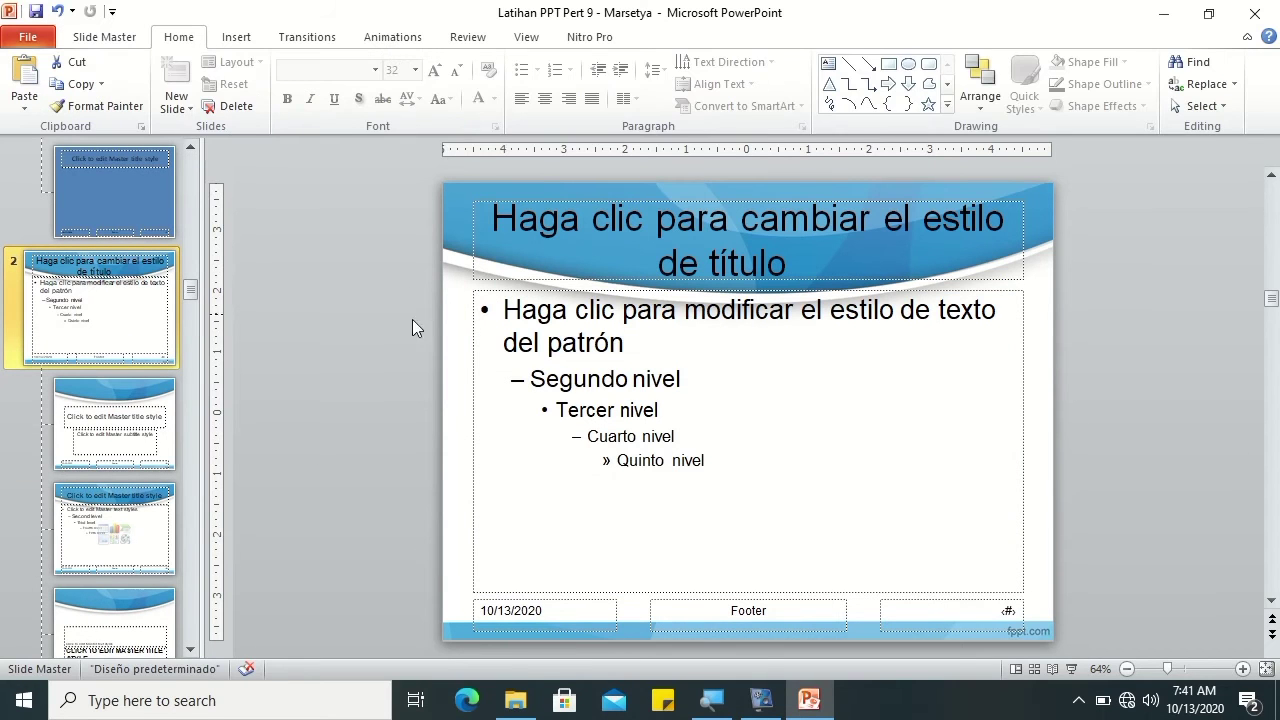
click(566, 594)
click(609, 615)
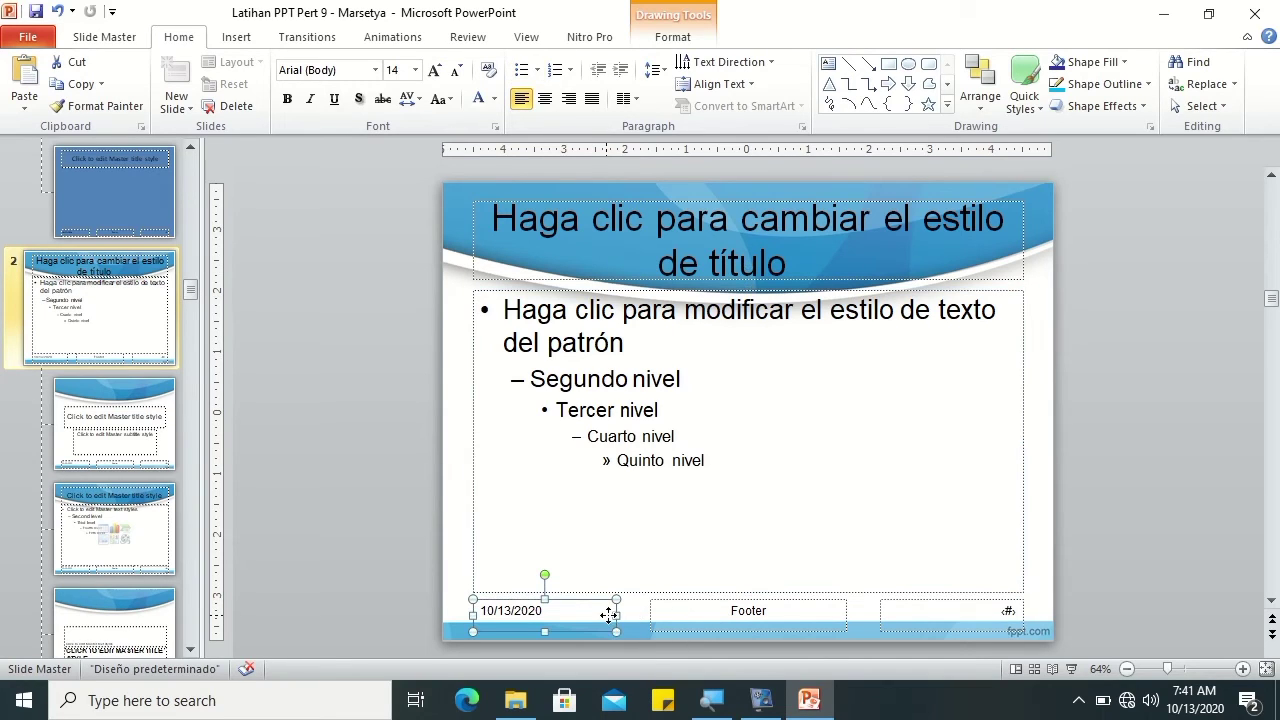
shift+click(699, 601)
shift+click(913, 600)
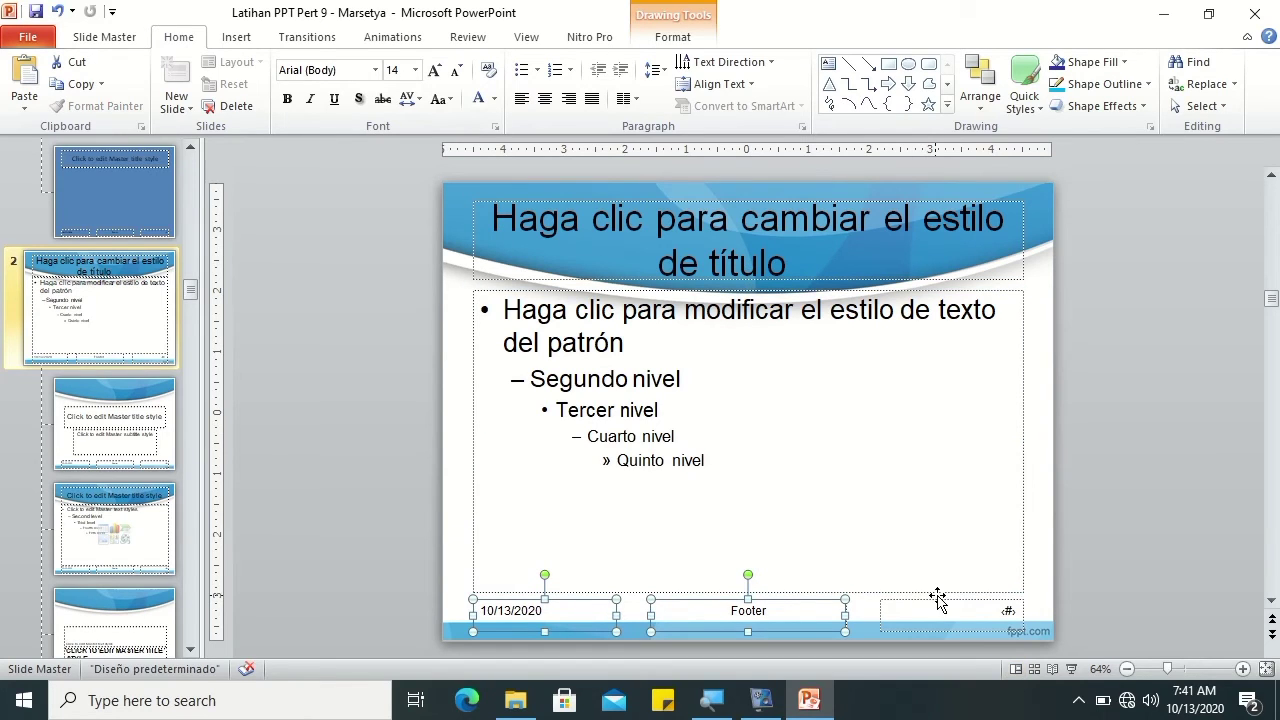
shift+click(937, 604)
key(Down)
key(Down)
key(Up)
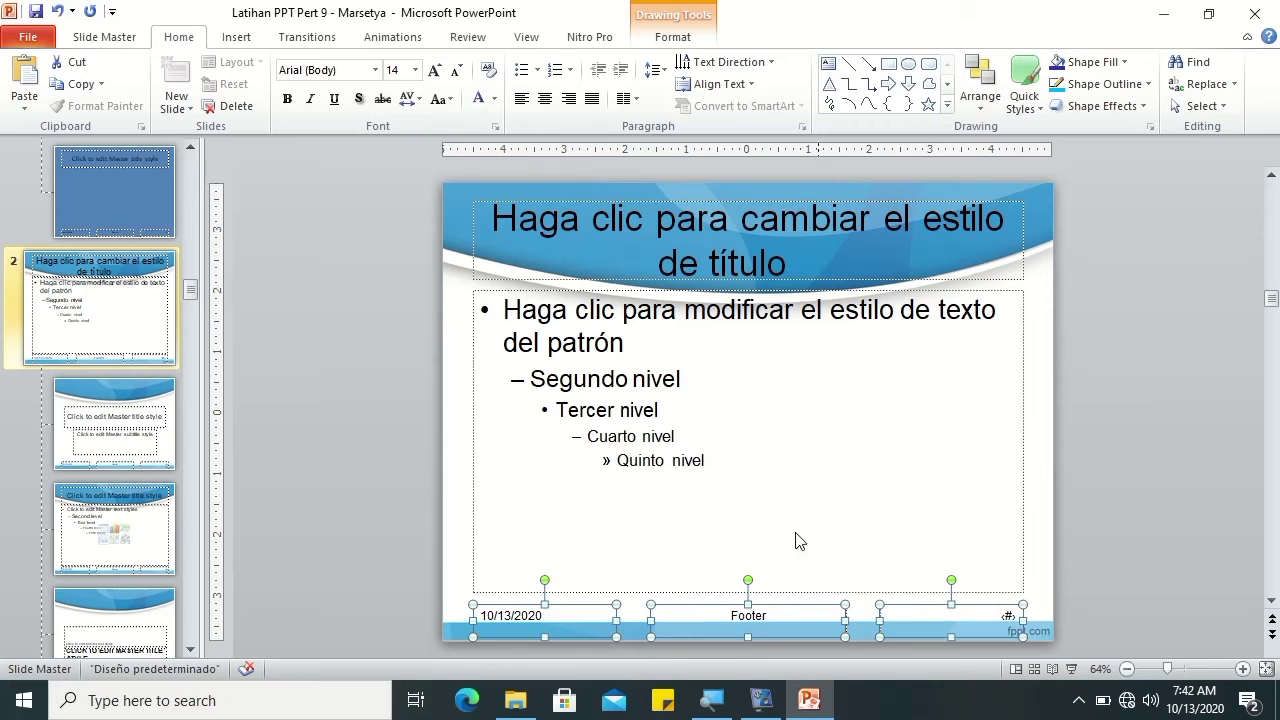
Step: Set the three footer placeholders to Book Antiqua, bold, with text shadow
click(342, 68)
text(Book Antiqua)
key(Return)
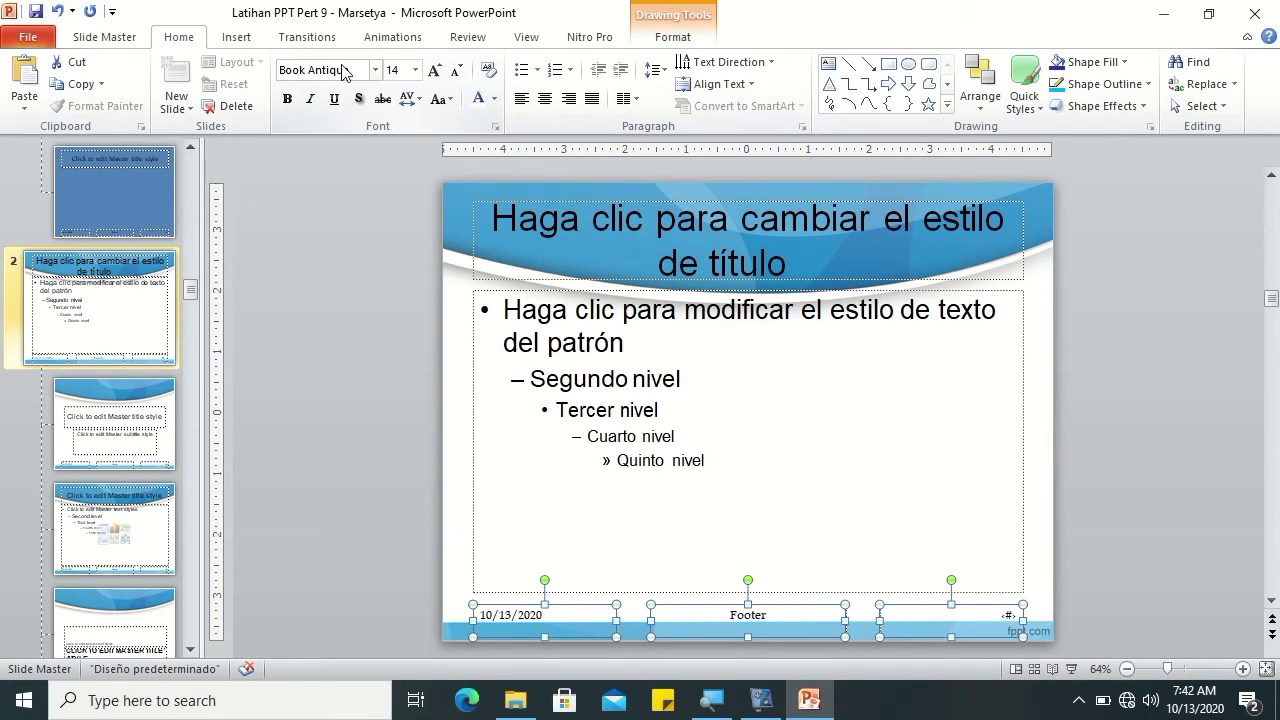
click(287, 98)
click(359, 98)
Step: Check the restyled date footer on the title layout, then return to the second master
click(133, 412)
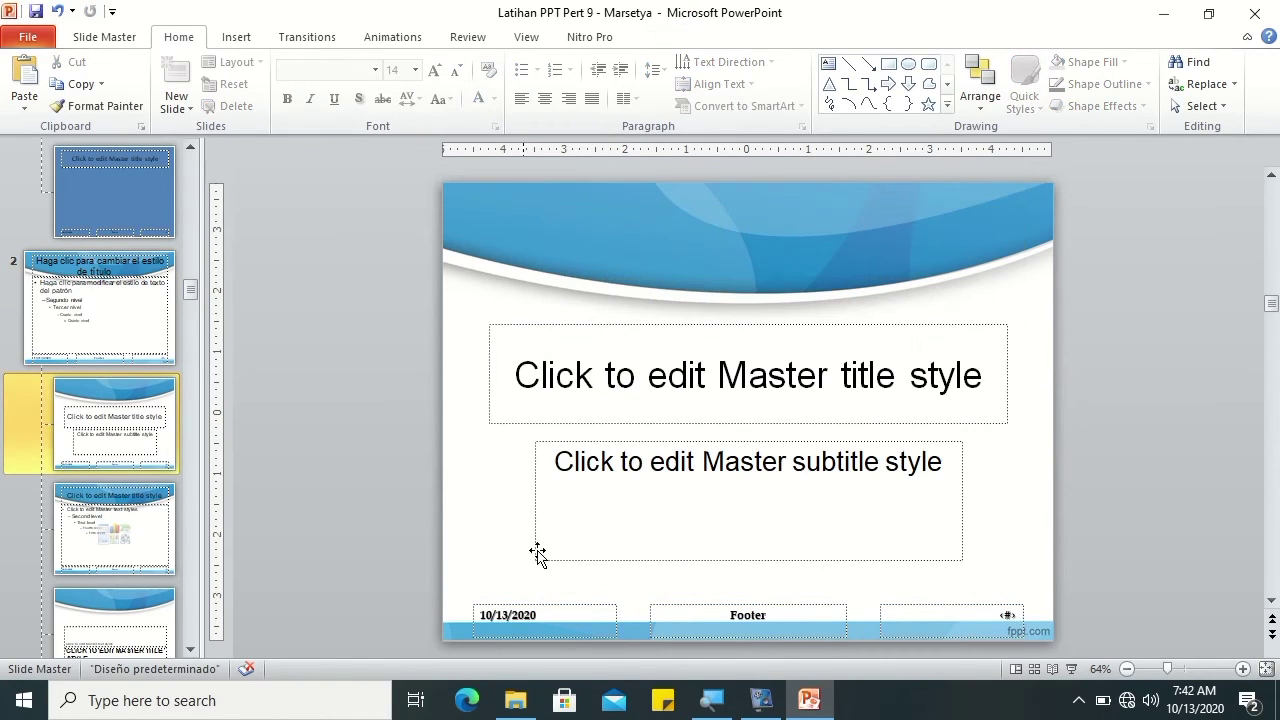
click(538, 612)
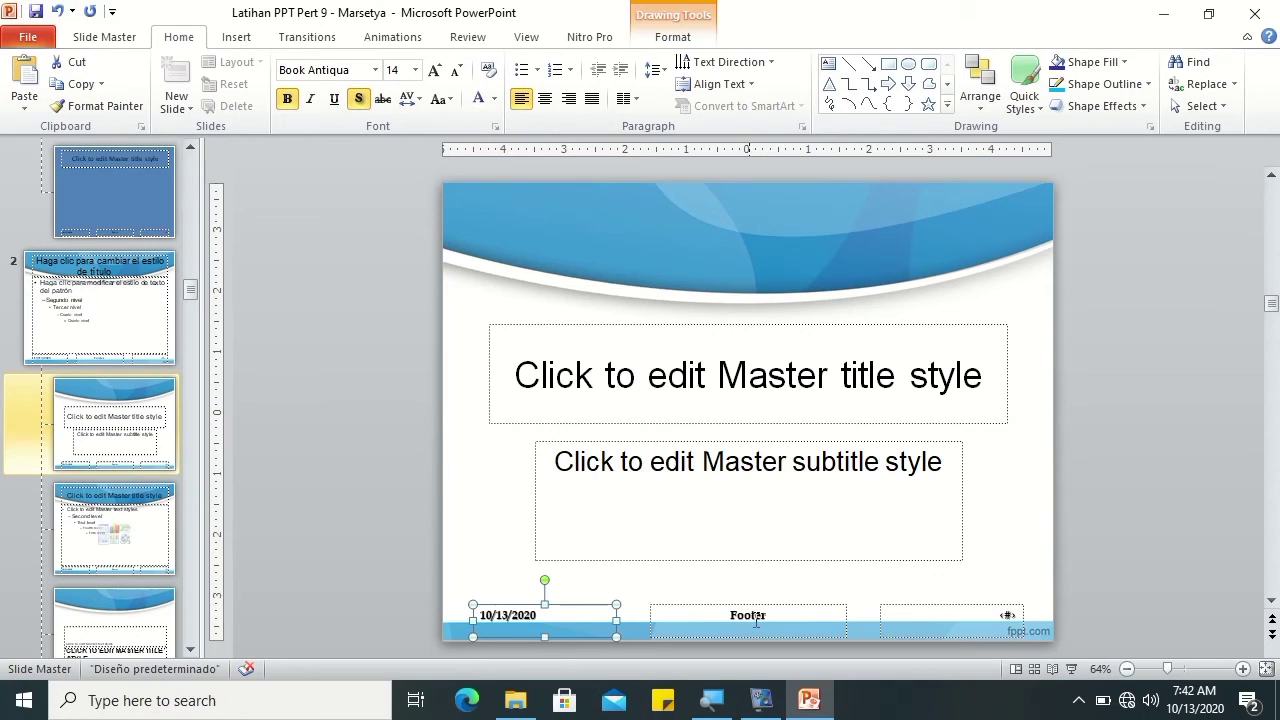
click(118, 317)
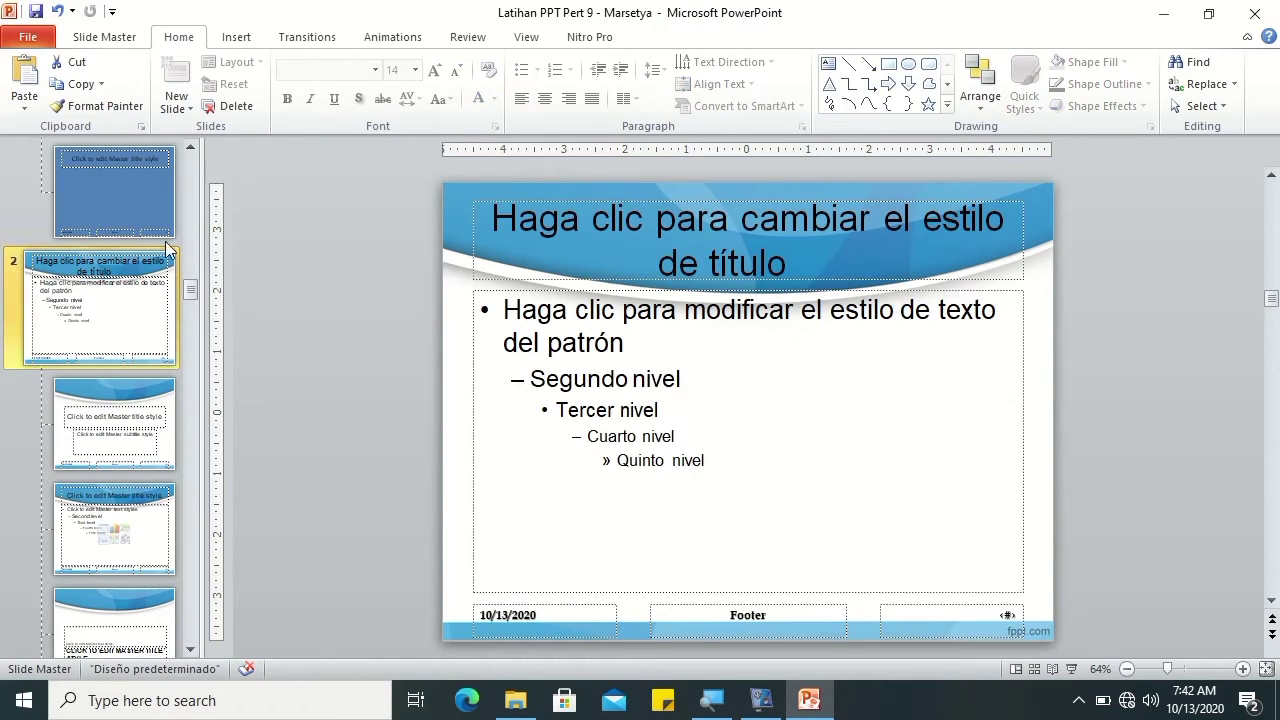
click(104, 37)
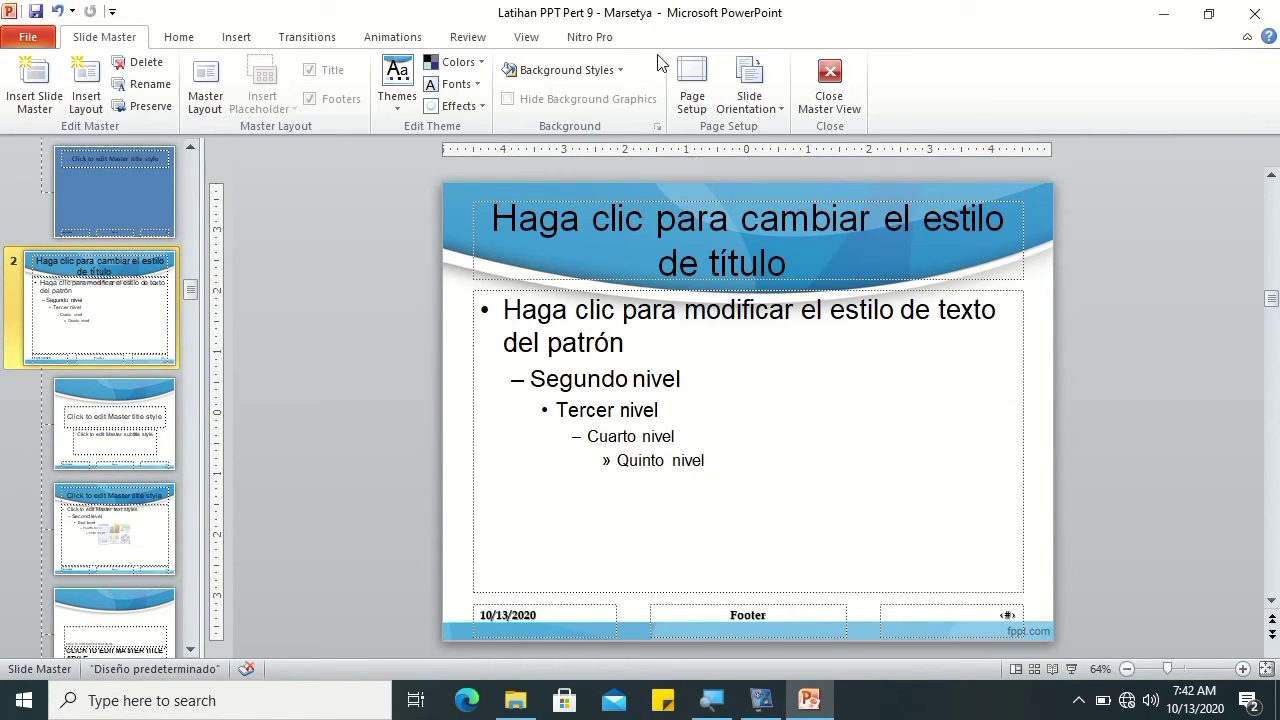
Step: Close Master View back to slide 27 'Latihan' and open the New Slide dropdown
click(832, 92)
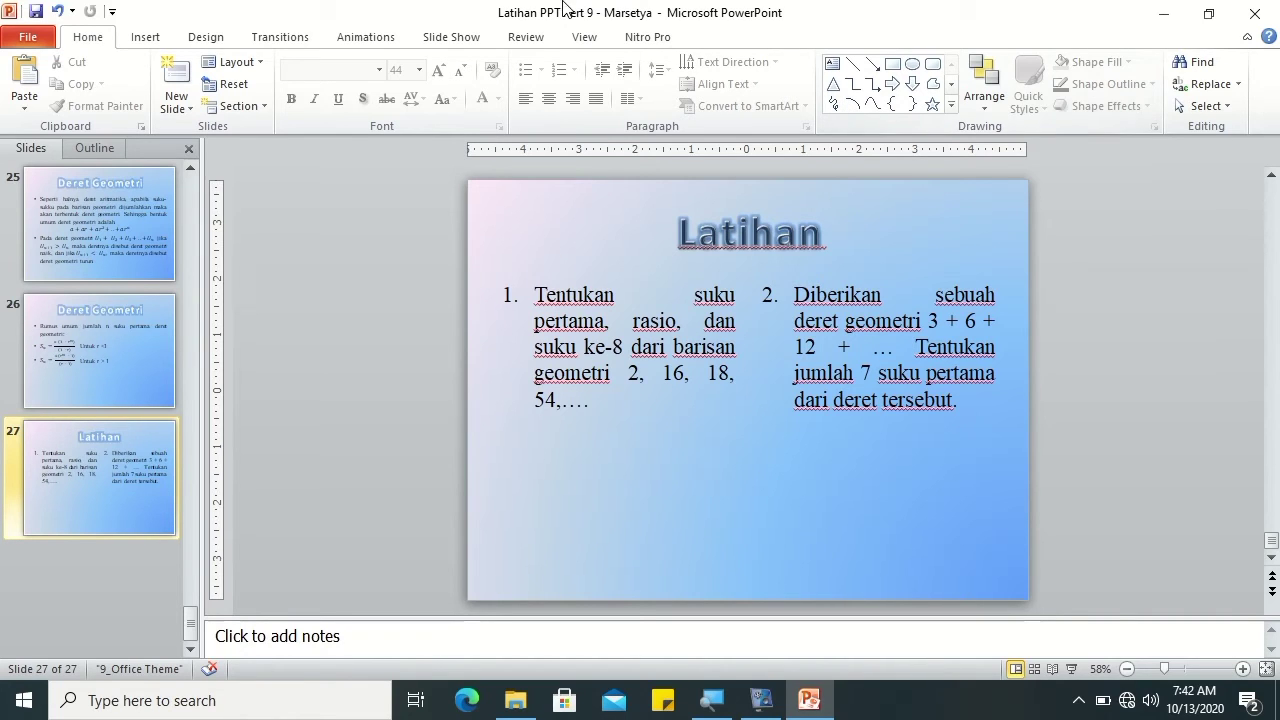
click(176, 104)
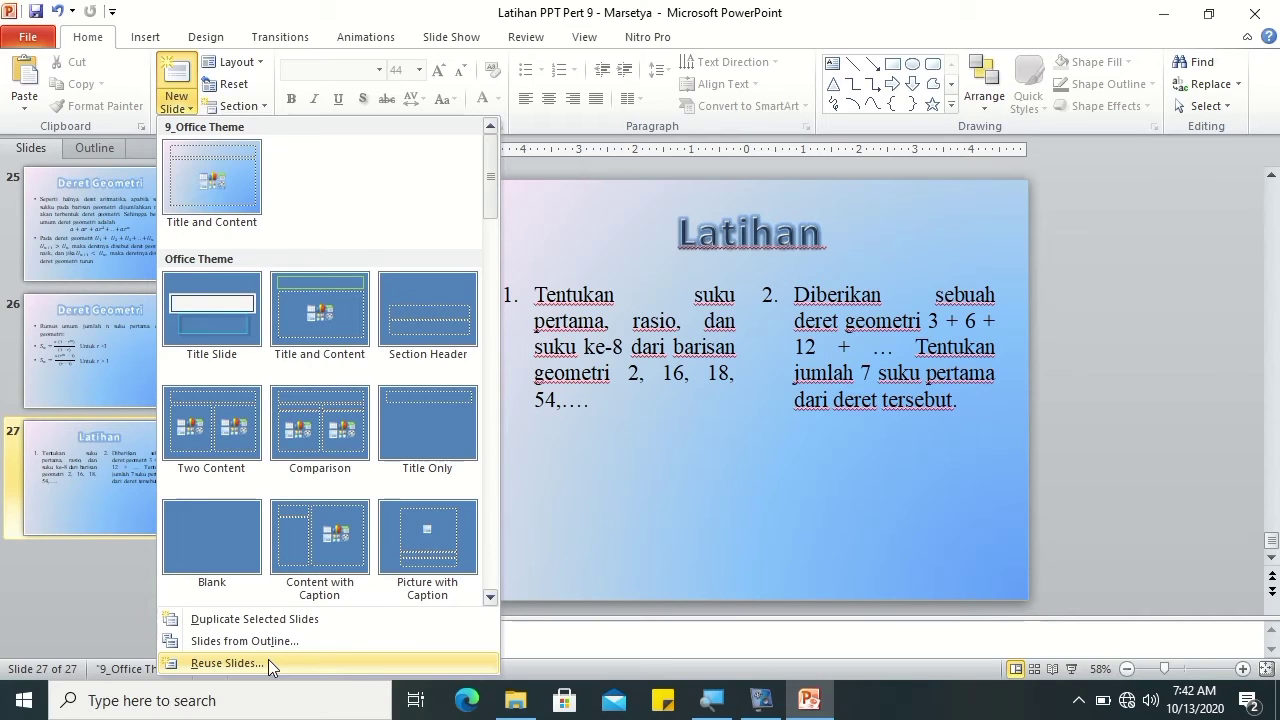
Step: Dismiss the New Slide menu and check the Paste menu's Keep Source Formatting option, leaving slide 27 shown
click(108, 569)
click(15, 110)
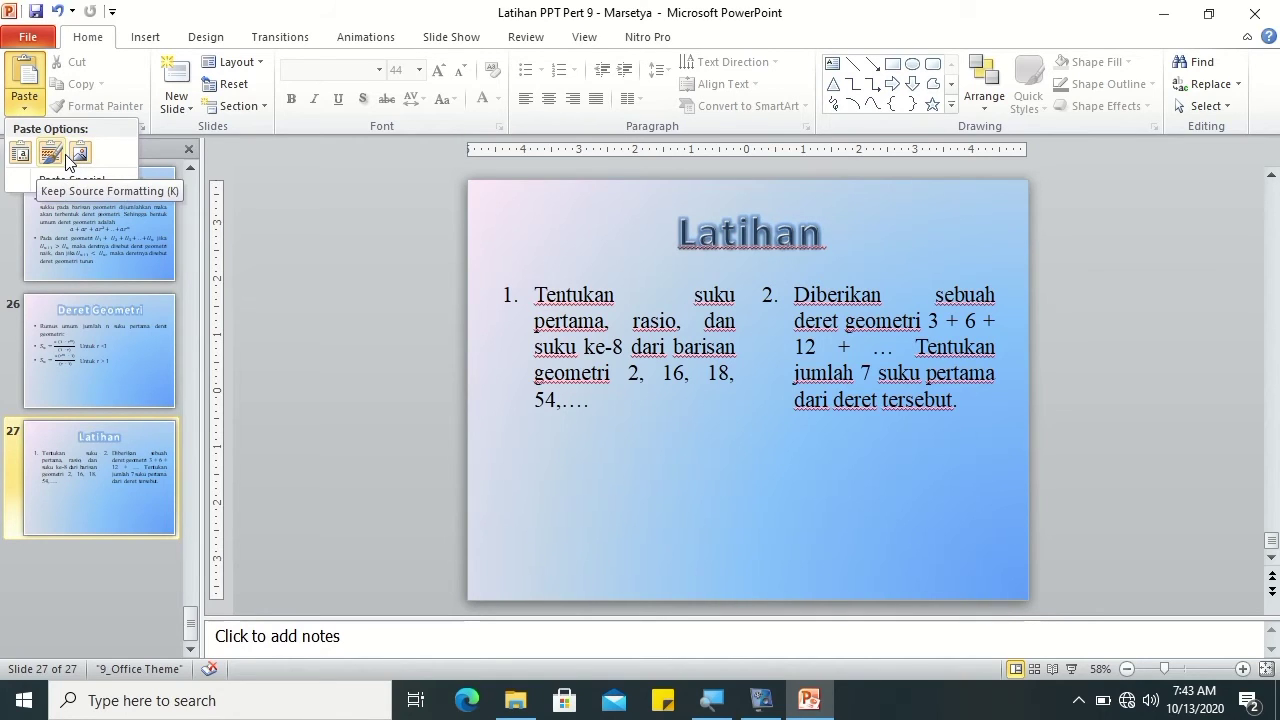
click(312, 214)
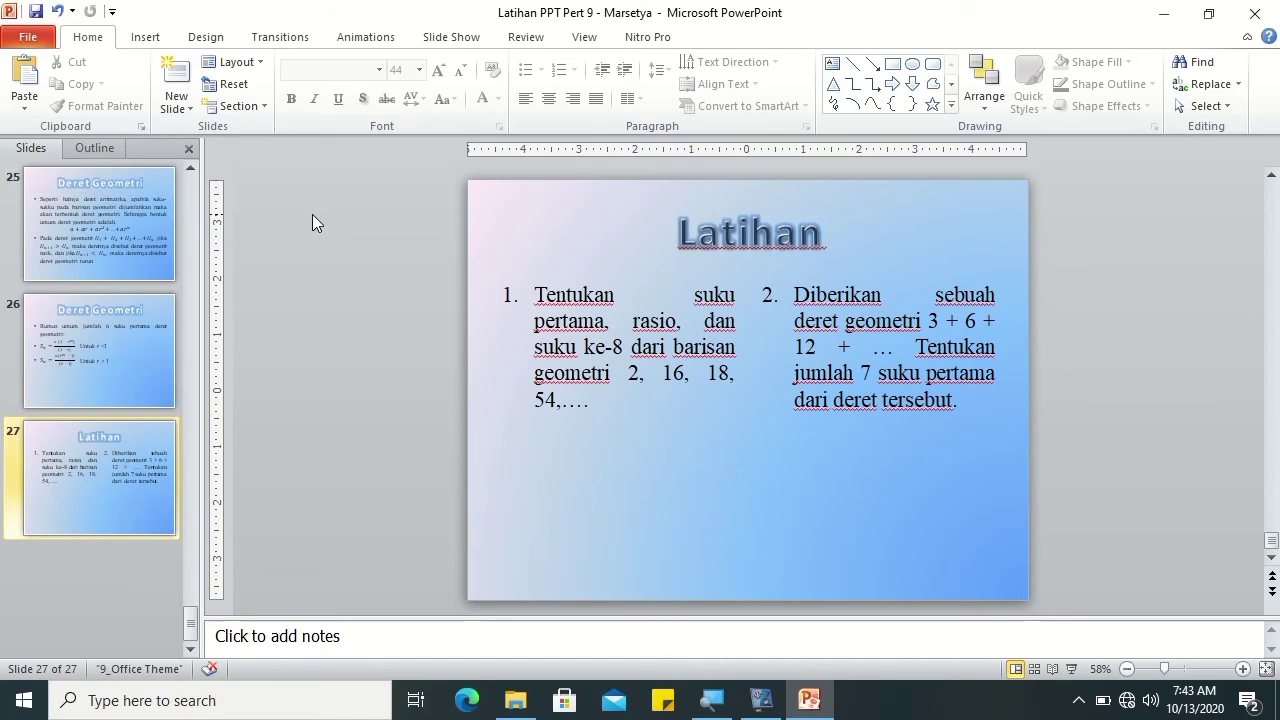
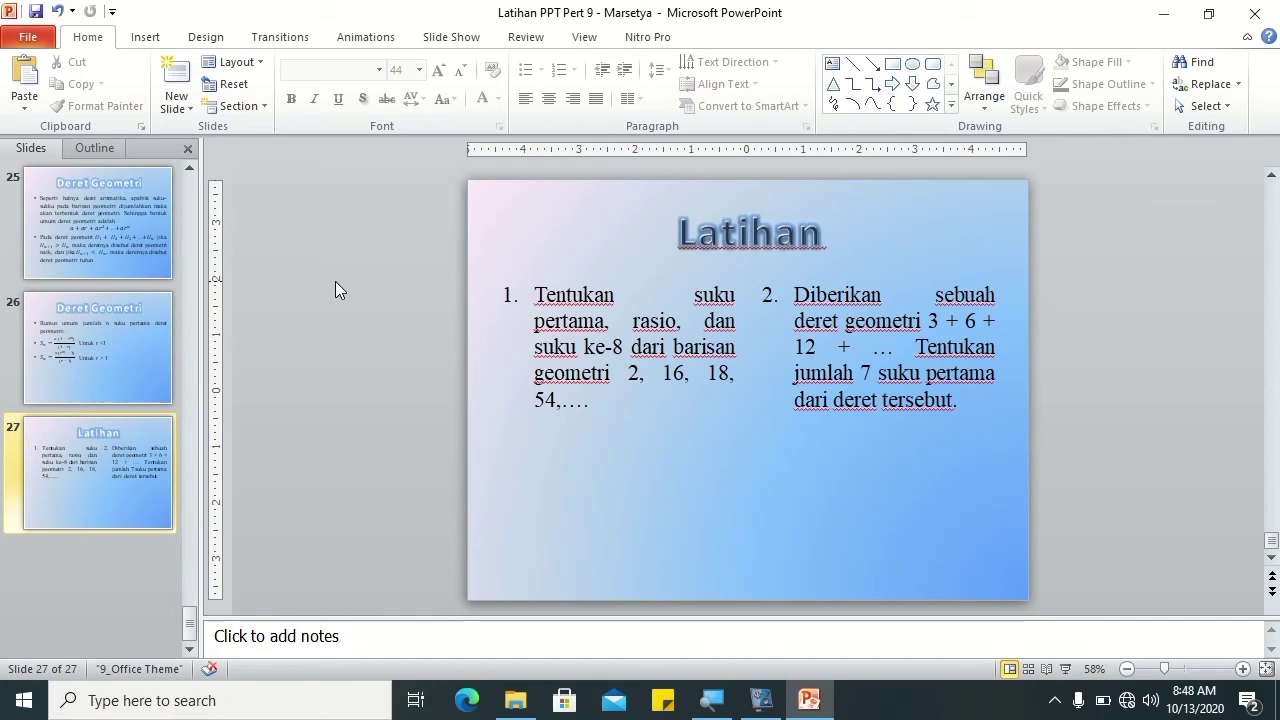
Step: Add new sections starting at slide 1 and slide 3
drag(193, 624, 193, 190)
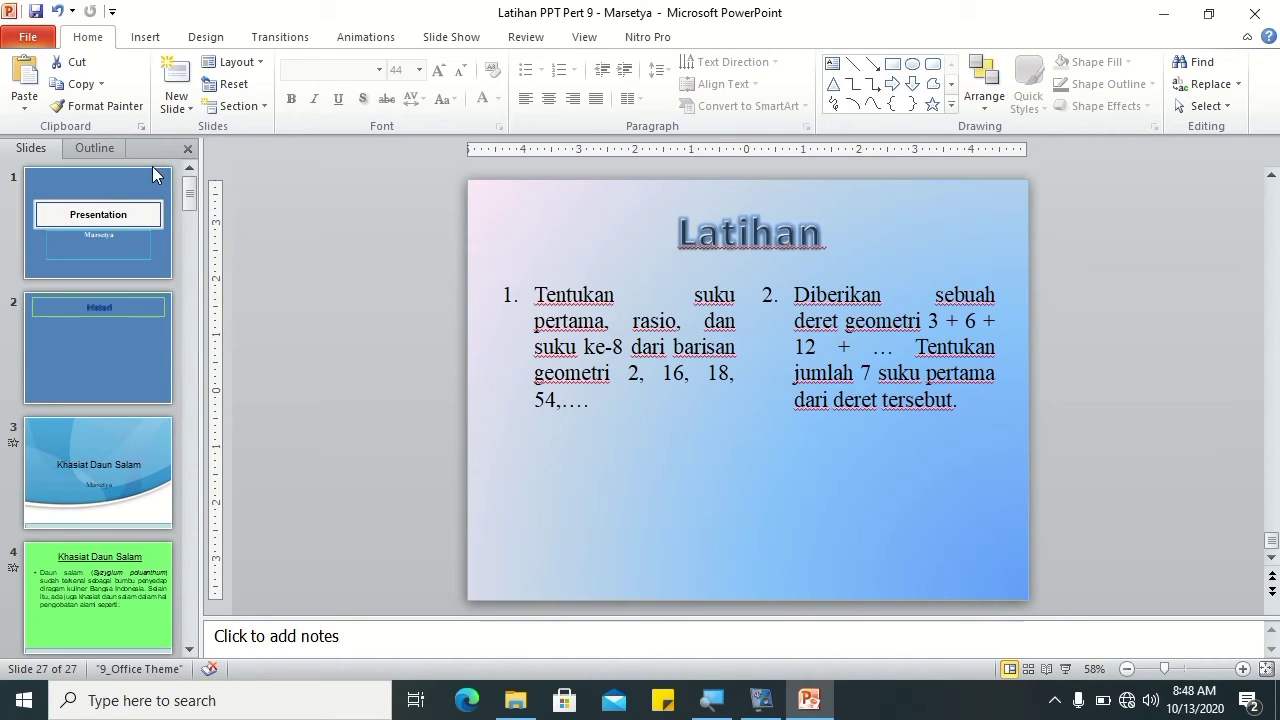
click(154, 176)
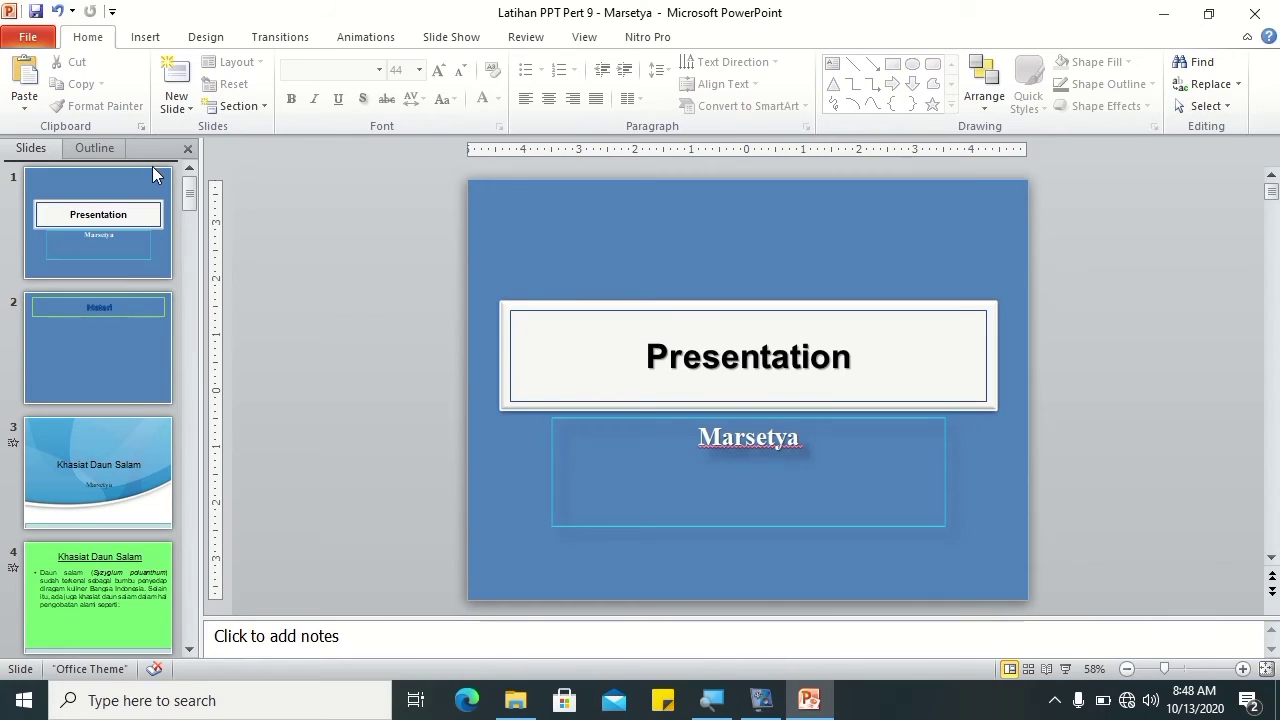
right_click(154, 176)
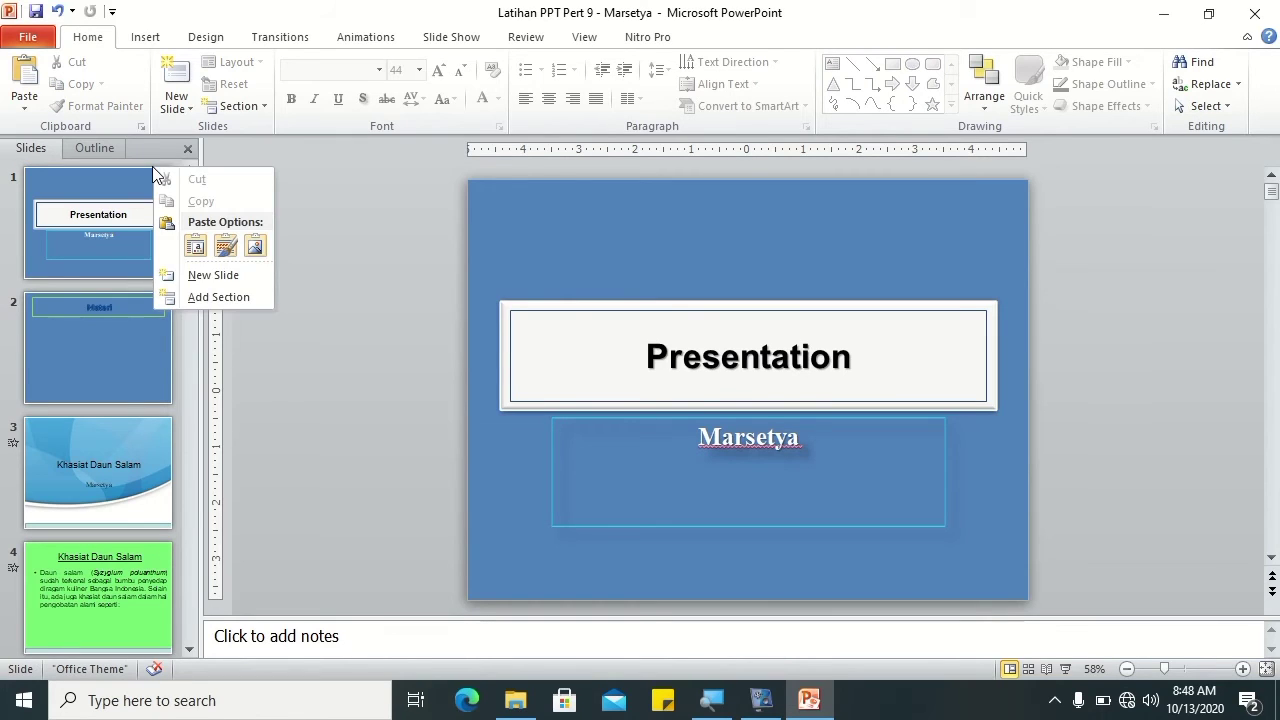
click(209, 298)
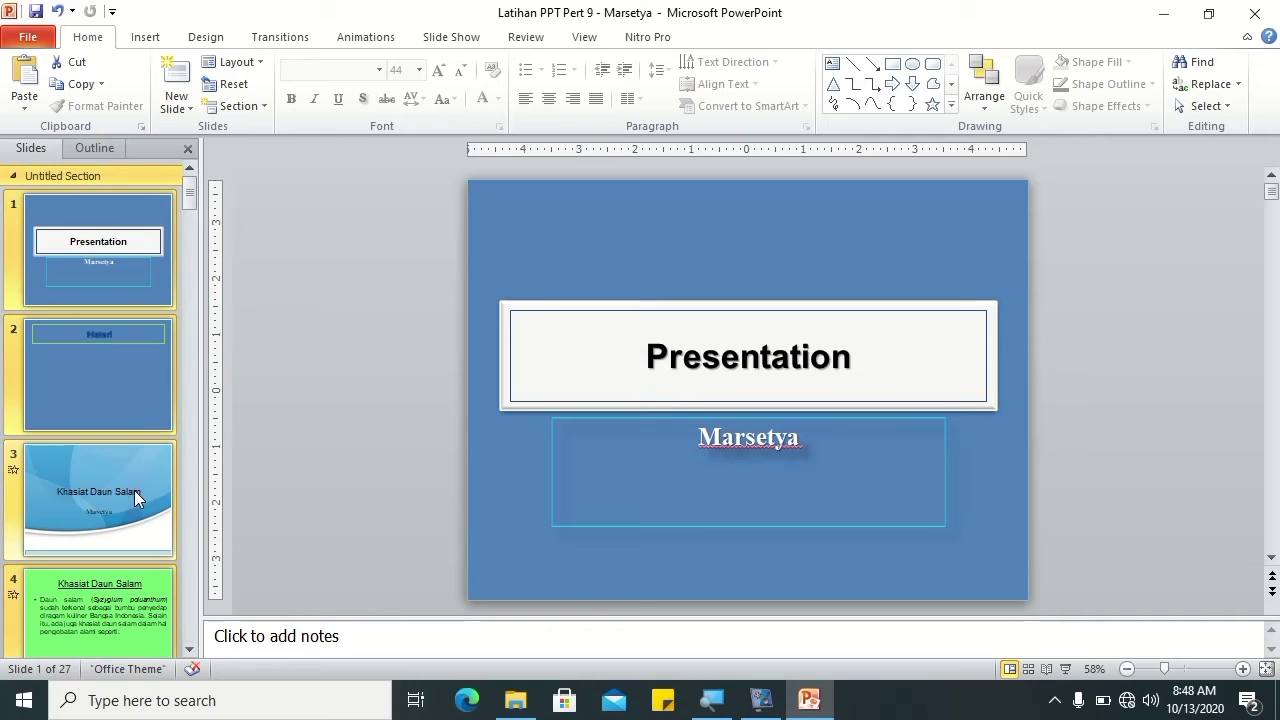
click(108, 437)
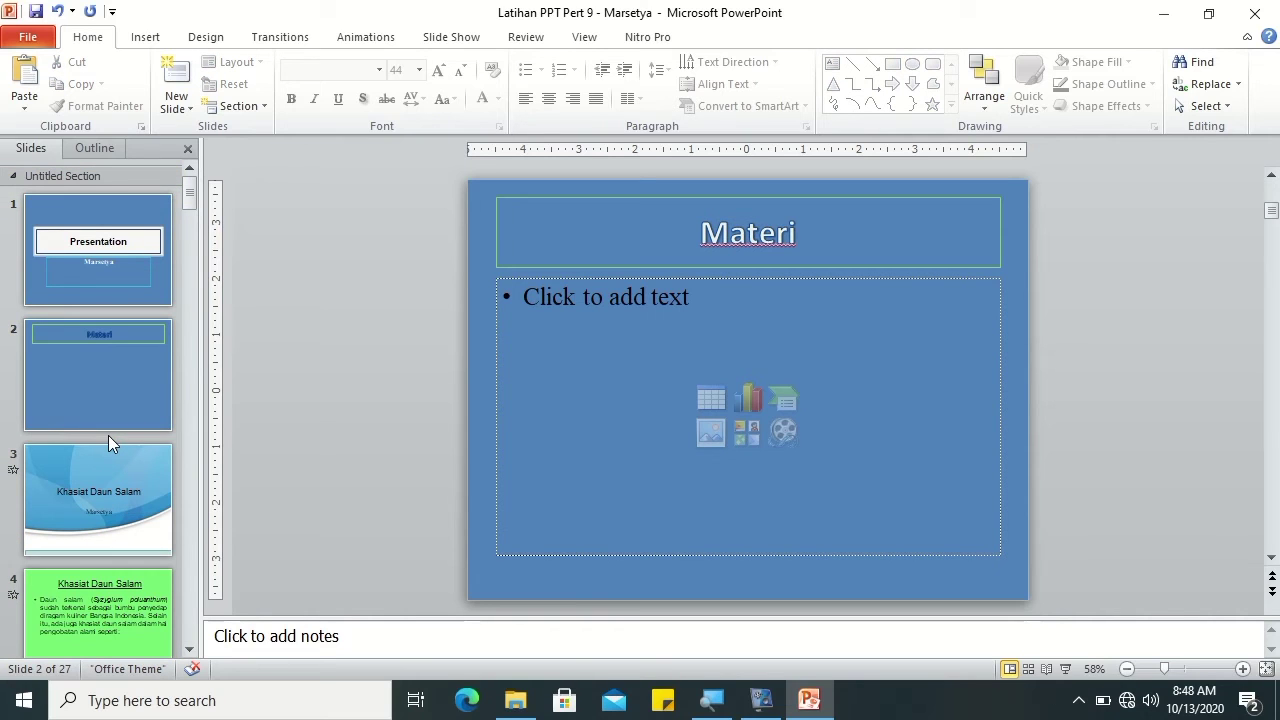
right_click(108, 437)
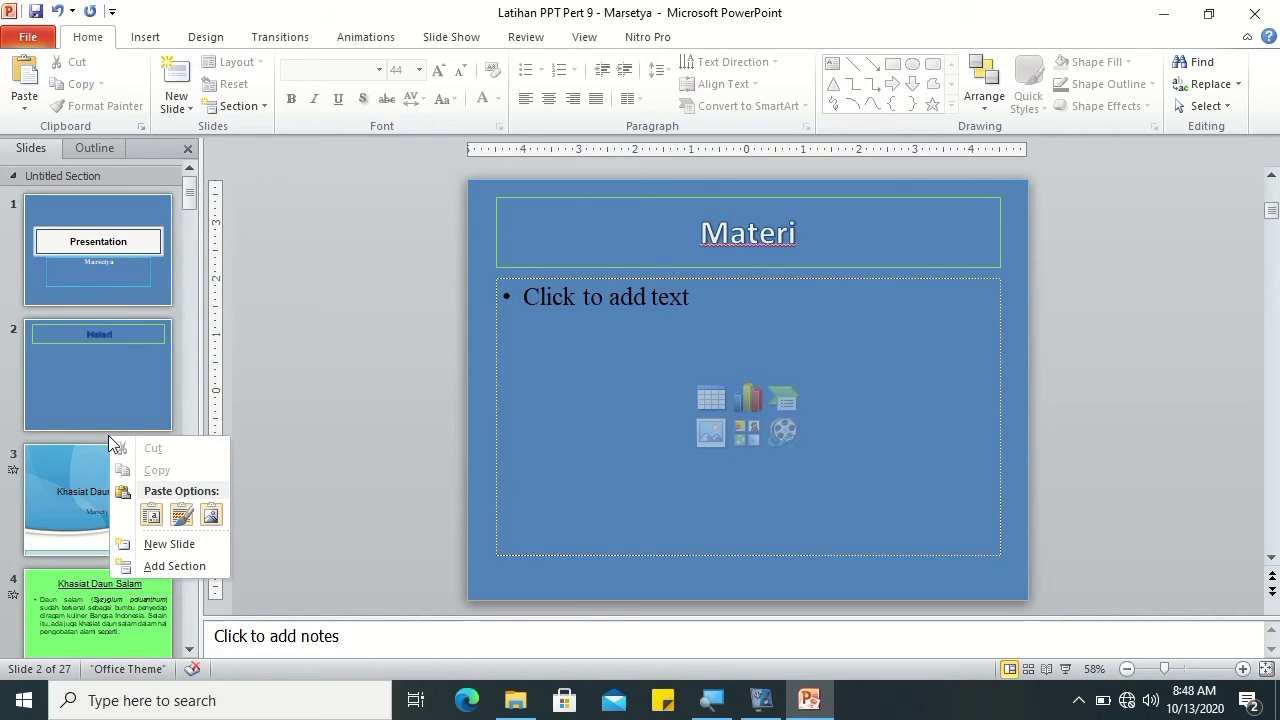
click(164, 566)
Step: Add a new section starting at slide 9
scroll(188, 578, down, 1)
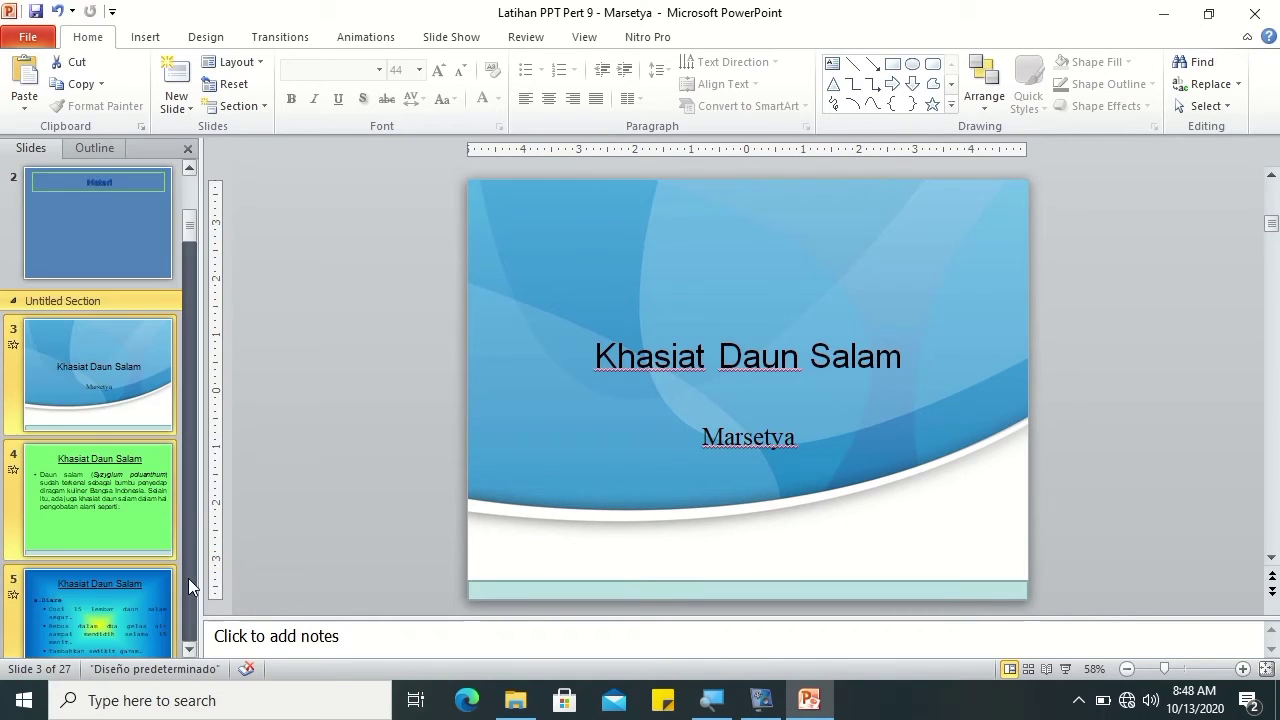
scroll(188, 578, down, 1)
scroll(188, 578, down, 2)
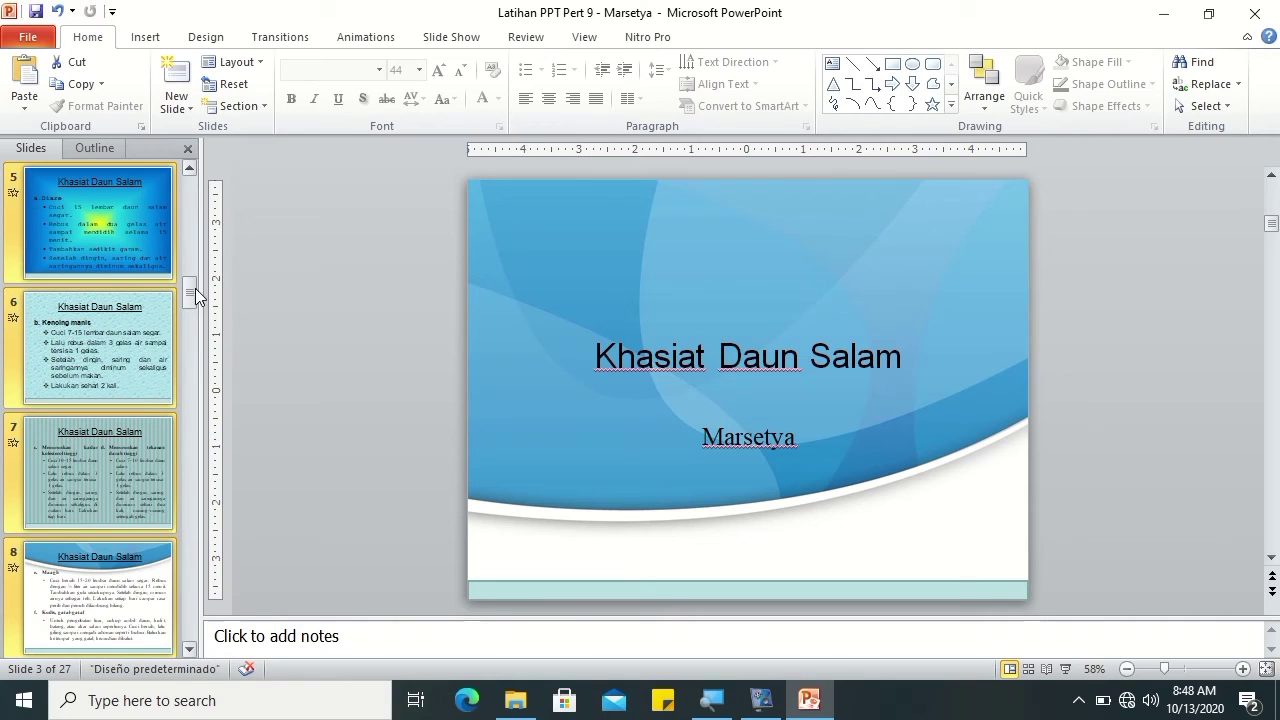
drag(191, 316, 195, 350)
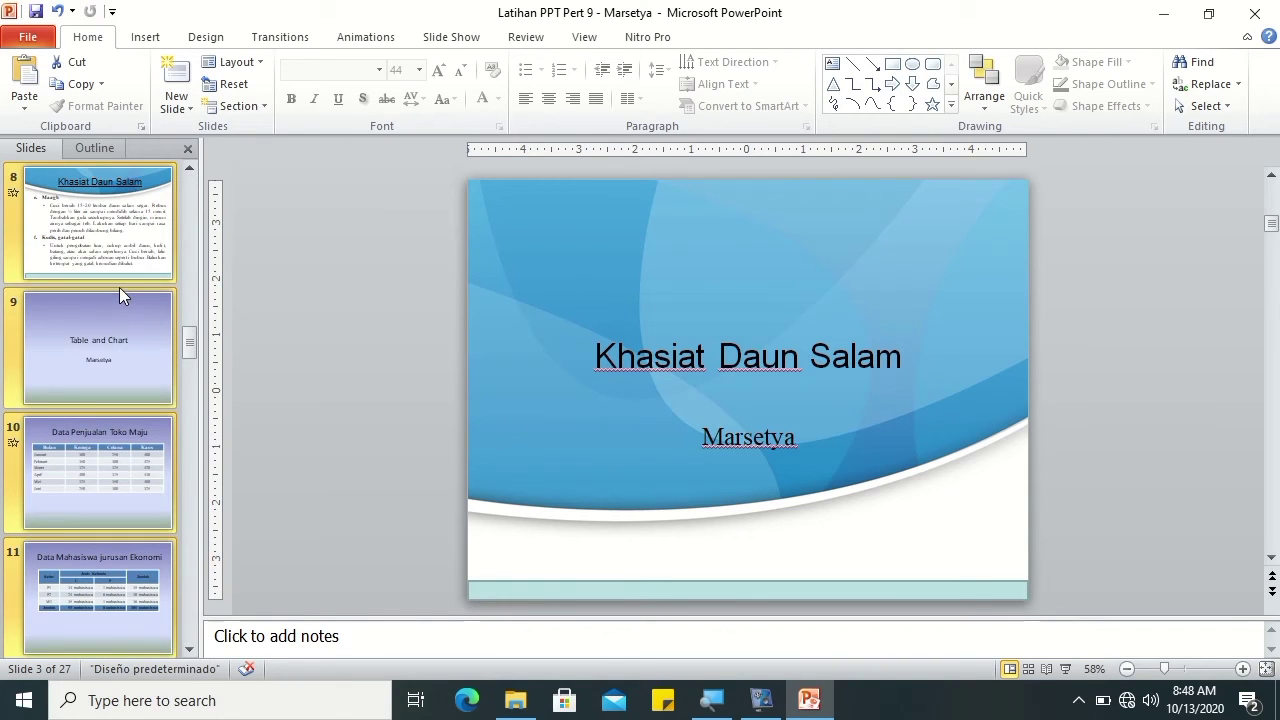
click(119, 289)
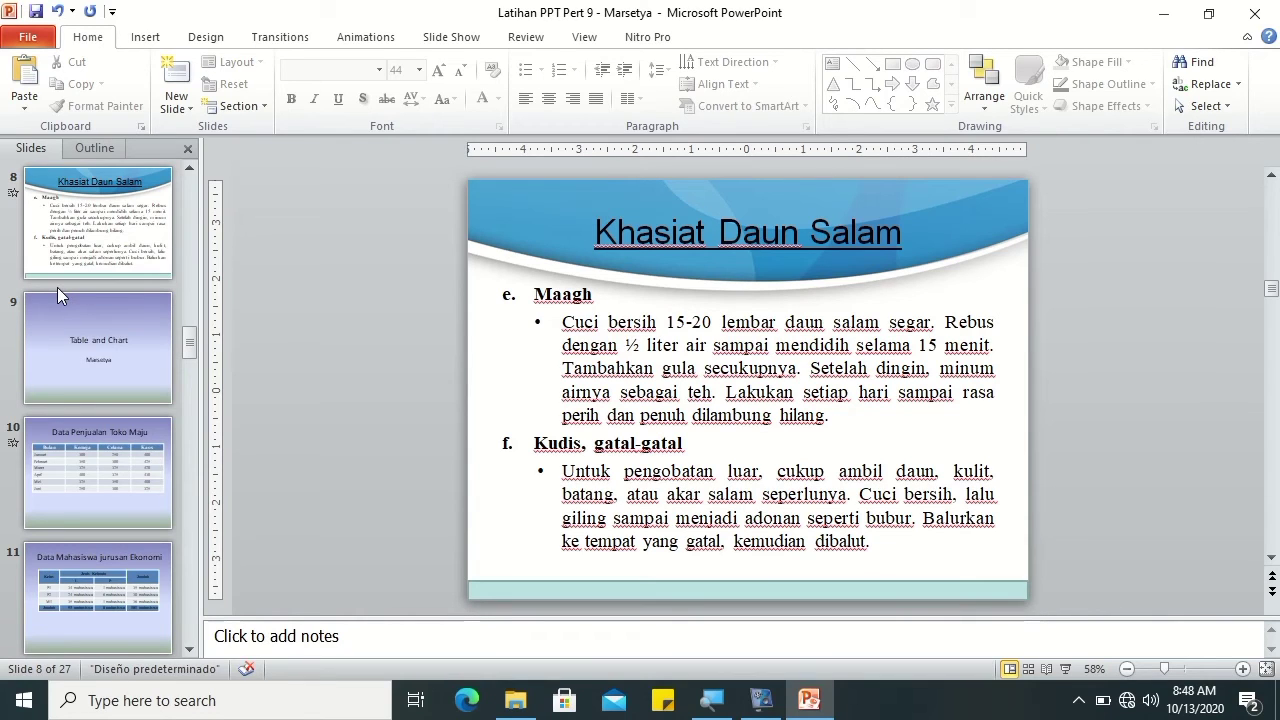
right_click(57, 287)
click(113, 419)
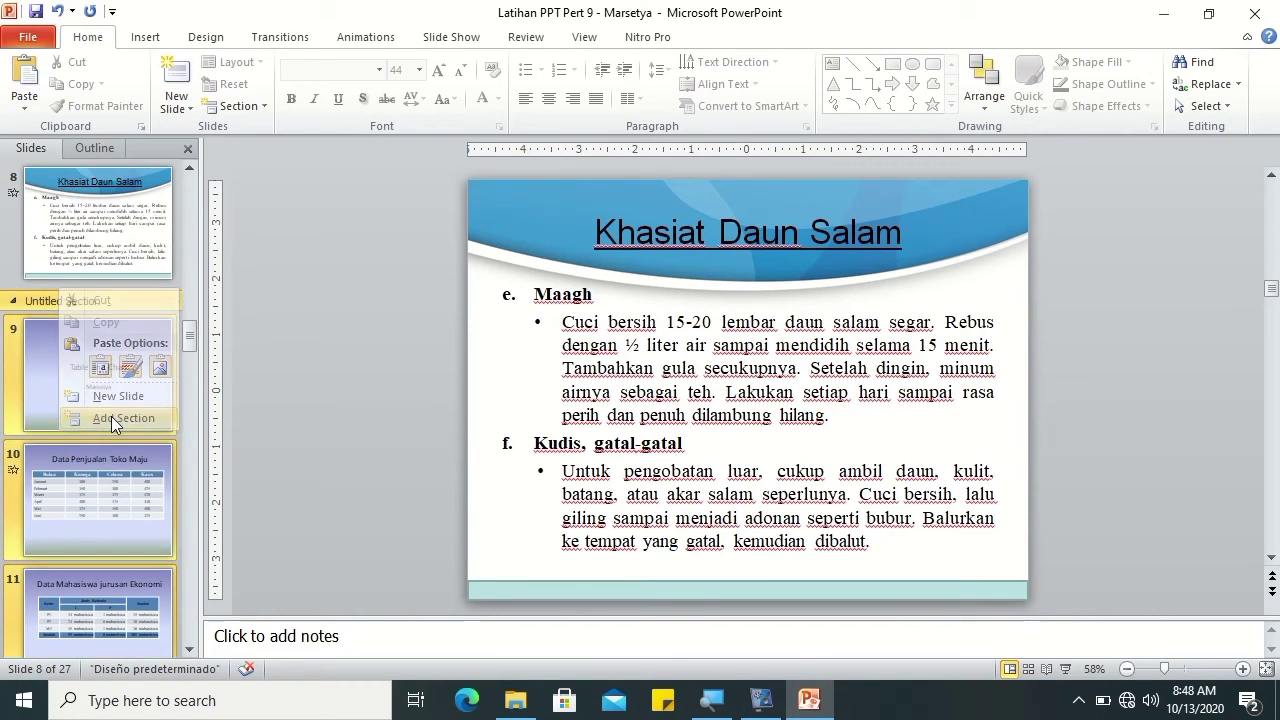
Step: Add sections starting at slide 16 and slide 21 with the Section command
scroll(194, 607, down, 2)
scroll(194, 607, down, 4)
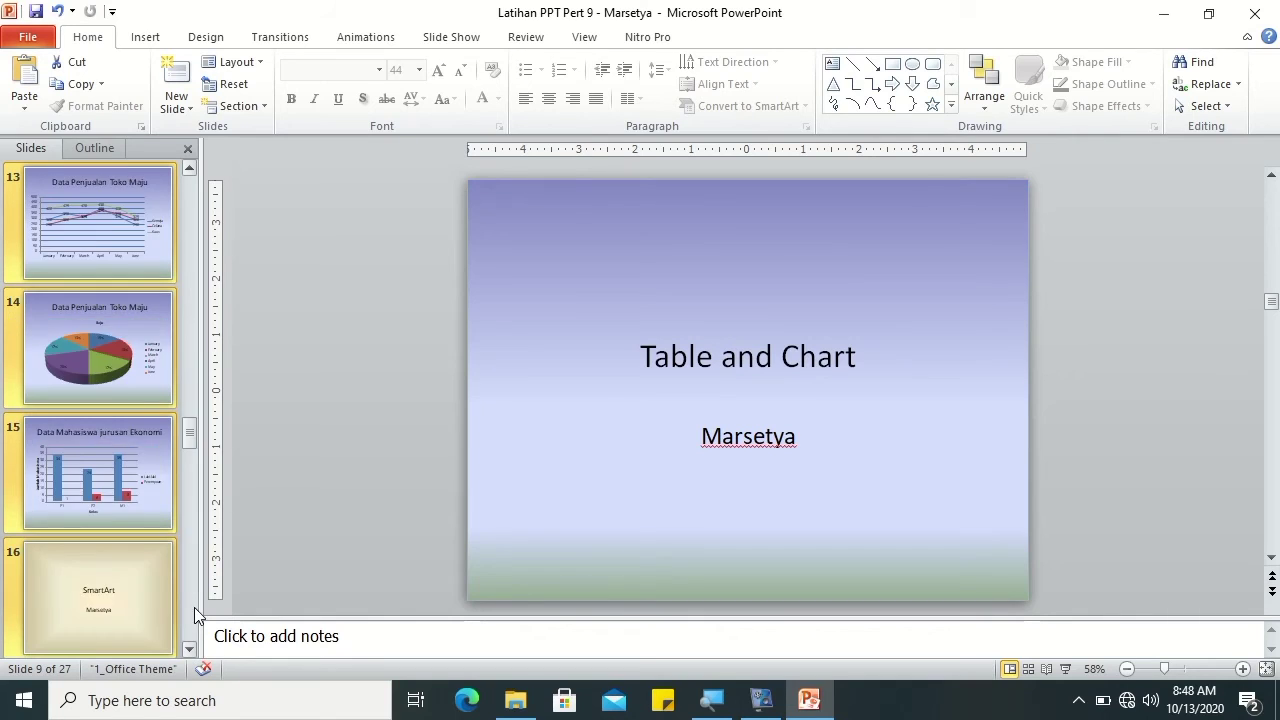
scroll(194, 607, down, 2)
click(110, 284)
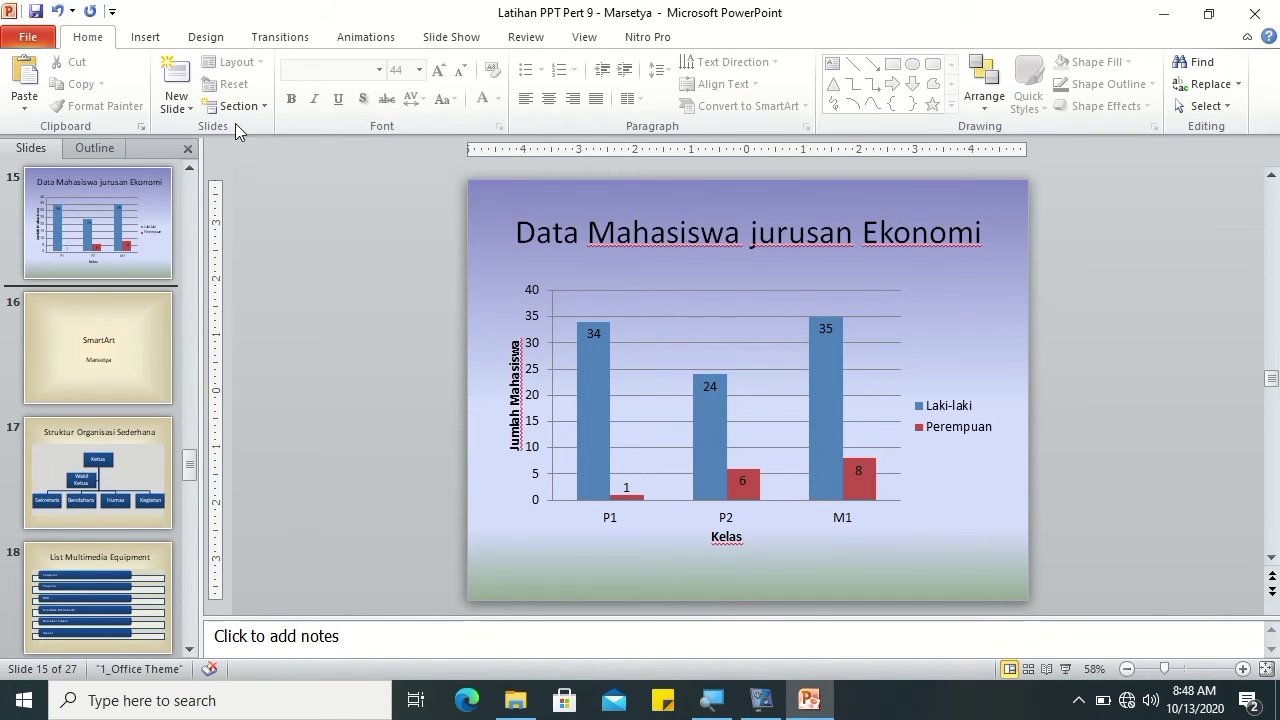
click(249, 110)
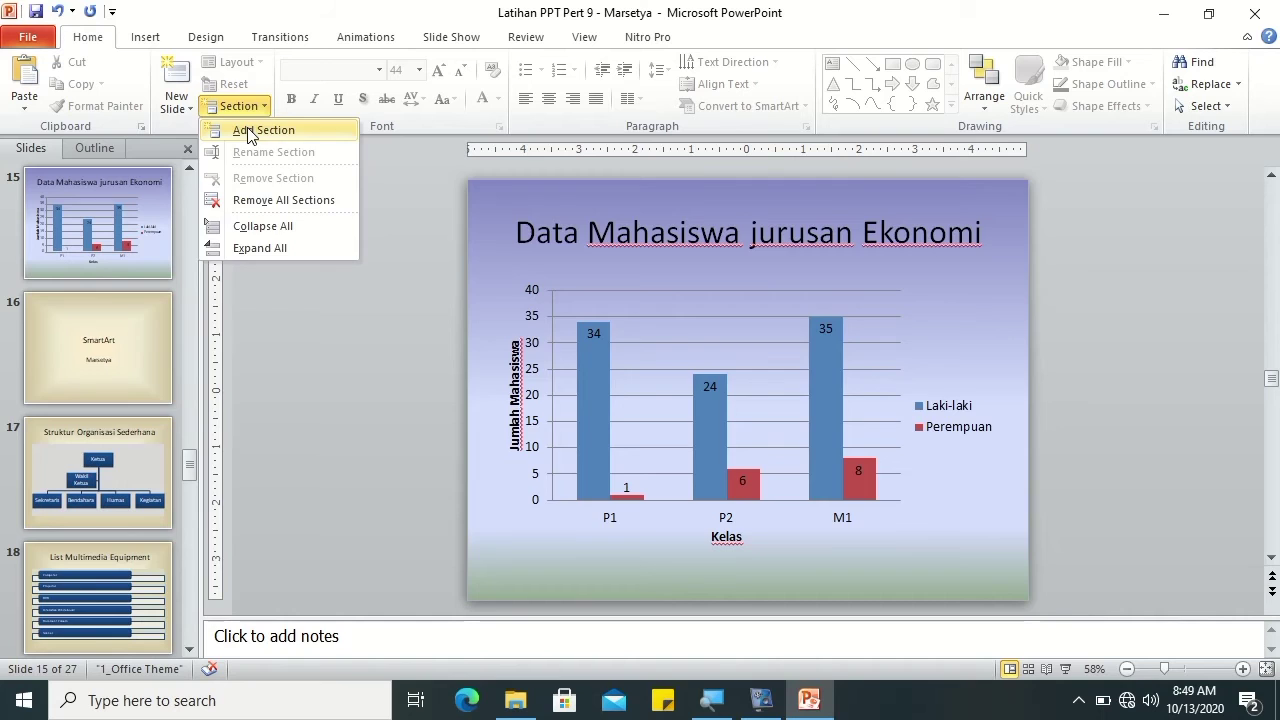
click(249, 133)
scroll(191, 595, down, 1)
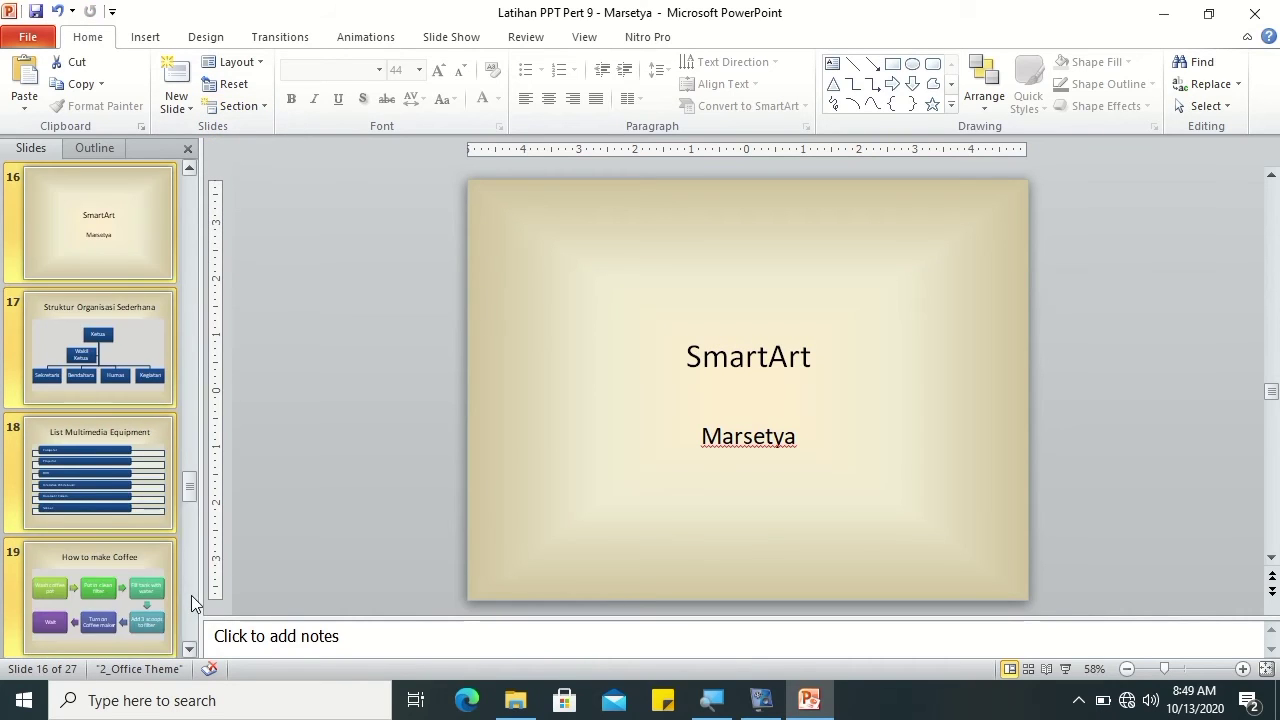
scroll(191, 595, down, 4)
click(141, 290)
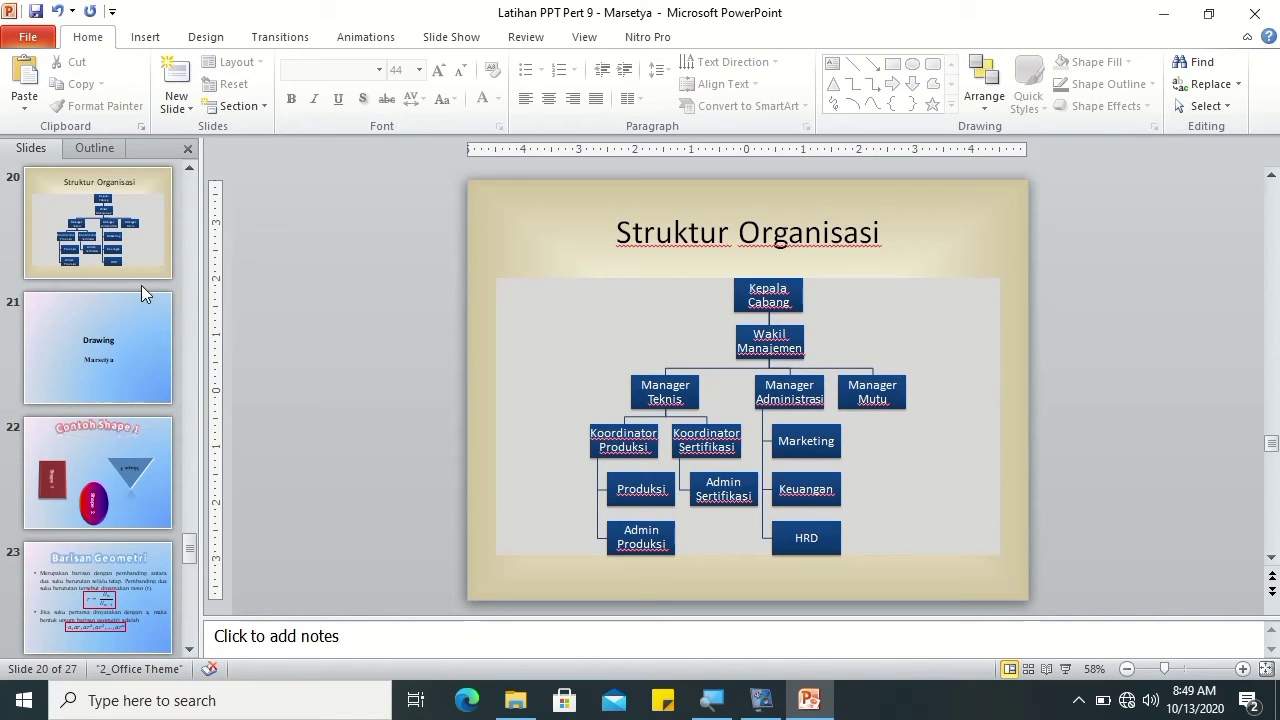
click(238, 106)
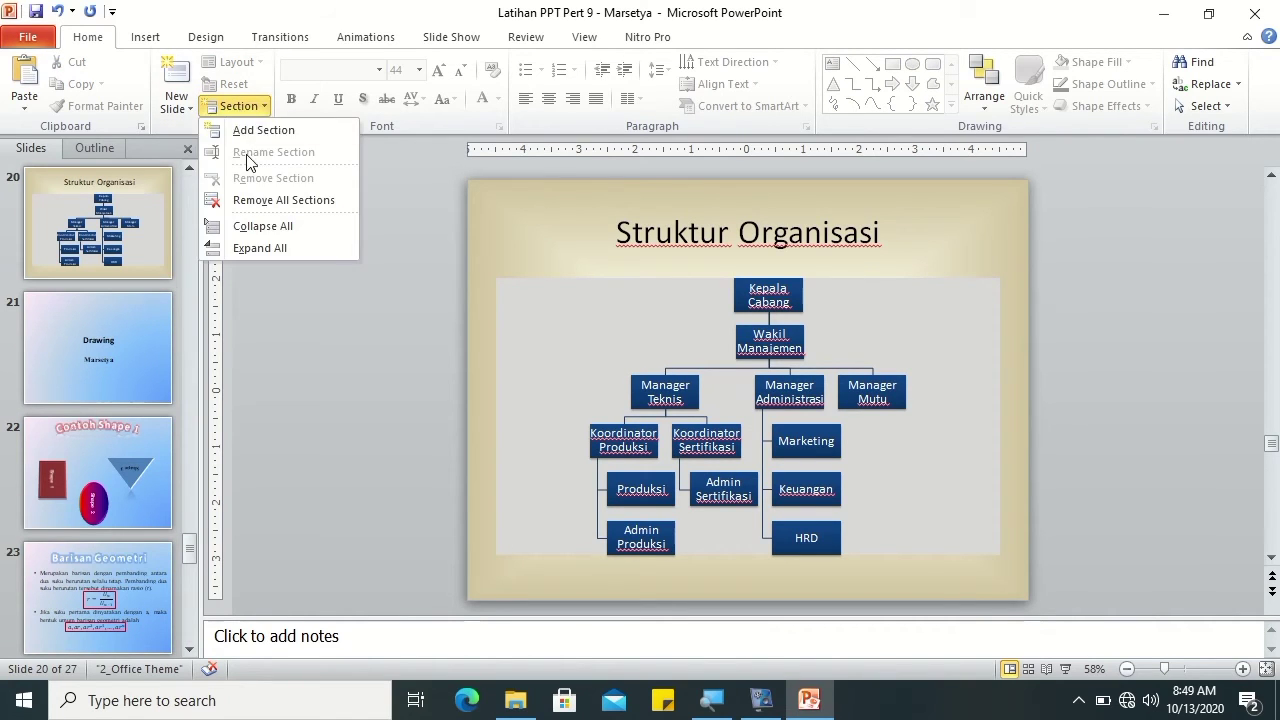
click(241, 131)
Step: Return to the top and select the first section, covering slides 1–2
scroll(190, 597, down, 2)
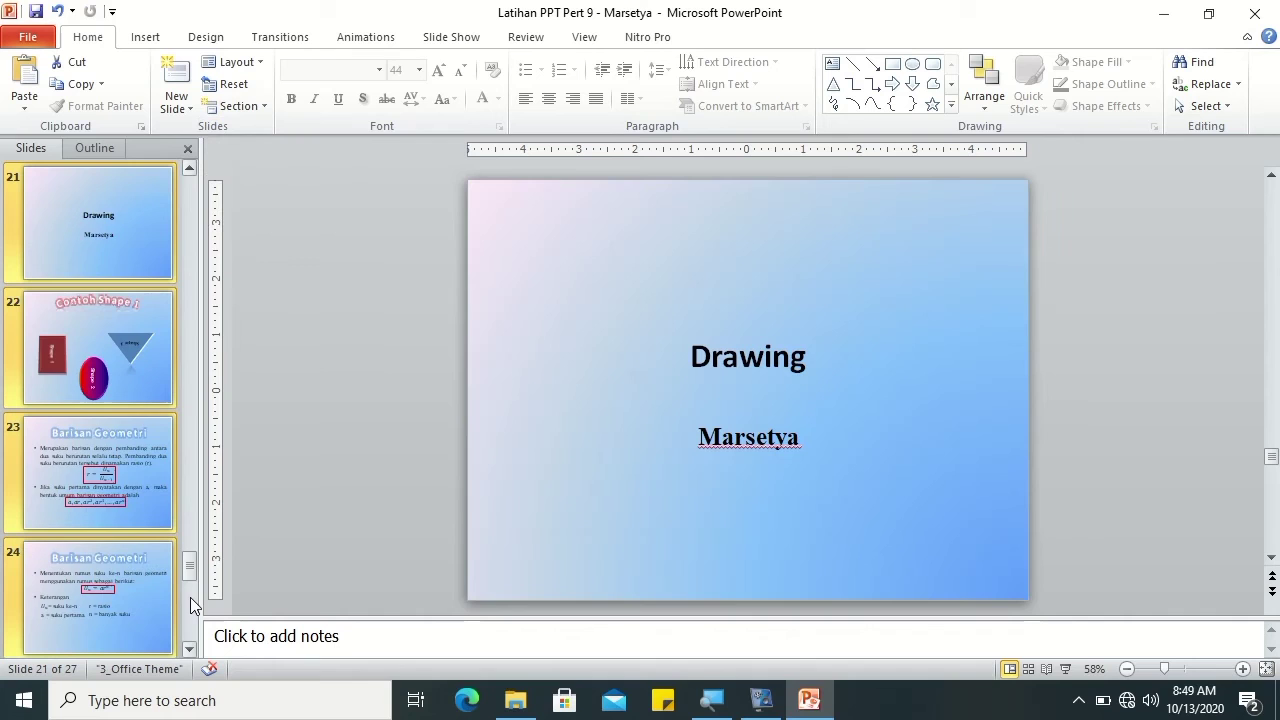
scroll(190, 597, down, 2)
scroll(190, 597, down, 2)
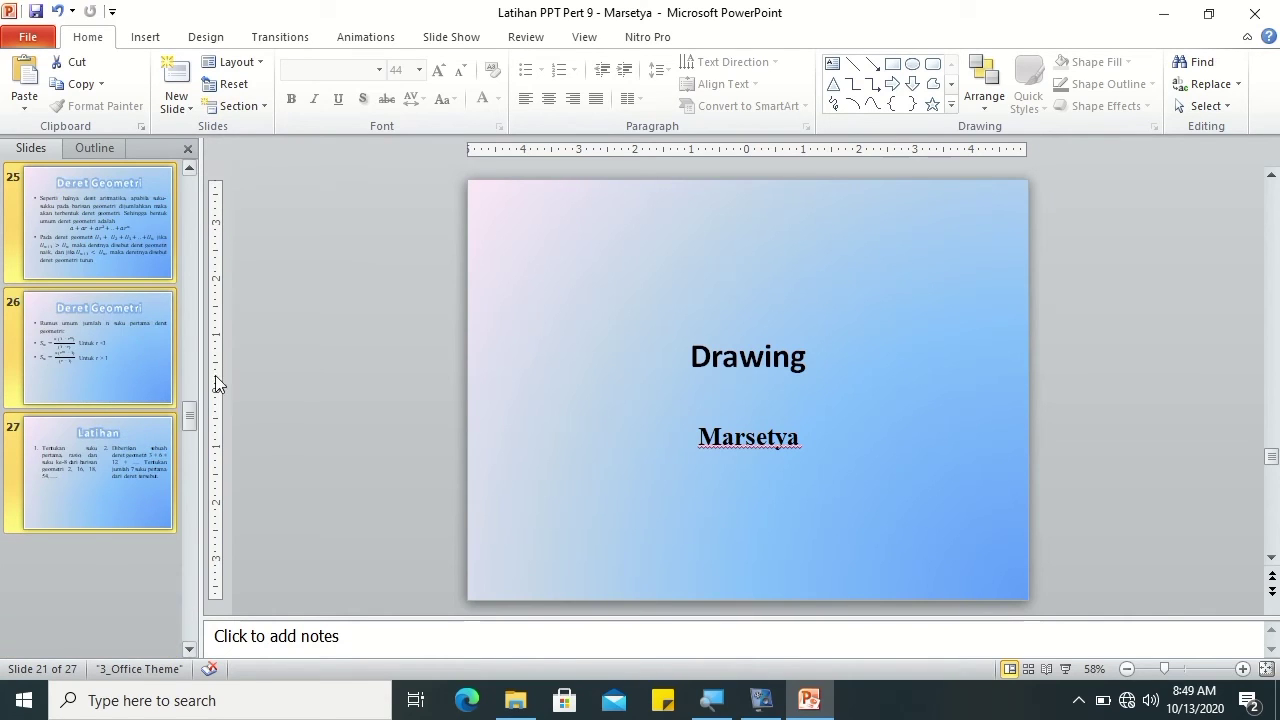
drag(189, 413, 189, 180)
click(78, 179)
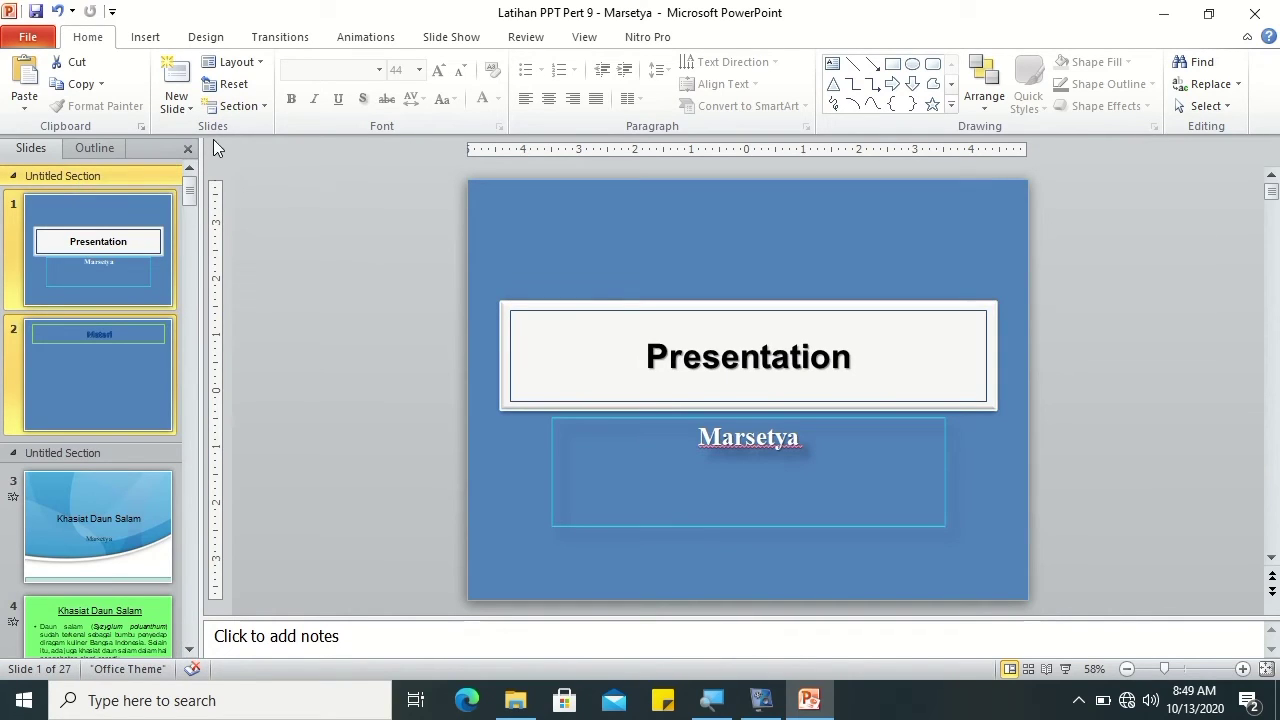
Step: Rename the first section, slides 1–2, from Untitled Section to 'Menu'
click(258, 106)
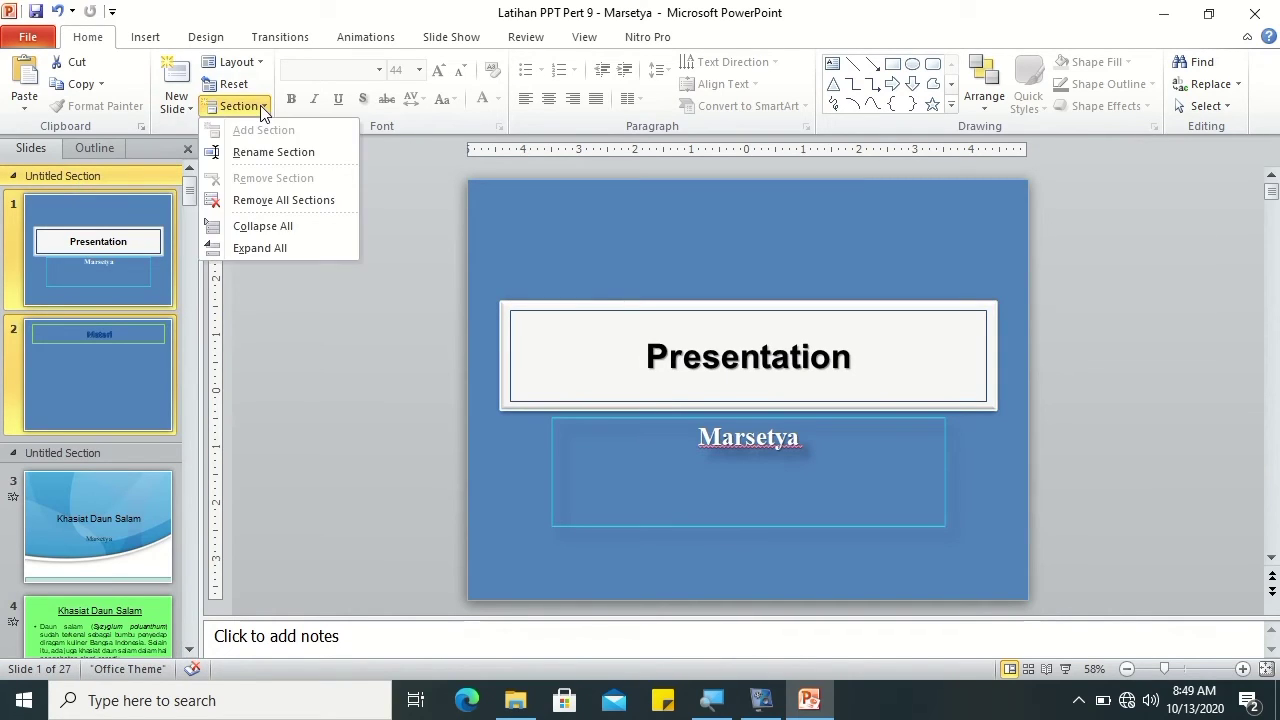
click(92, 177)
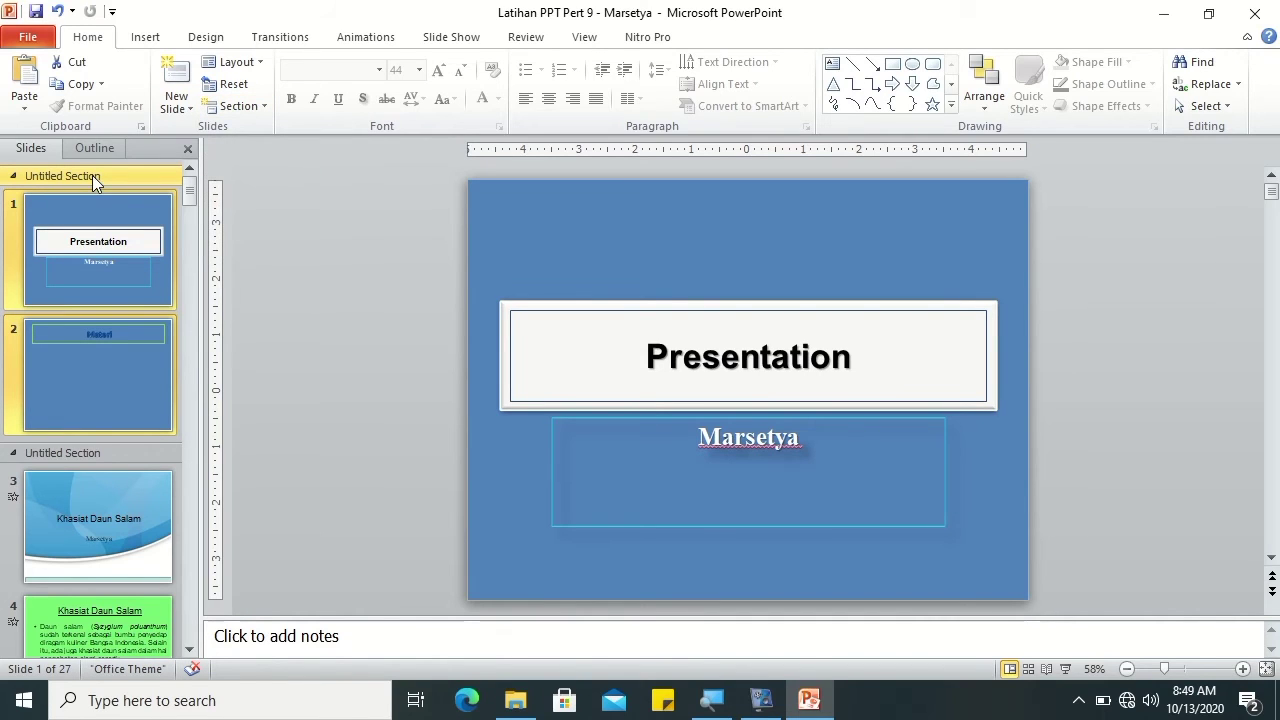
right_click(92, 176)
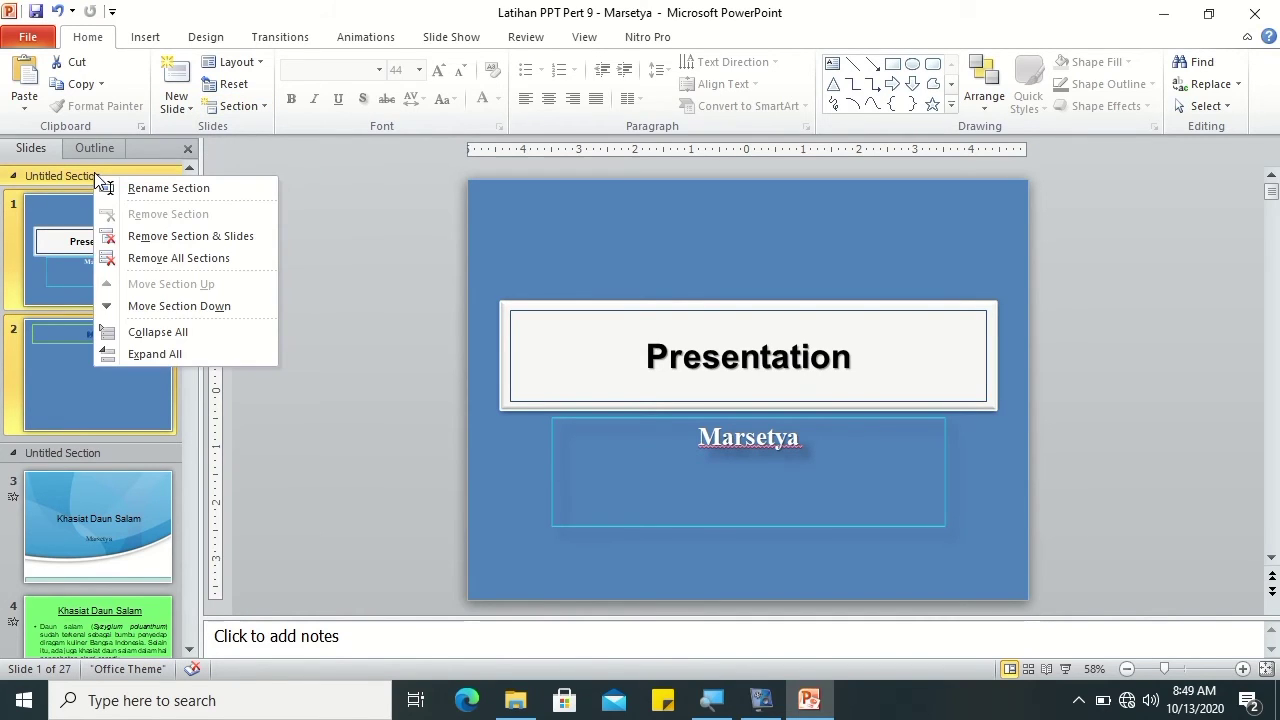
click(262, 107)
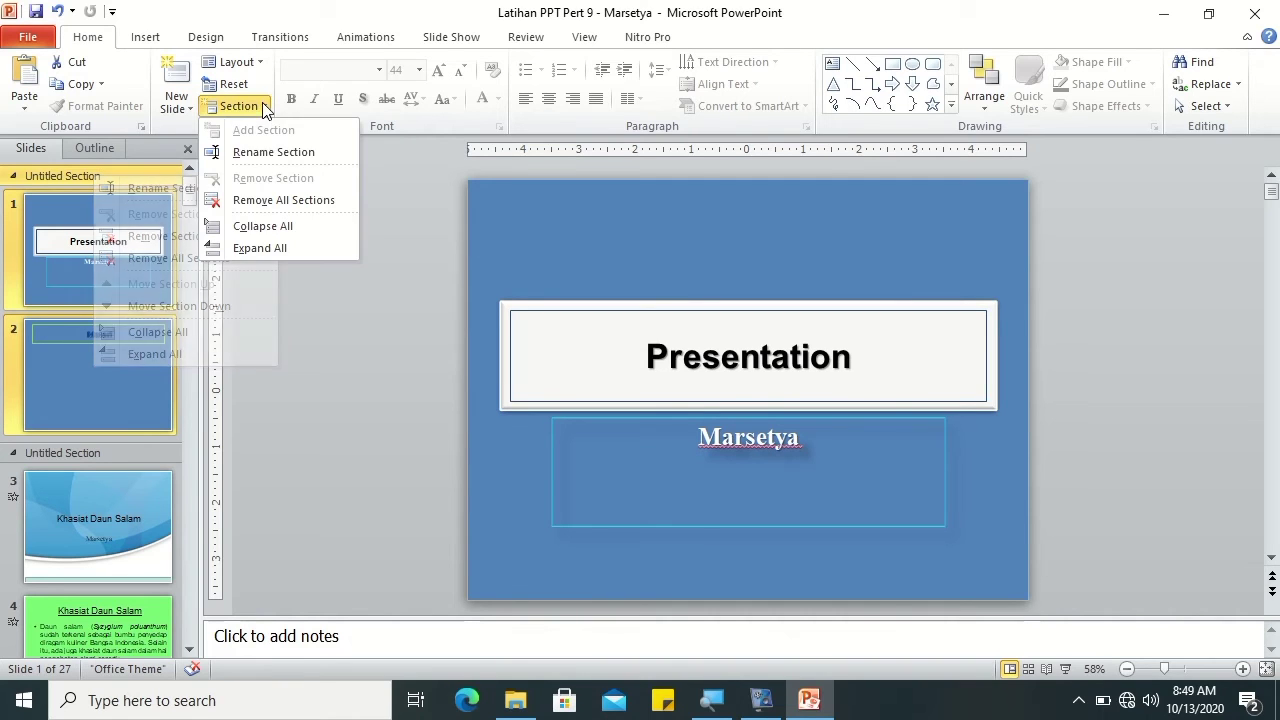
click(242, 153)
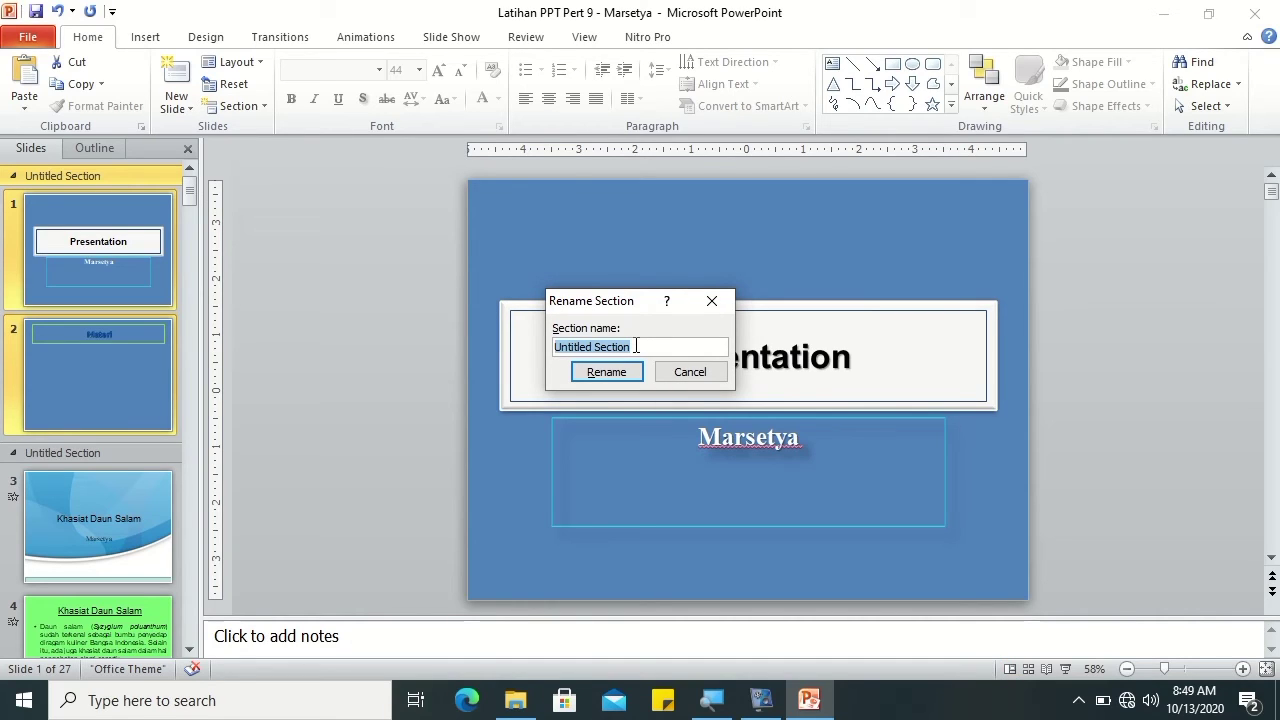
text(Se)
key(BackSpace)
key(BackSpace)
text(Menu)
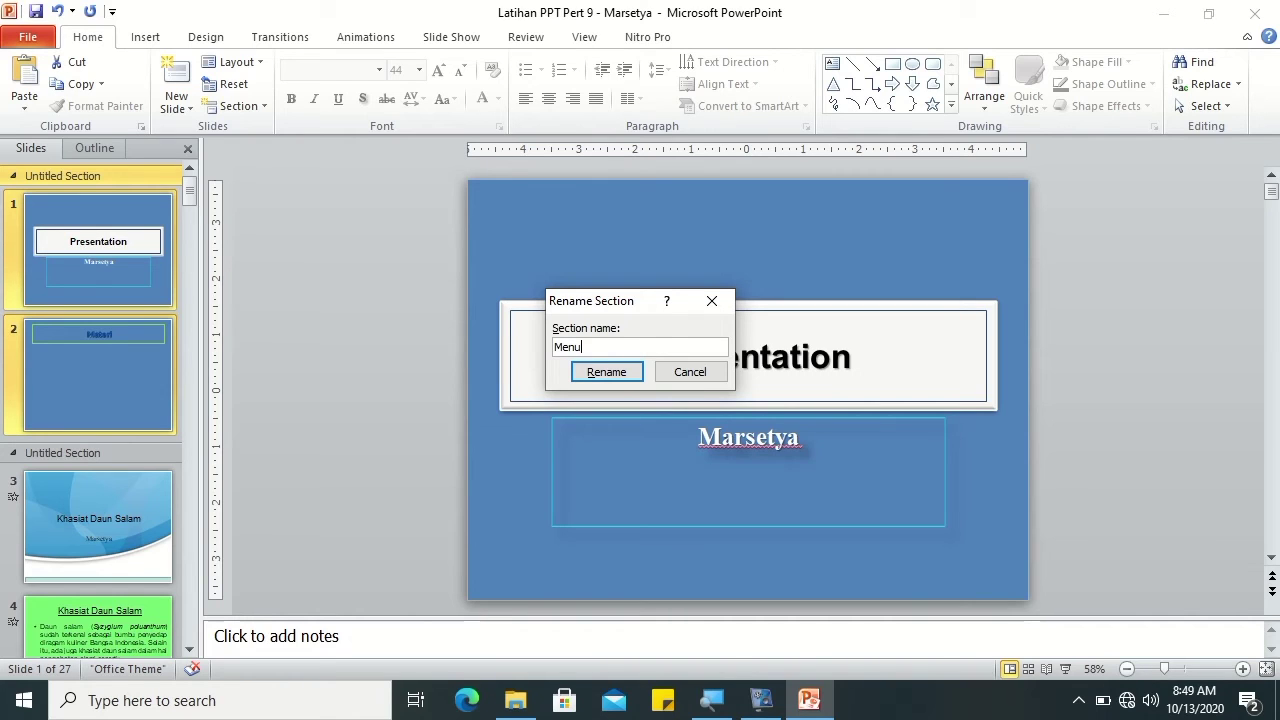
click(604, 371)
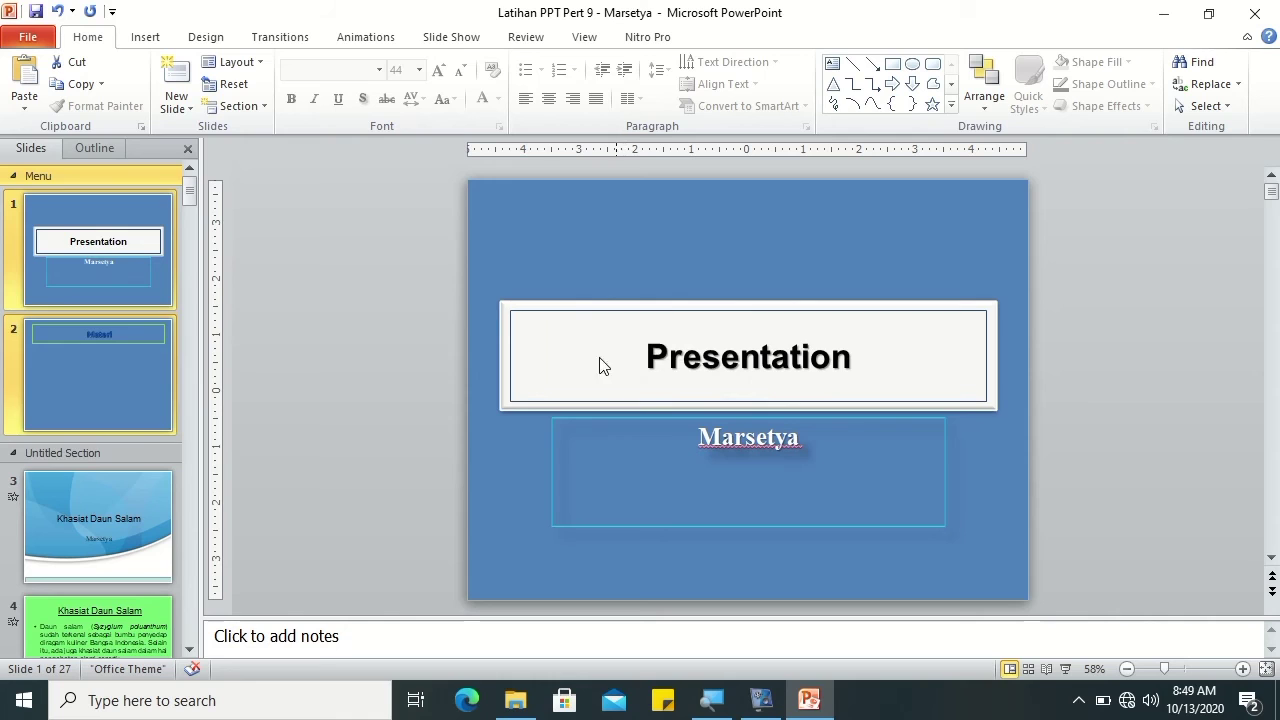
click(54, 459)
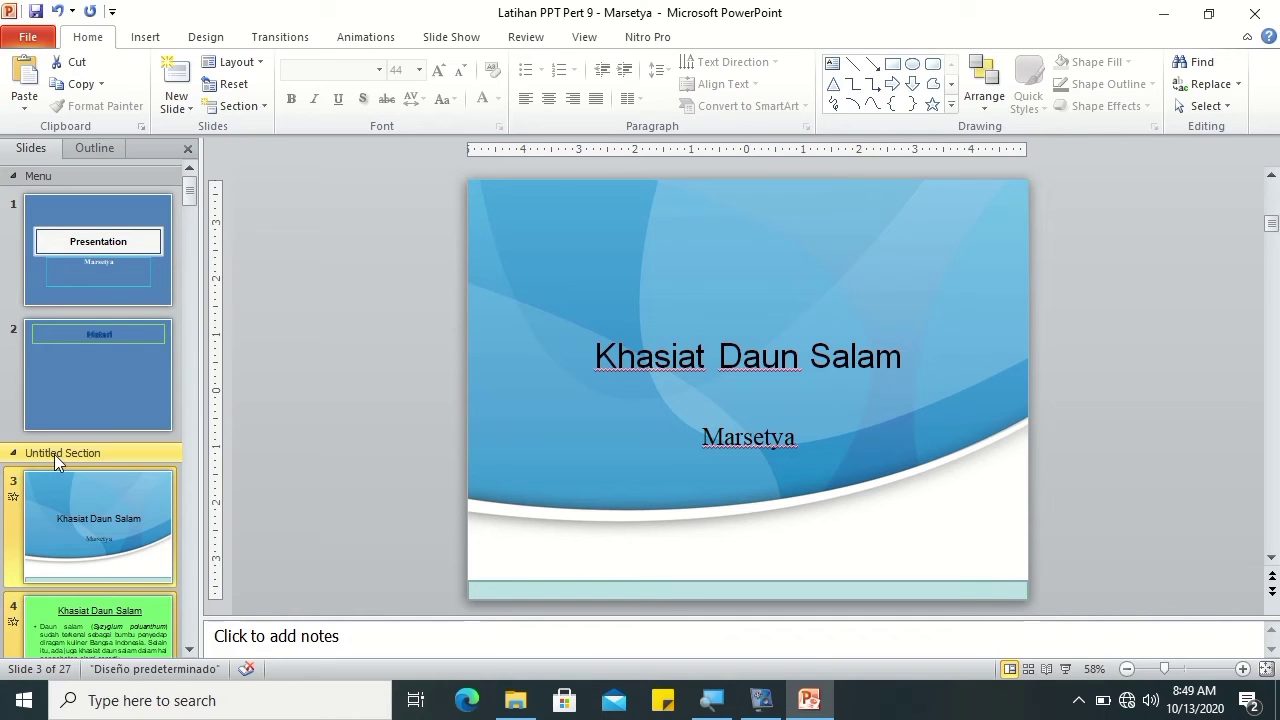
Step: Rename the section starting at slide 3 to 'Daun Salam'
right_click(54, 454)
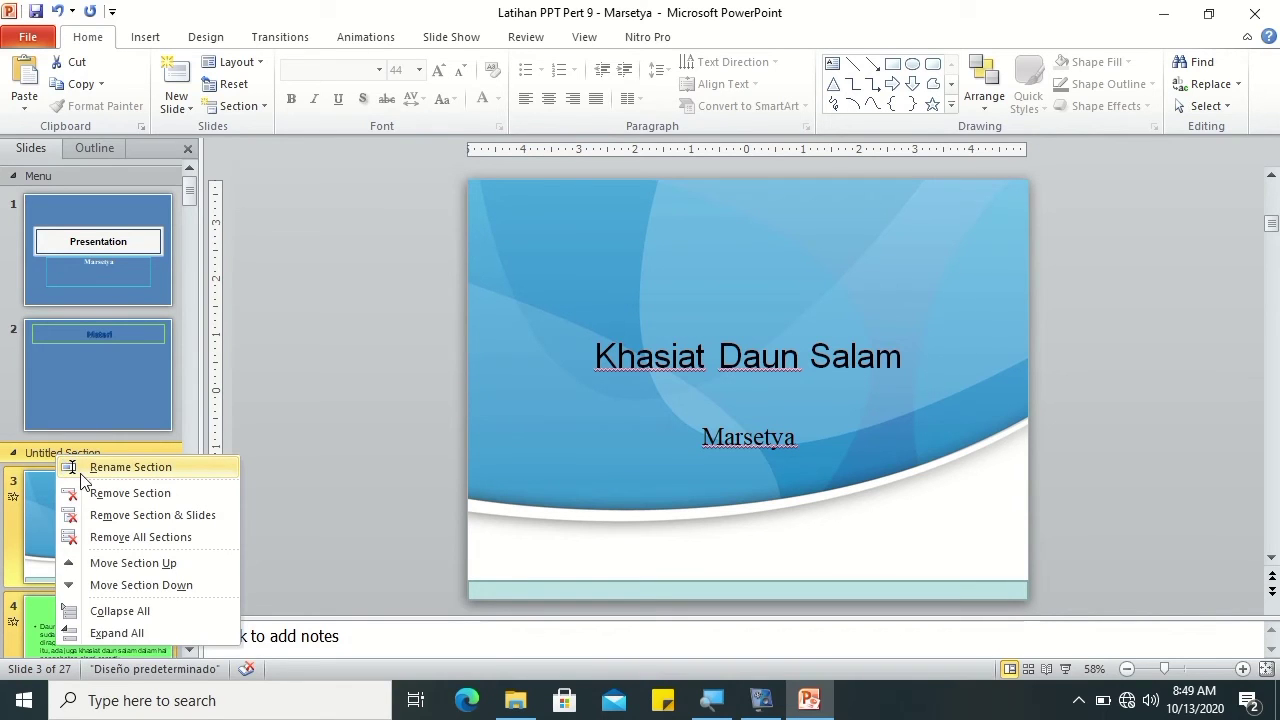
click(94, 469)
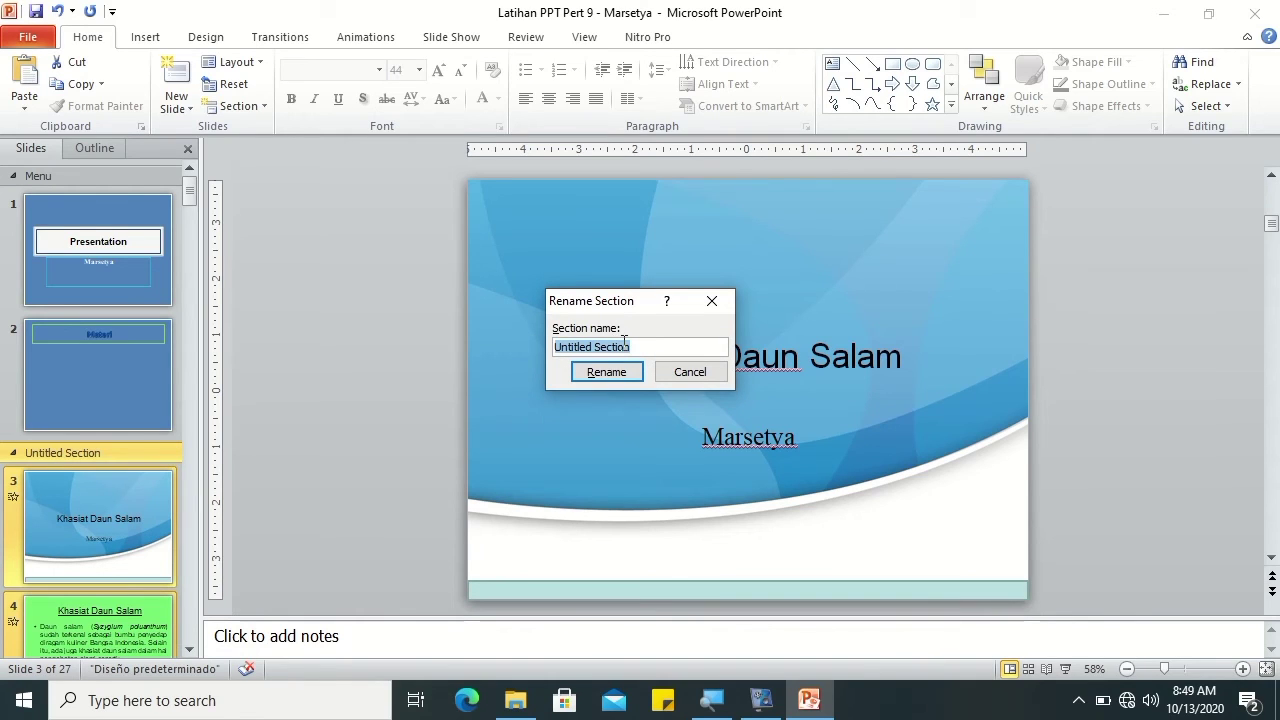
text(Kh)
key(BackSpace)
key(BackSpace)
text(Daun )
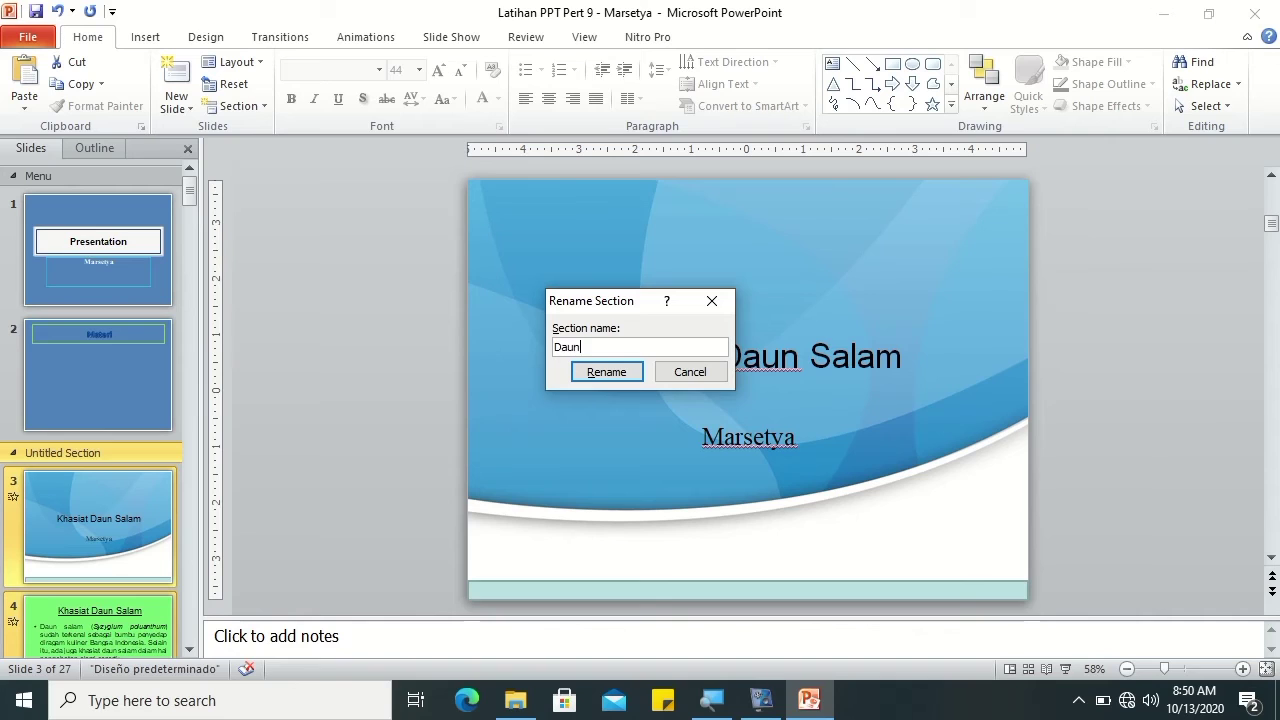
text(Salam)
key(Return)
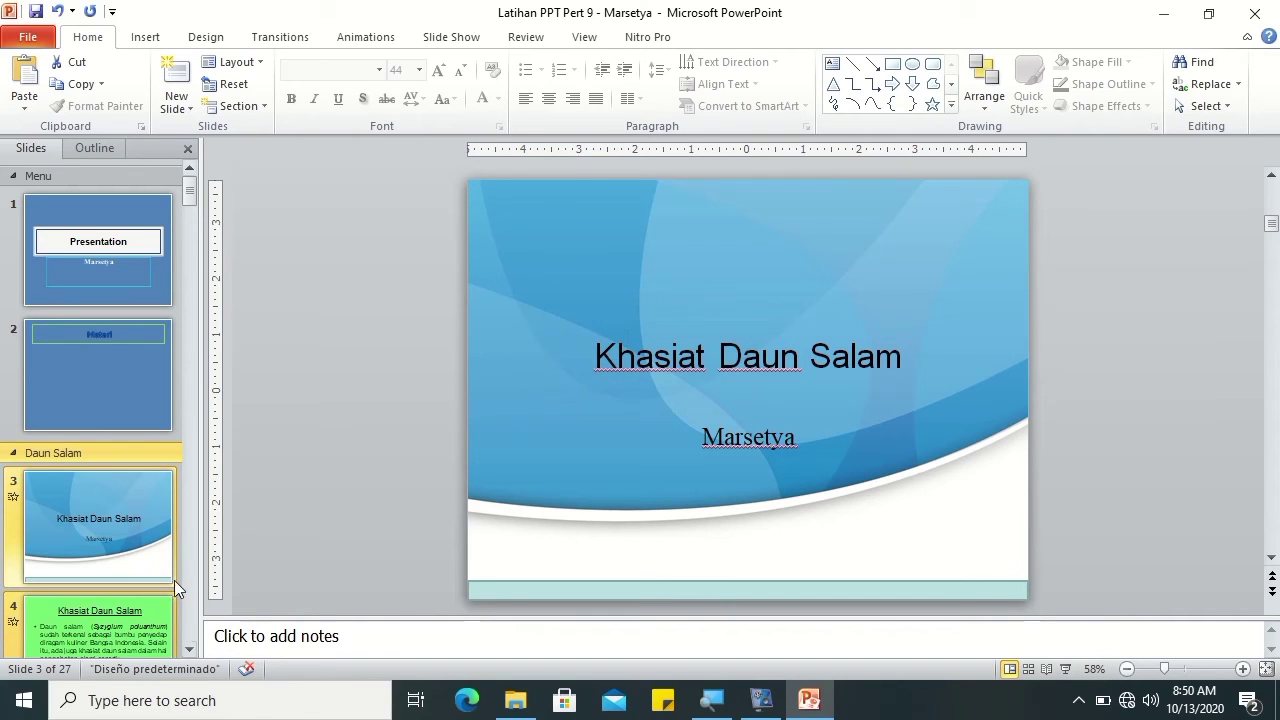
Step: Rename the section starting at slide 9 to 'Table and Chart'
scroll(186, 601, down, 2)
scroll(186, 601, down, 2)
scroll(186, 601, down, 3)
scroll(186, 595, down, 2)
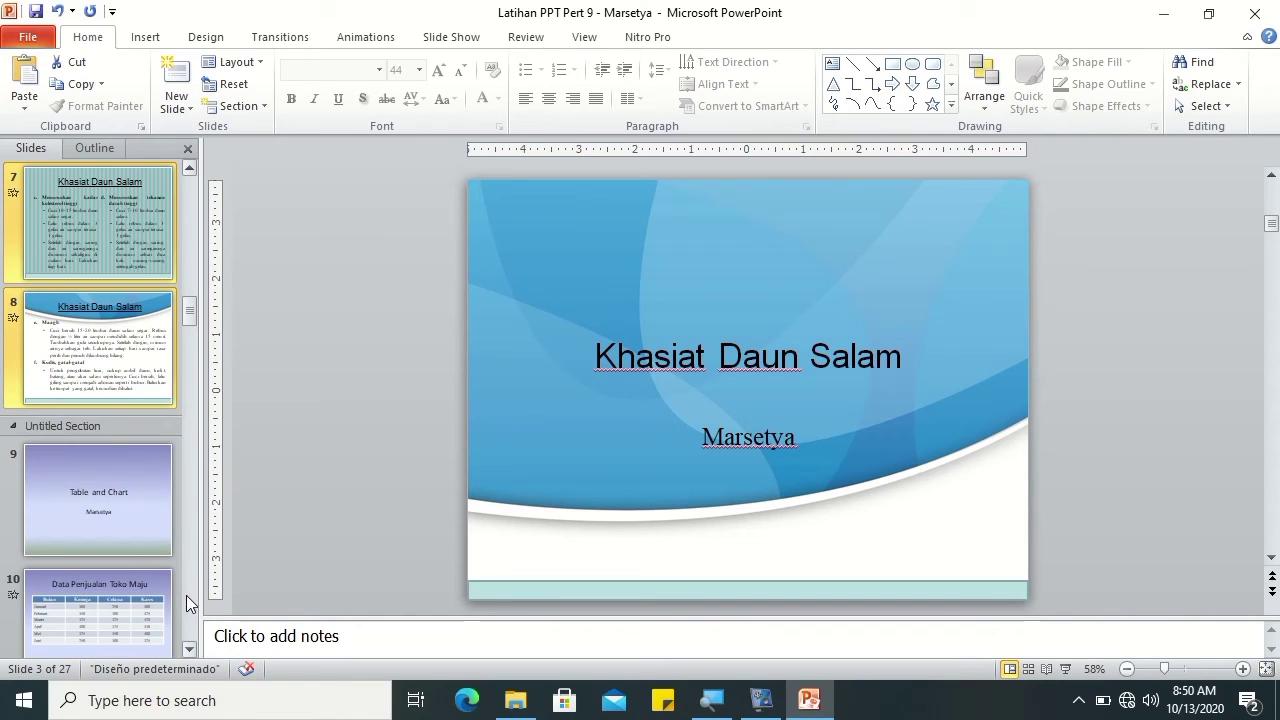
click(56, 429)
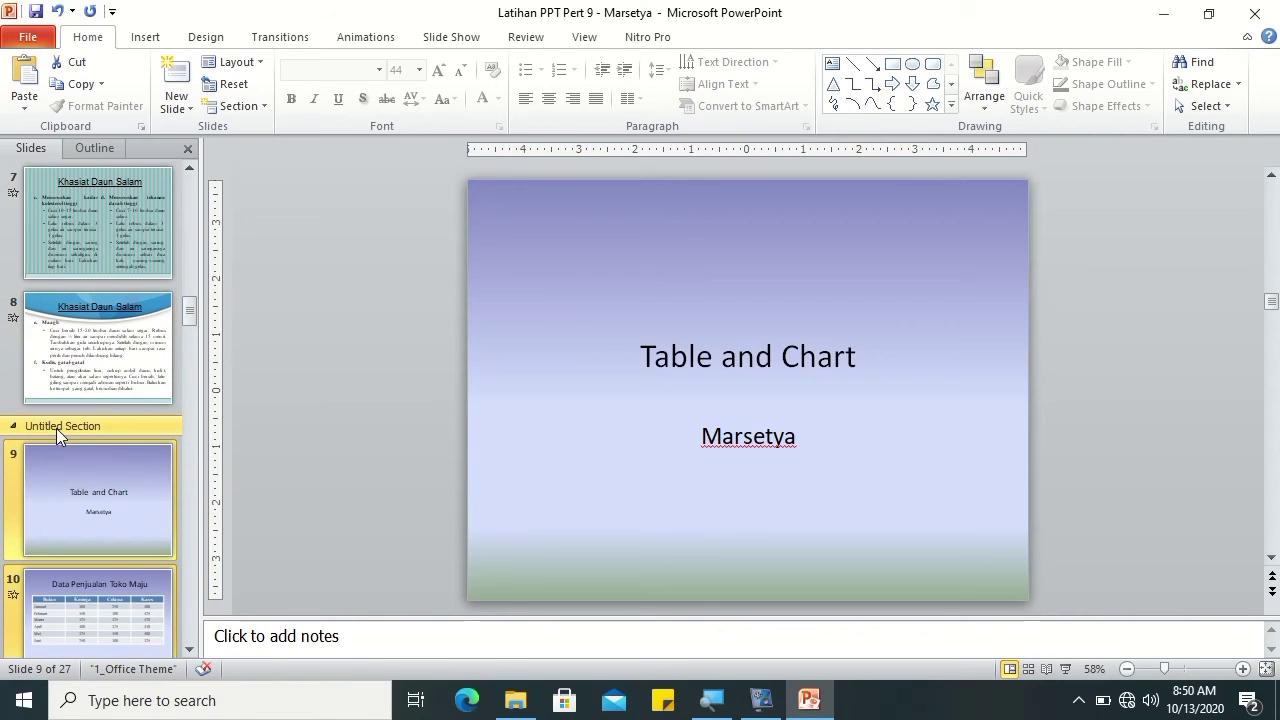
right_click(56, 426)
click(88, 441)
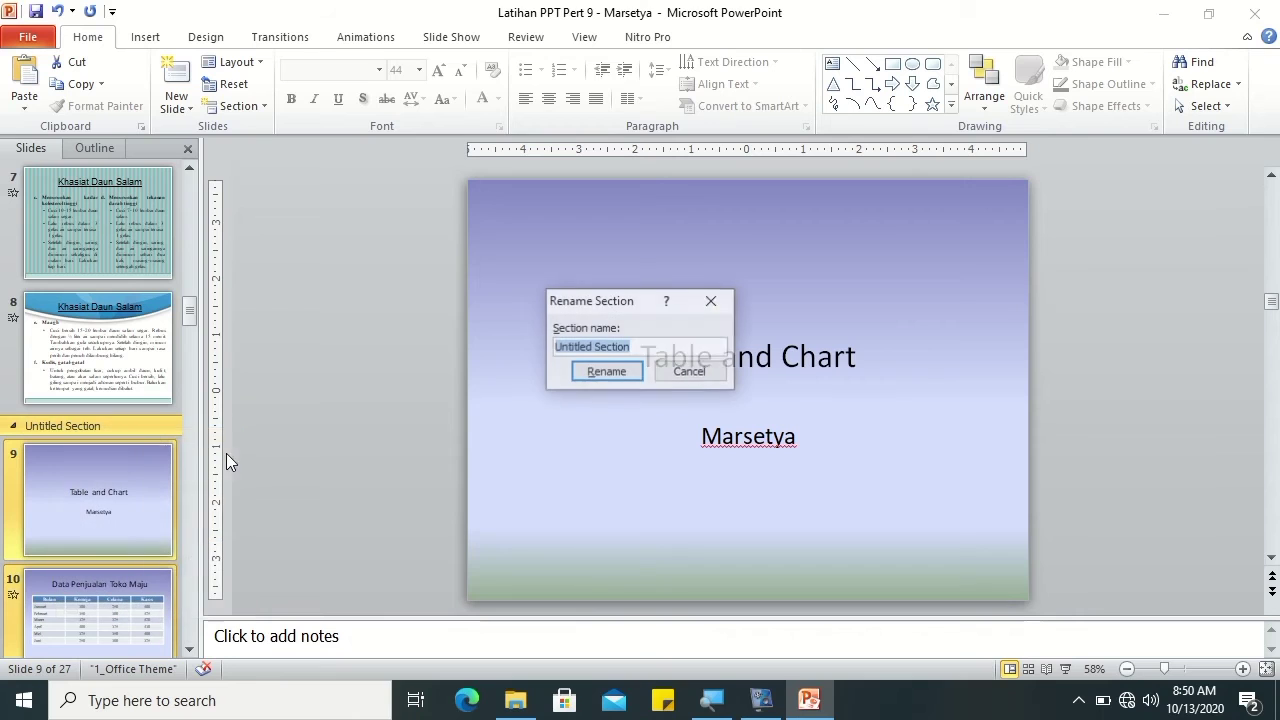
text(Tab)
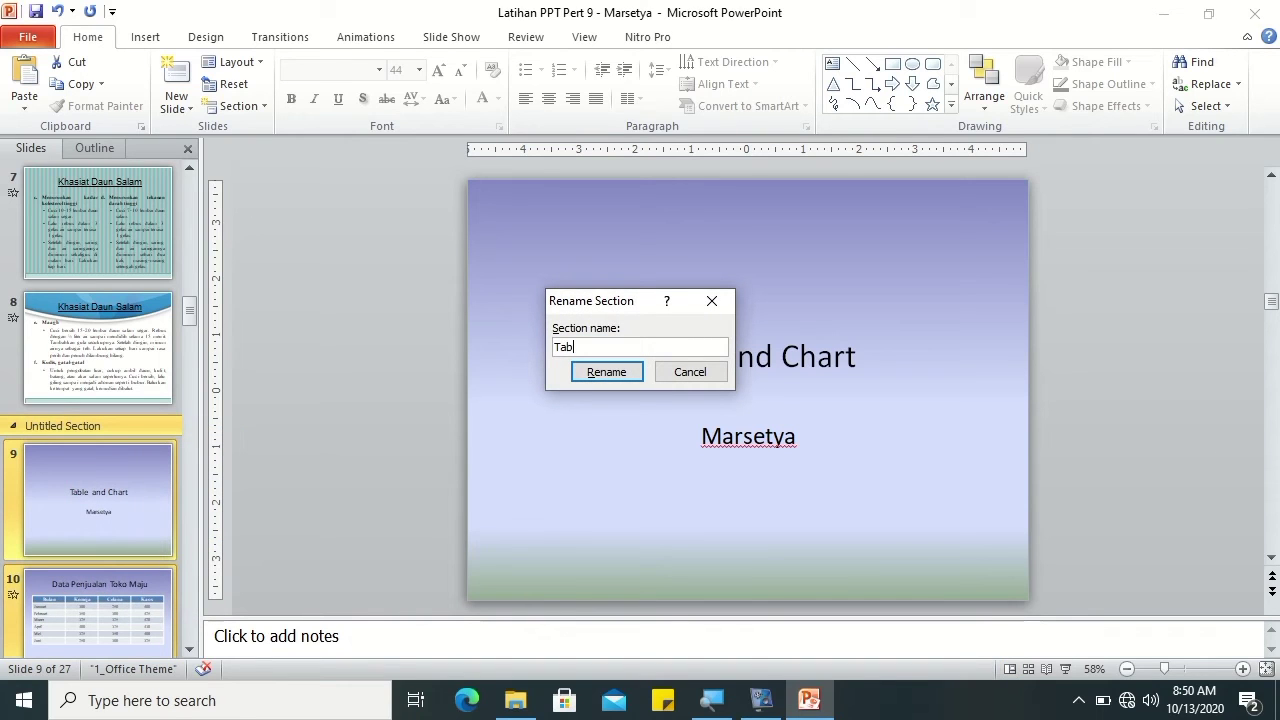
text(le and Chart)
key(Return)
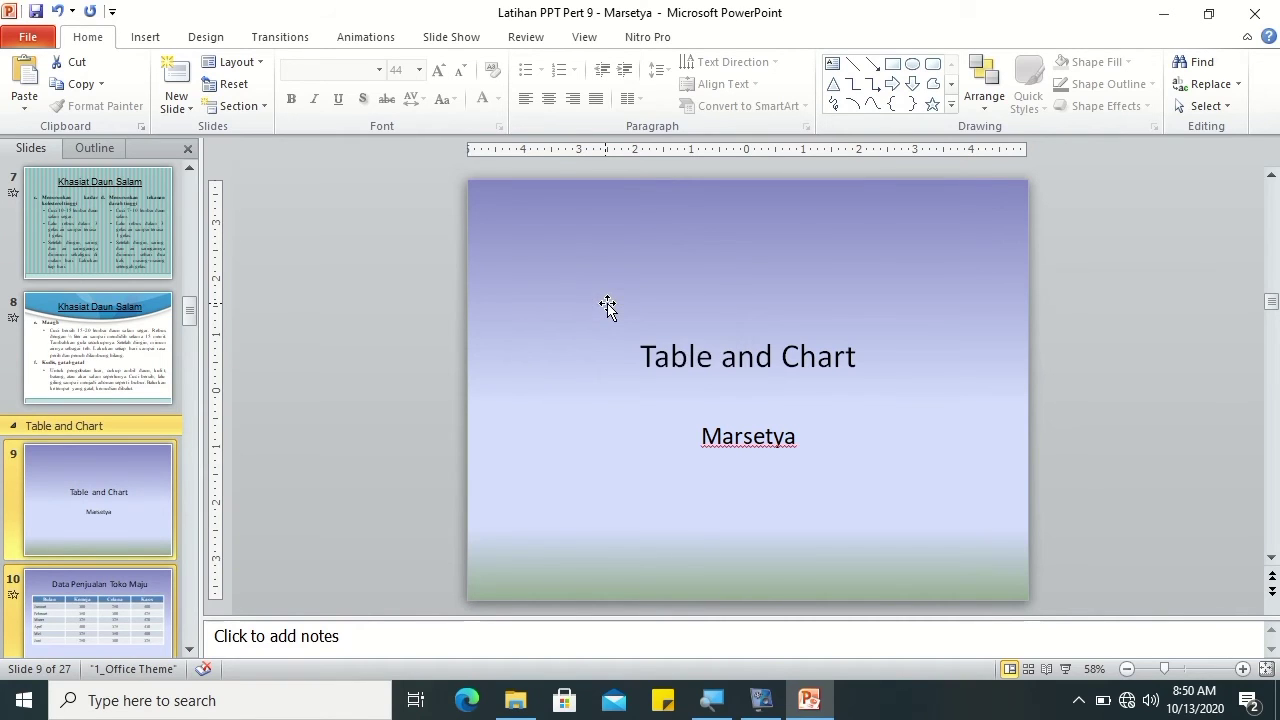
Step: Rename the section starting at slide 16 to 'SmartArt'
scroll(255, 557, down, 1)
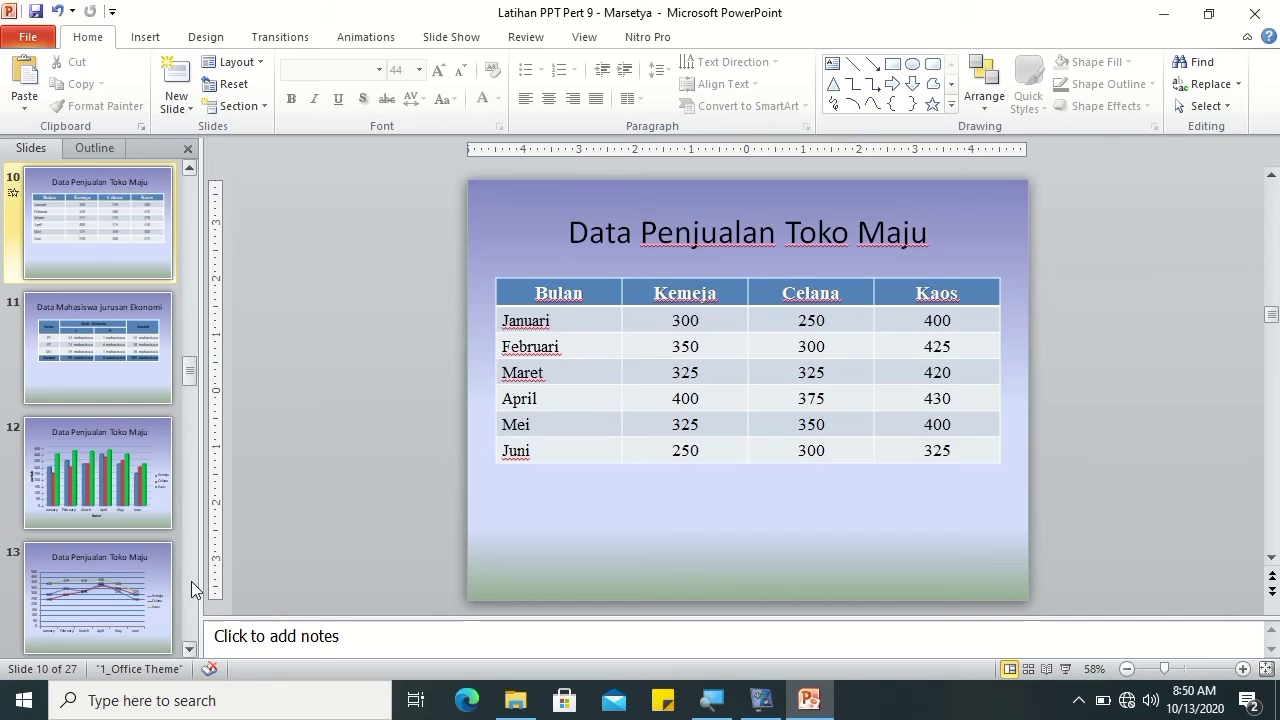
scroll(191, 581, down, 2)
scroll(191, 581, down, 2)
click(60, 426)
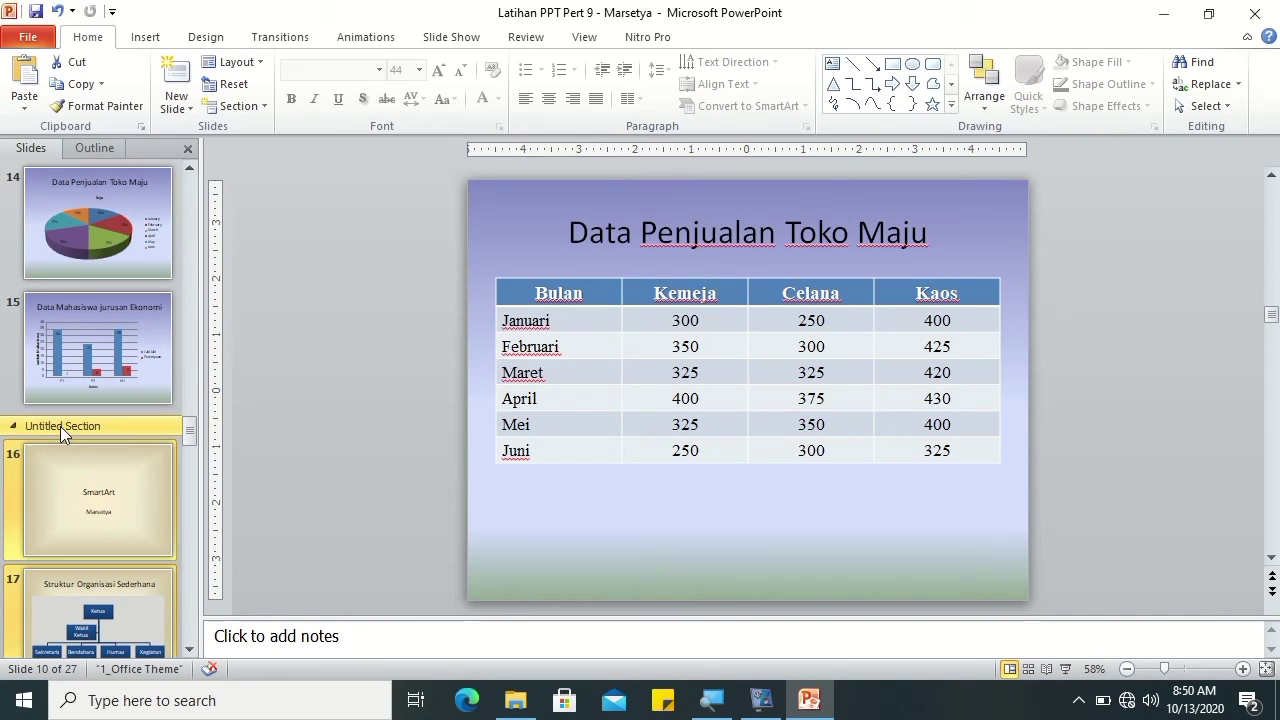
right_click(60, 426)
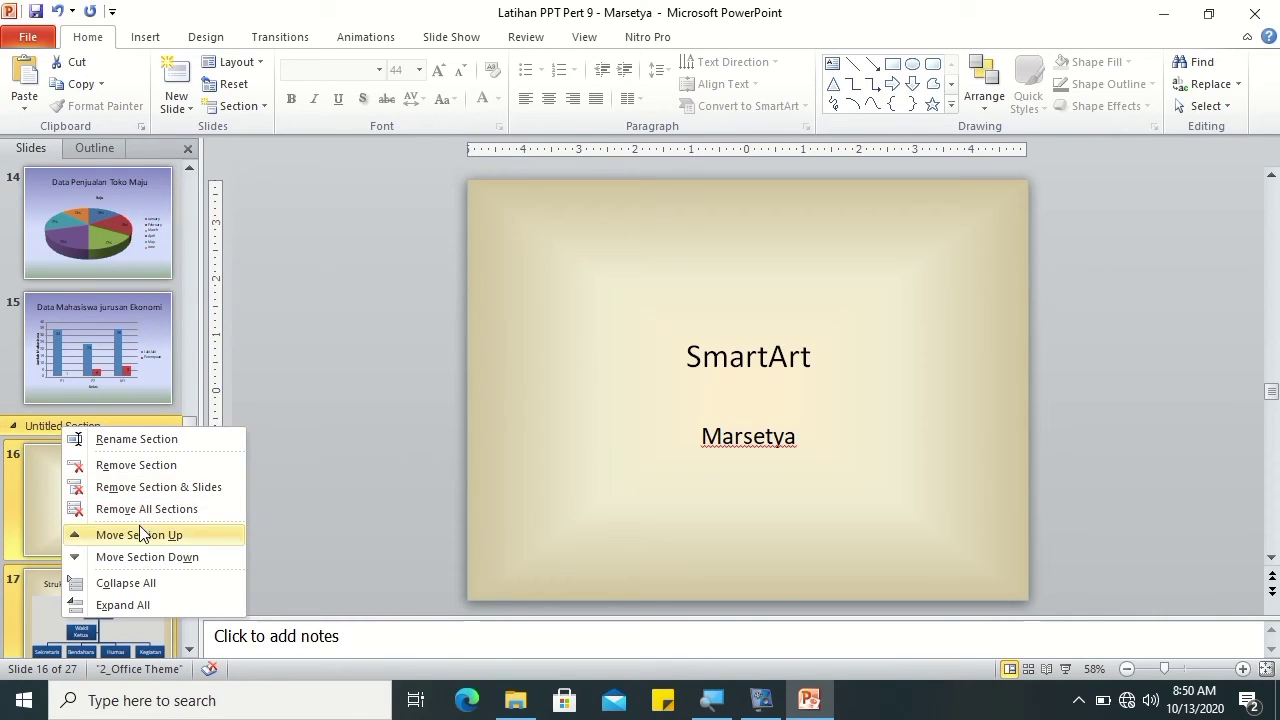
click(138, 443)
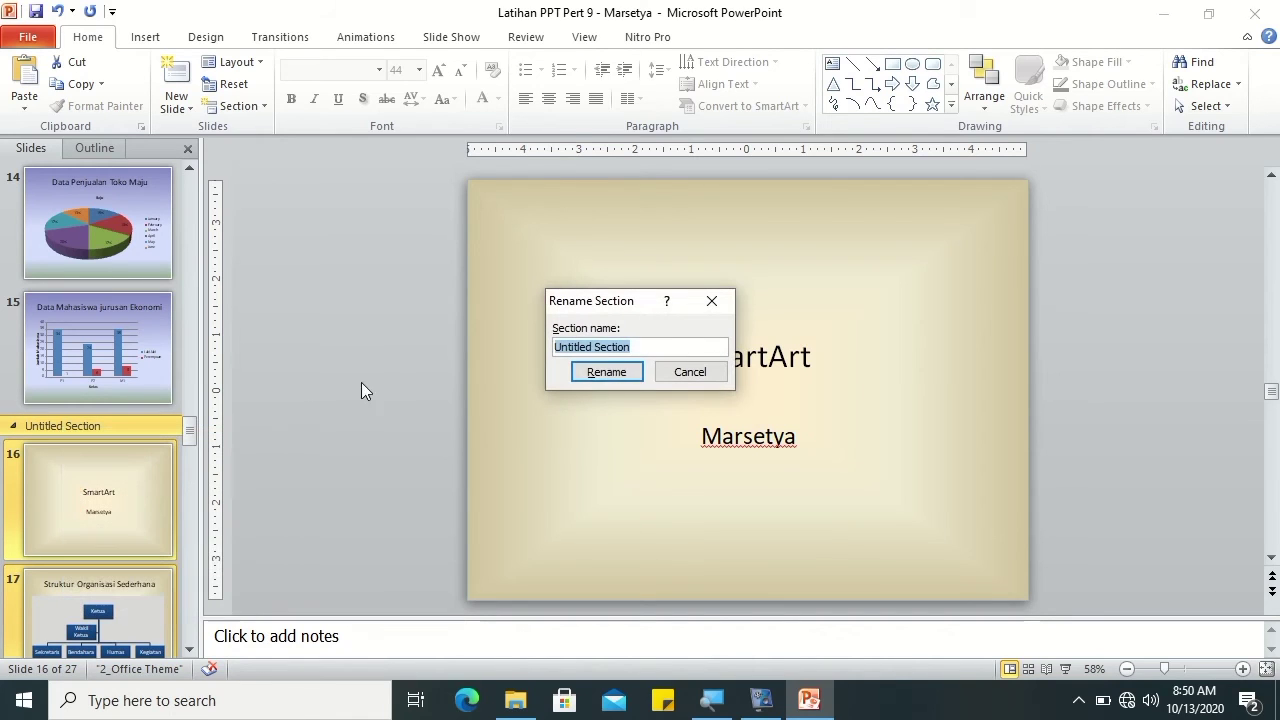
text(SmartArt)
click(628, 372)
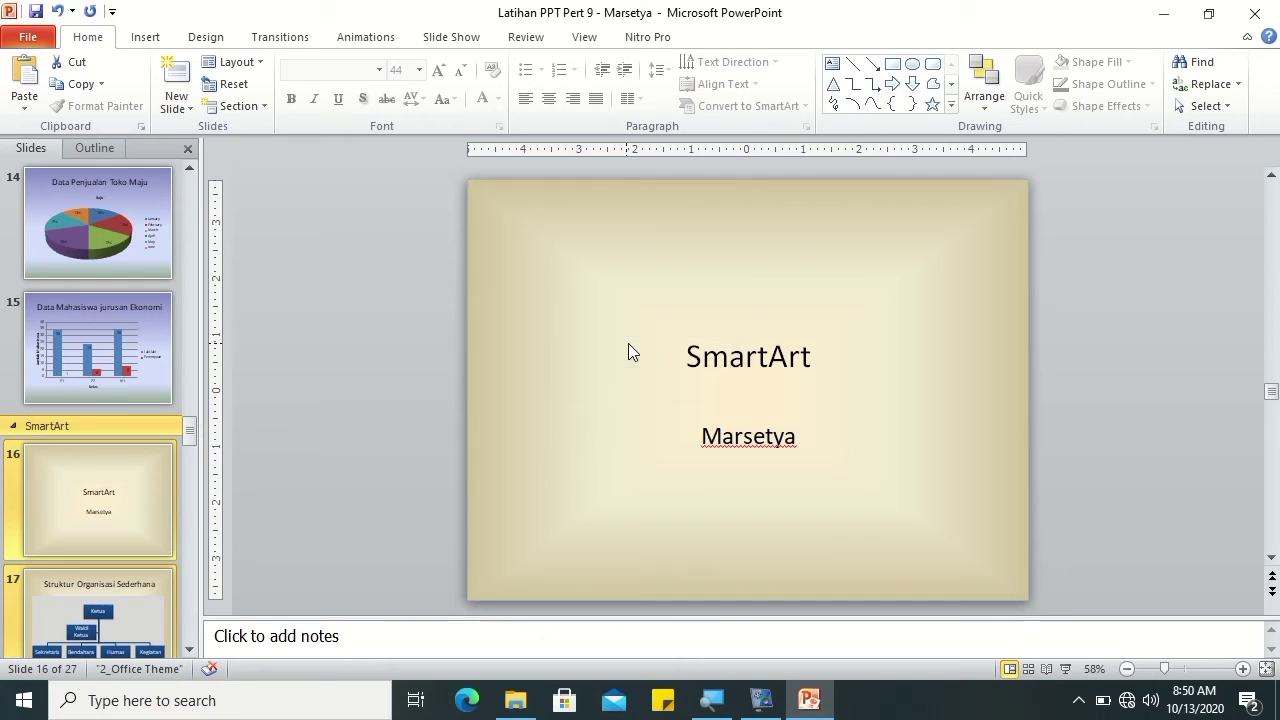
Step: Rename the last section, starting at slide 21, to 'Drawing'
scroll(188, 604, down, 3)
scroll(188, 604, down, 2)
scroll(188, 604, down, 2)
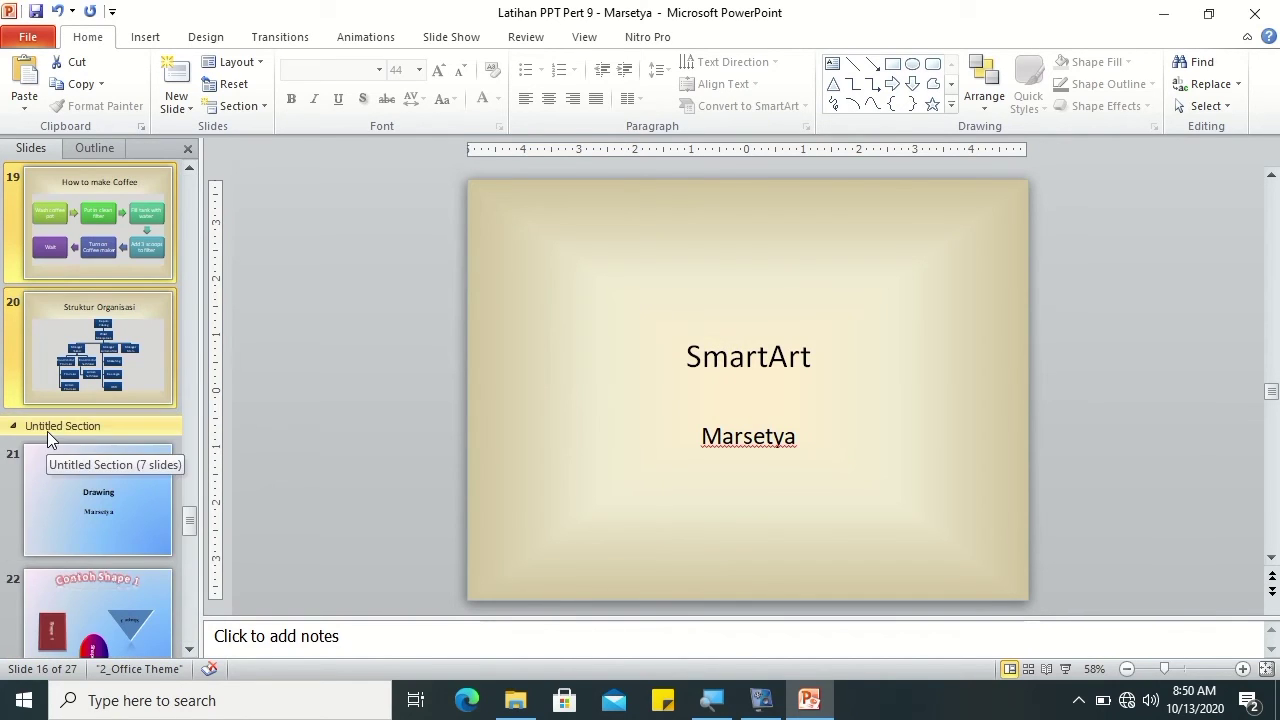
click(47, 430)
right_click(47, 430)
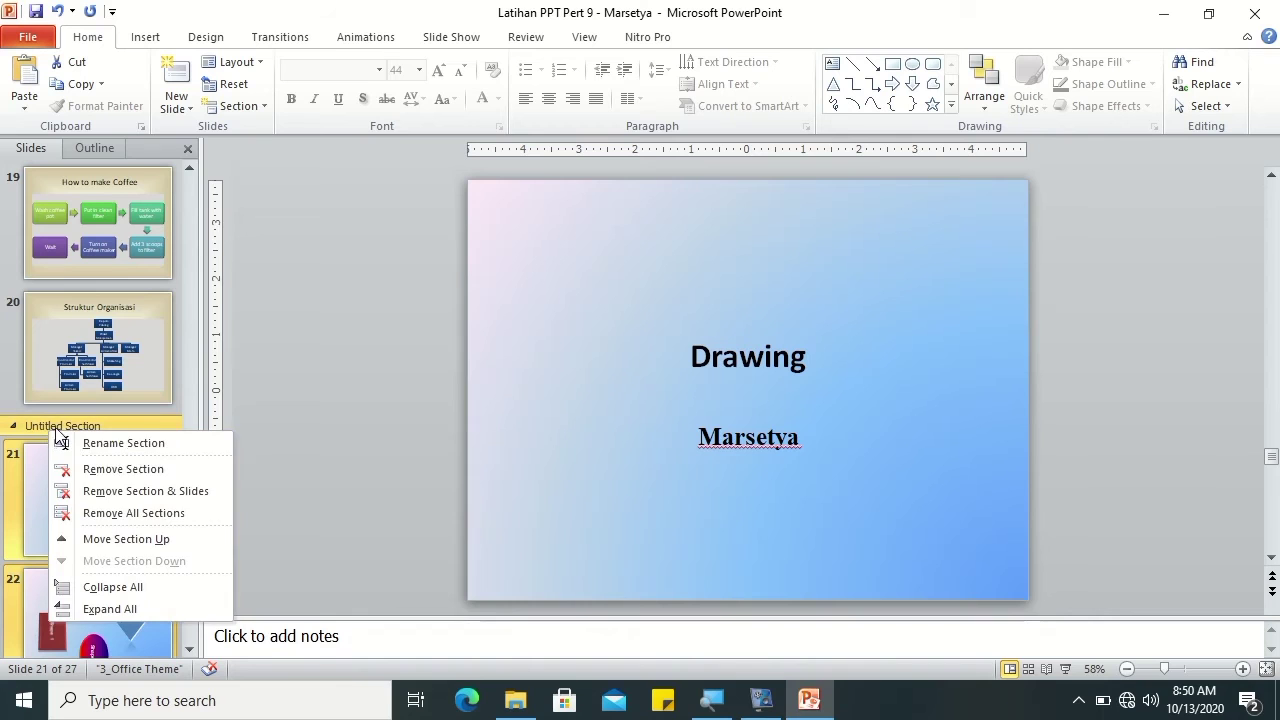
click(110, 446)
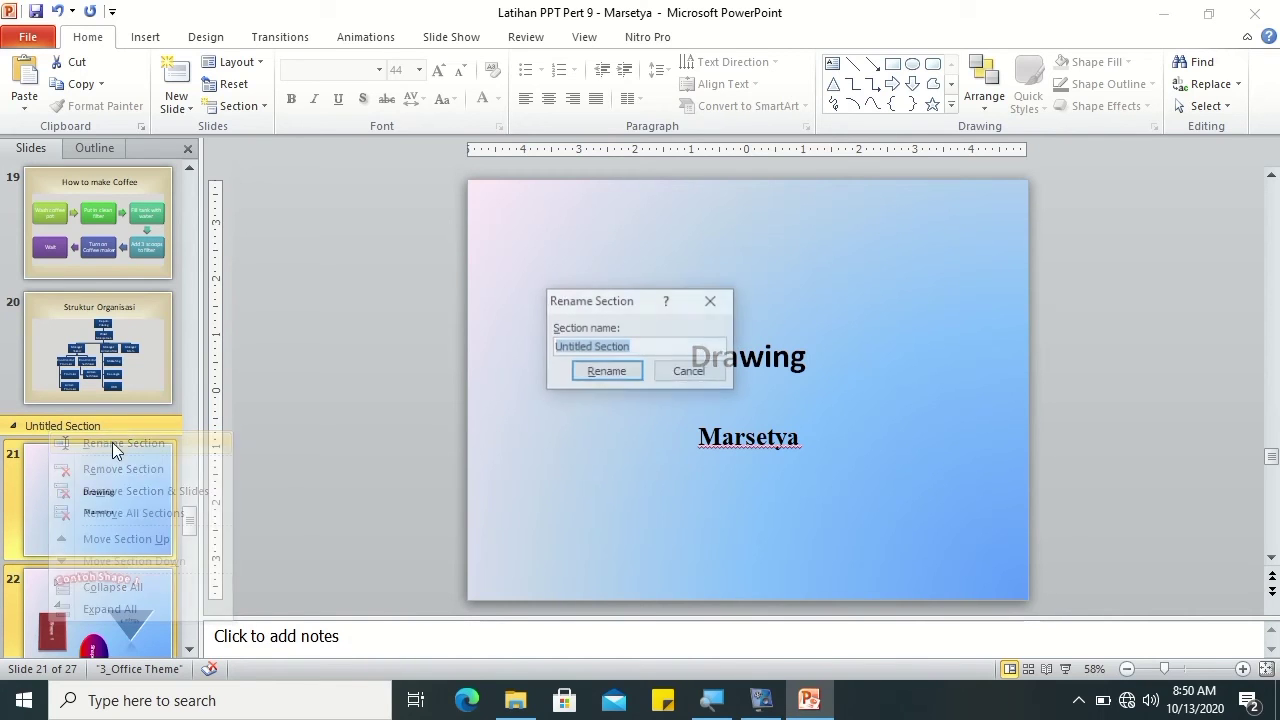
text(Drawing)
key(Return)
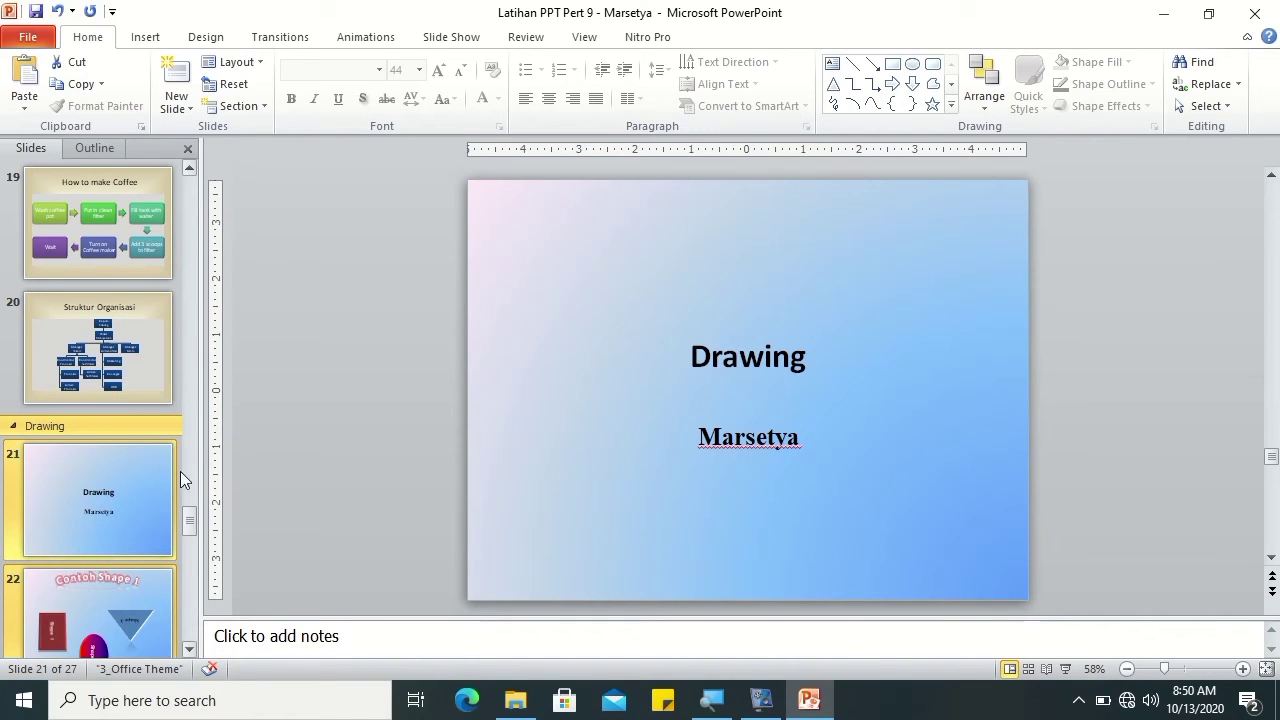
drag(189, 527, 194, 190)
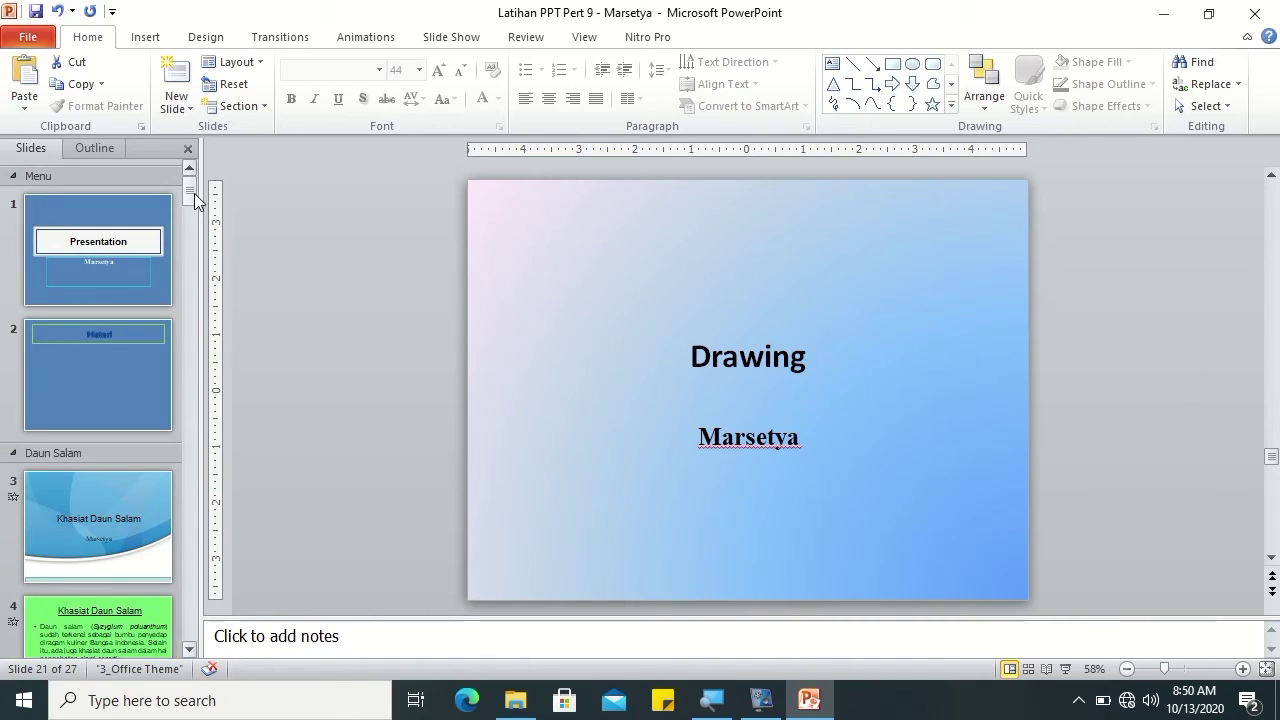
click(582, 38)
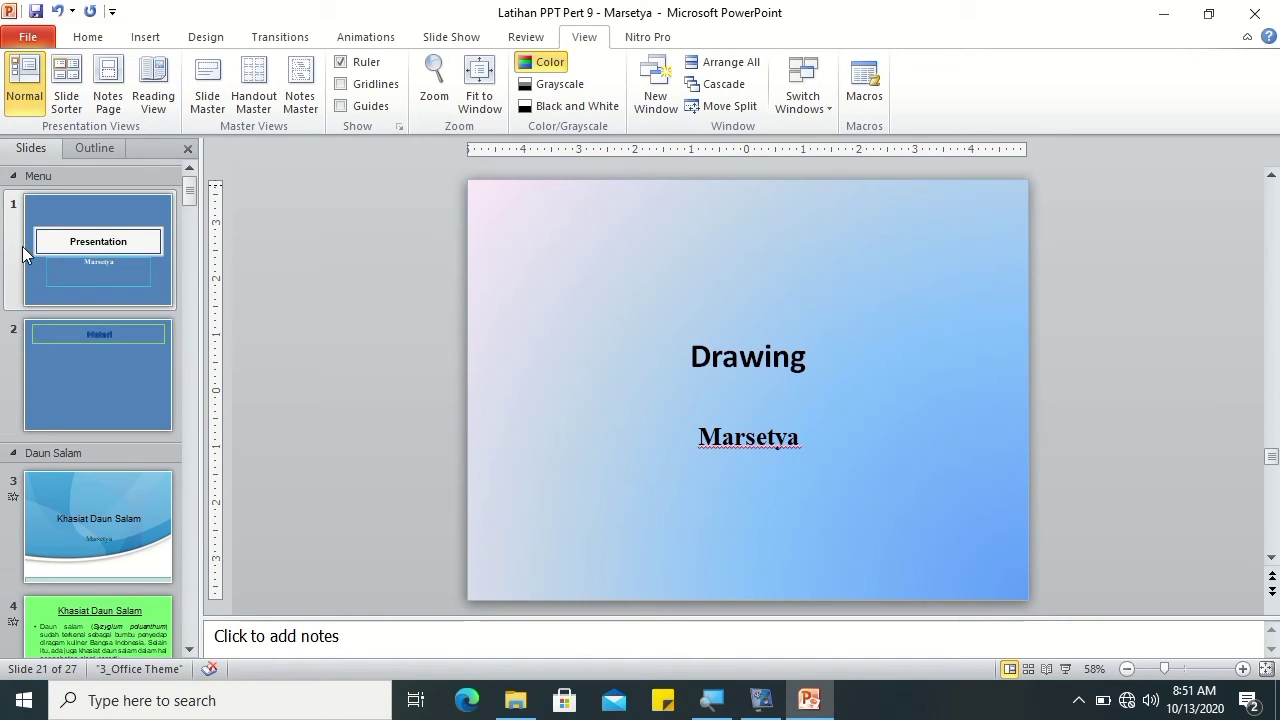
Step: Switch to Slide Sorter and collapse the Table and Chart, SmartArt and Drawing sections
click(67, 97)
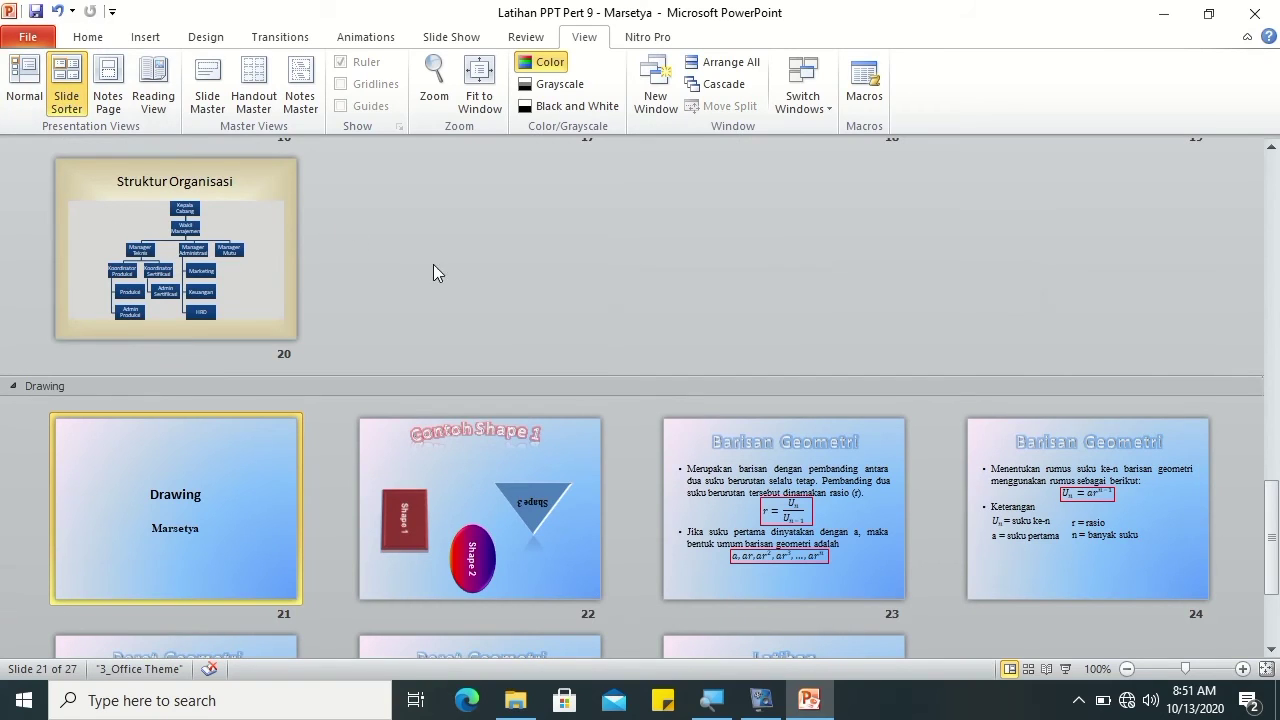
drag(1275, 502, 1272, 175)
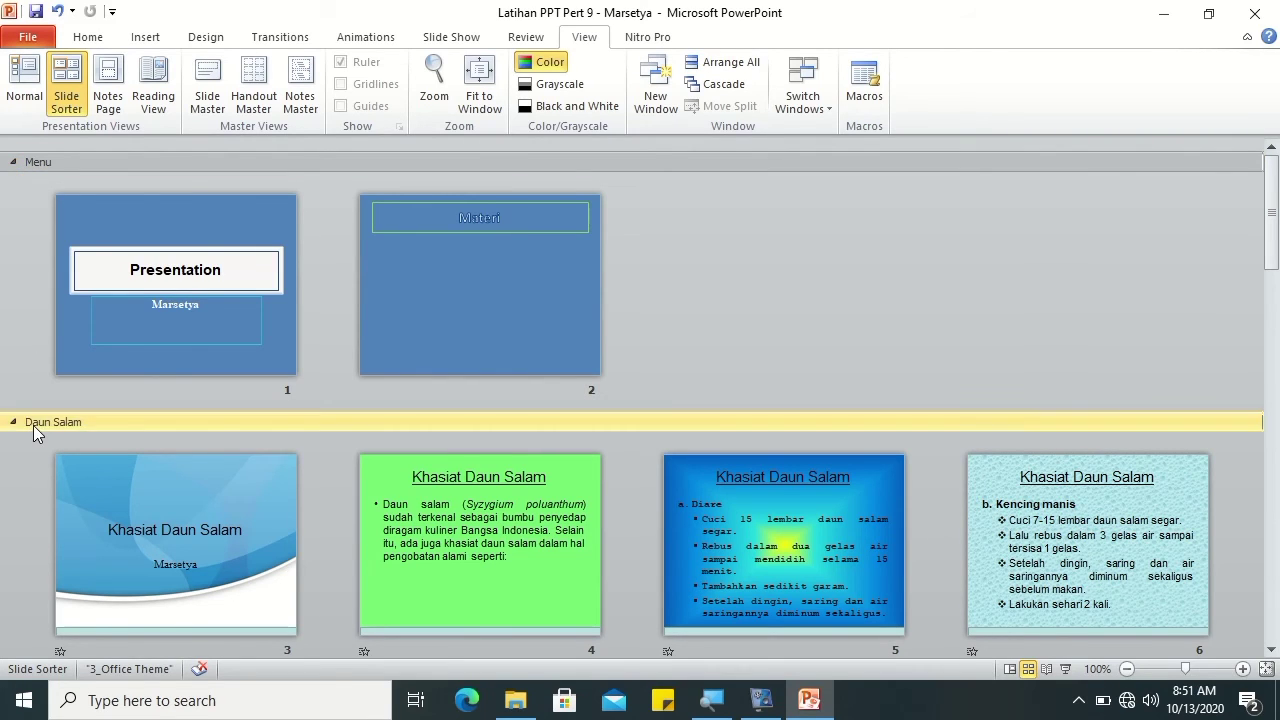
drag(1272, 240, 1275, 350)
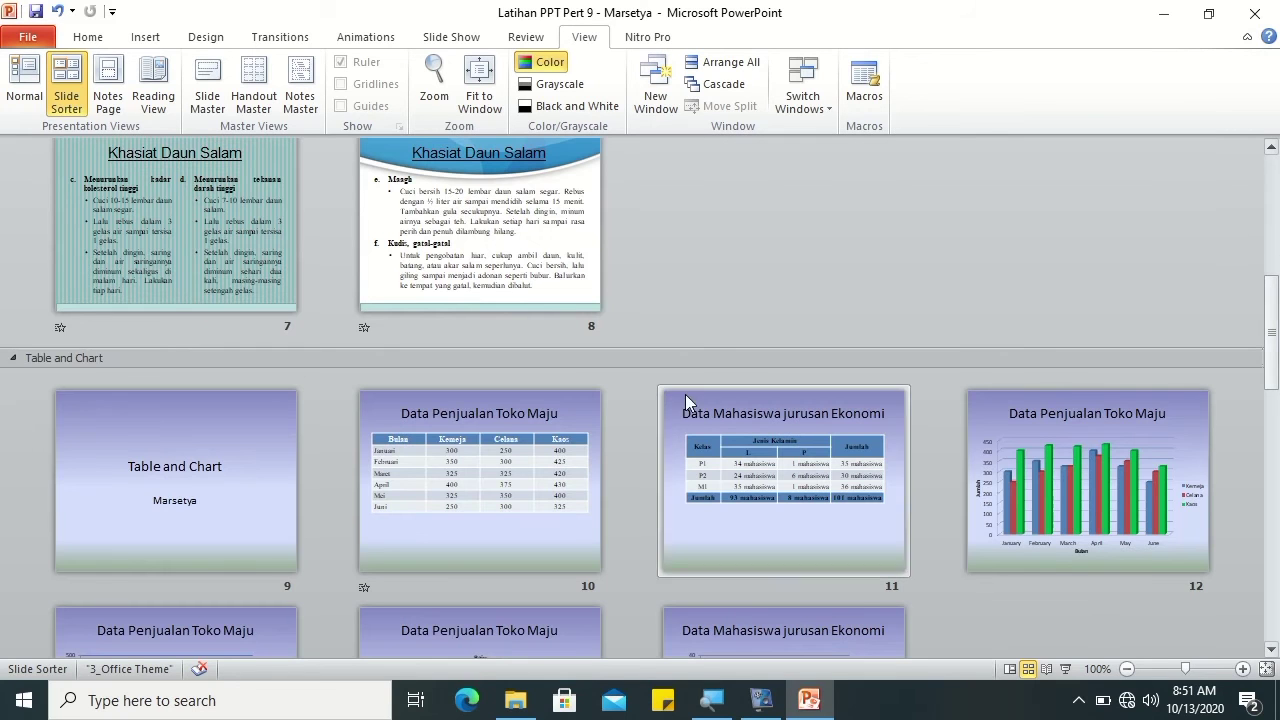
click(13, 360)
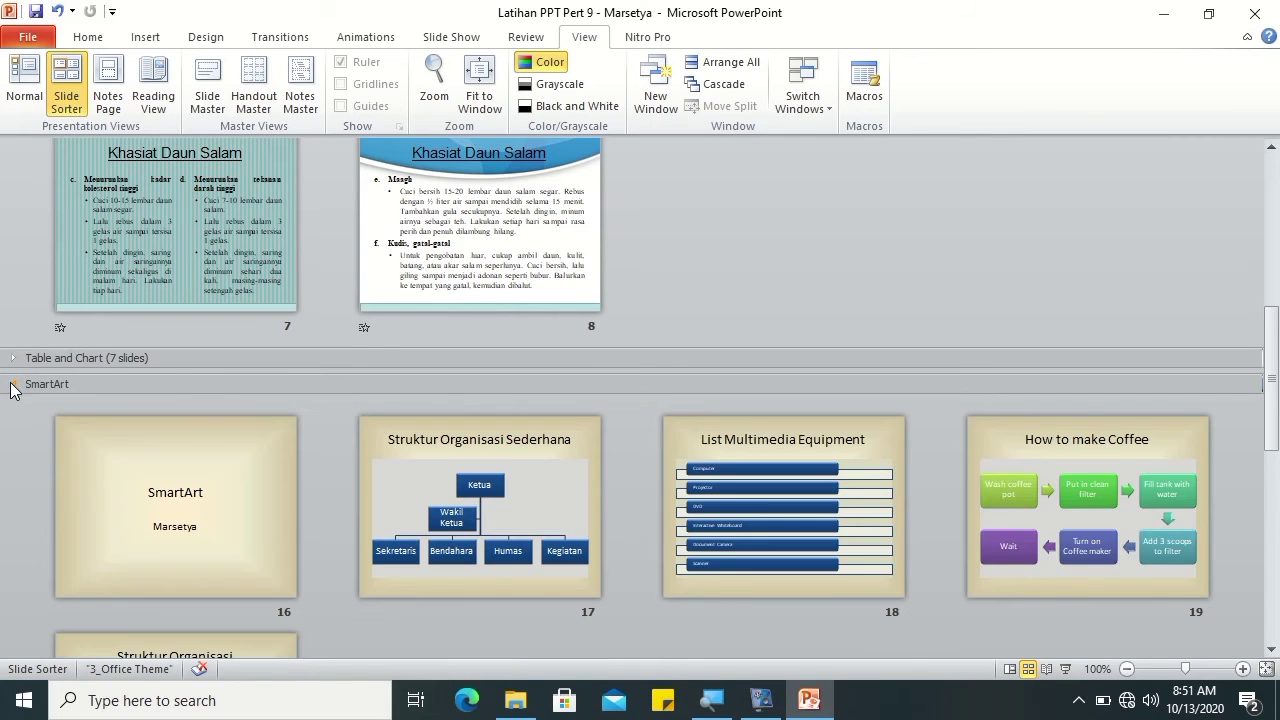
click(12, 385)
click(12, 409)
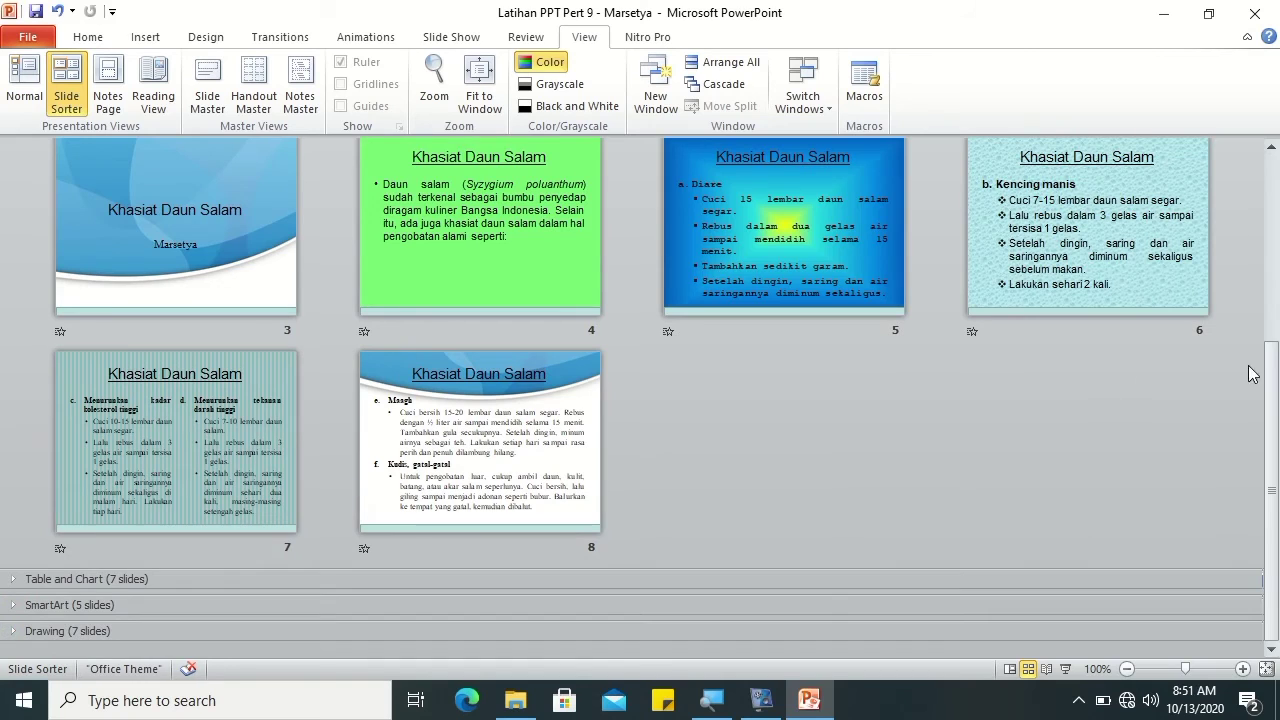
Step: Collapse all sections from the Menu header, then expand all sections again
click(1272, 250)
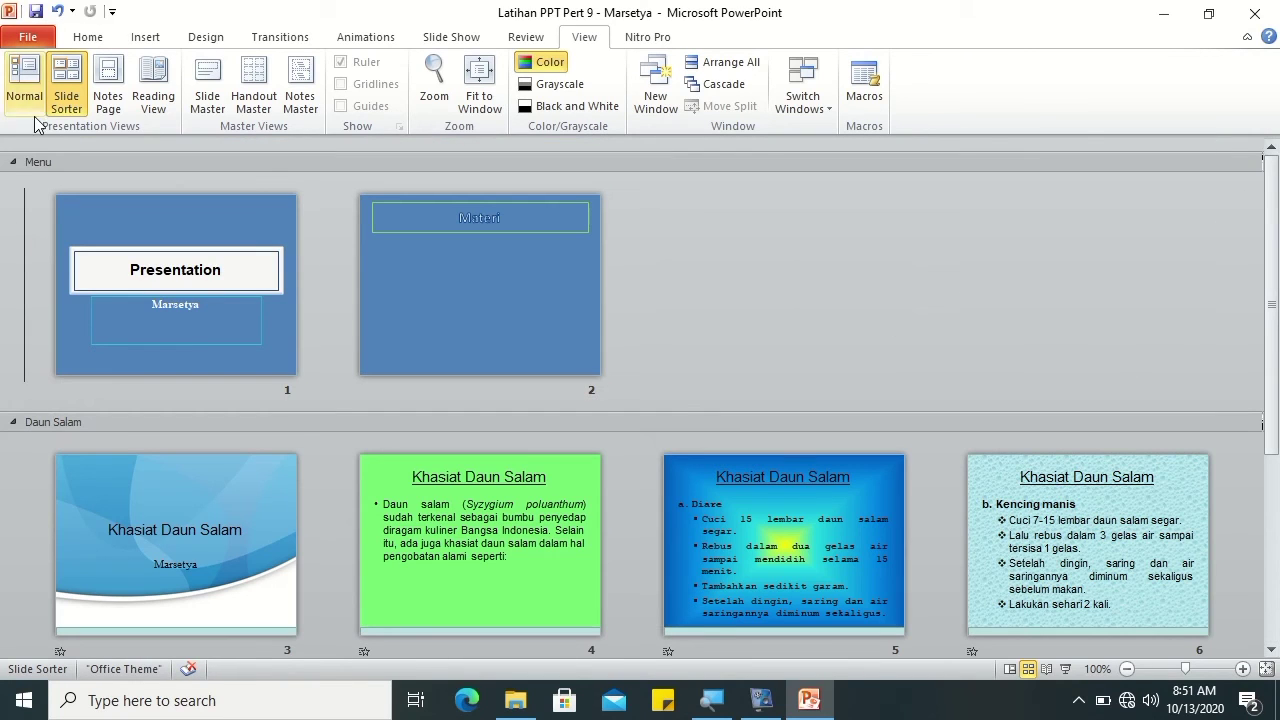
right_click(14, 166)
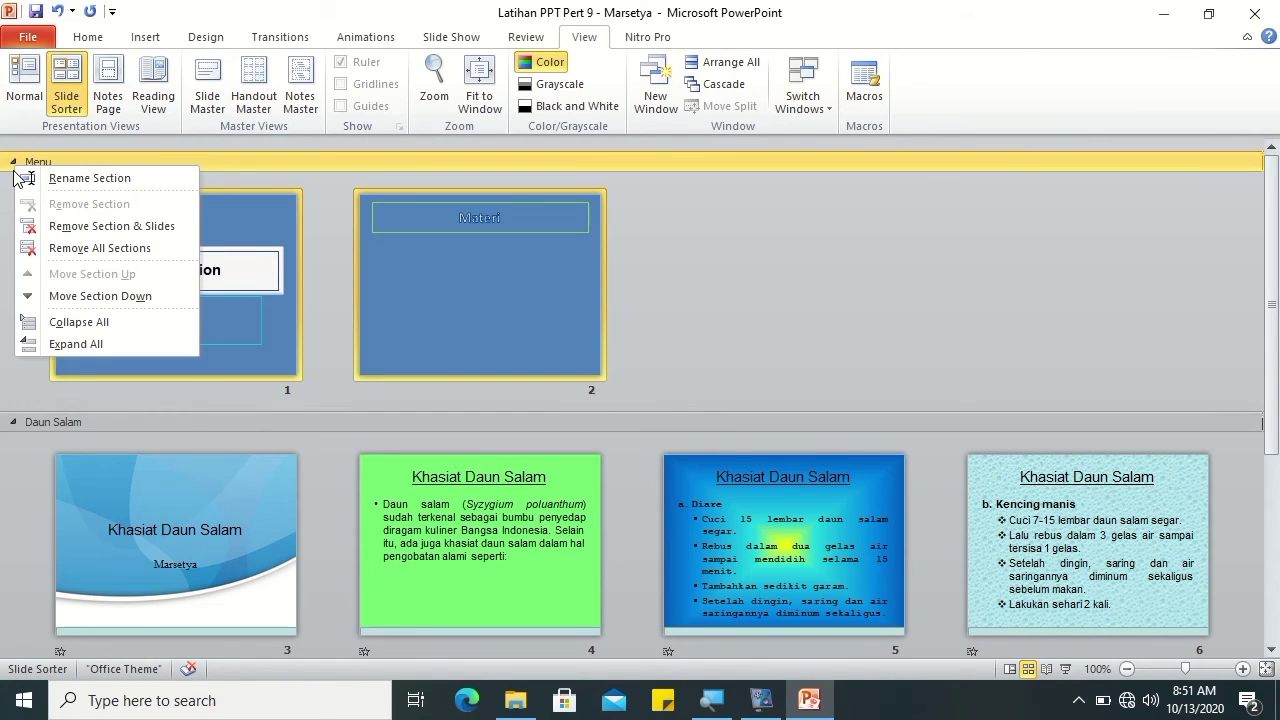
click(65, 322)
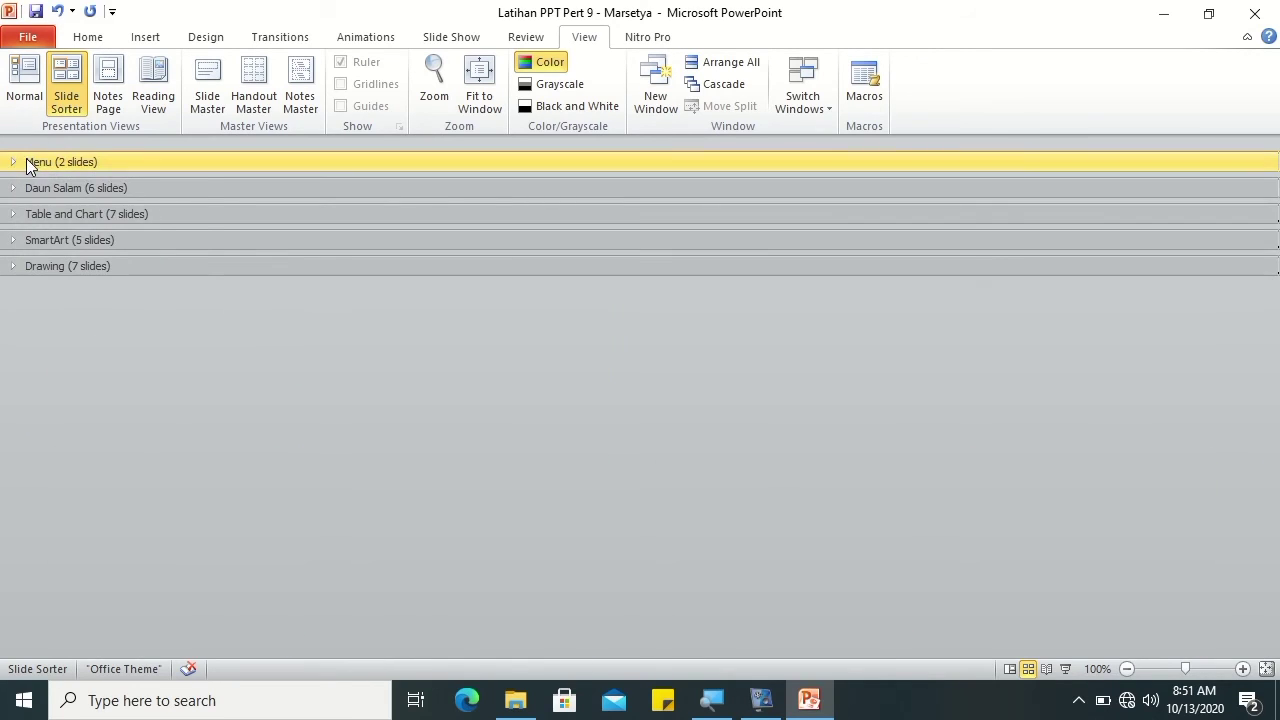
right_click(18, 163)
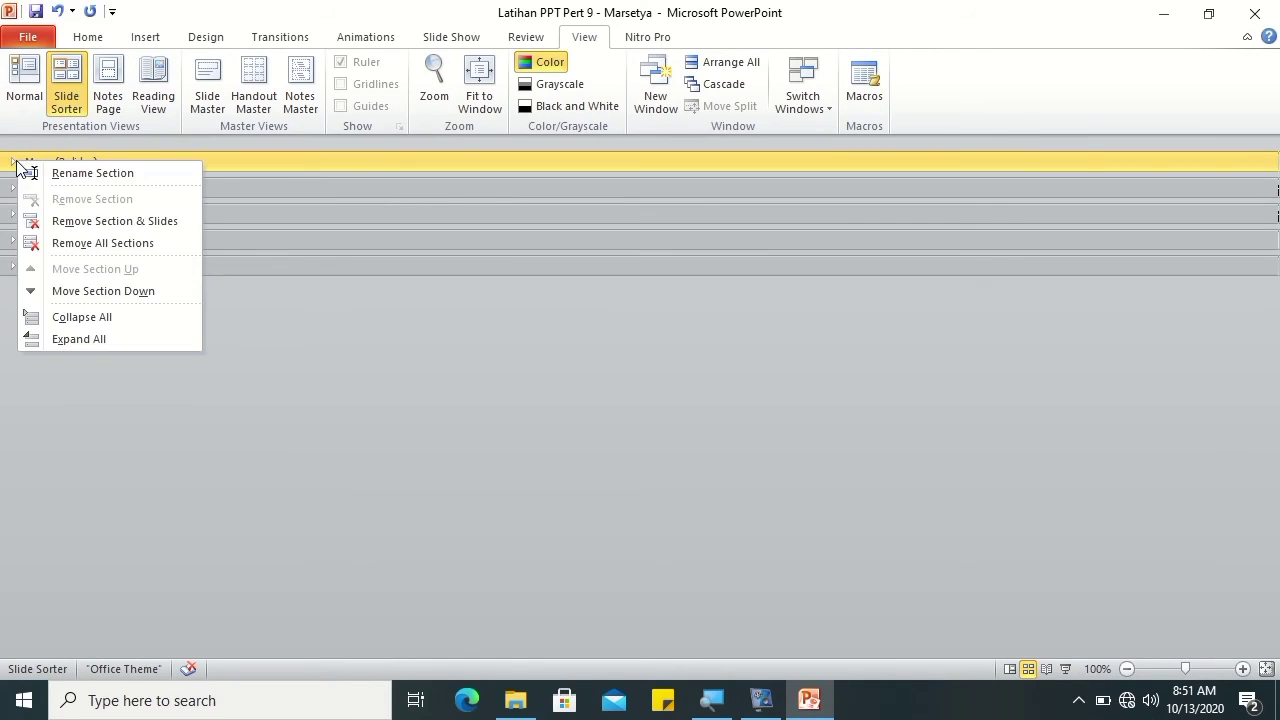
click(79, 338)
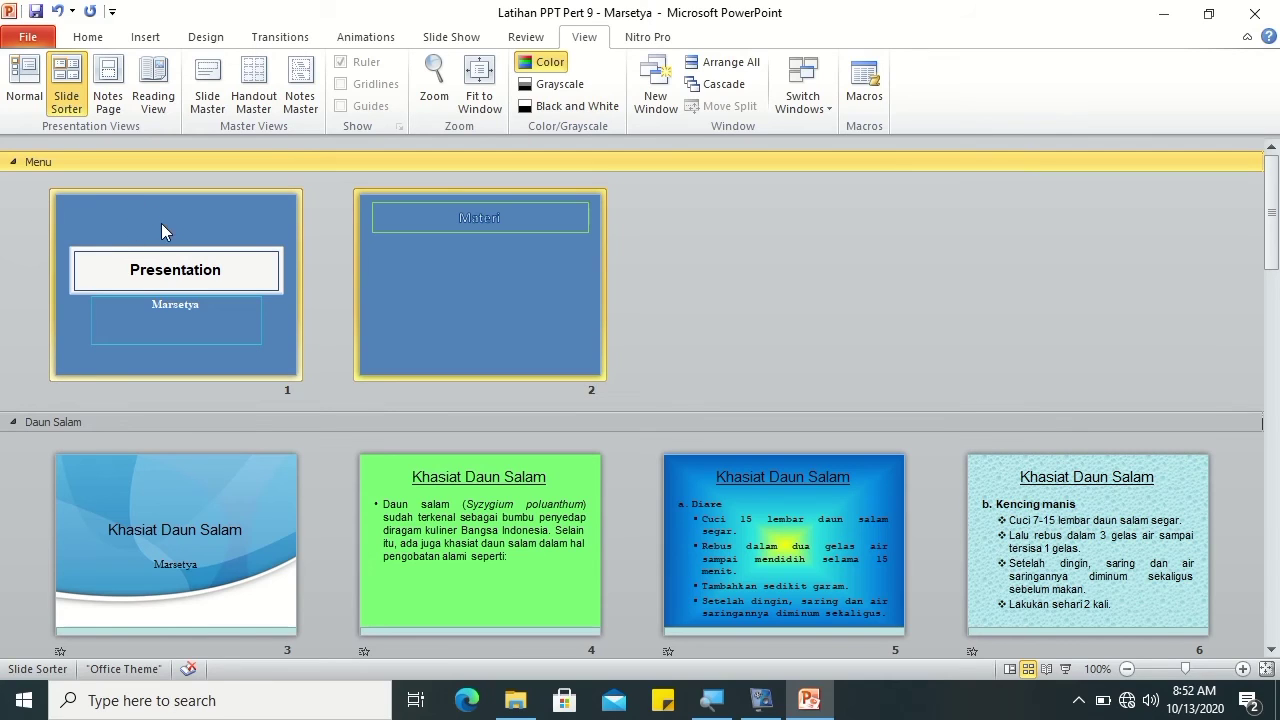
Step: Move the Menu section below Daun Salam, then move it back to the top
right_click(20, 167)
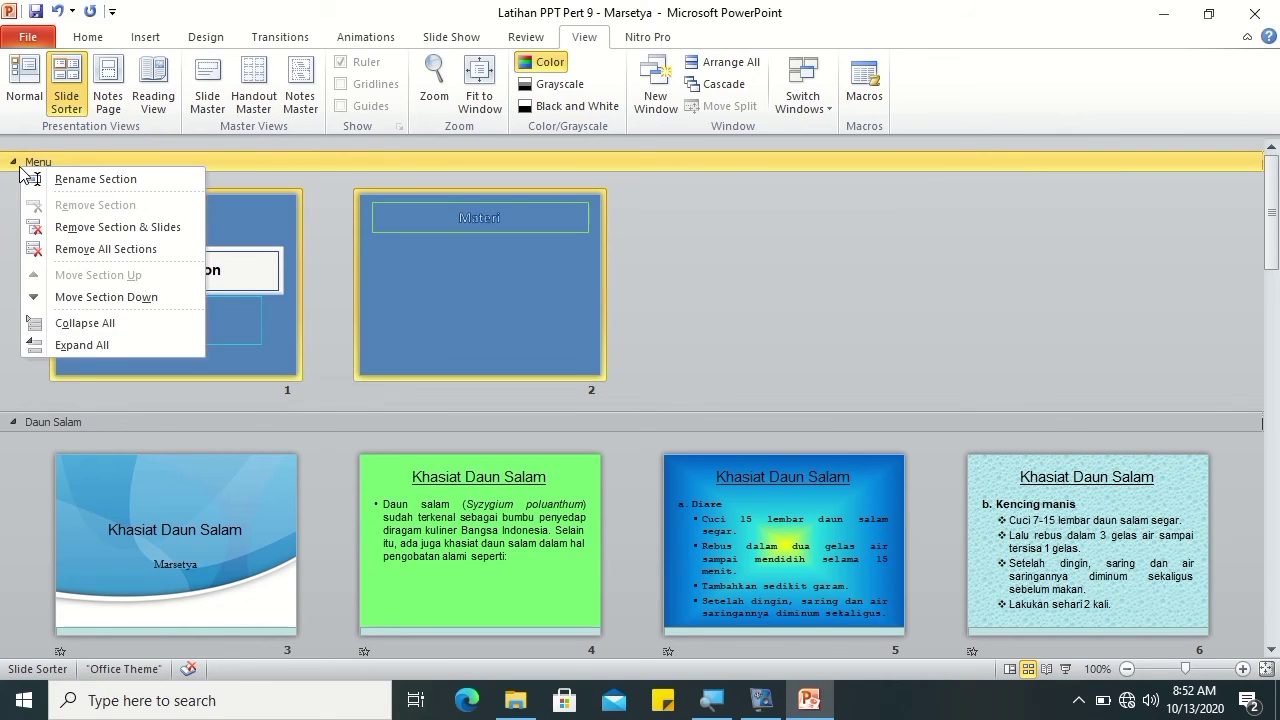
click(94, 298)
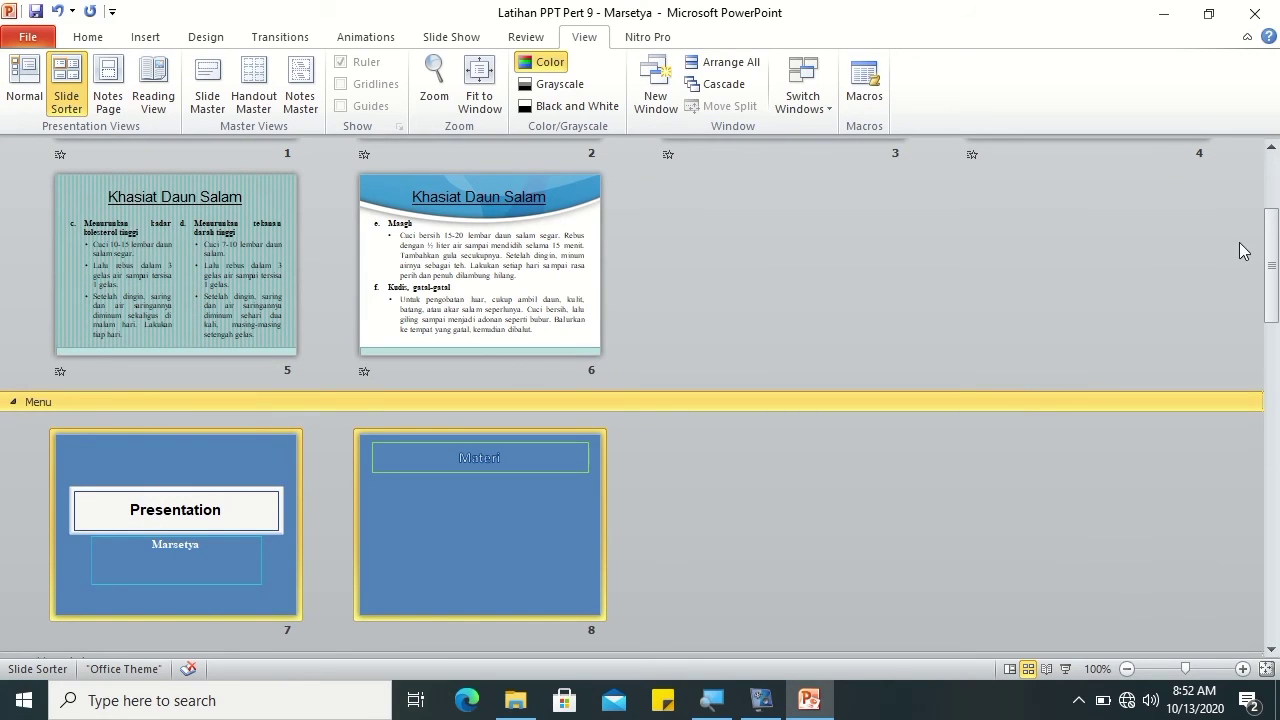
mouse_move(1272, 240)
mouse_down()
mouse_move(1276, 178)
mouse_move(1272, 300)
mouse_up()
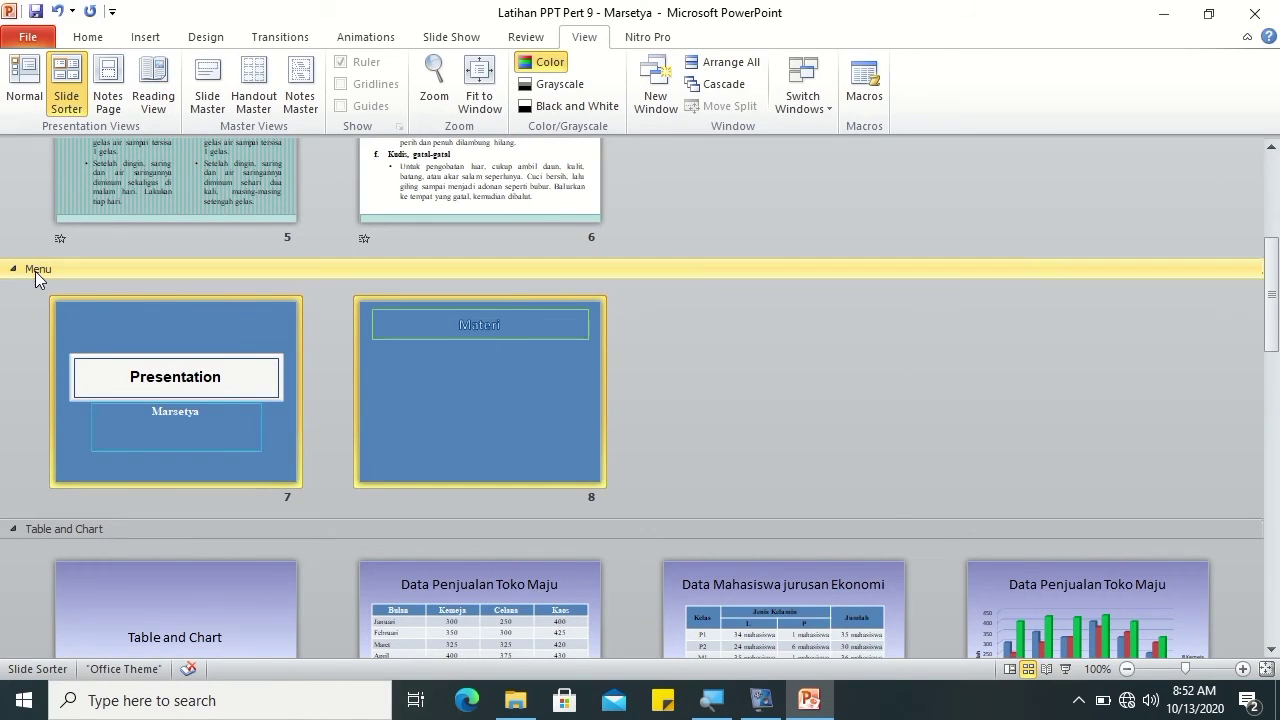
right_click(36, 272)
click(100, 381)
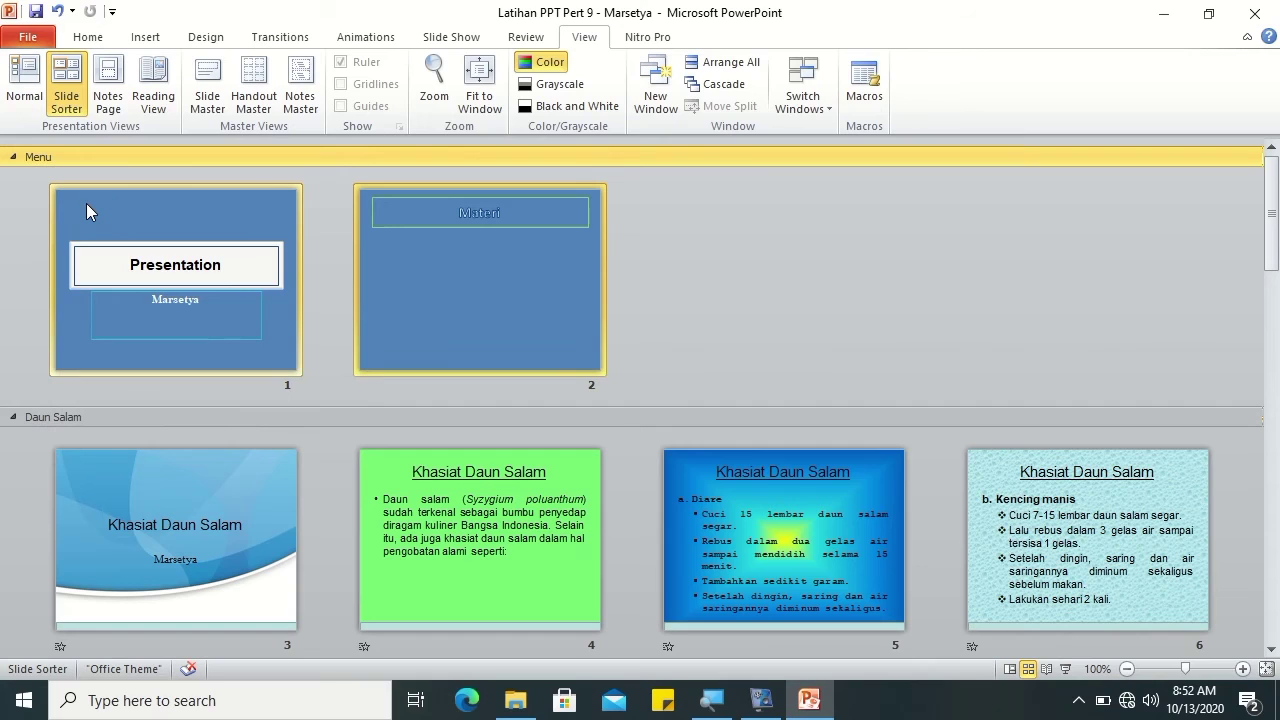
Step: Select slide 2, Materi, and return to Normal view
click(531, 276)
right_click(533, 285)
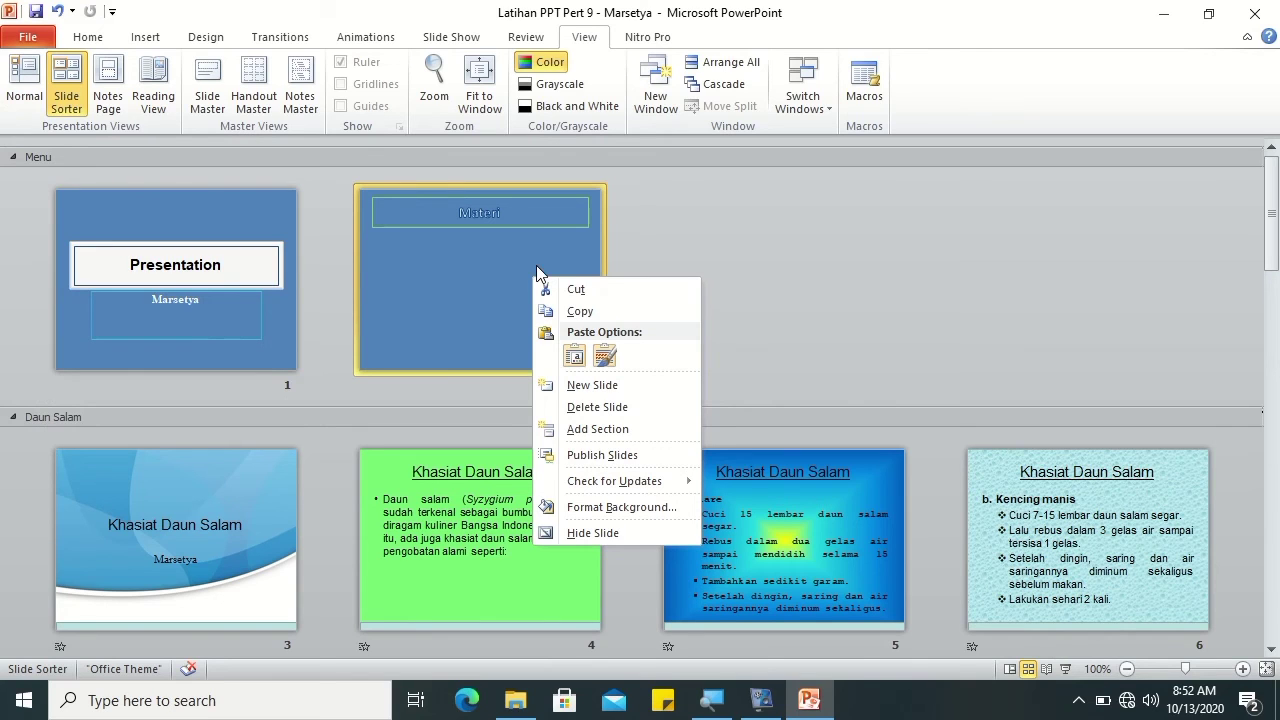
click(192, 235)
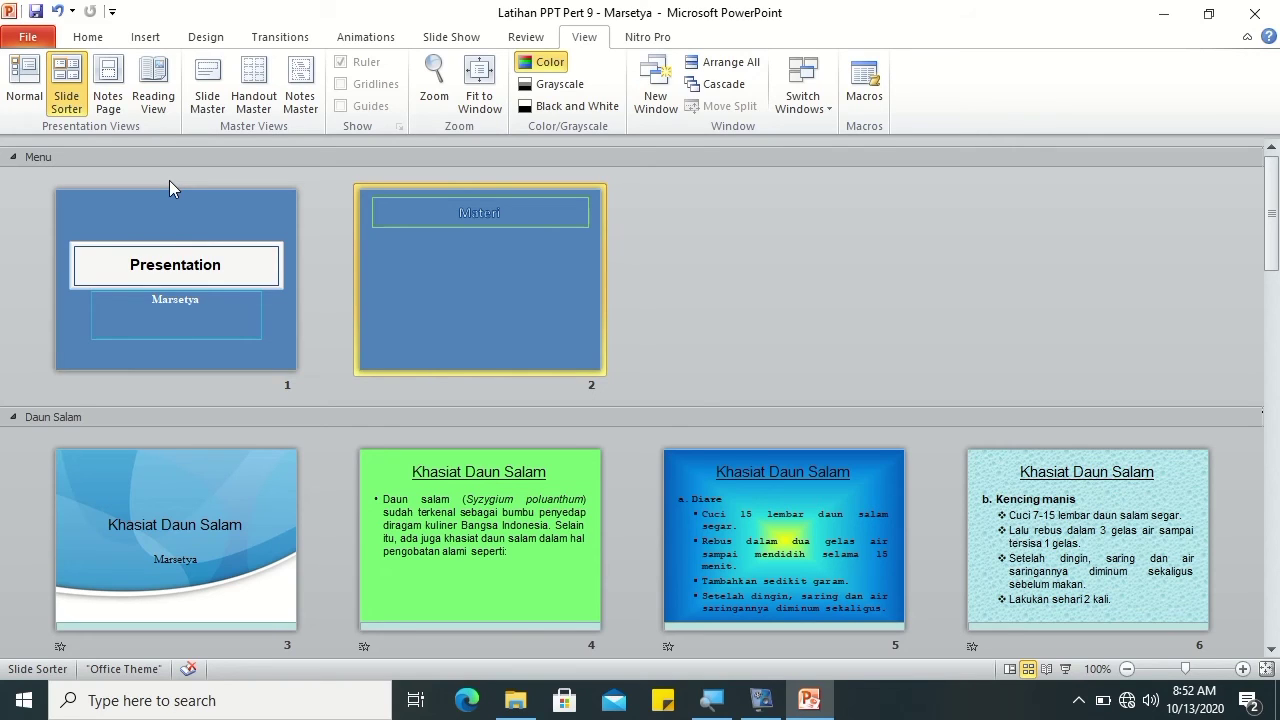
click(14, 93)
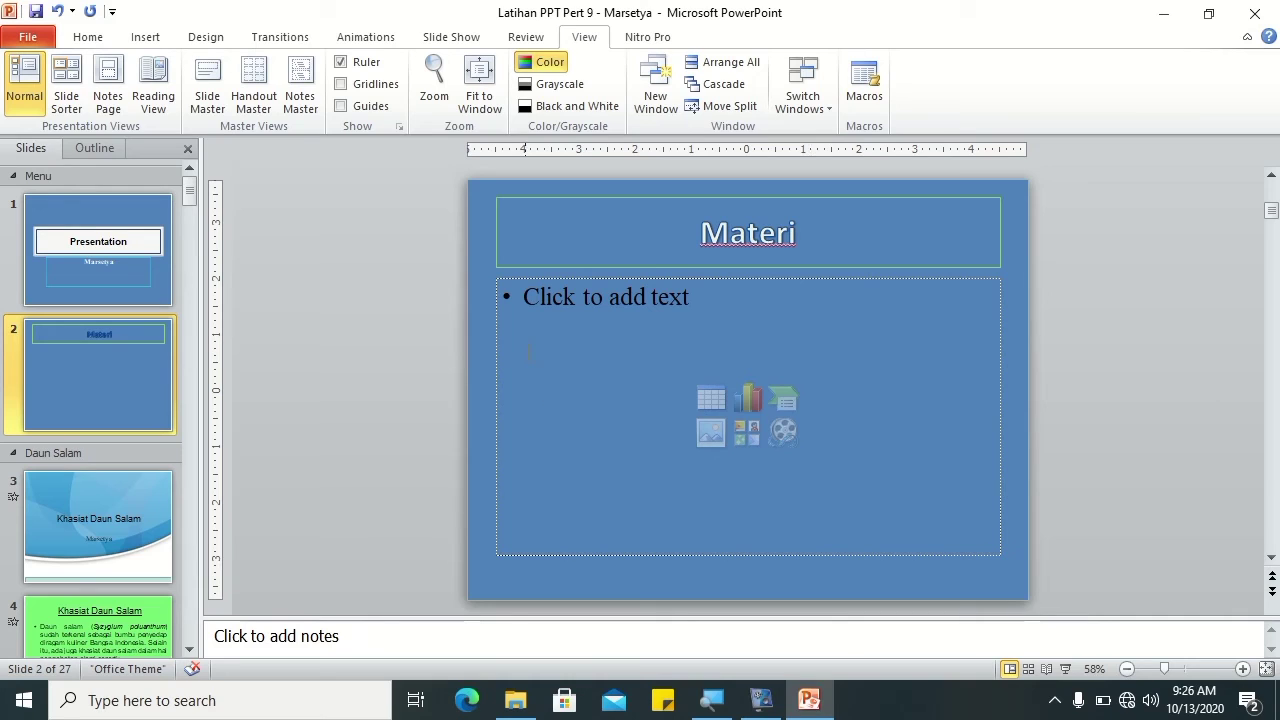
Step: Open the Header and Footer dialog from the Insert tab
click(147, 37)
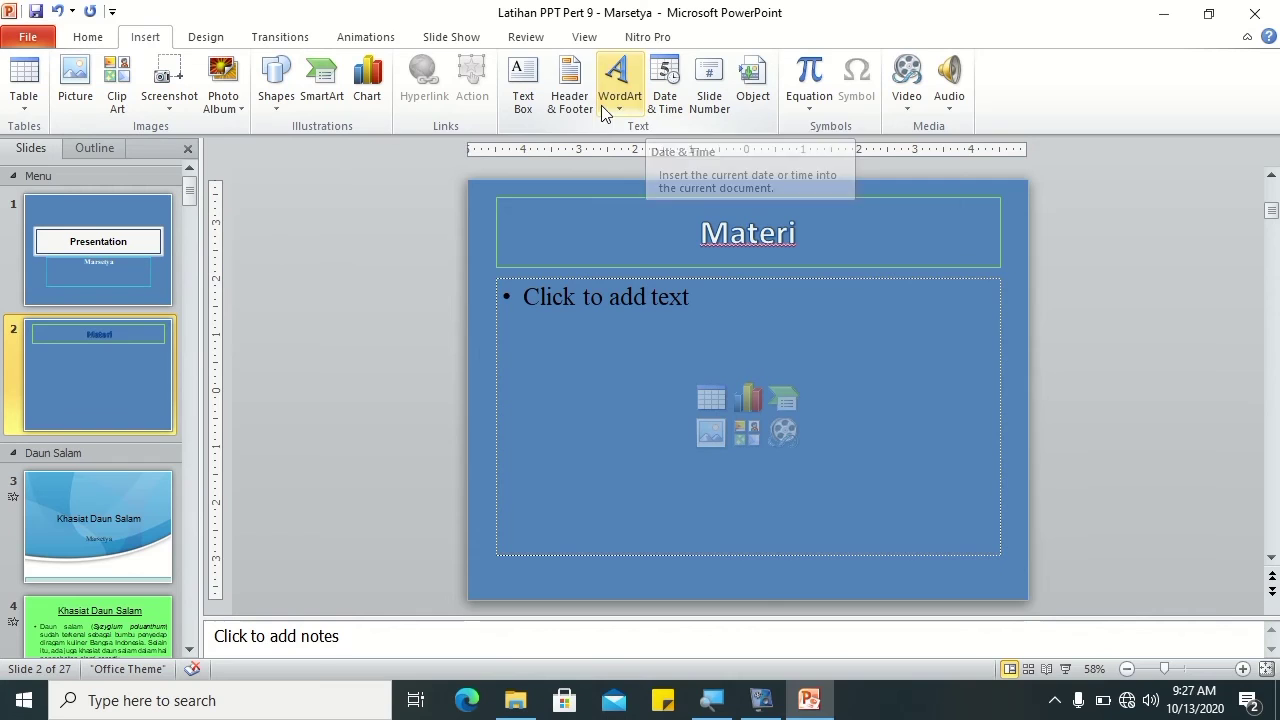
click(573, 104)
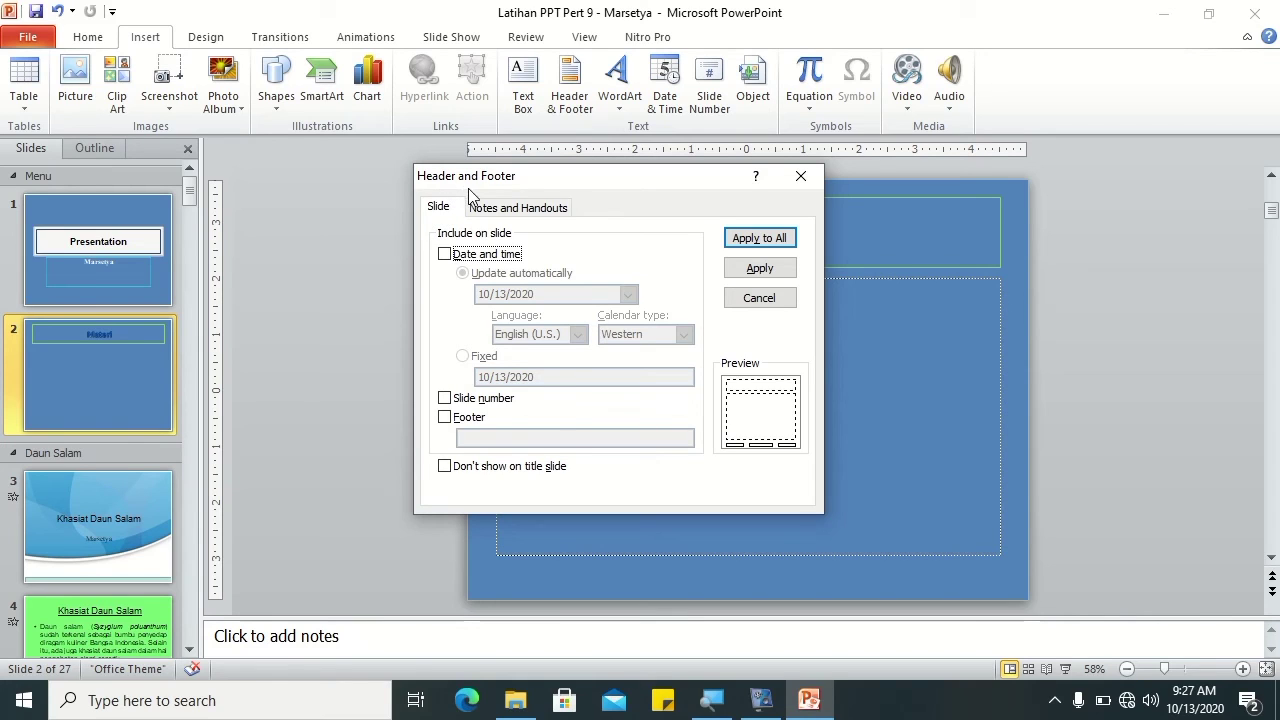
Step: Turn on the date and time and the Prodi BM footer for slides
click(517, 256)
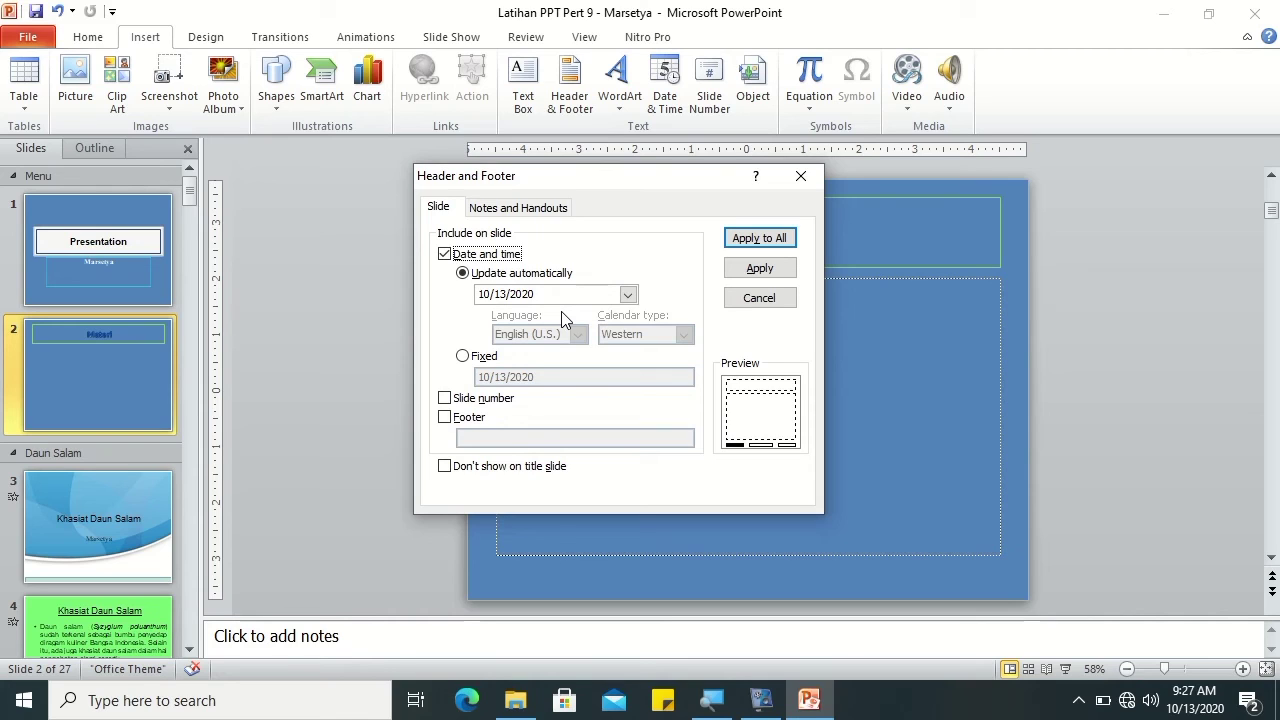
click(458, 420)
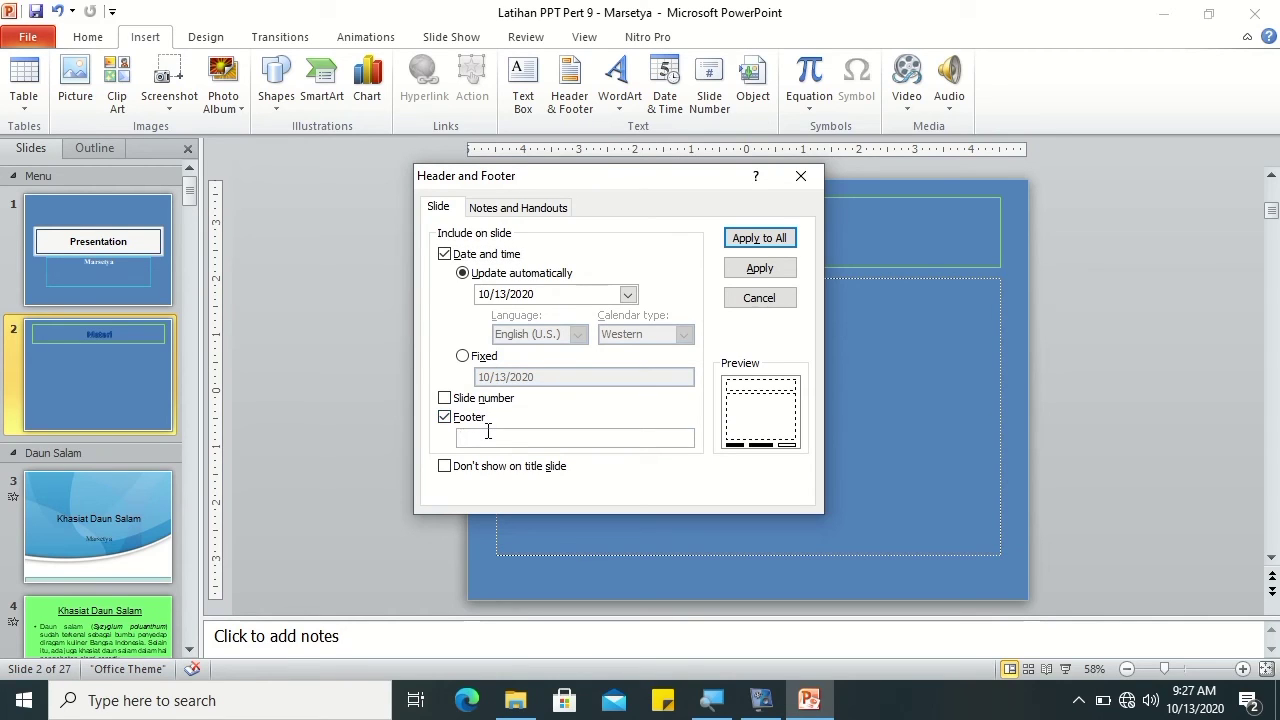
text(Pro)
Step: Enable date and time and the Latihan header text on notes and handouts
click(527, 210)
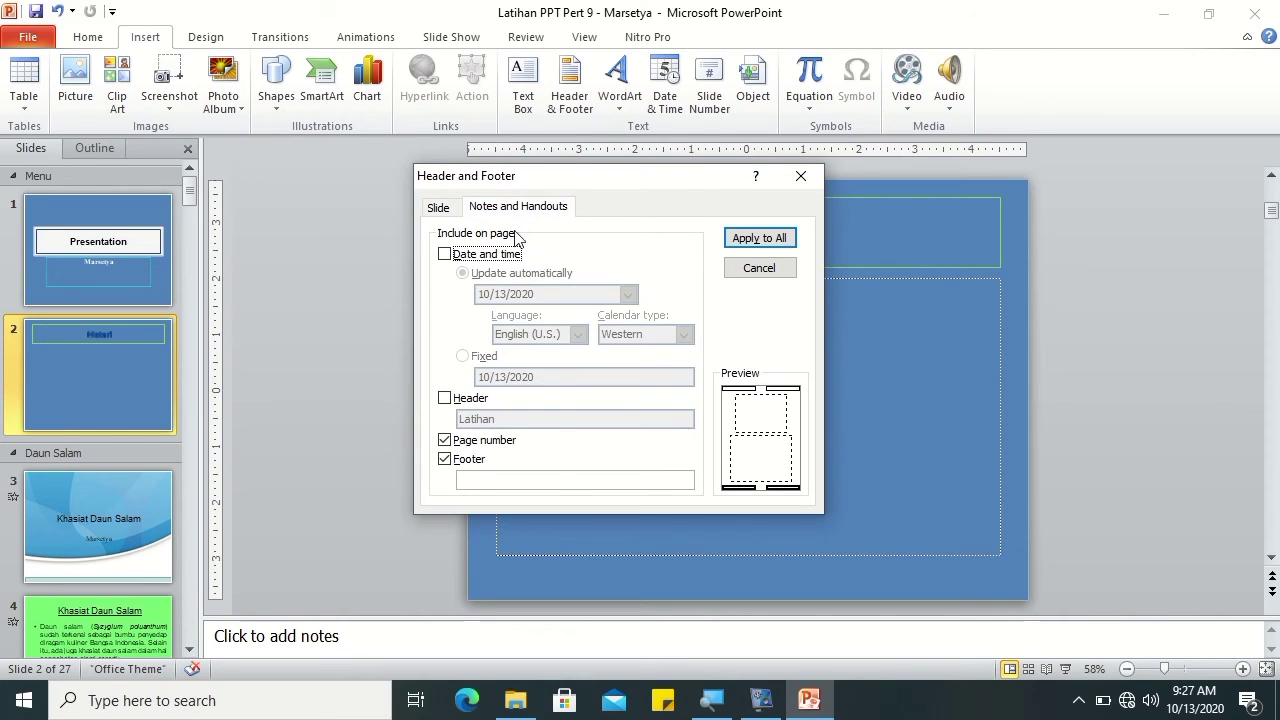
click(445, 254)
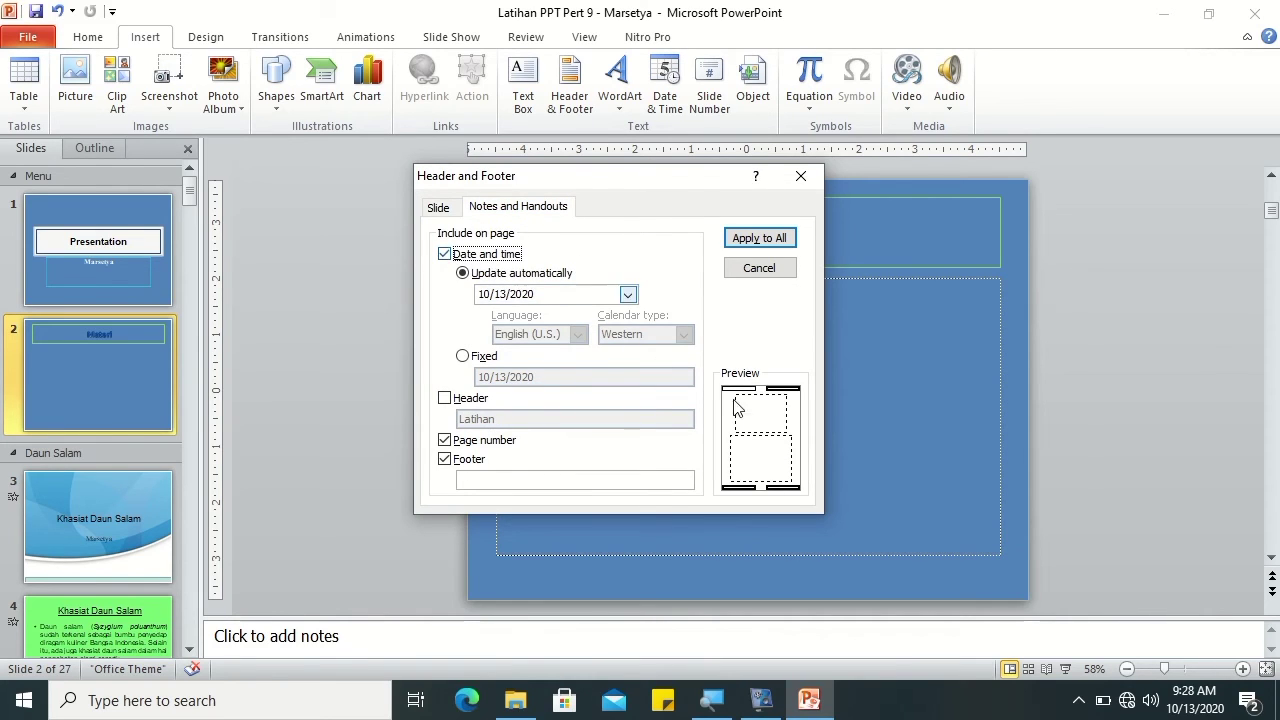
click(445, 398)
click(469, 420)
click(487, 474)
text(Prod)
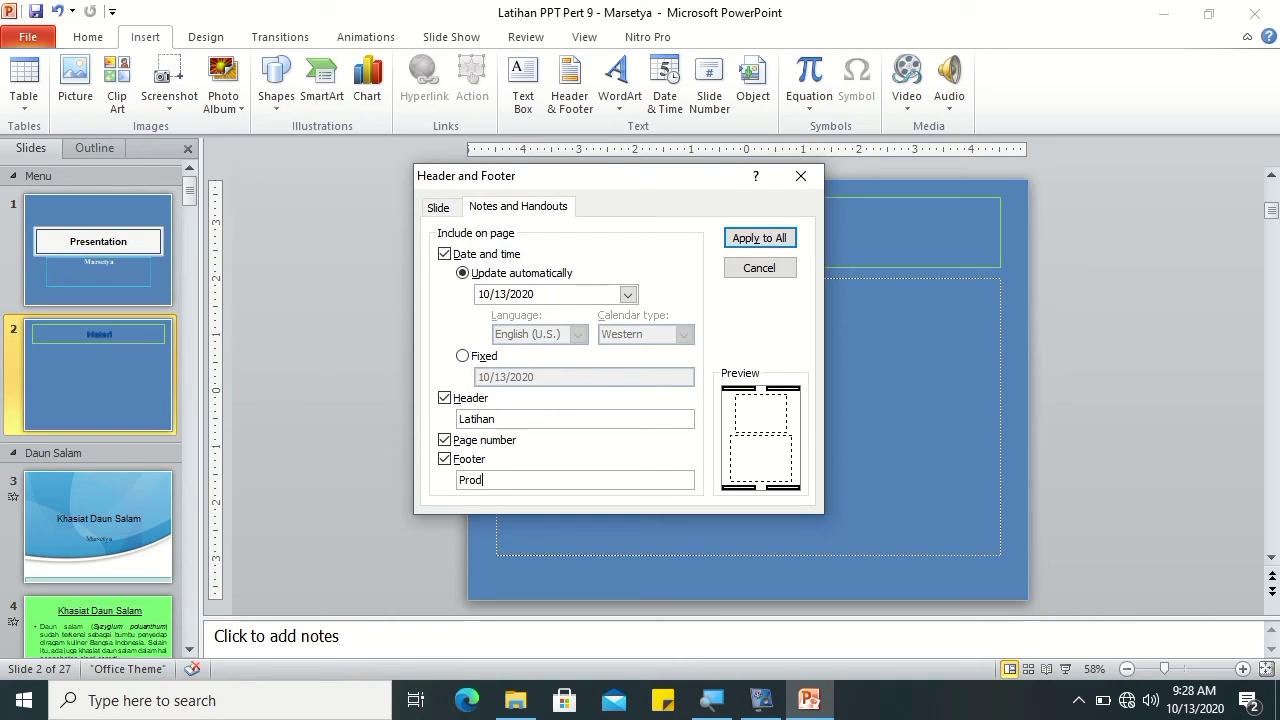
text(i BM)
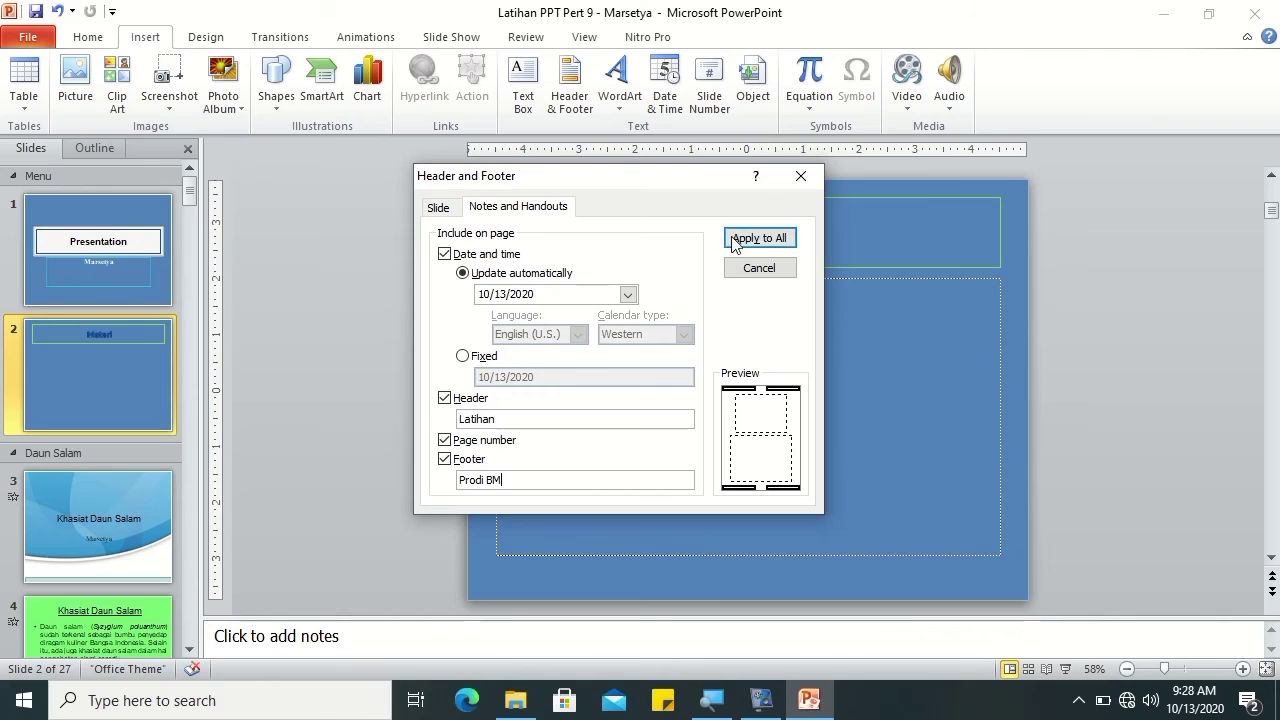
click(438, 208)
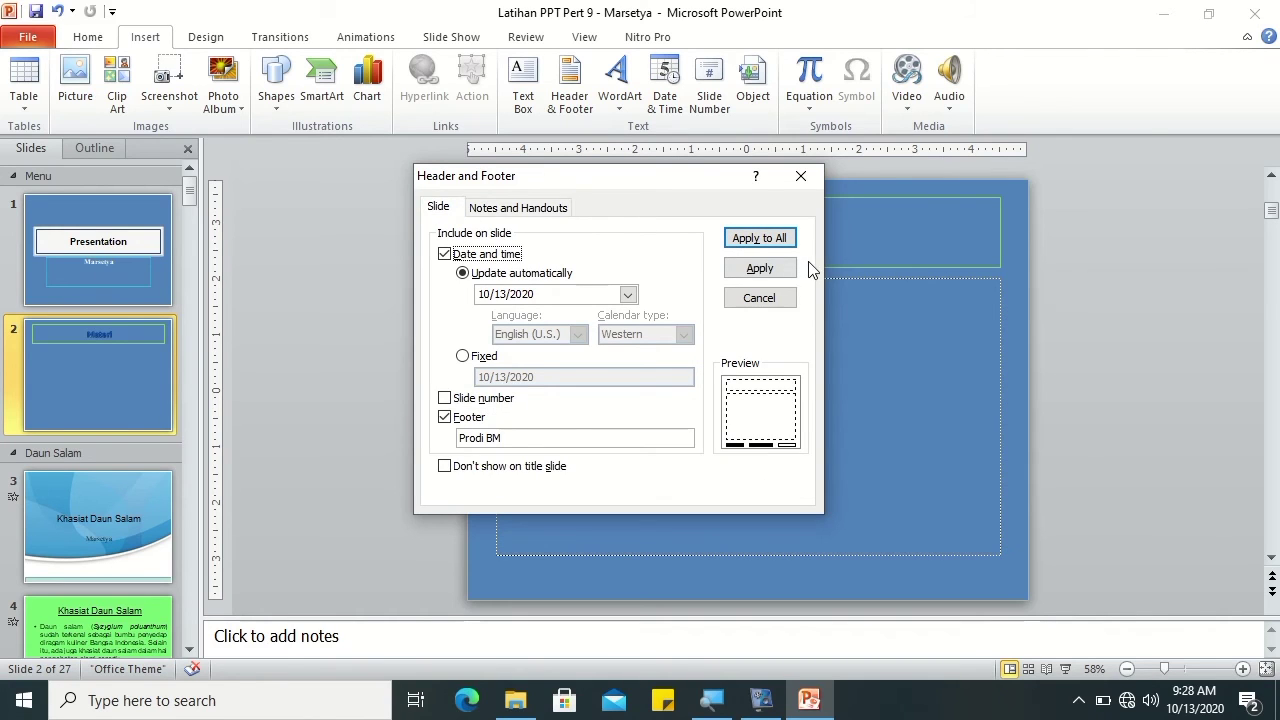
Step: Apply the date and Prodi BM footer to all slides, then review and close the settings
click(772, 238)
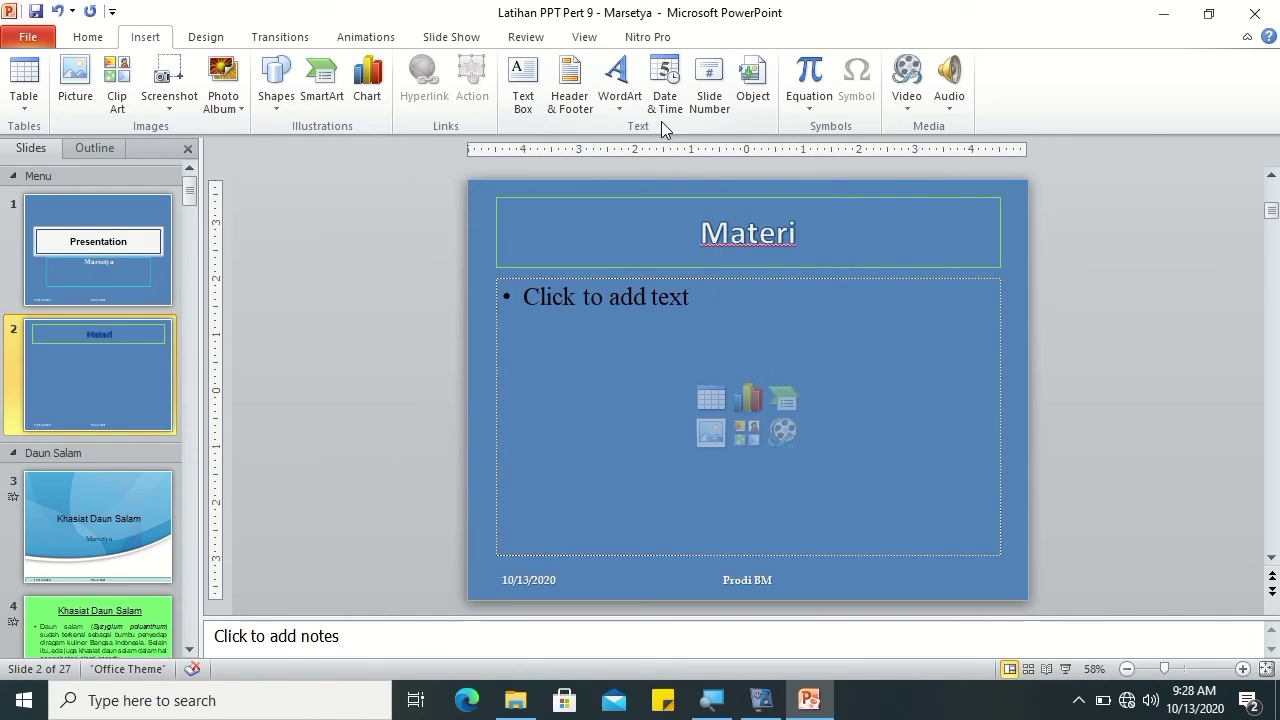
click(570, 88)
click(515, 207)
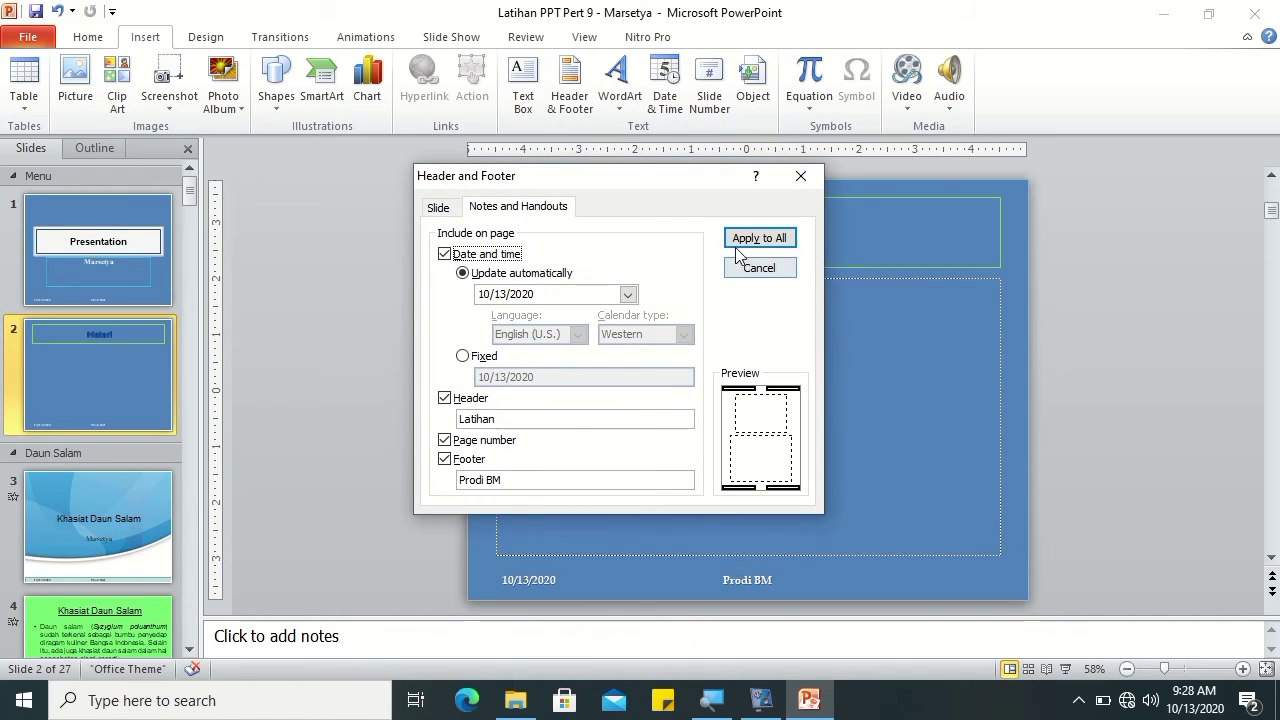
click(440, 206)
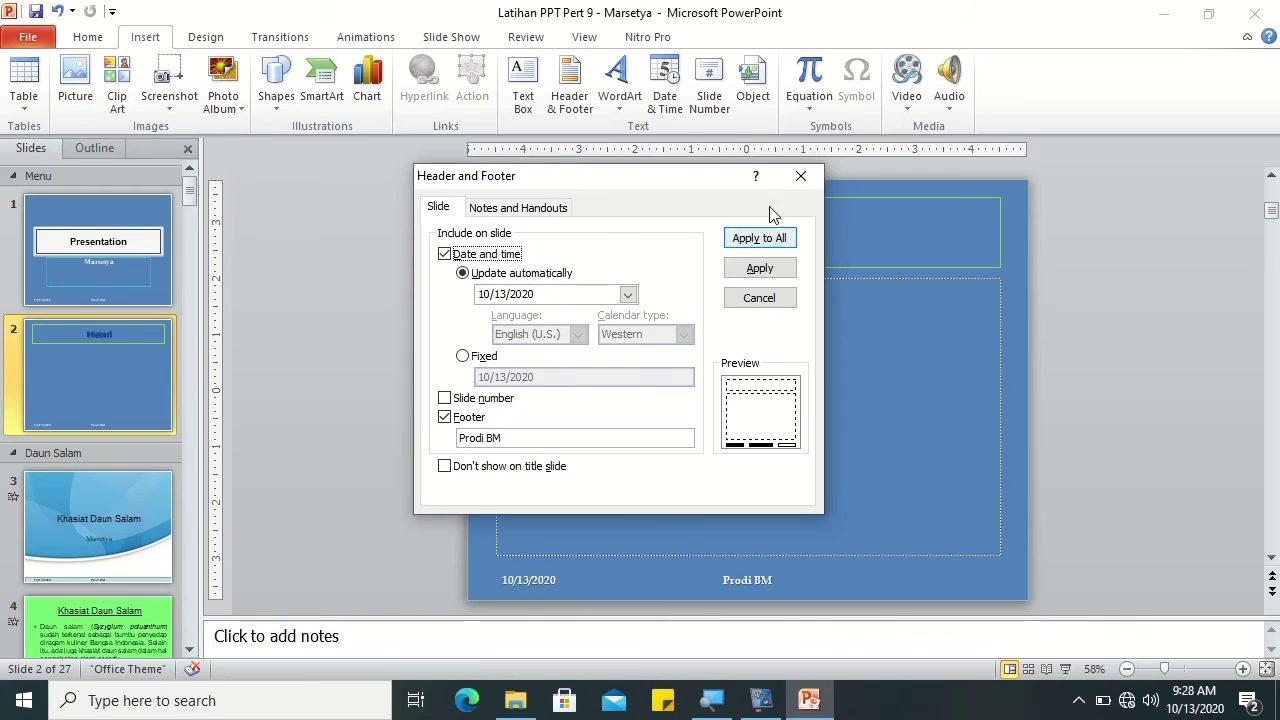
click(806, 176)
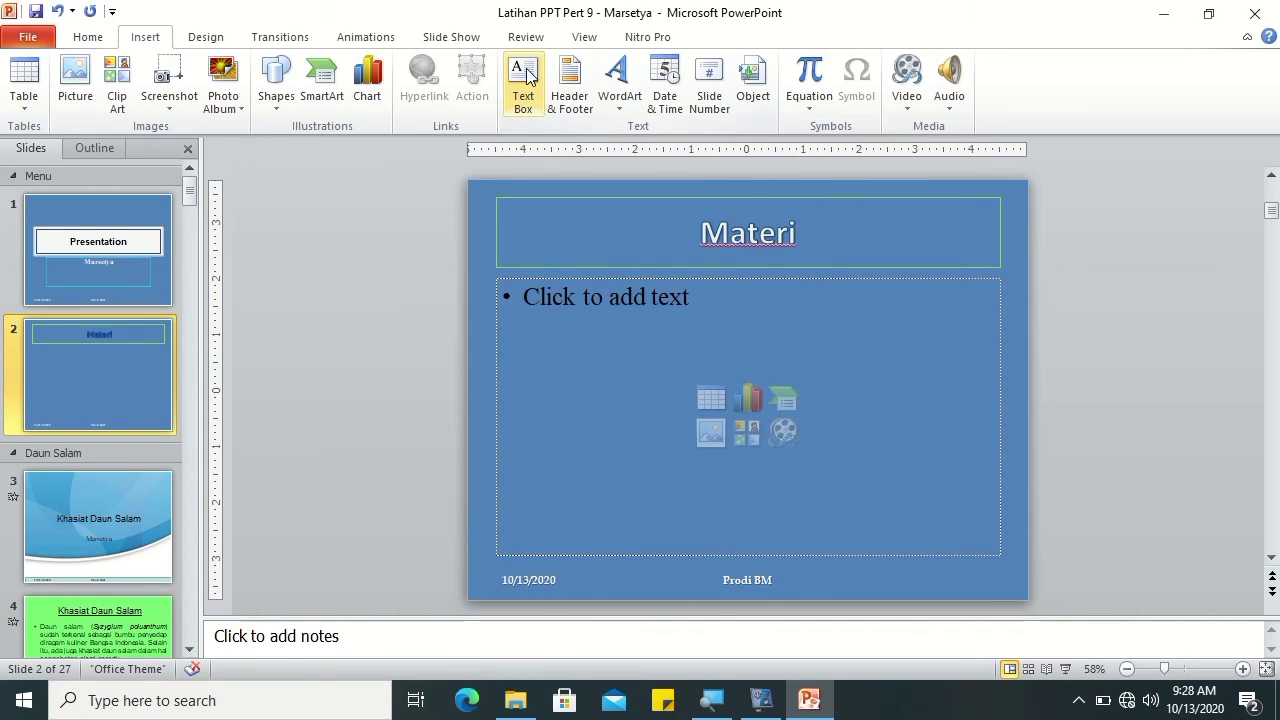
Step: Switch to Notes Page view and set the zoom to 100%
click(575, 40)
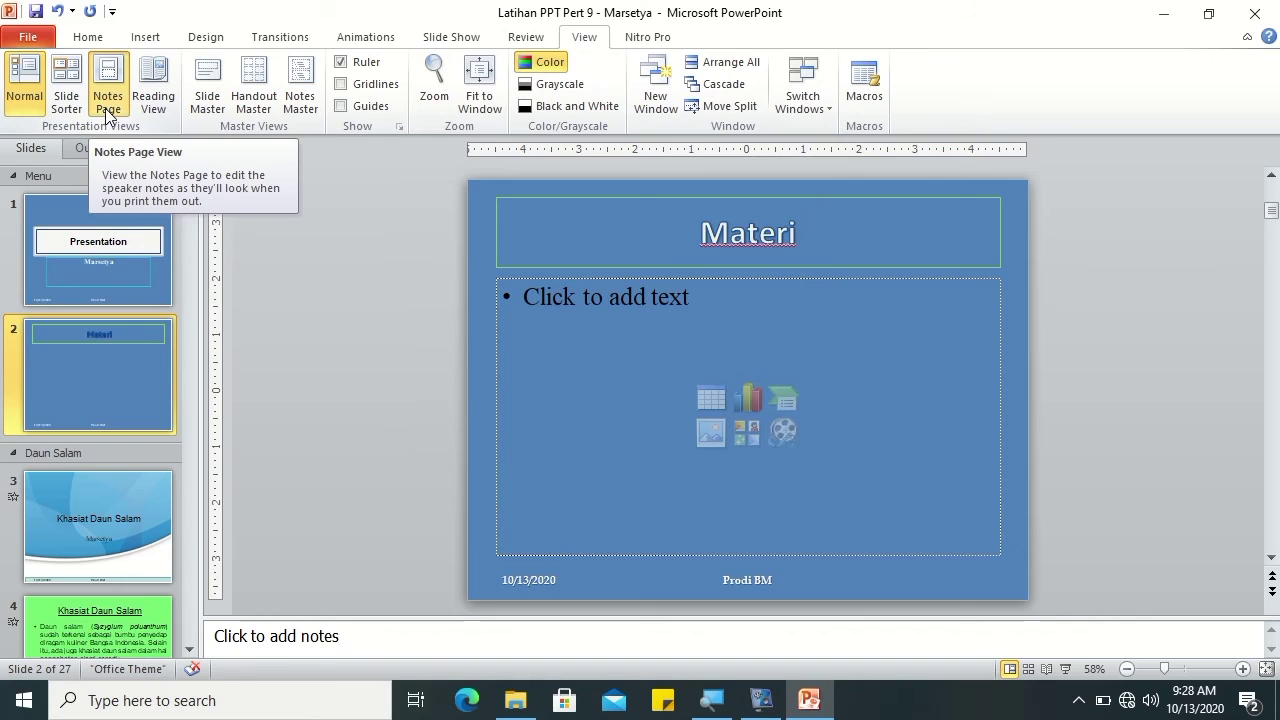
click(107, 110)
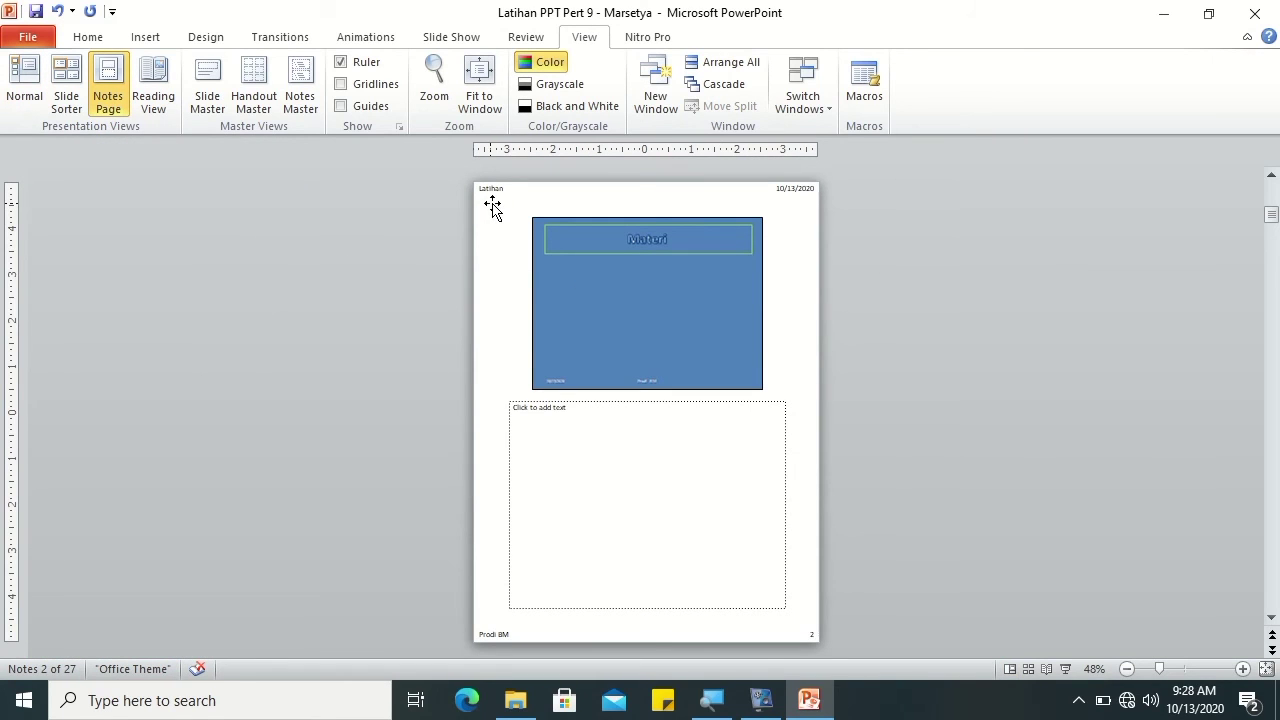
click(436, 68)
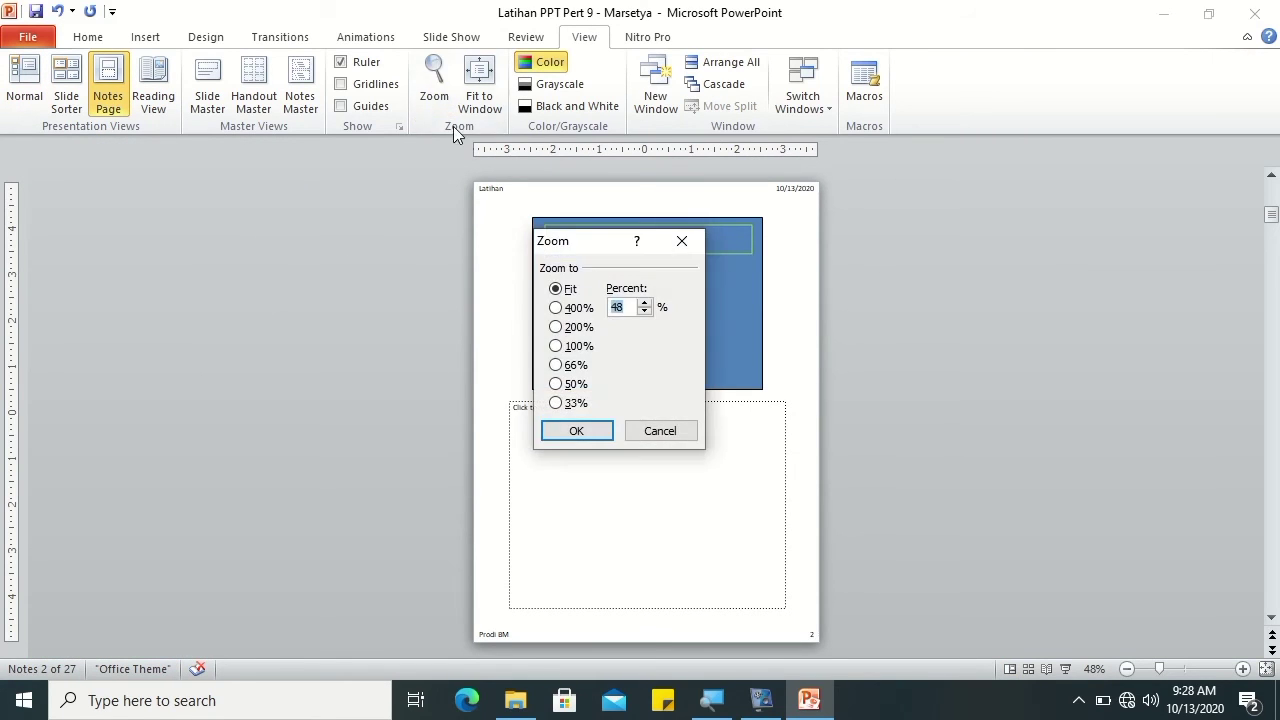
click(678, 243)
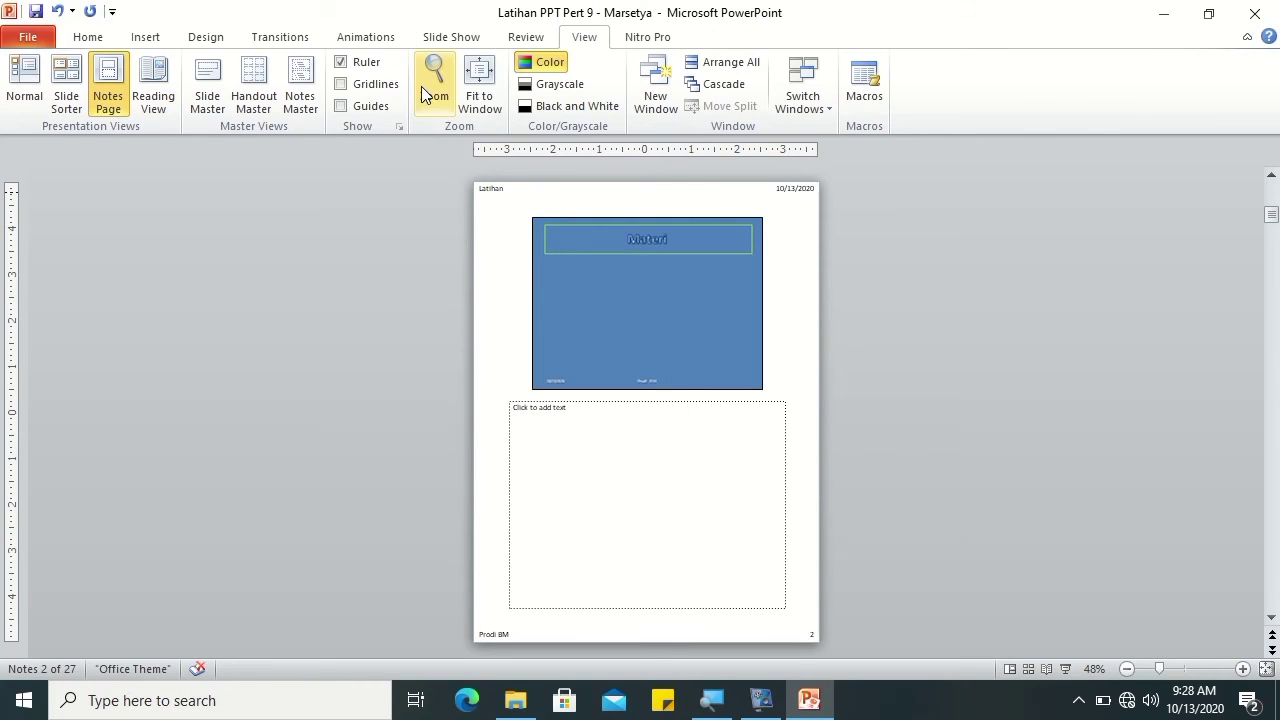
click(432, 88)
click(576, 346)
click(578, 430)
Step: Scroll through the notes pages to Notes 1 to check its Latihan header and date
drag(1271, 231, 1273, 190)
scroll(1274, 190, up, 3)
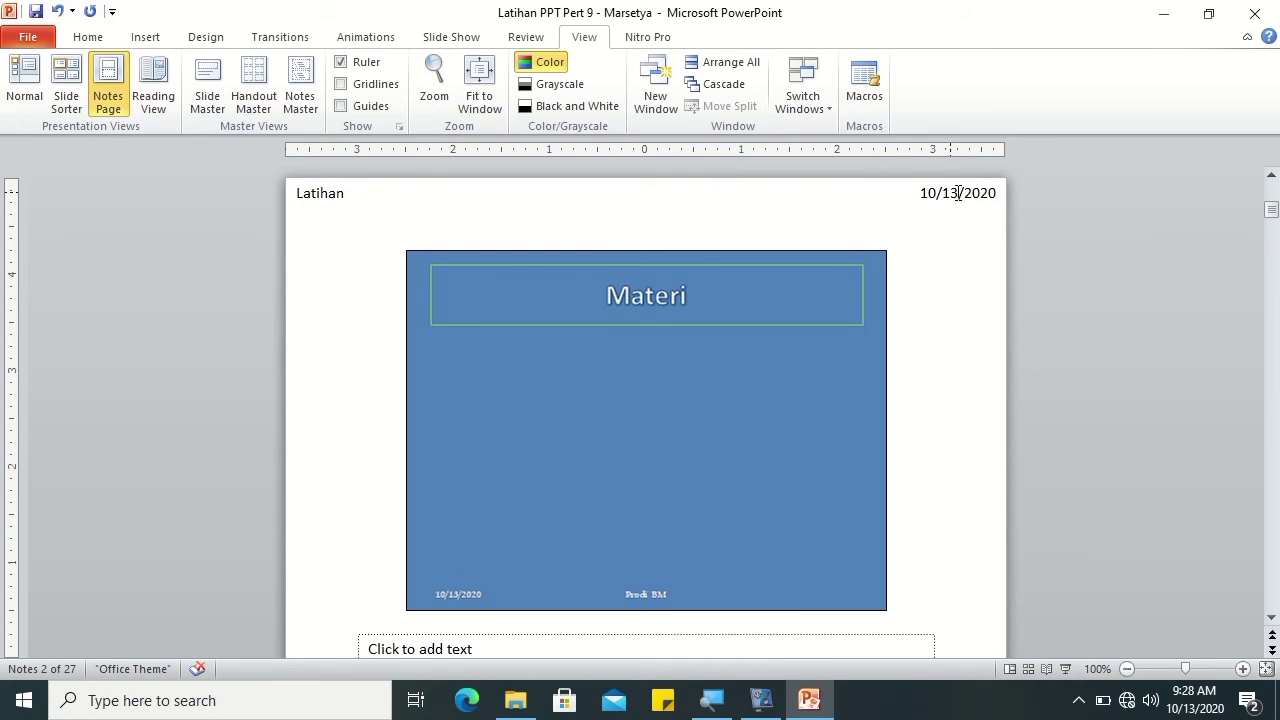
scroll(1273, 620, down, 6)
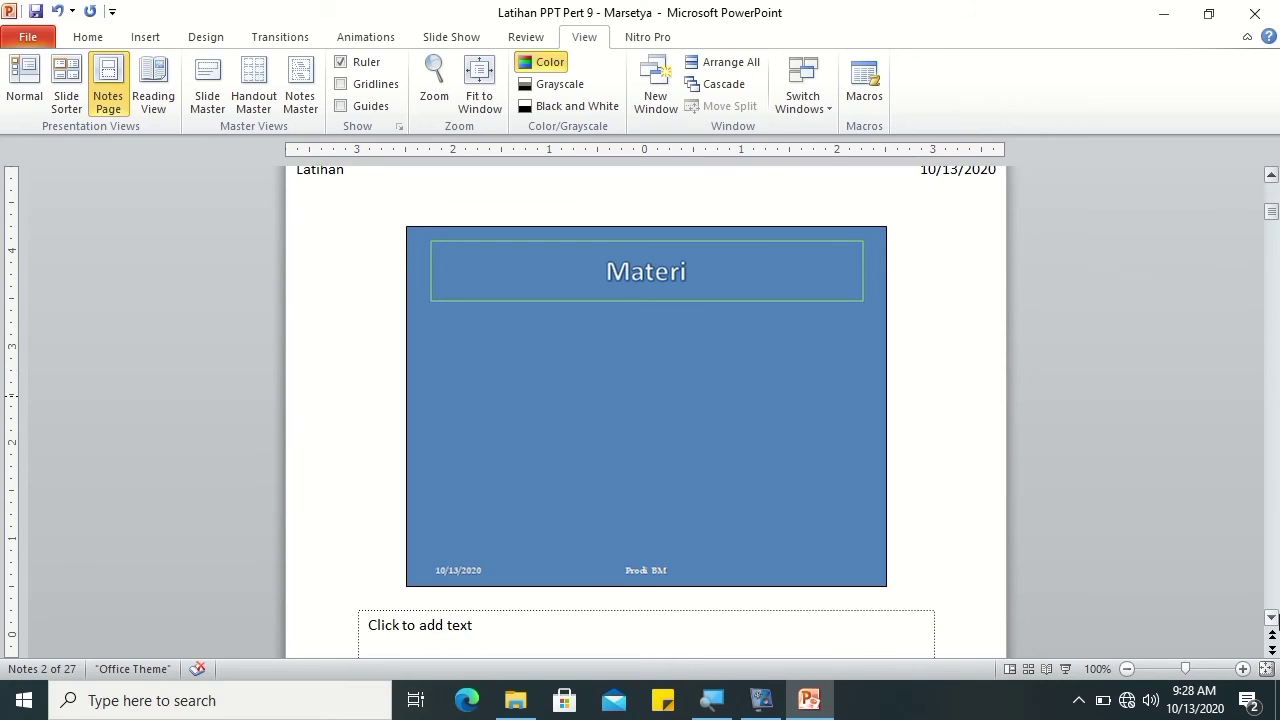
scroll(1272, 620, down, 1)
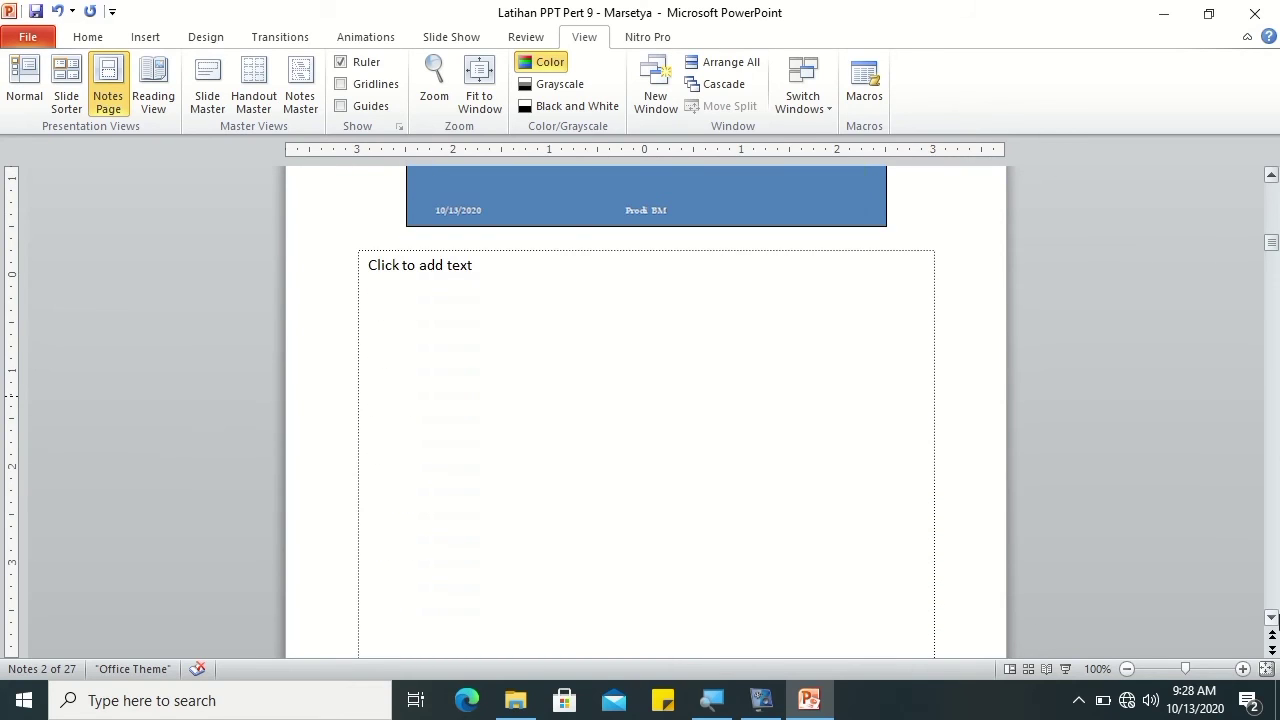
scroll(1273, 620, down, 1)
scroll(1273, 620, down, 4)
scroll(1273, 620, down, 6)
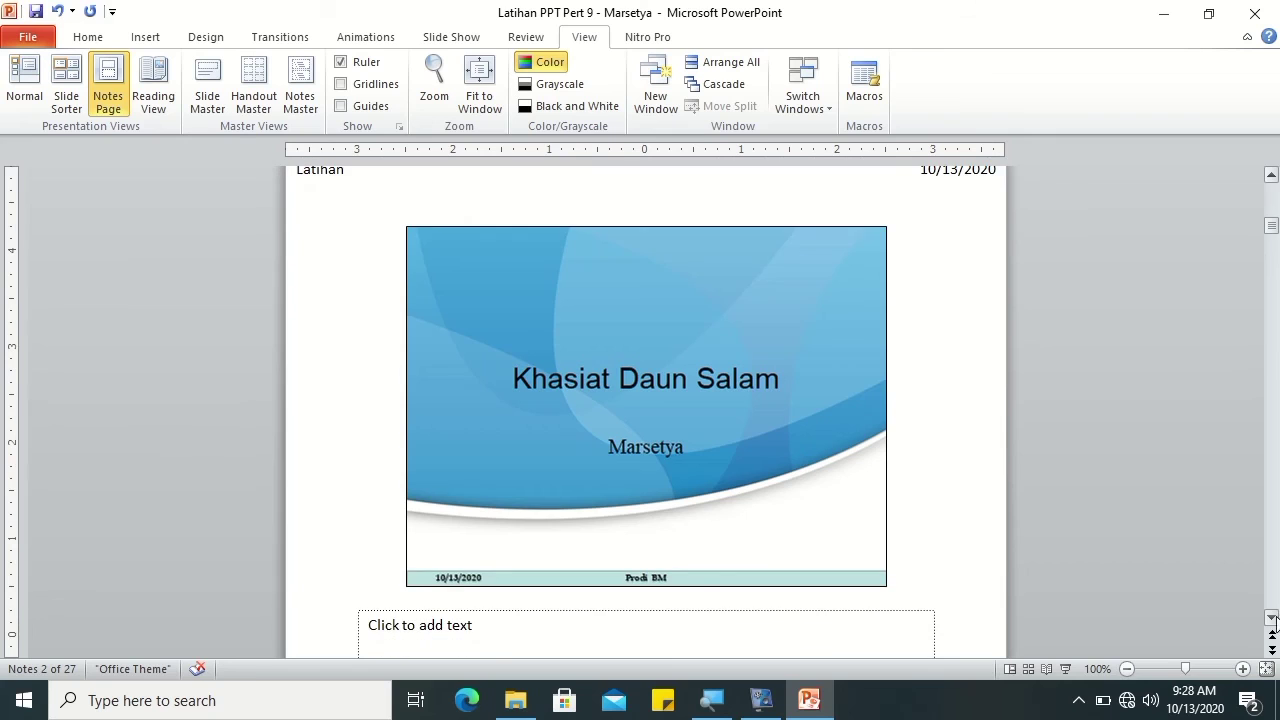
drag(1272, 222, 1269, 179)
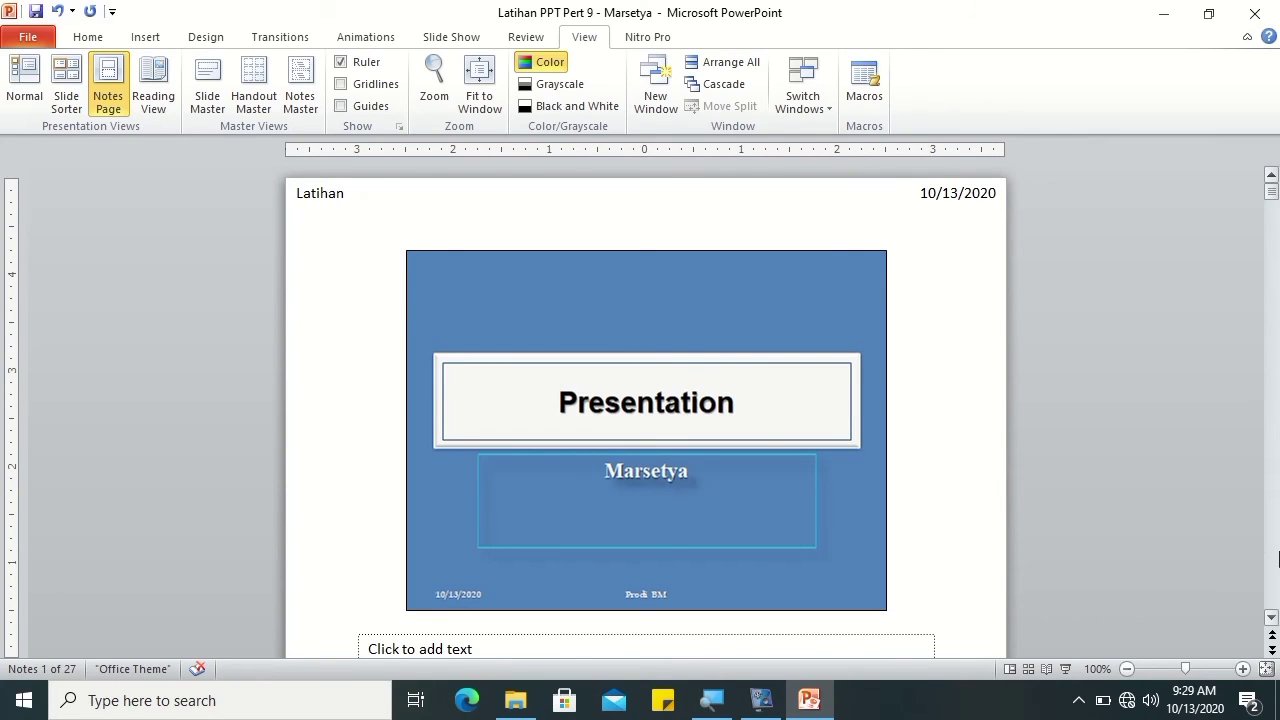
scroll(1273, 622, down, 3)
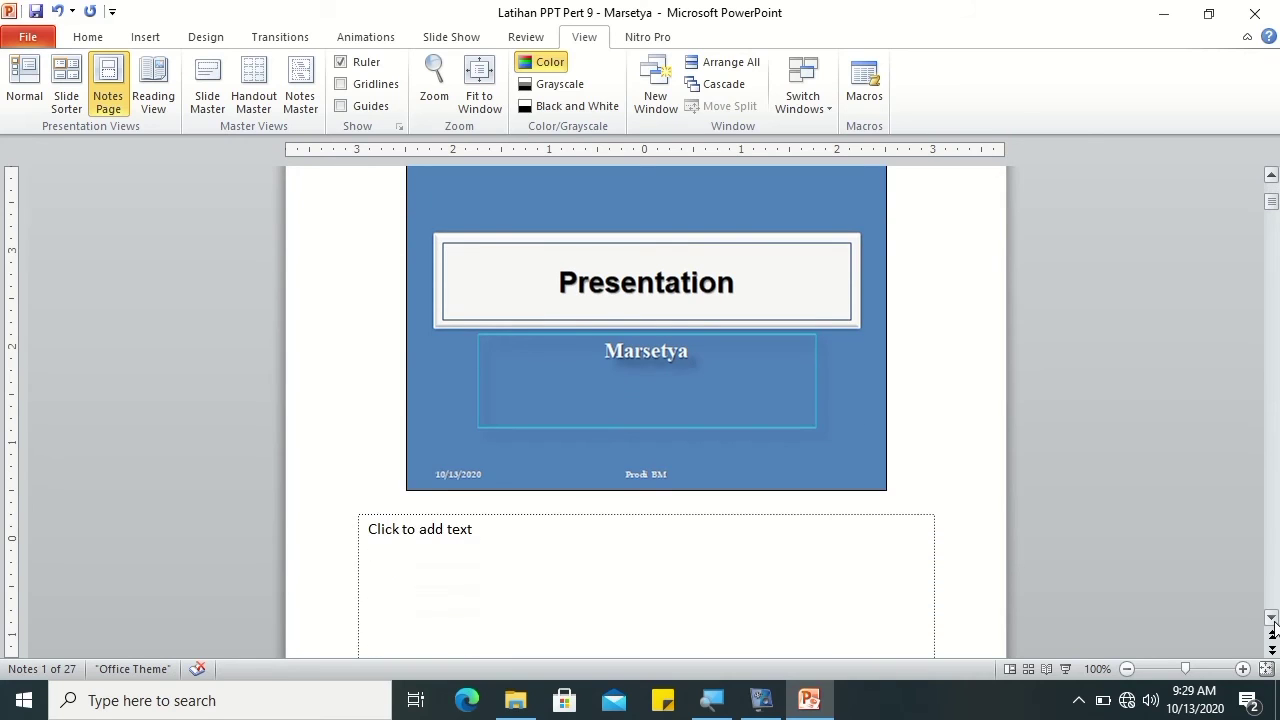
scroll(1273, 622, down, 1)
scroll(1273, 622, down, 2)
scroll(1273, 622, down, 1)
scroll(1273, 622, down, 3)
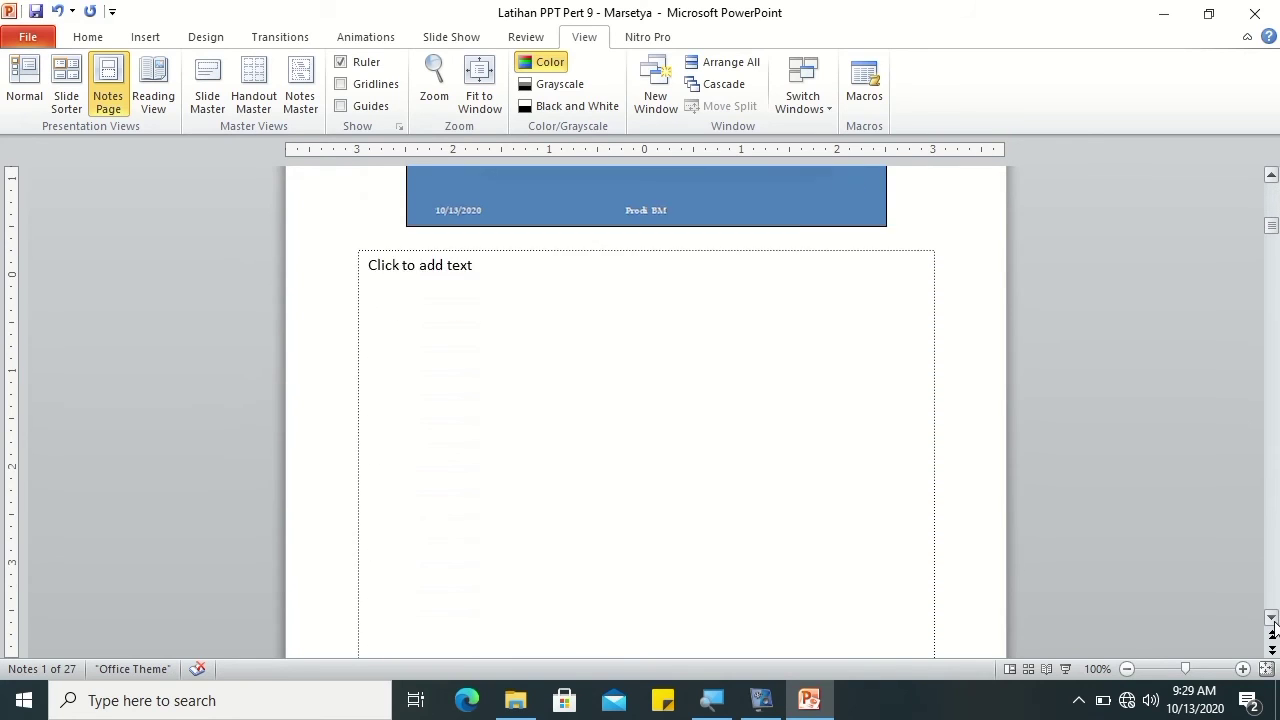
scroll(1273, 625, down, 2)
scroll(1273, 625, down, 1)
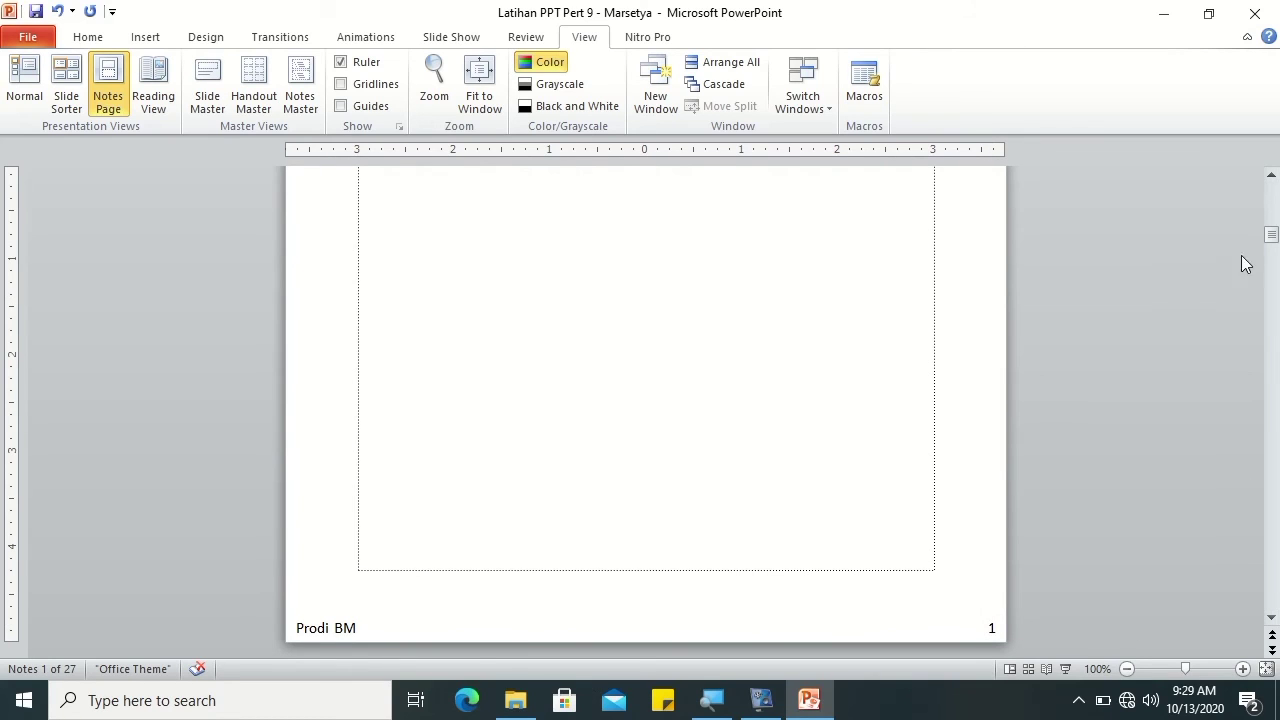
scroll(1271, 175, up, 5)
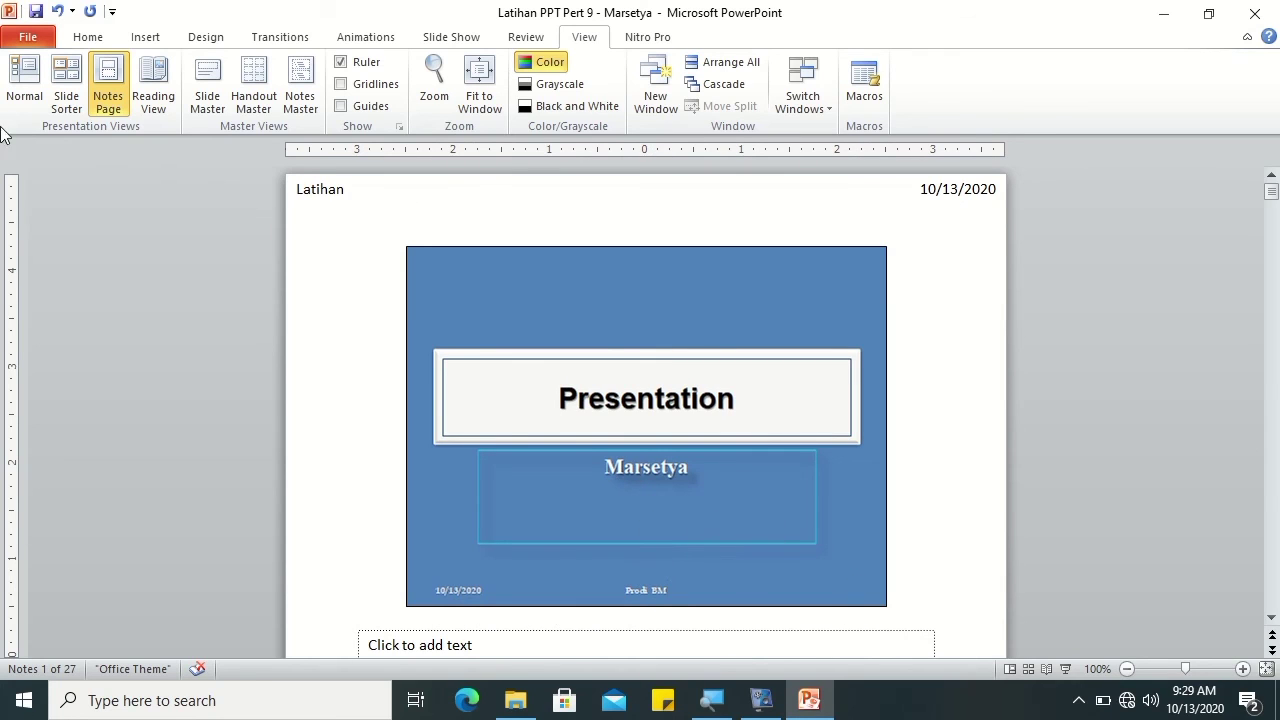
Step: Back in Normal view, turn on slide numbers for all slides, then check slides 2 and 3
click(24, 88)
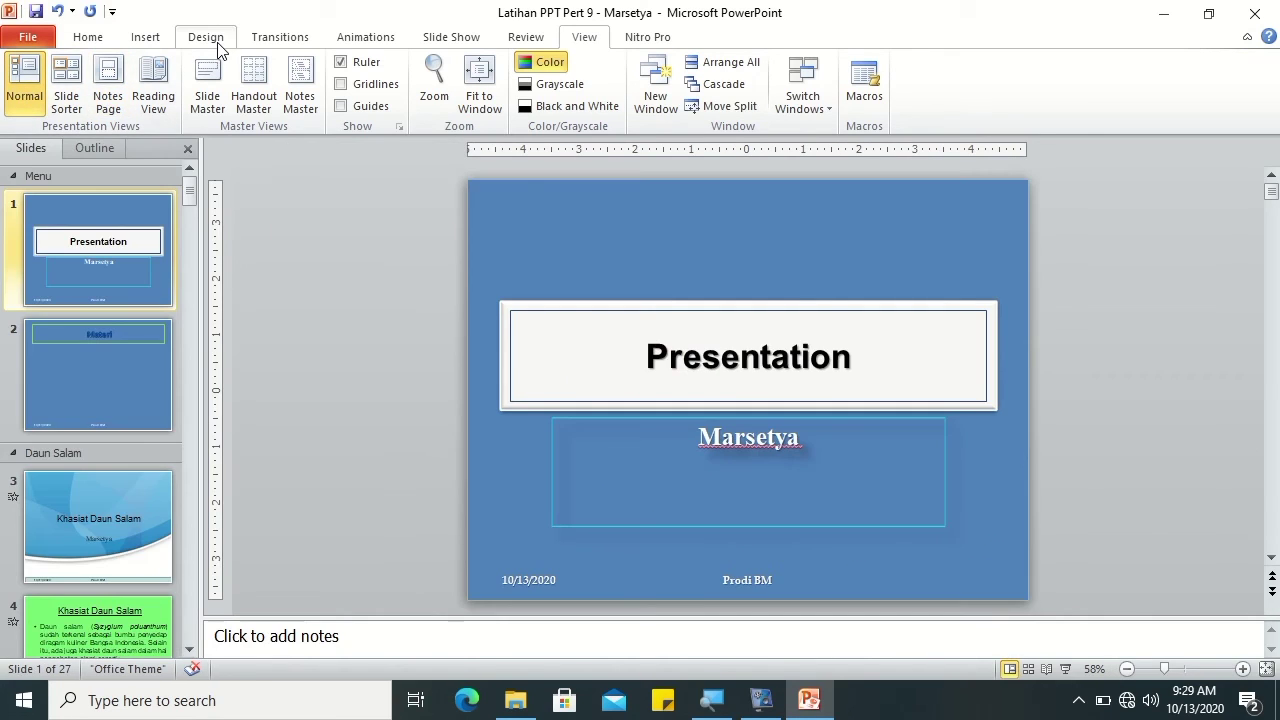
click(146, 40)
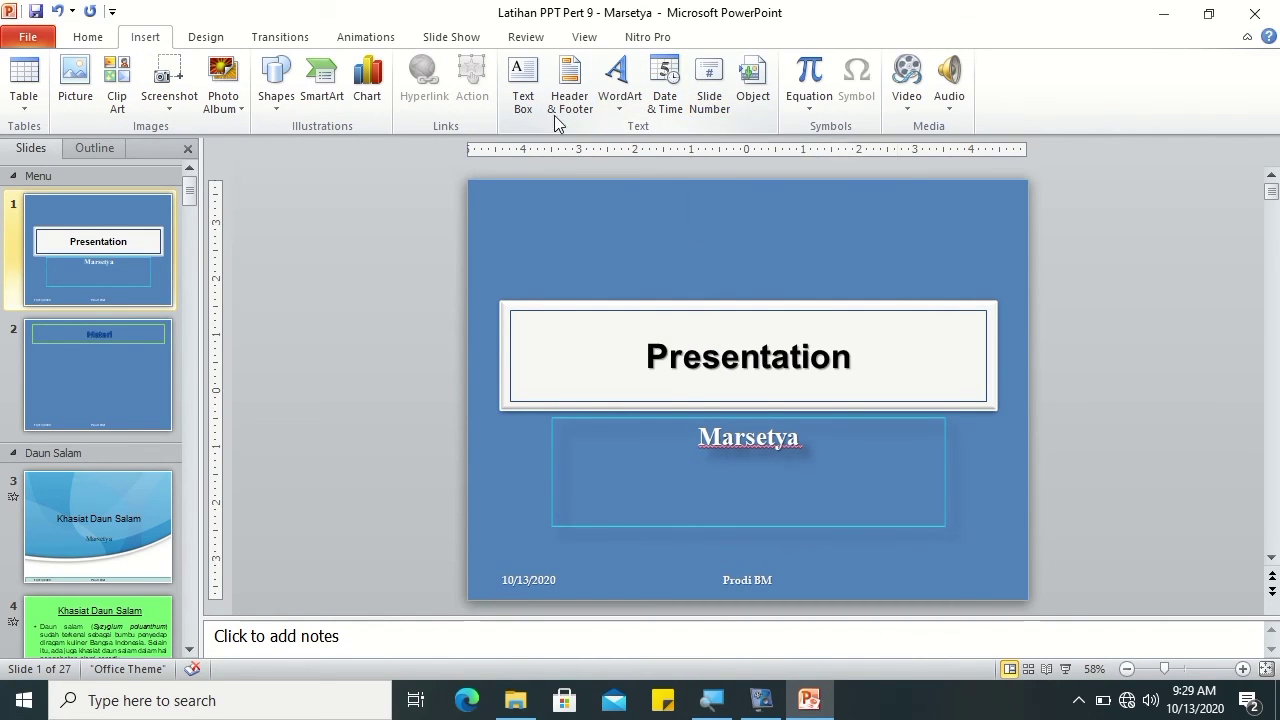
click(710, 100)
click(801, 177)
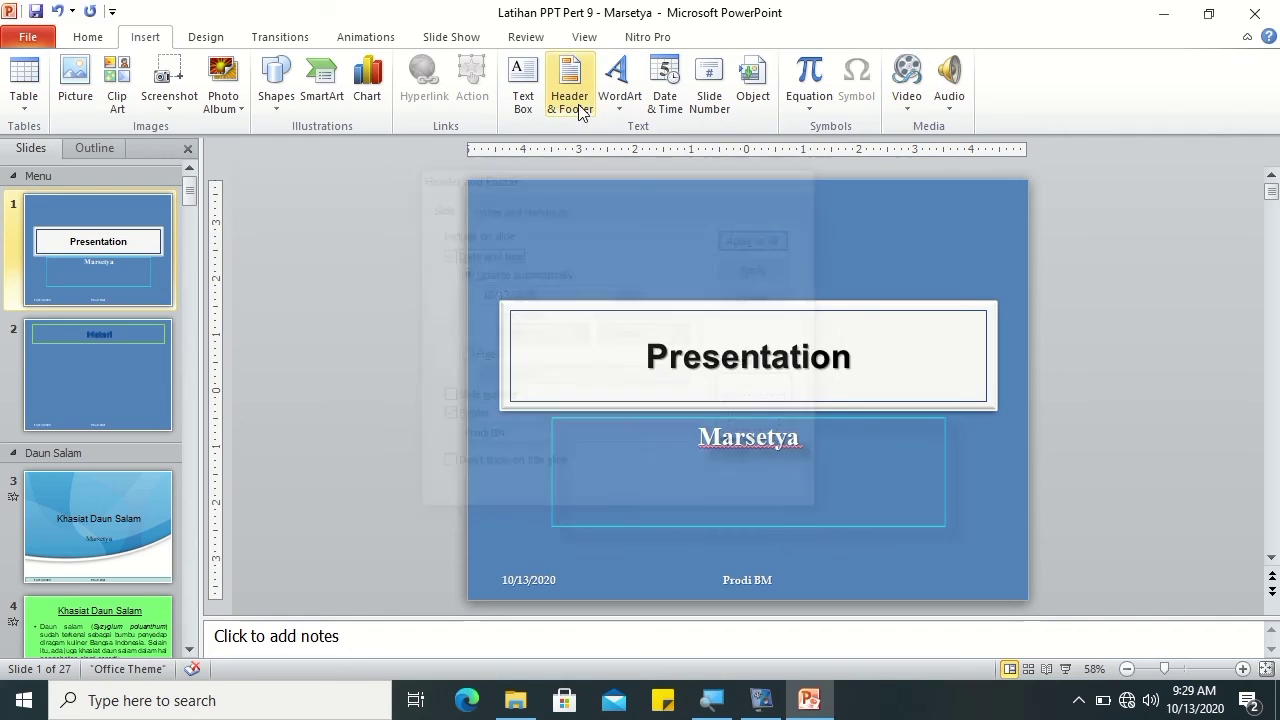
click(570, 95)
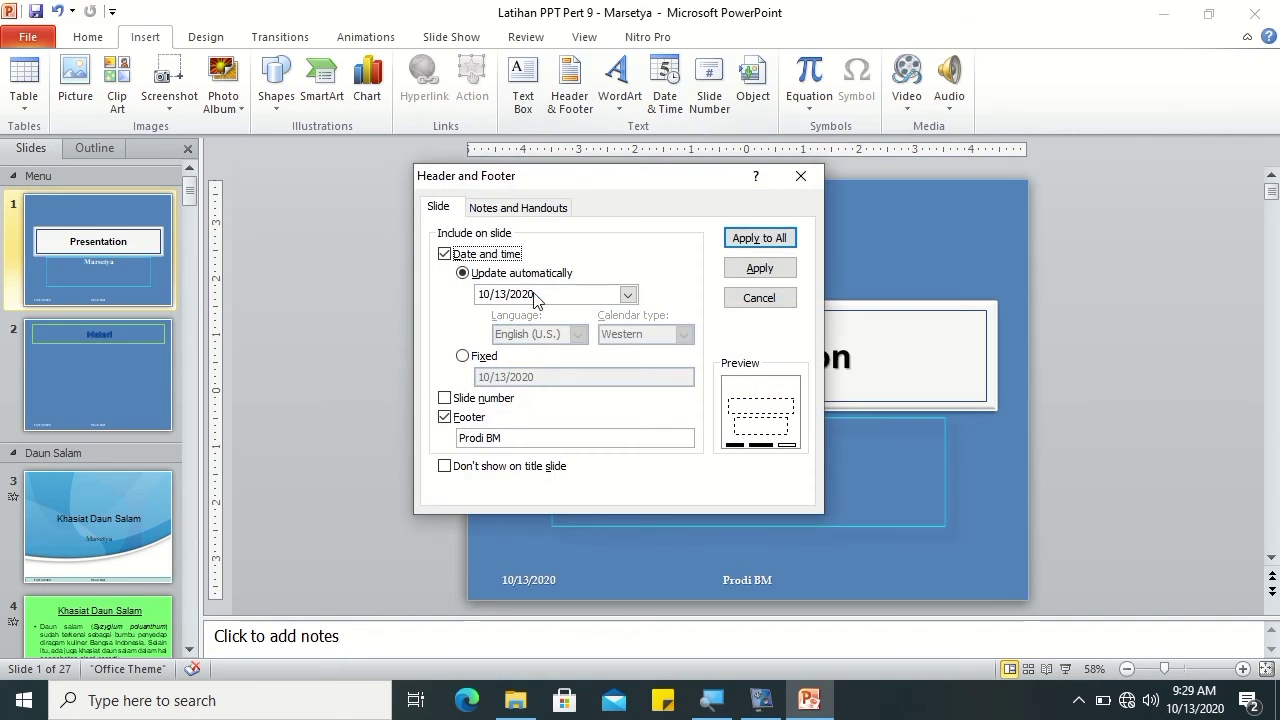
click(800, 176)
click(709, 82)
click(447, 397)
click(762, 239)
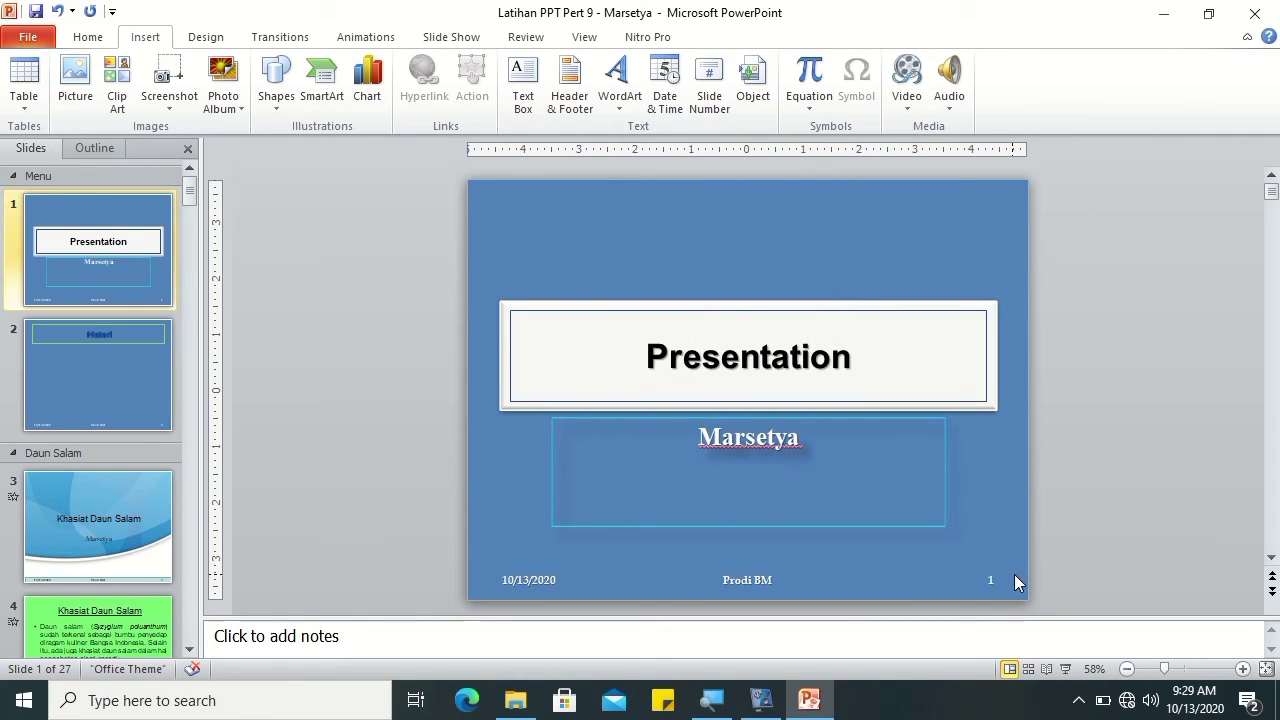
click(130, 370)
click(98, 512)
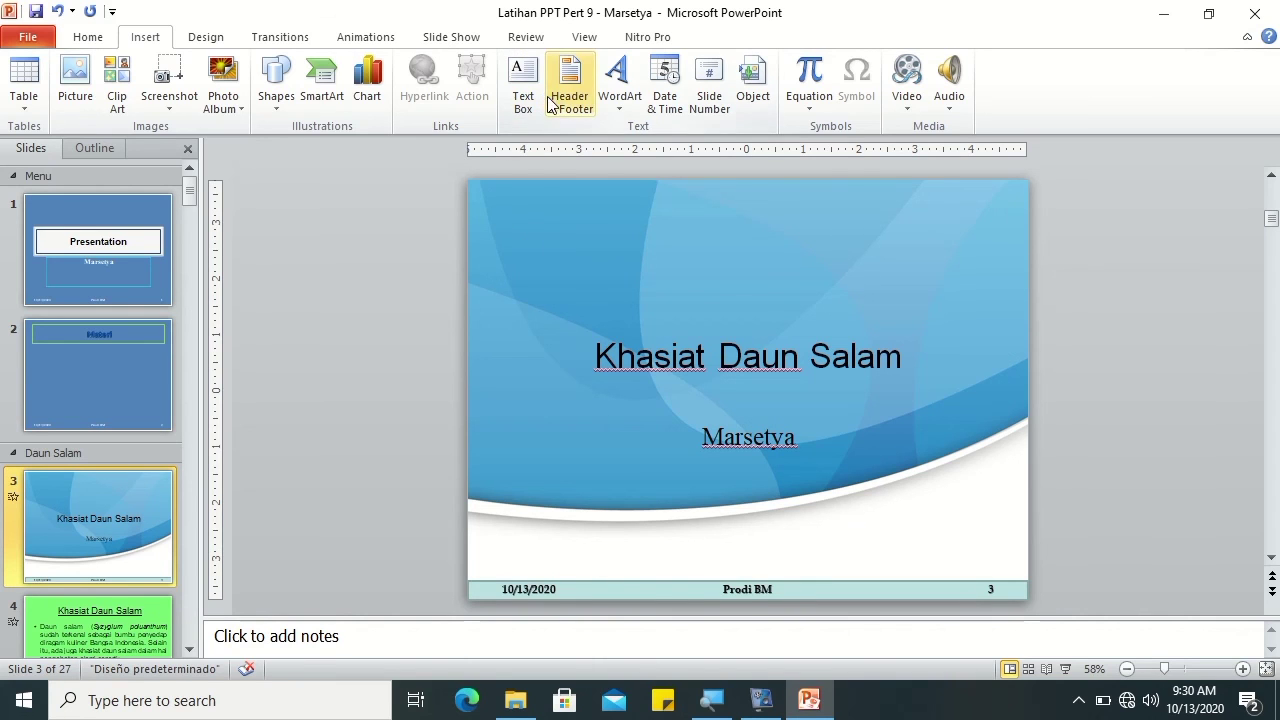
Step: Open the Header & Footer dialog and close it without making changes
click(572, 100)
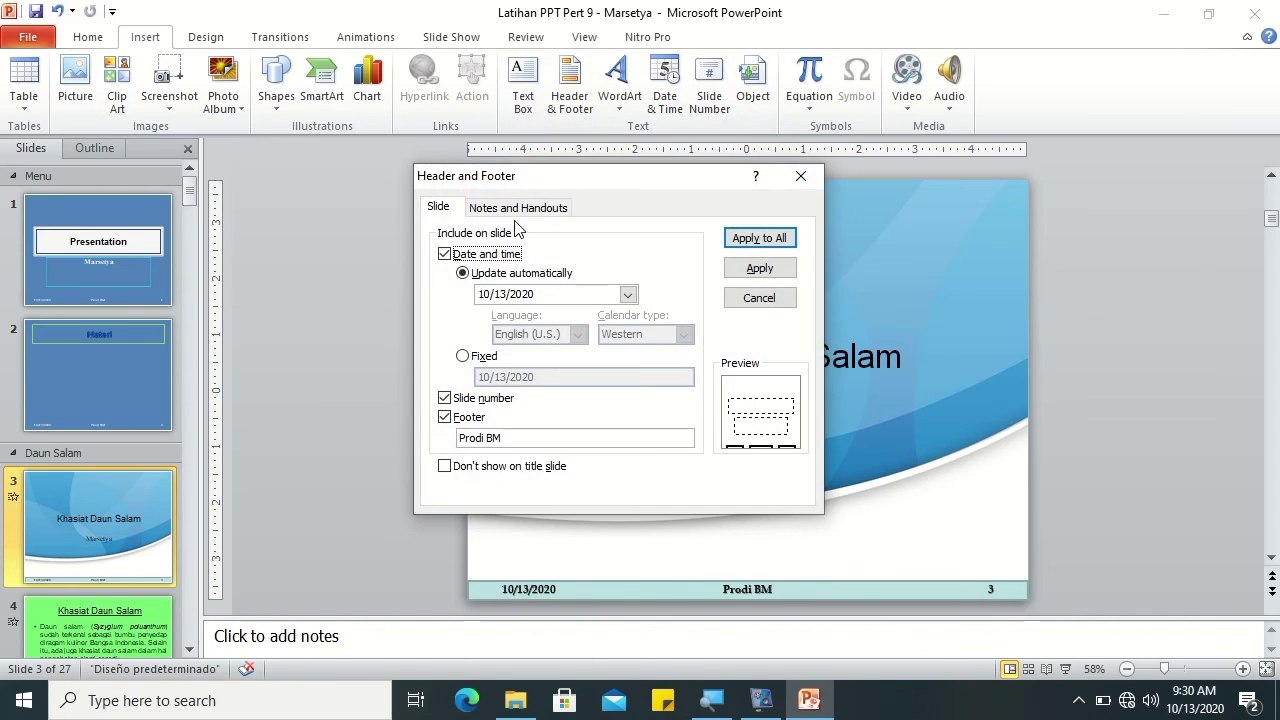
click(801, 176)
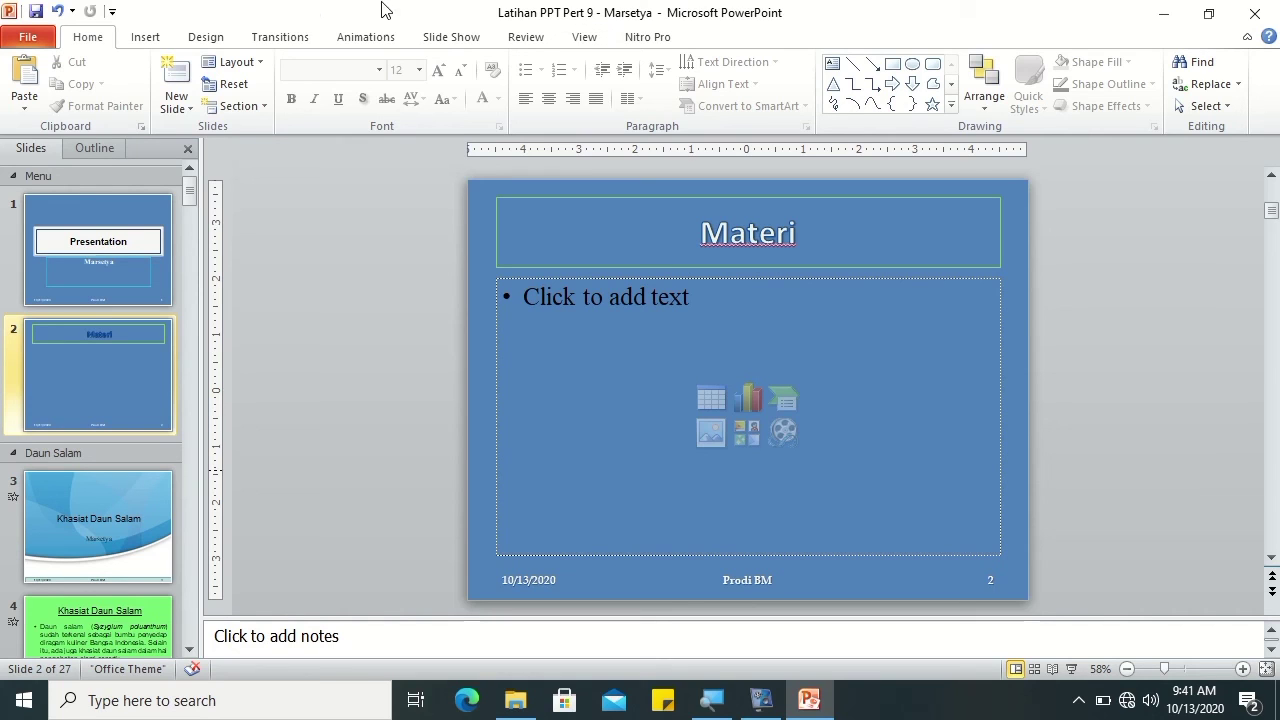
Step: In the Materi slide's notes, add a bulleted line 'ini contoh bullet'
click(584, 37)
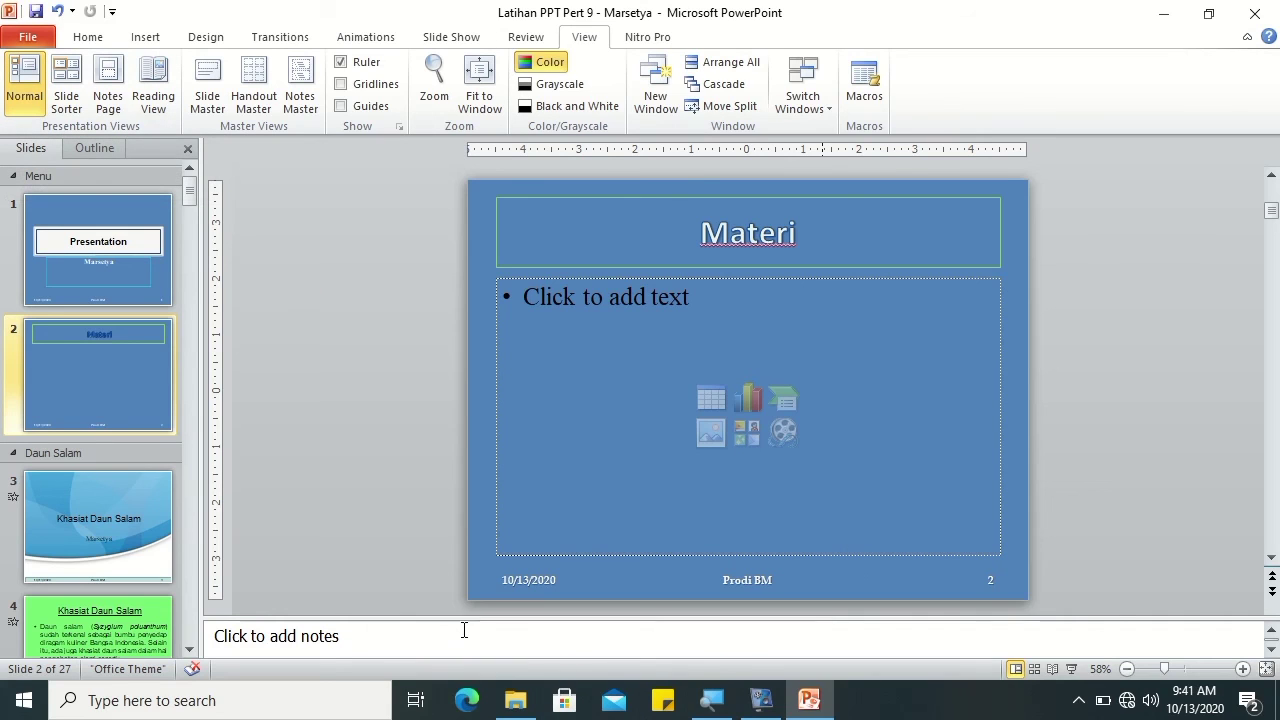
click(386, 641)
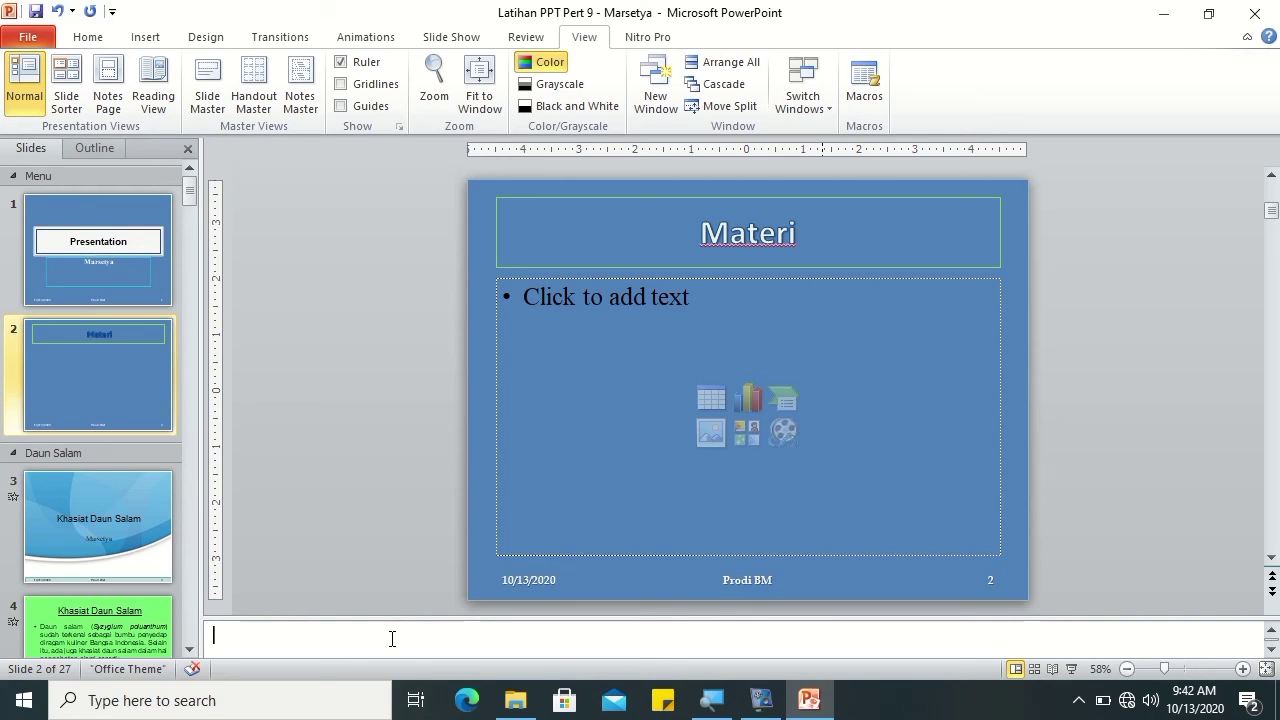
click(92, 37)
click(527, 70)
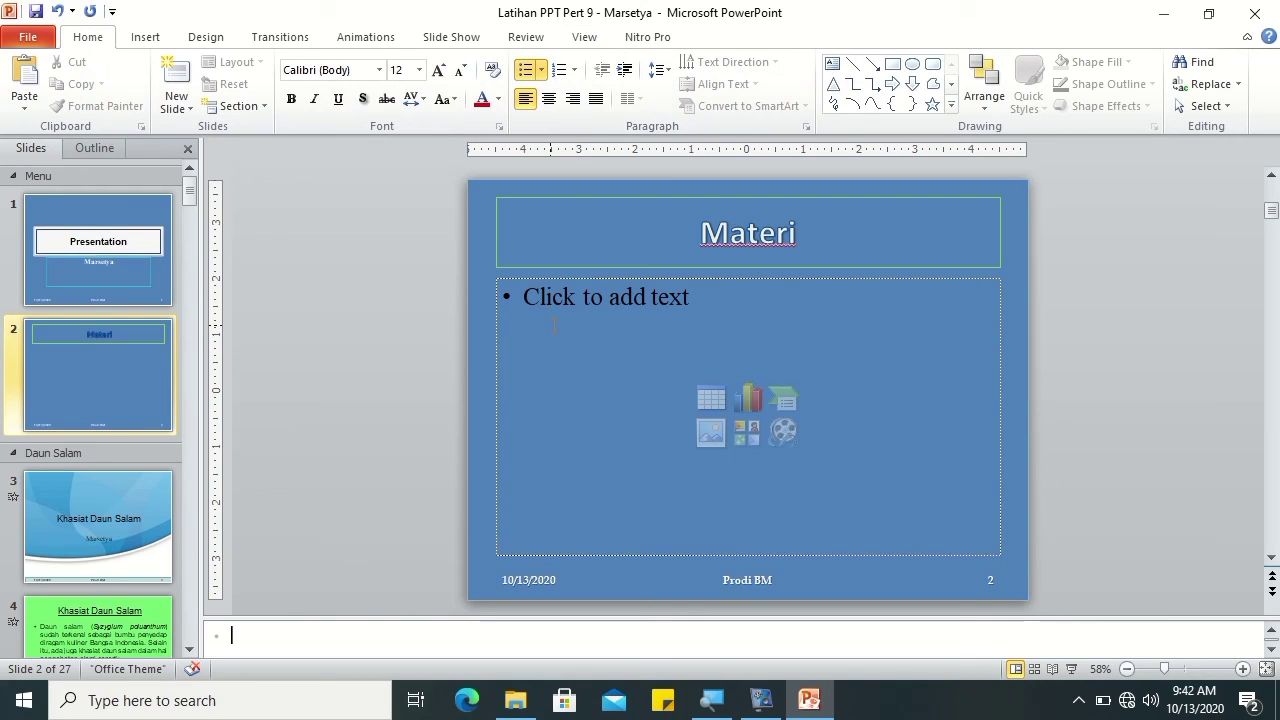
text(ini contoh )
text(bullet)
key(Return)
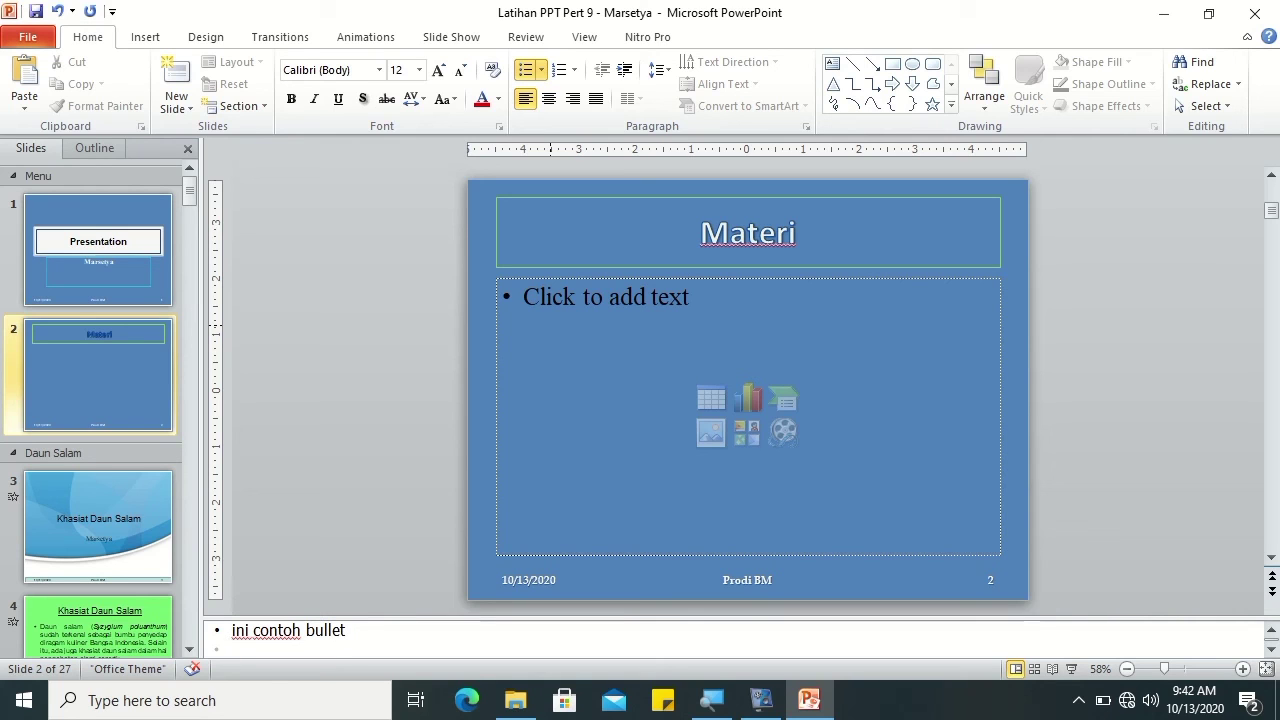
Step: Add a numbered line 'ini contoh numbering' and, after trying other alignments, justify it
click(563, 70)
text(in)
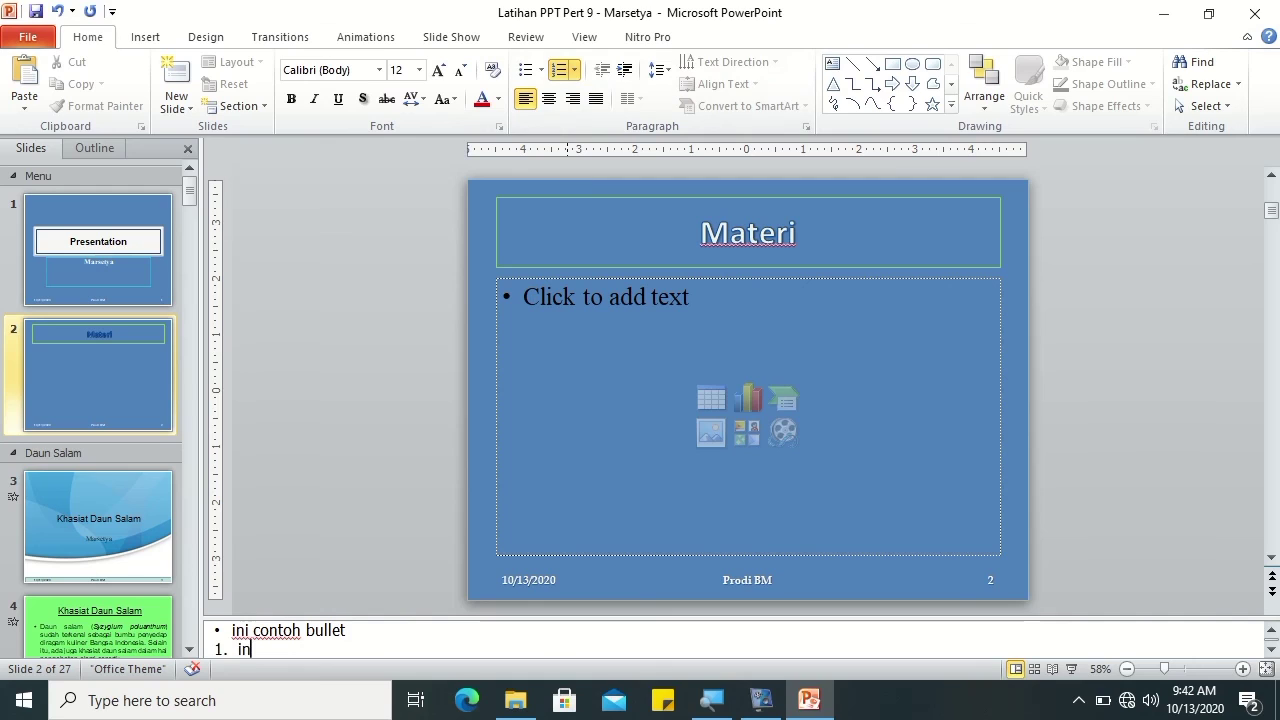
text(i contoh numbering)
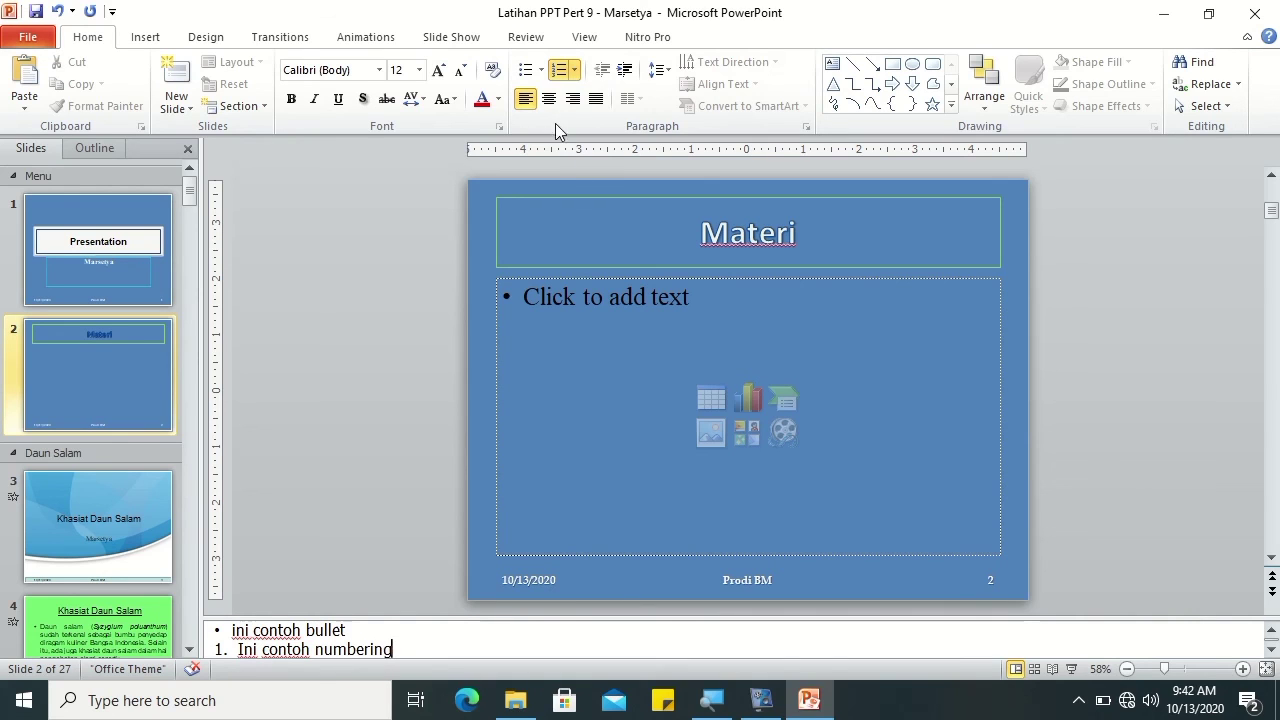
click(549, 100)
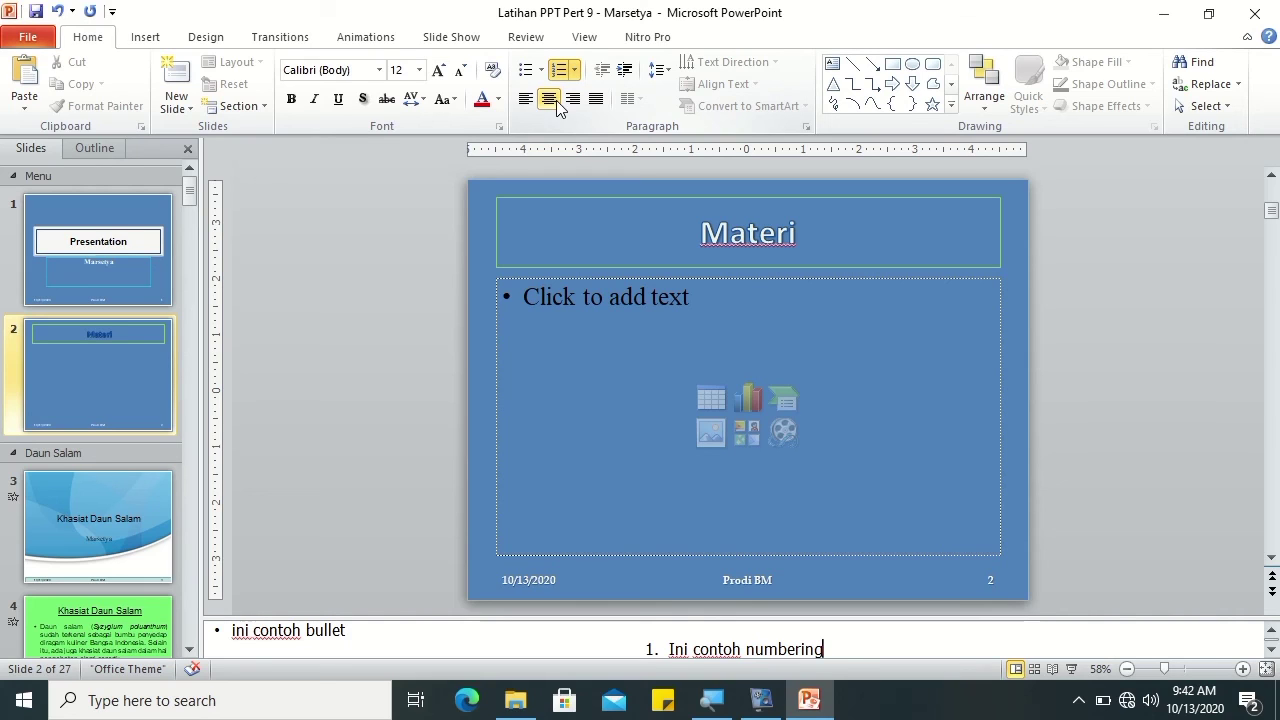
click(530, 101)
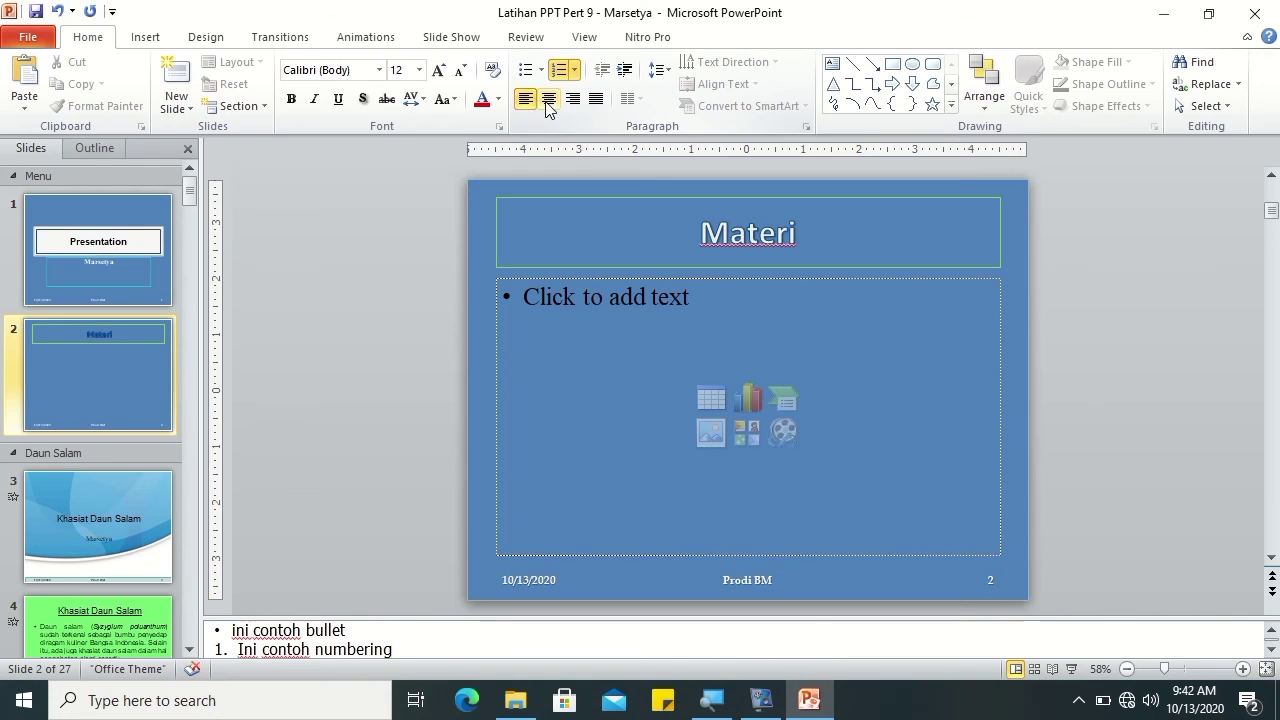
click(548, 101)
click(572, 101)
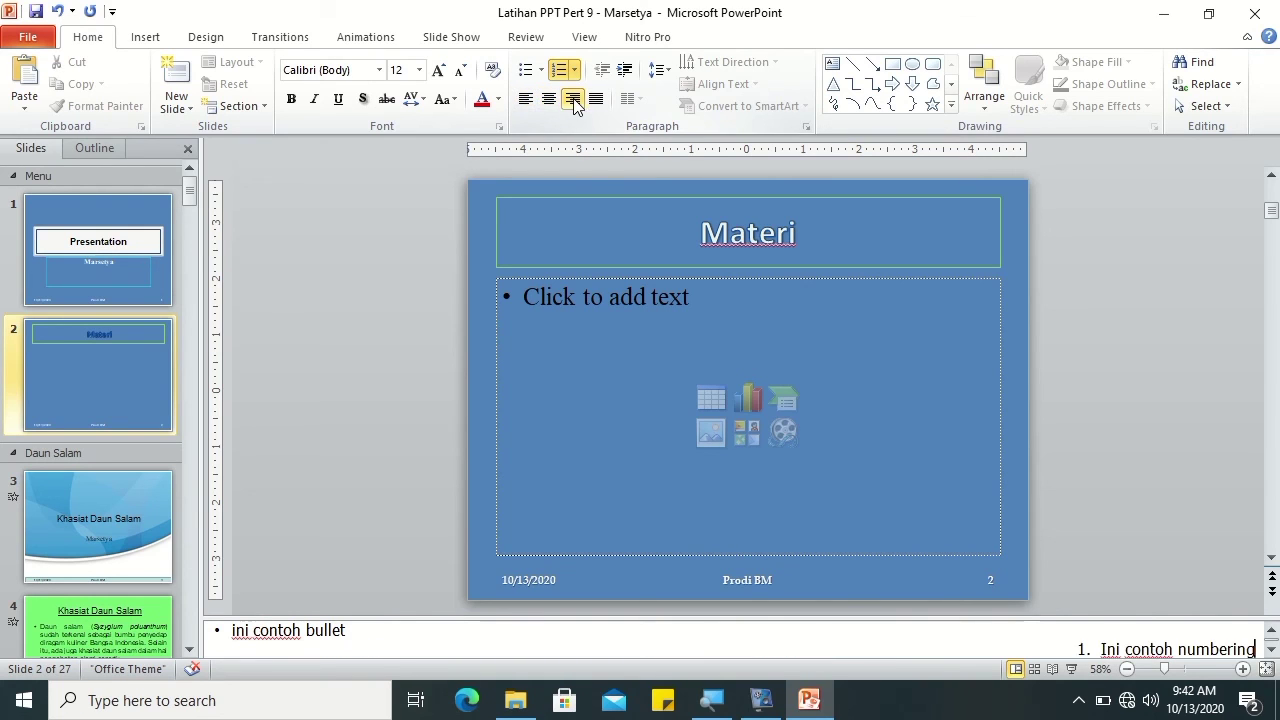
click(595, 100)
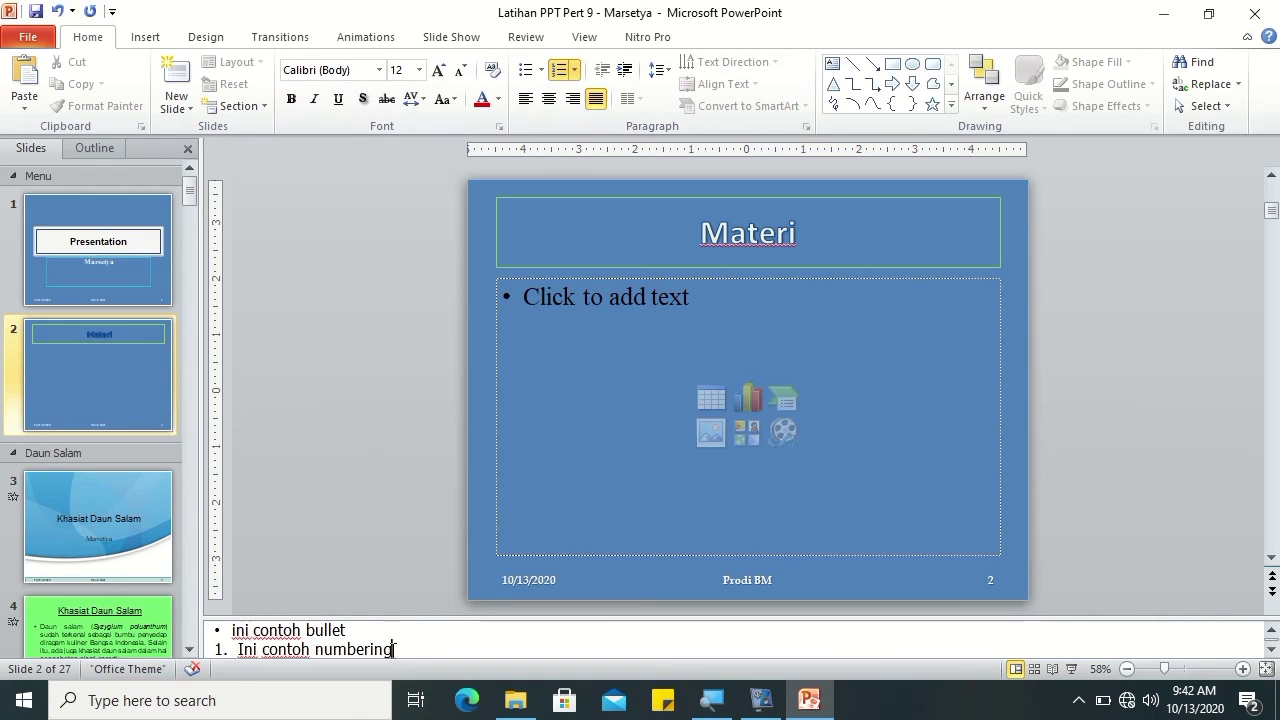
Step: Test bold, italic, underline, shadow and strikethrough on the numbered line, leaving none applied
drag(394, 649, 232, 640)
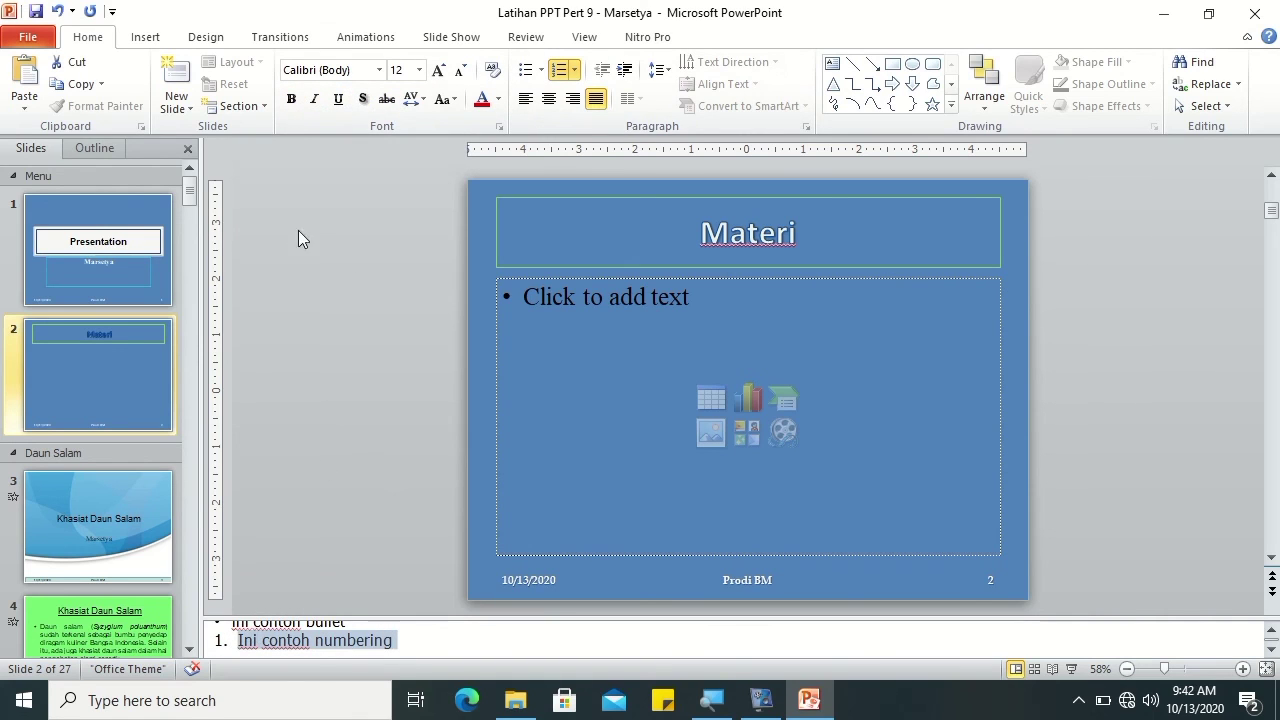
click(292, 100)
click(292, 100)
click(314, 99)
click(314, 99)
click(339, 101)
click(339, 101)
click(362, 103)
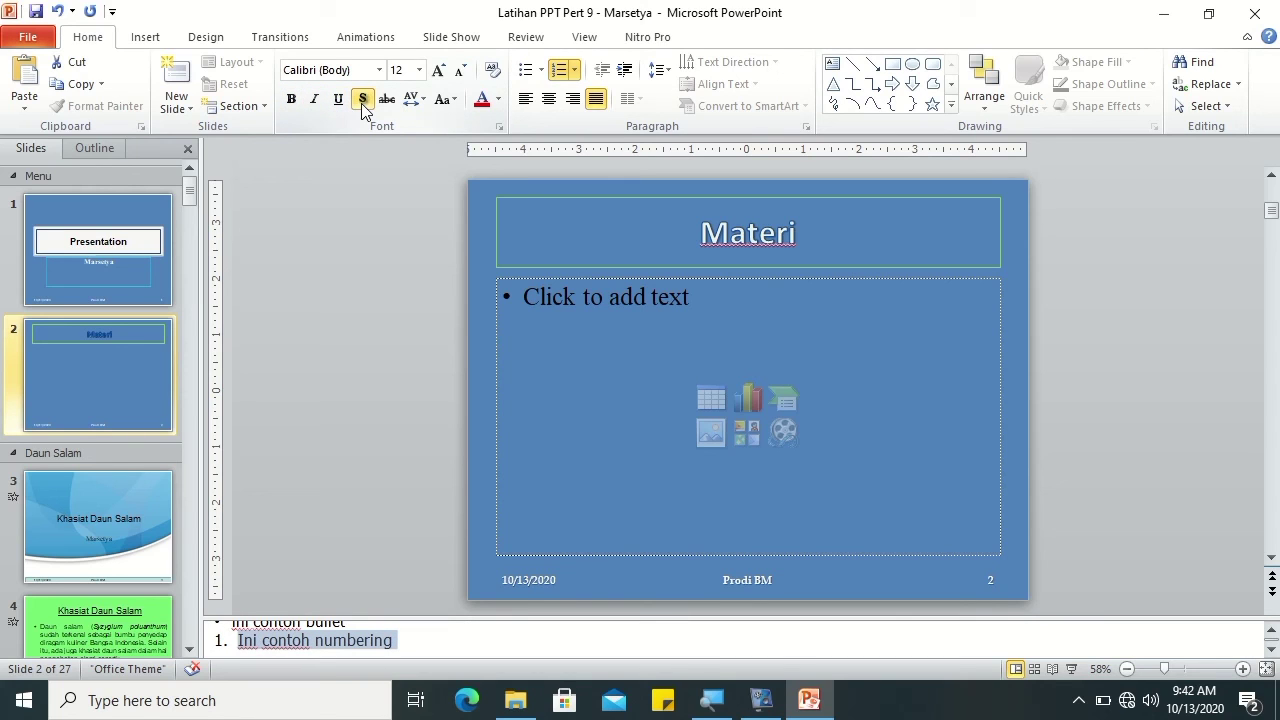
click(362, 104)
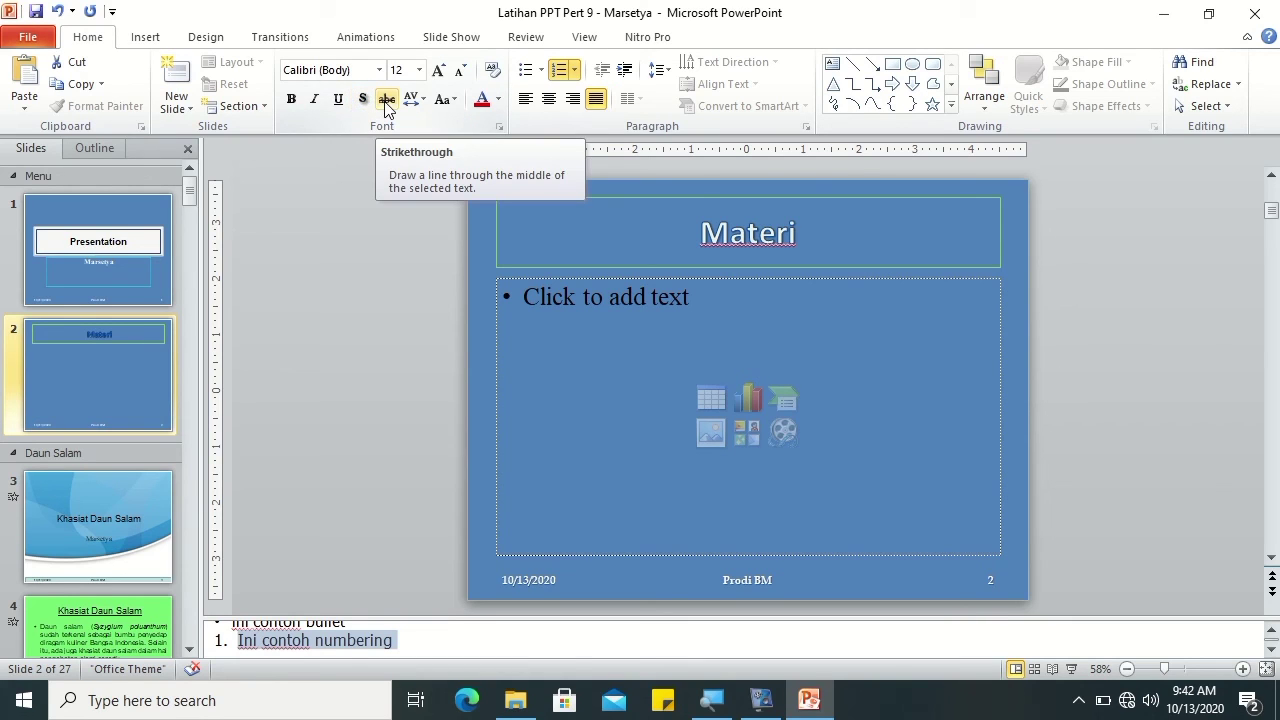
click(387, 108)
click(387, 108)
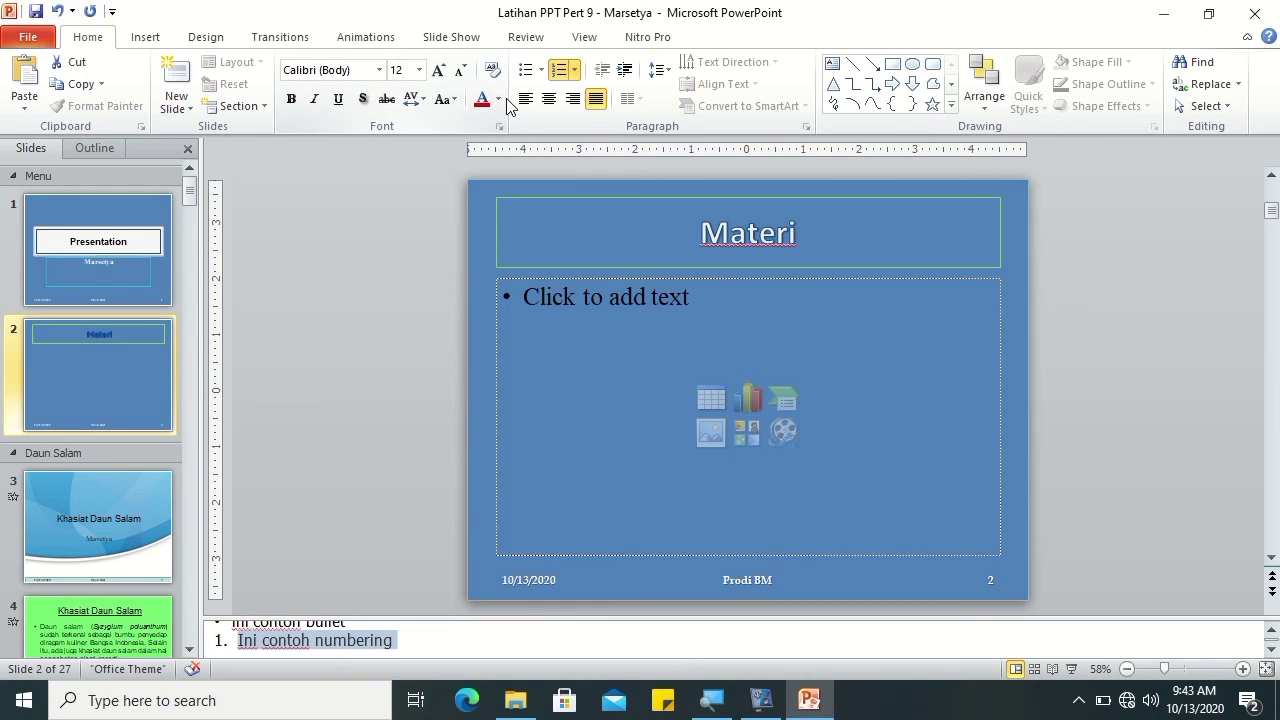
click(498, 99)
click(388, 76)
Step: Apply Times New Roman to the numbered notes line, then reselect it
click(366, 70)
text(Times New Roman)
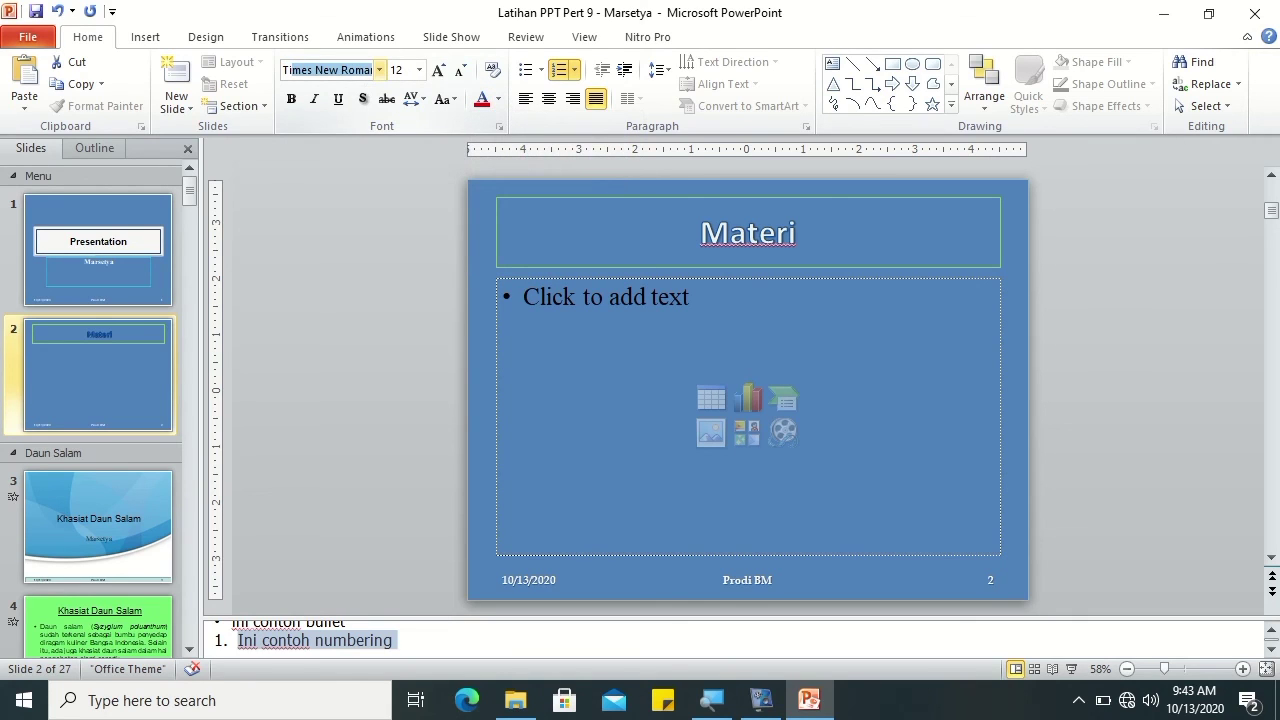
key(Return)
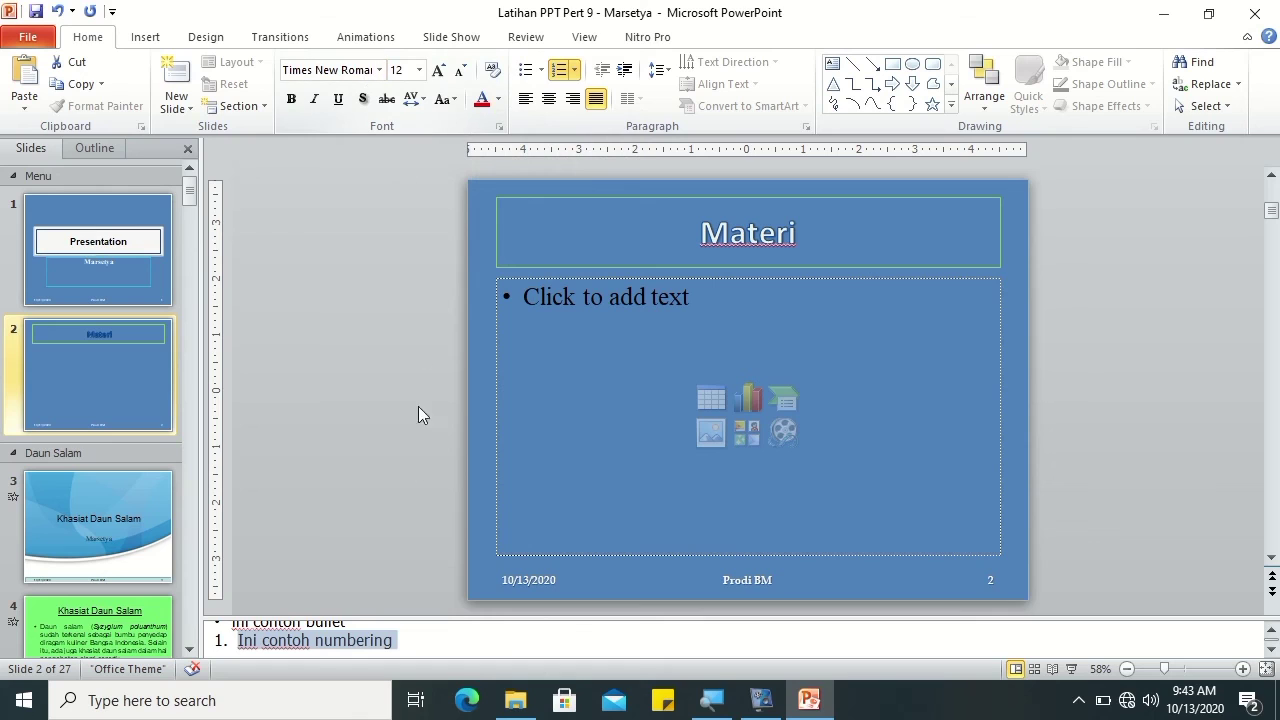
click(391, 645)
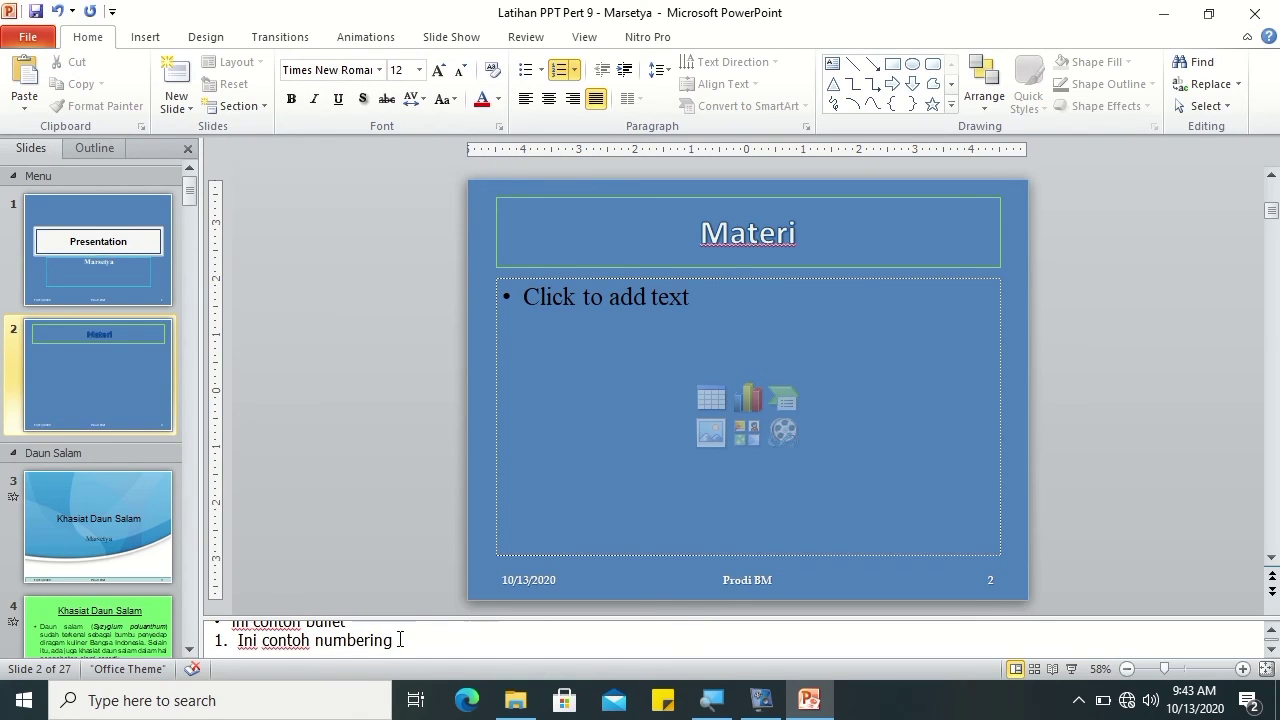
drag(396, 643, 238, 641)
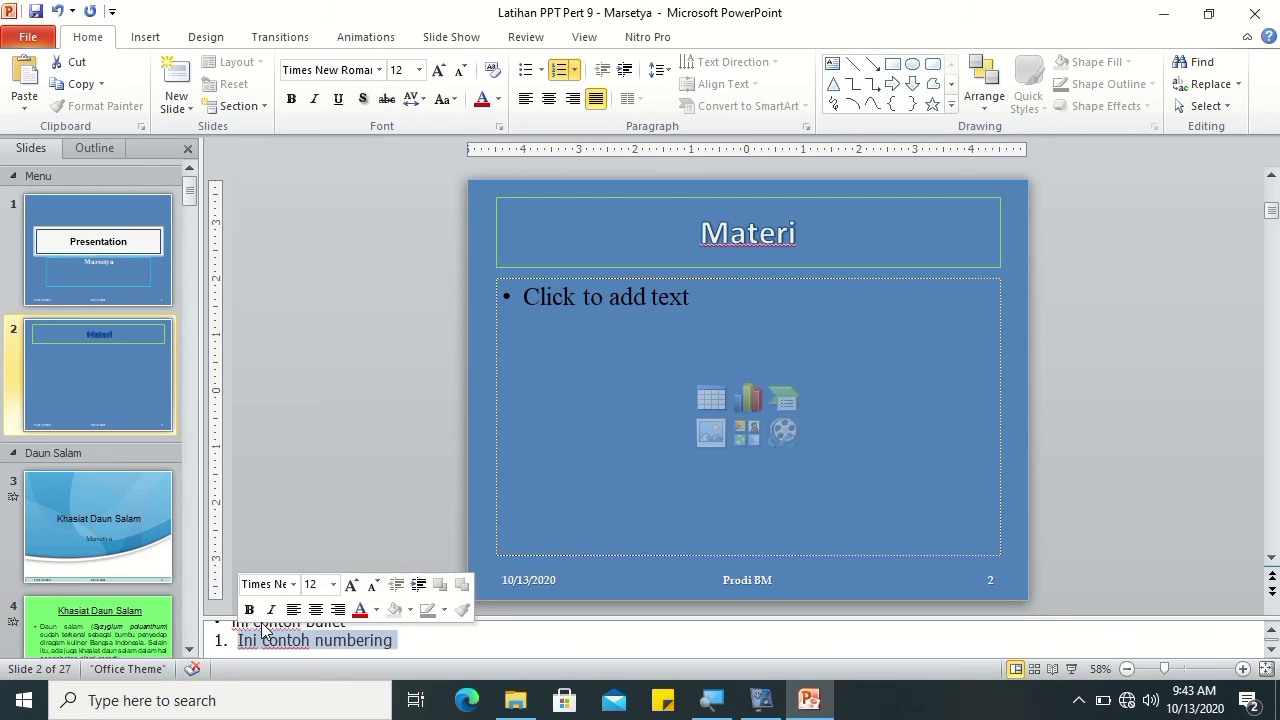
click(259, 632)
click(268, 649)
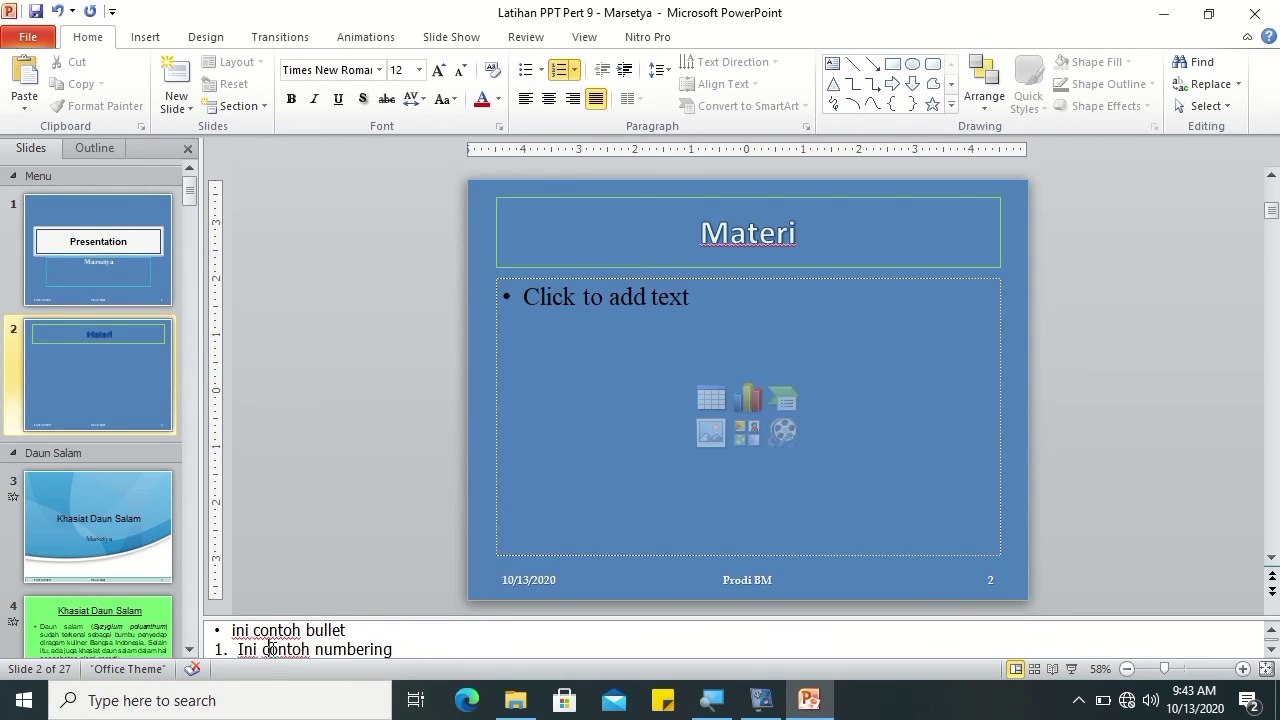
drag(398, 650, 241, 642)
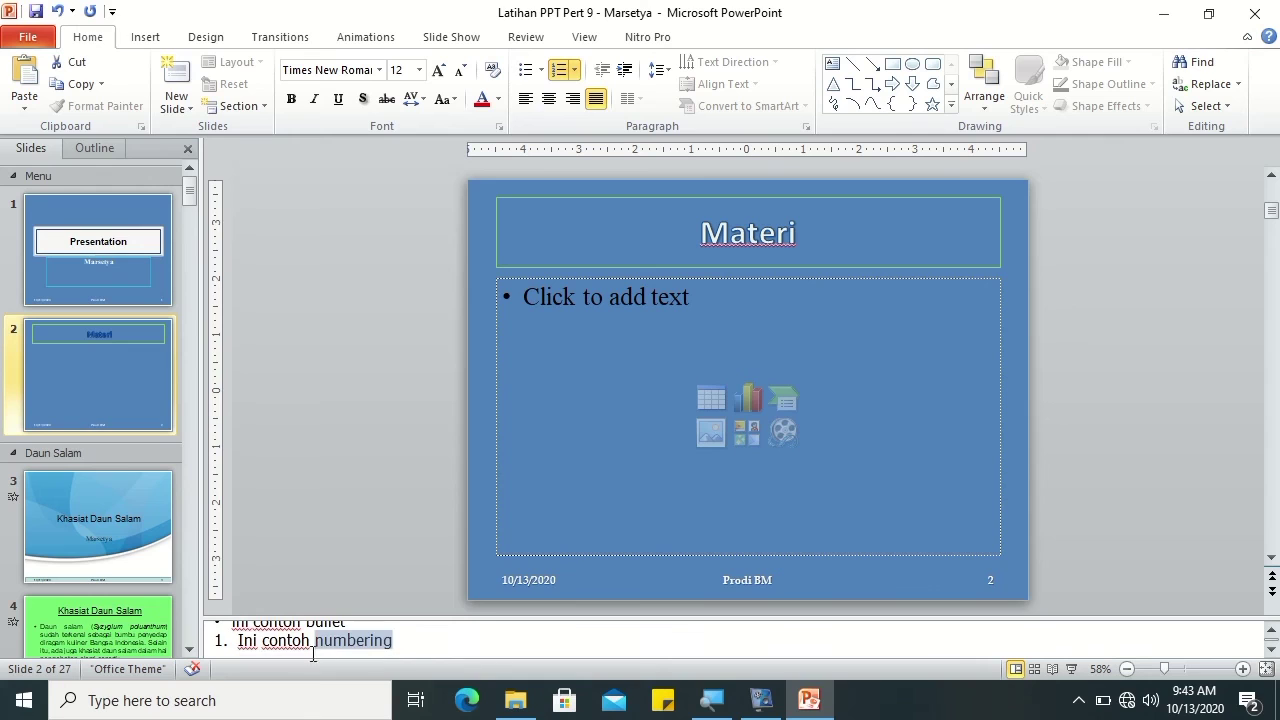
Step: Change the numbered line's font to Algerian
click(366, 67)
text(Algerian)
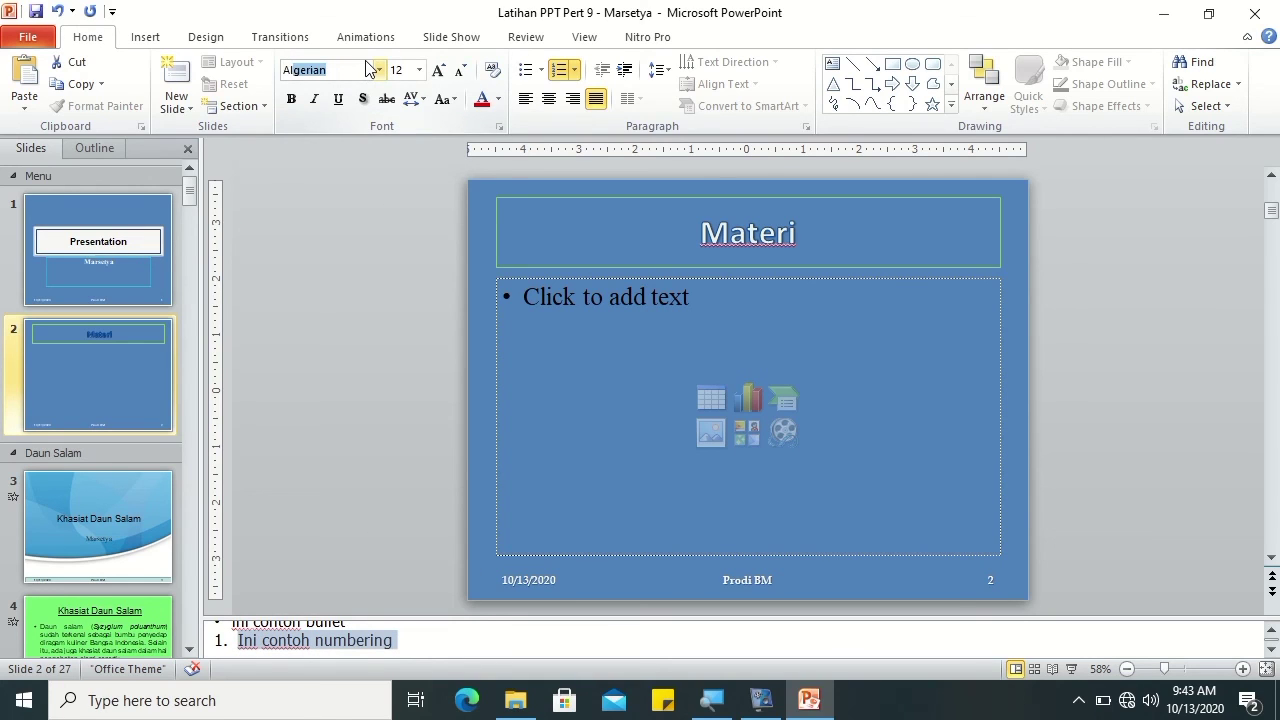
key(Return)
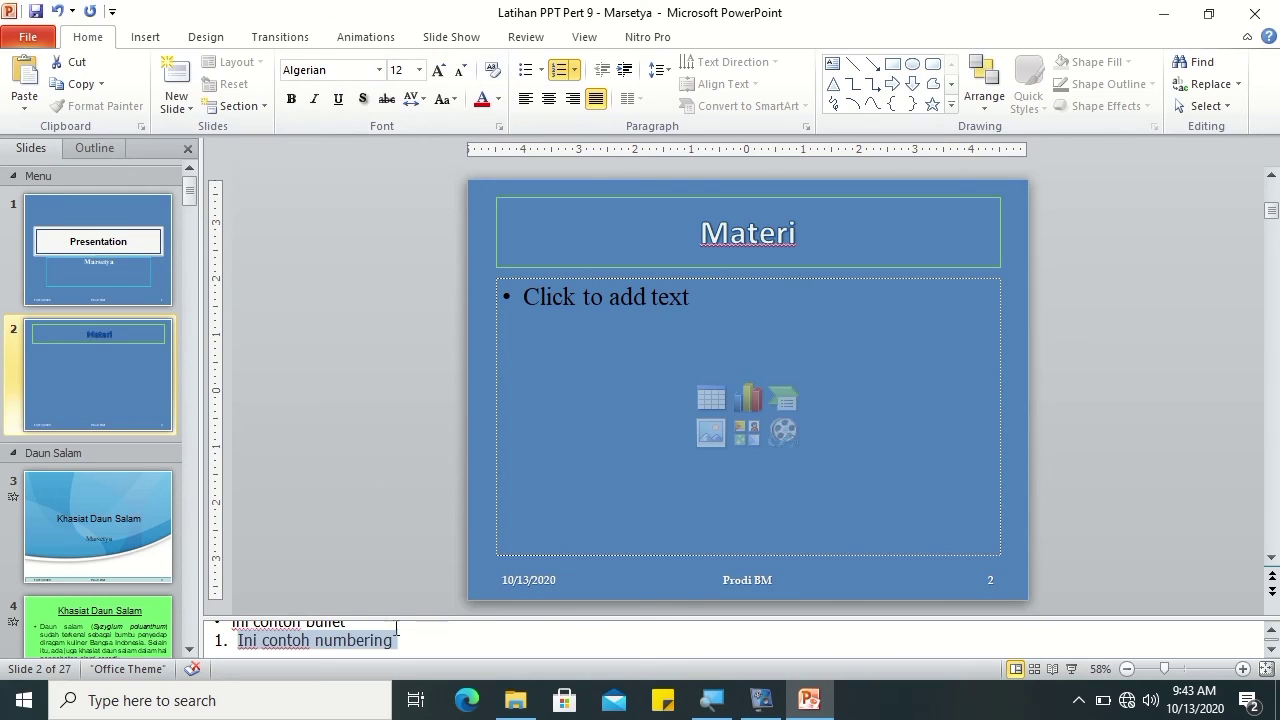
click(398, 645)
key(Left)
key(Left)
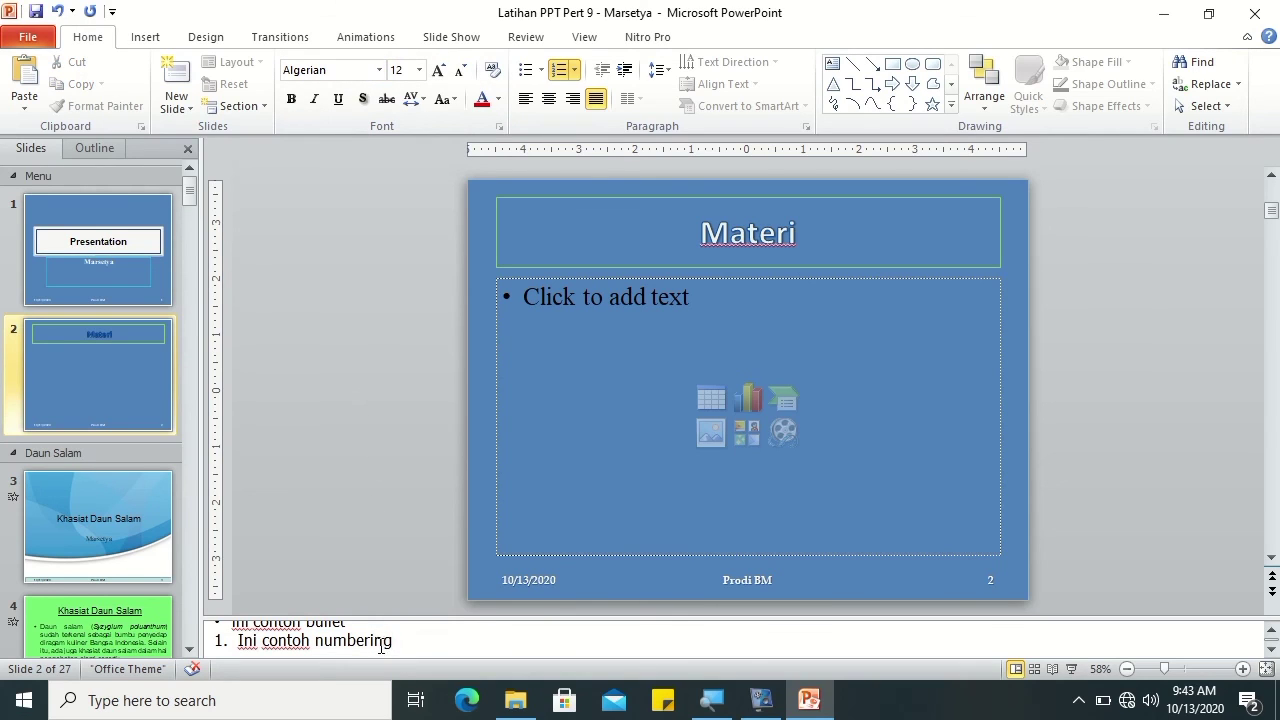
drag(395, 644, 386, 641)
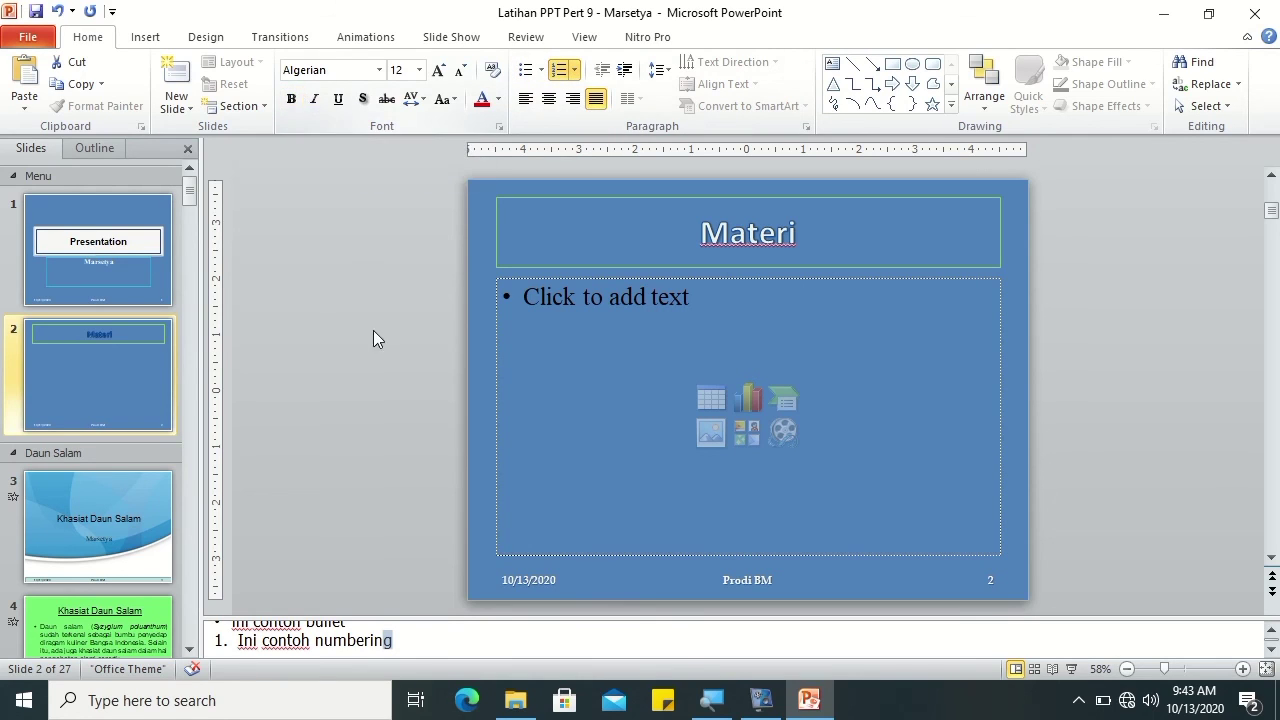
Step: Set the numbered line's font size to 16 and remove stray typed characters
drag(392, 640, 237, 641)
click(410, 70)
text(16)
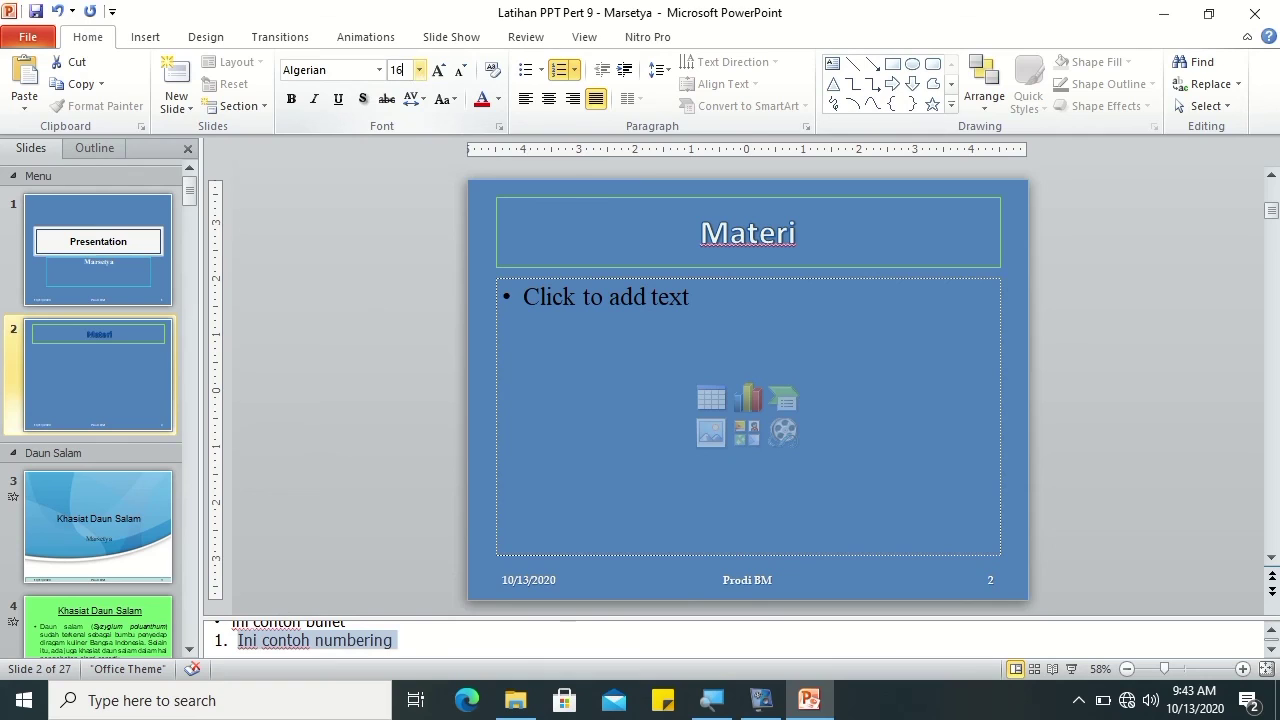
key(Return)
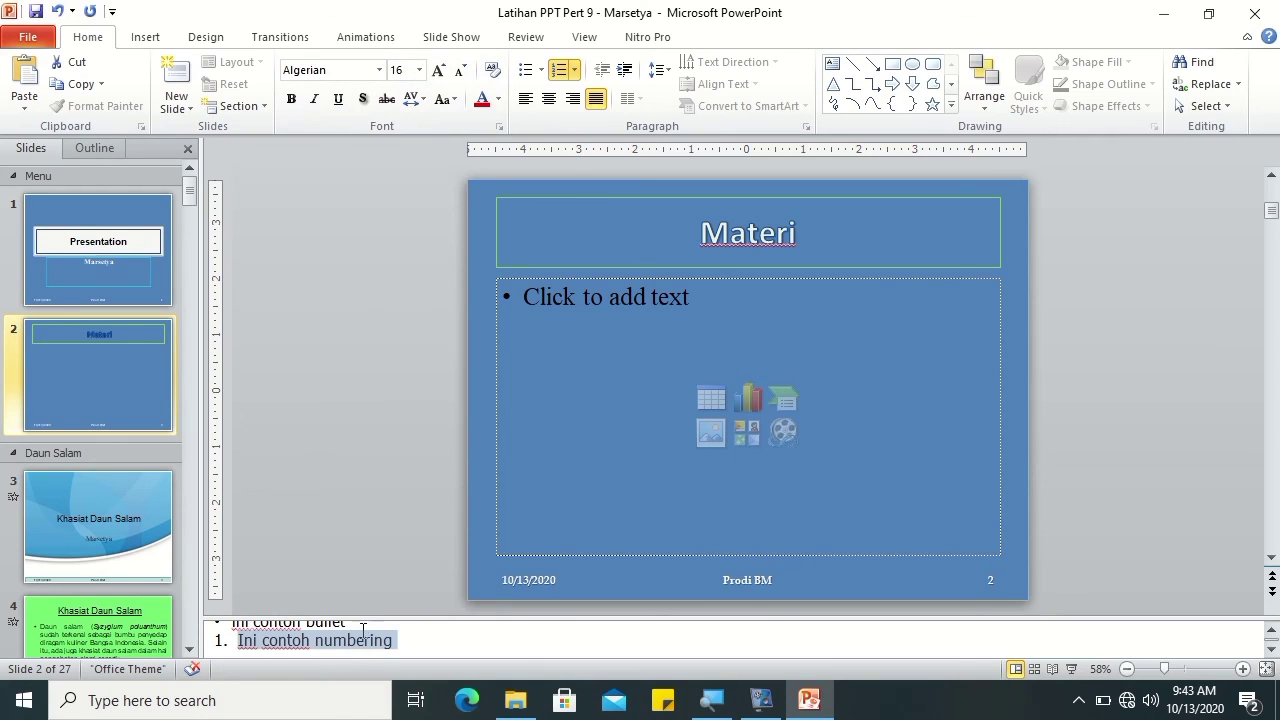
click(386, 643)
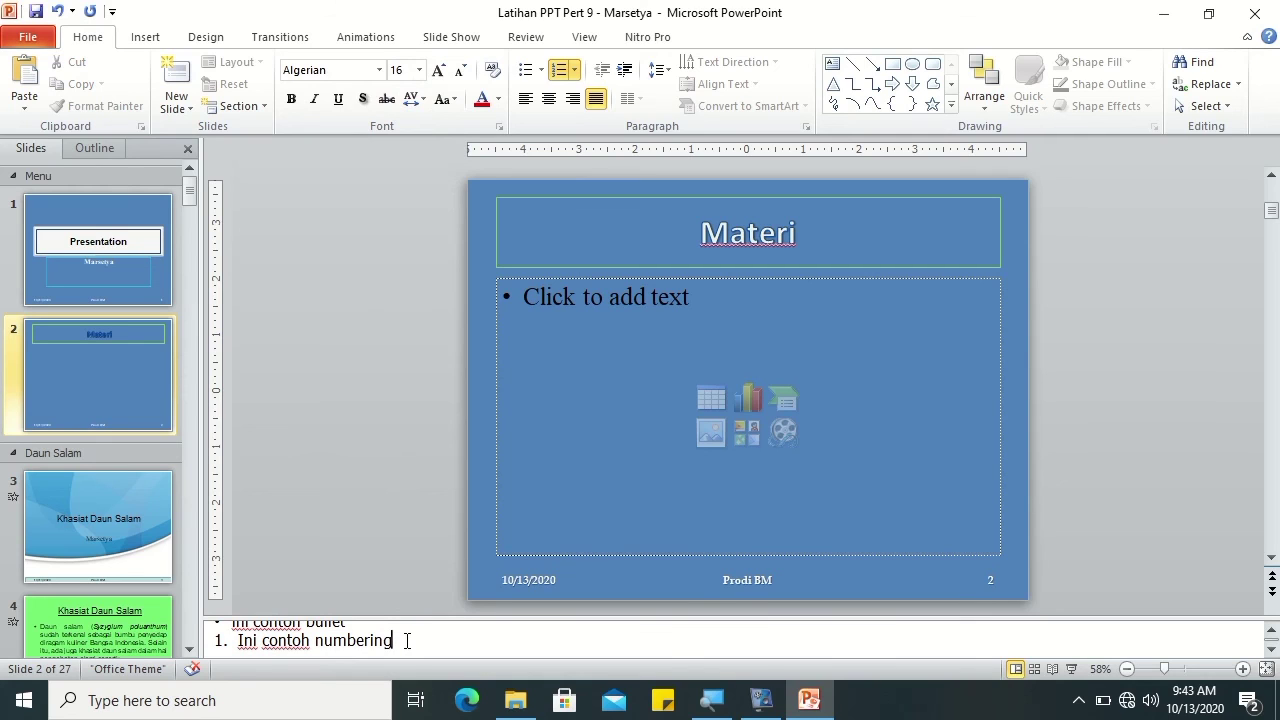
text(ih)
key(Return)
text(k)
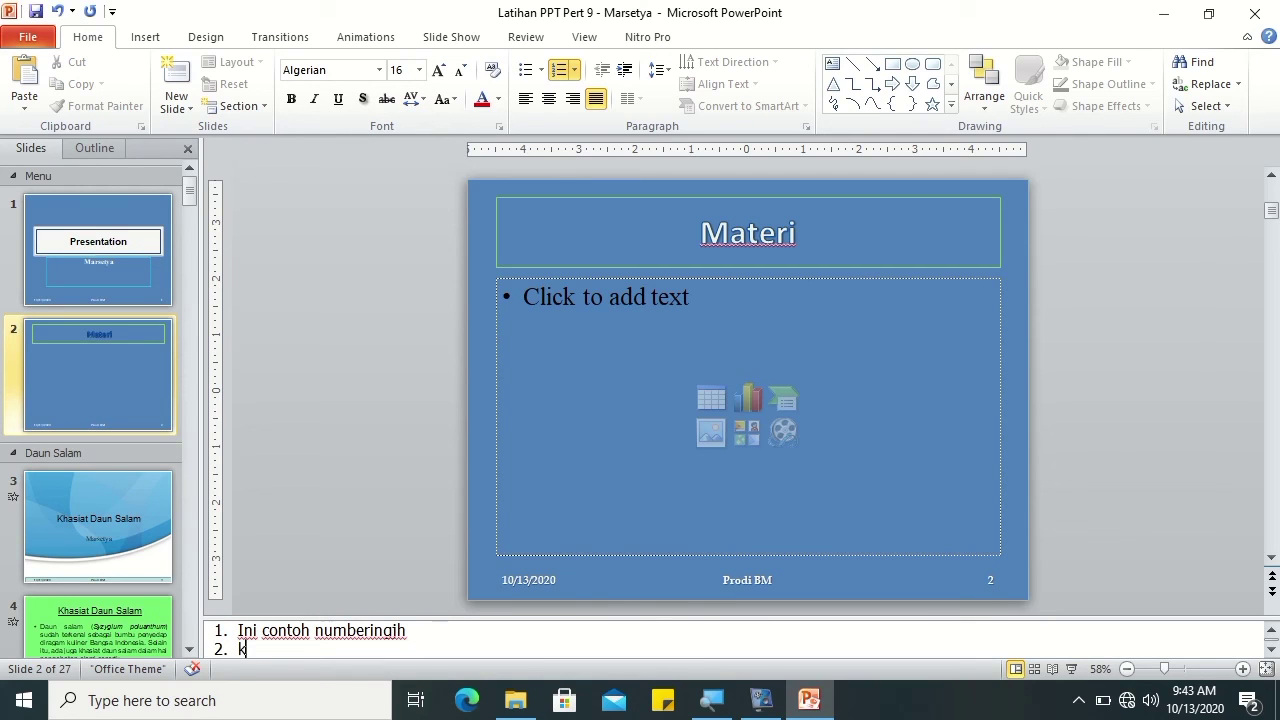
key(BackSpace)
key(BackSpace)
key(BackSpace)
key(BackSpace)
key(BackSpace)
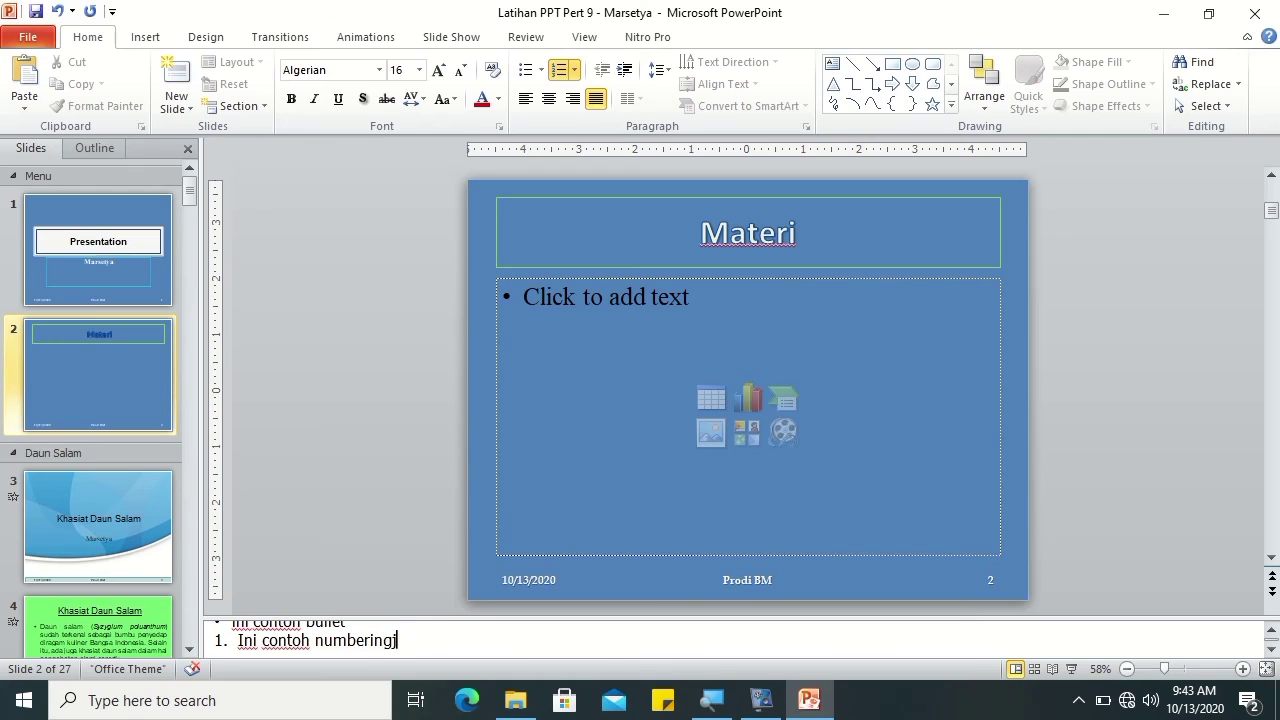